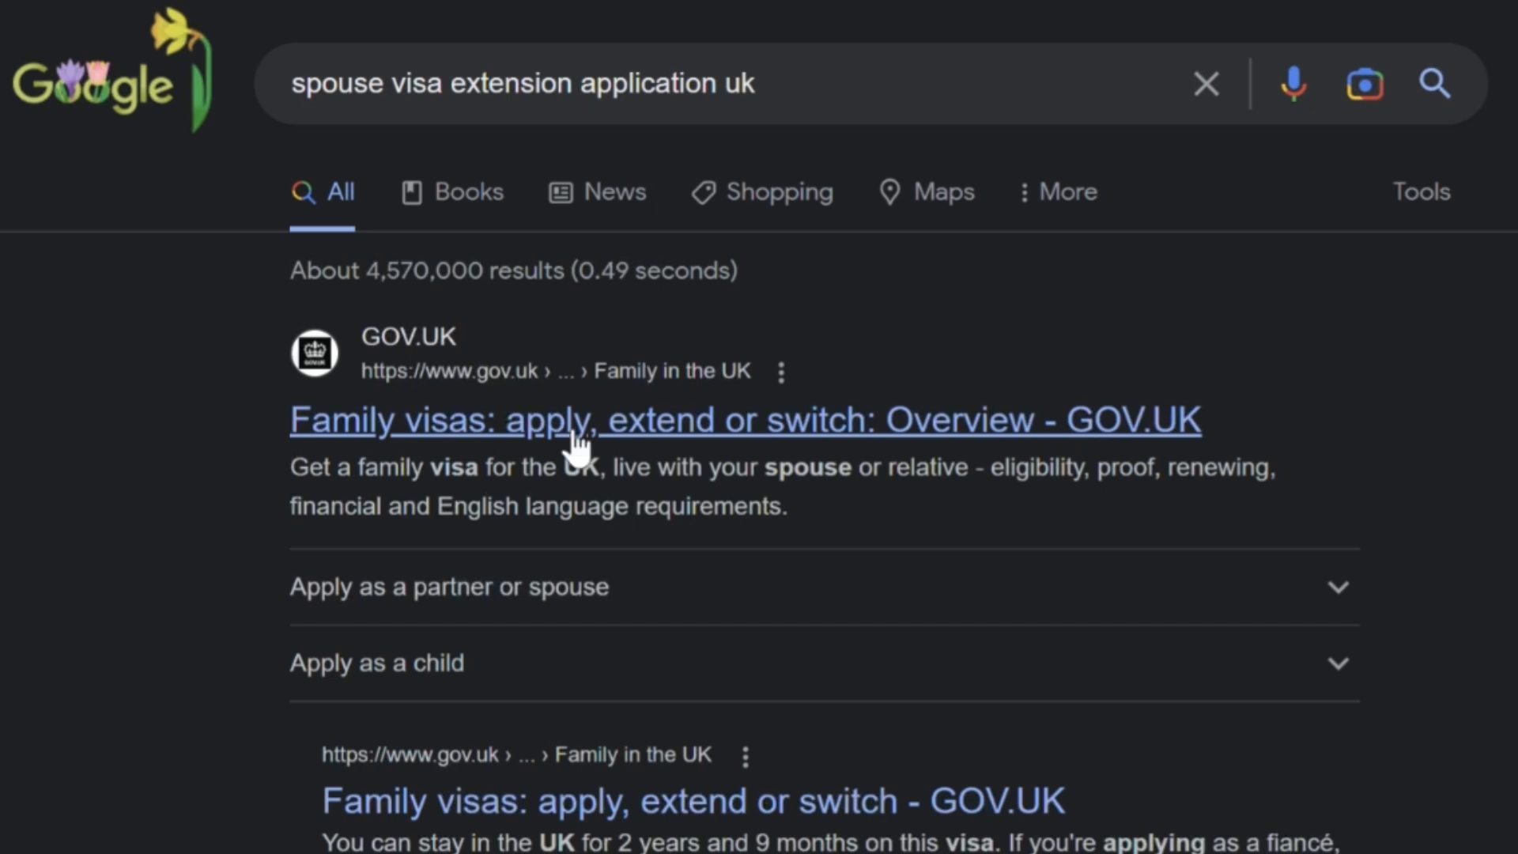
Open GOV.UK's "Family visas: apply, extend or switch" overview from the search results and go to its "Apply as a partner or spouse" section.
left_click(563, 432)
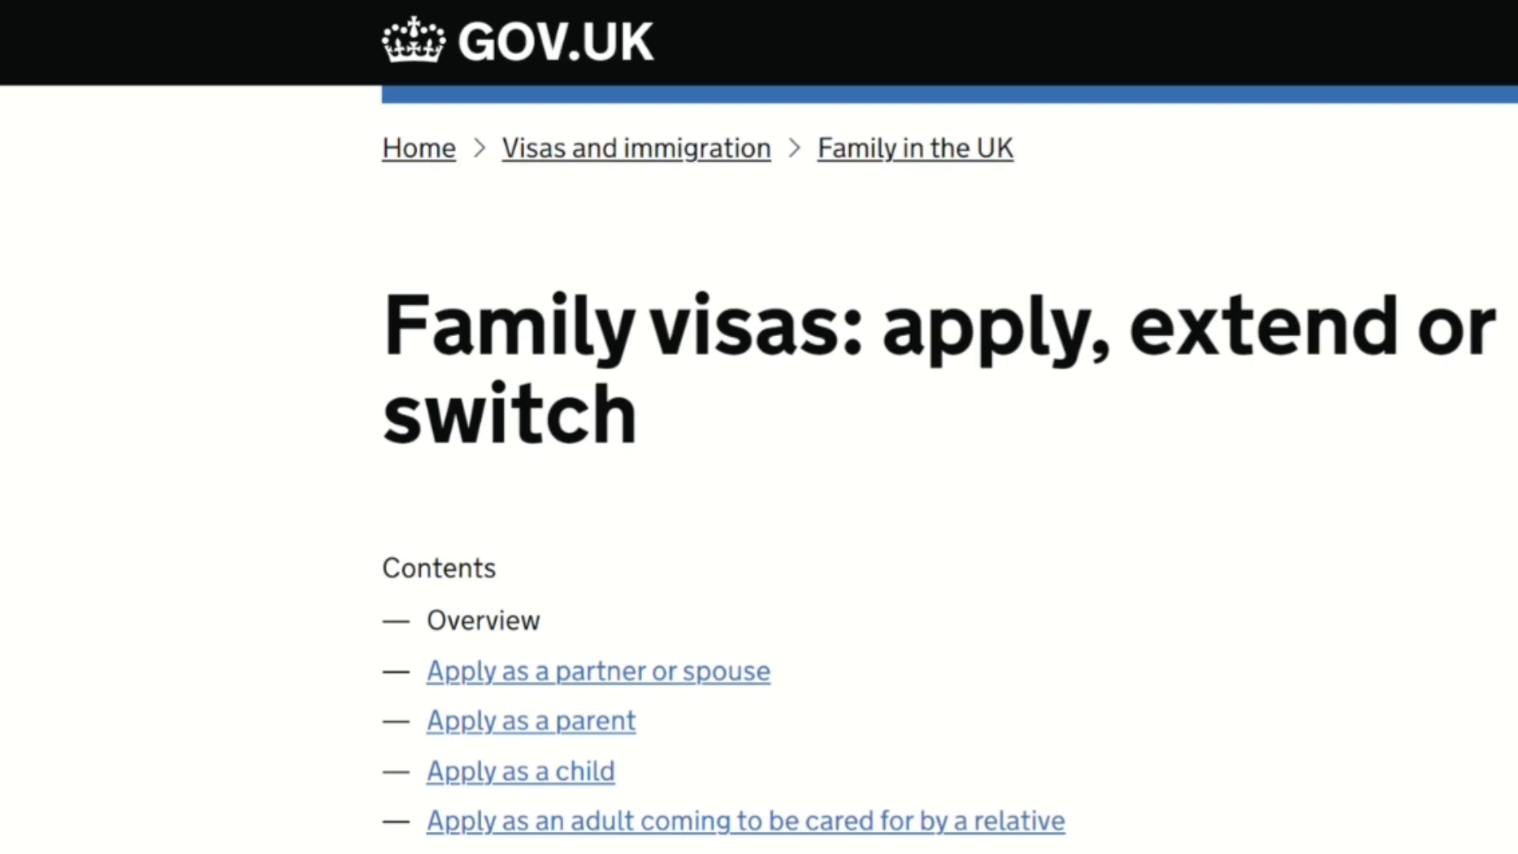
scroll(760, 427, "down", 5)
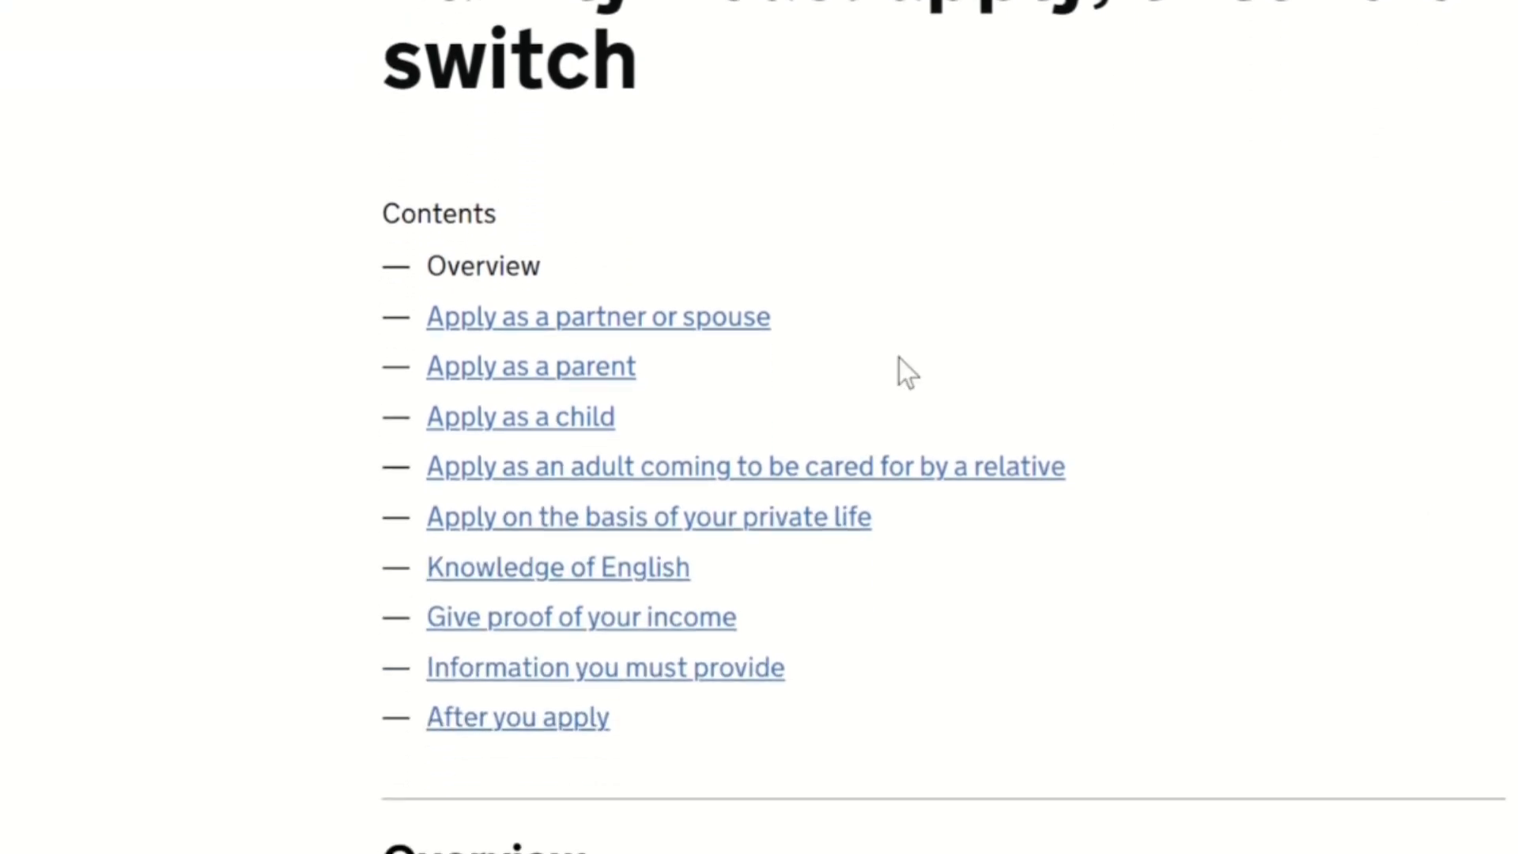
left_click(654, 322)
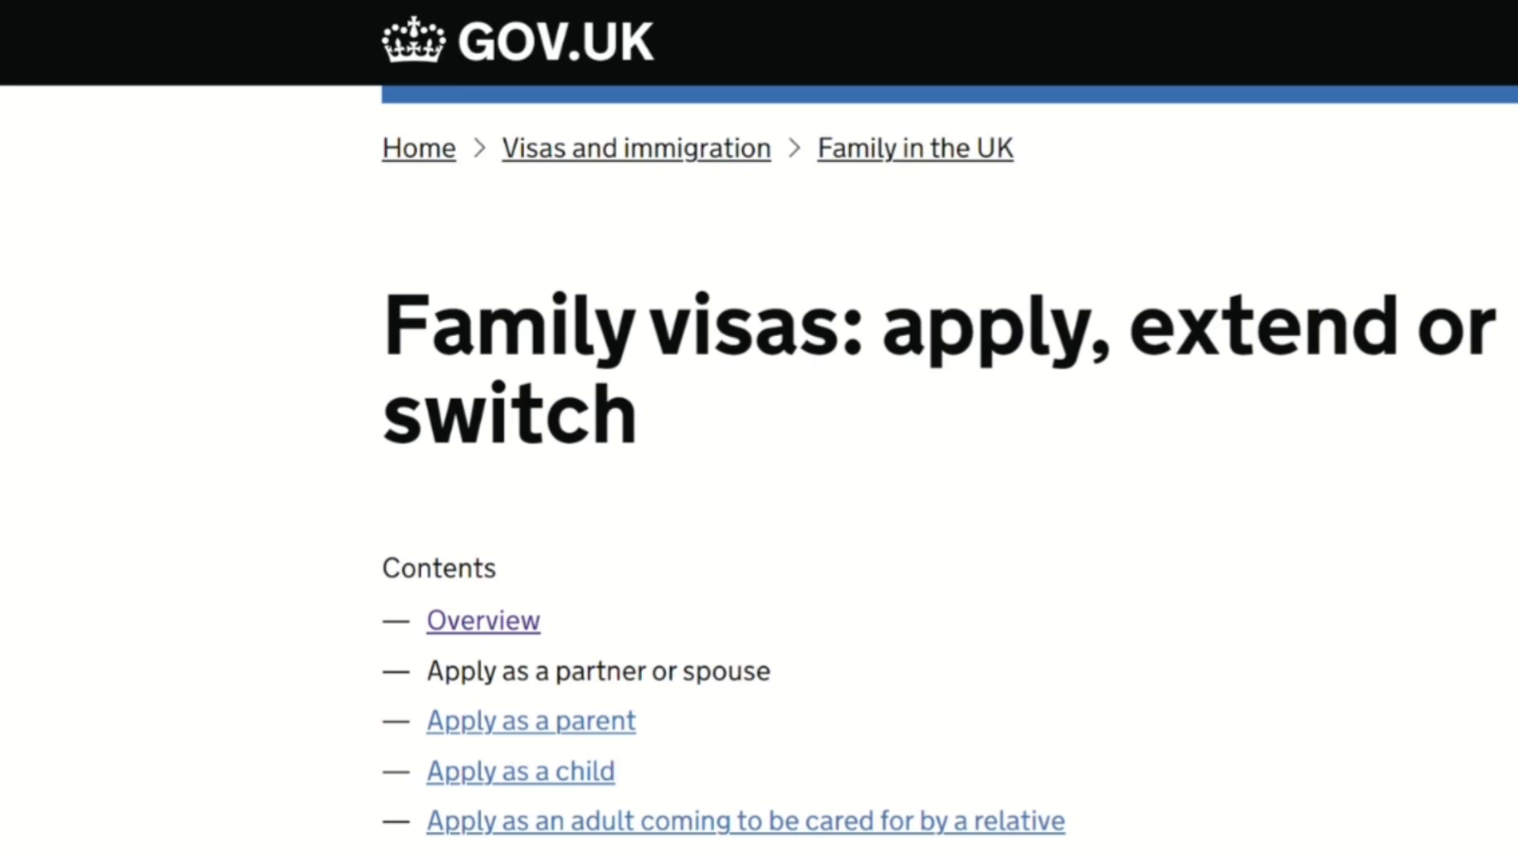
Read the partner or spouse guidance on eligibility, what to prove, relationship evidence and how long you can stay.
scroll(759, 427, "down", 5)
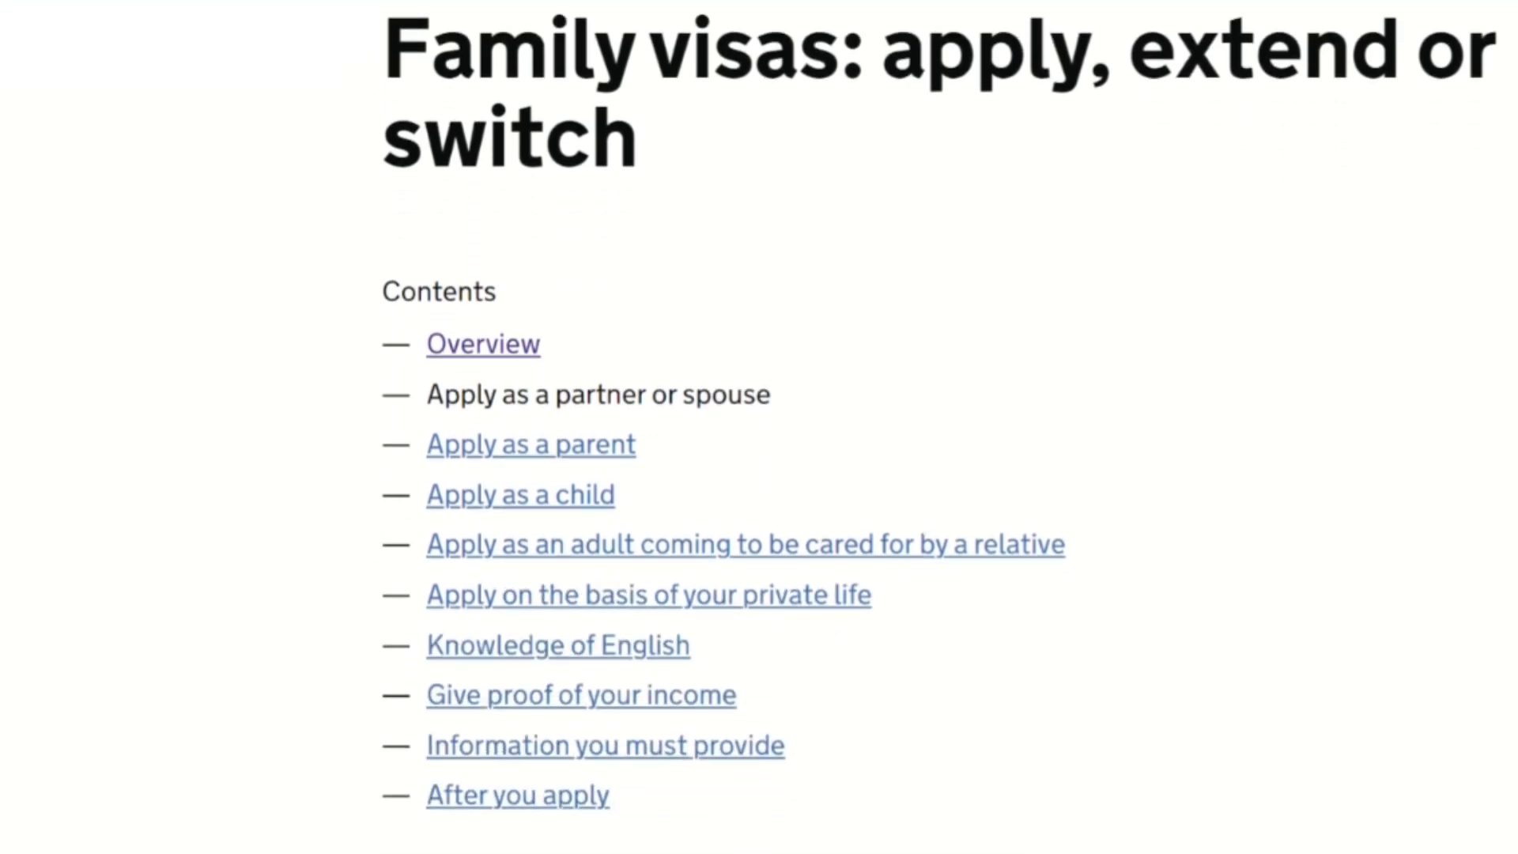
scroll(759, 427, "down", 3)
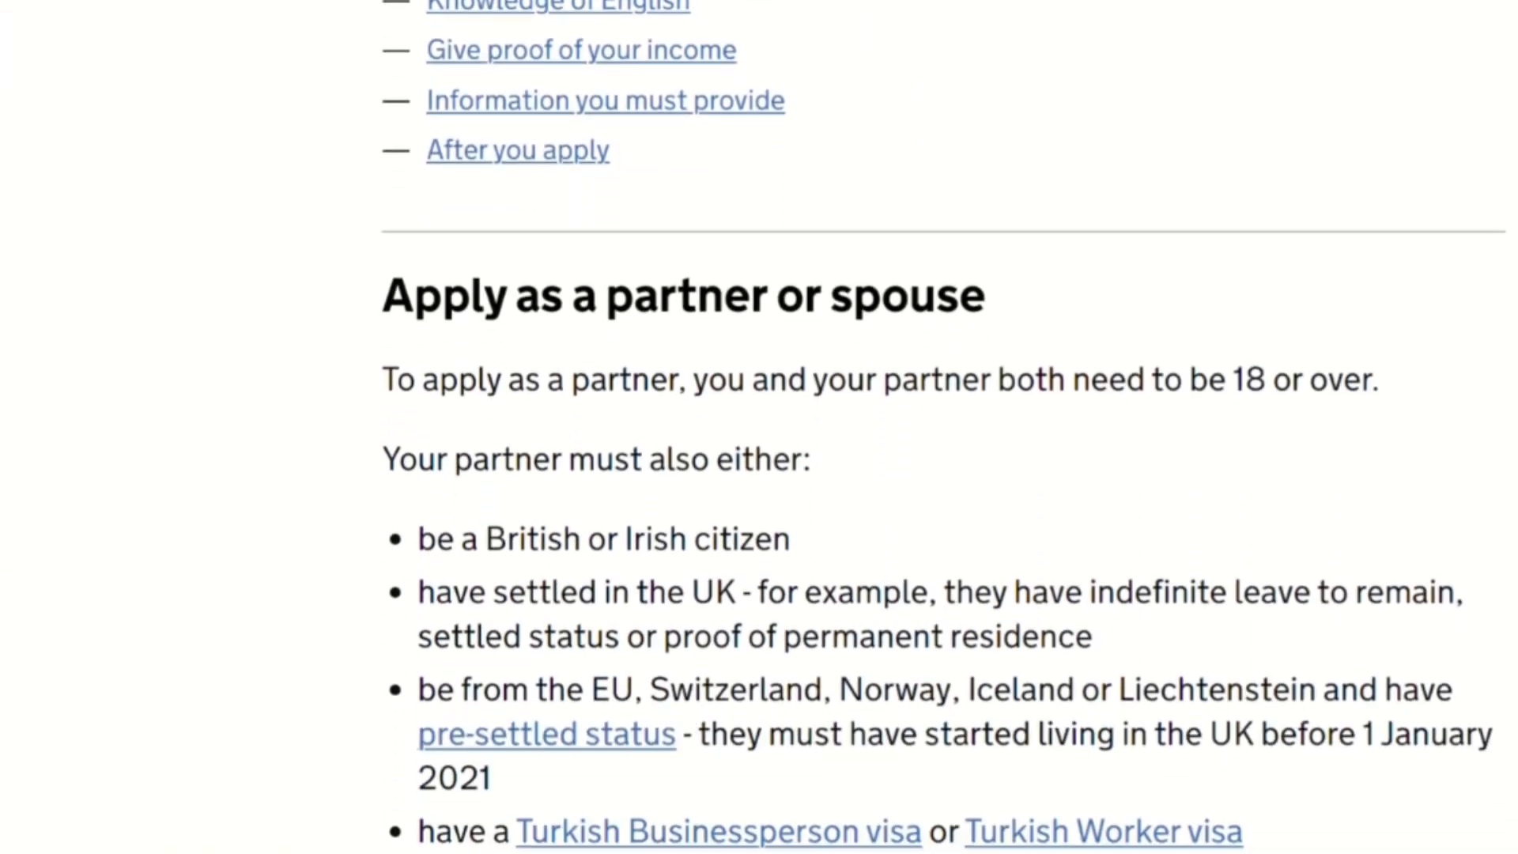
scroll(759, 427, "down", 3)
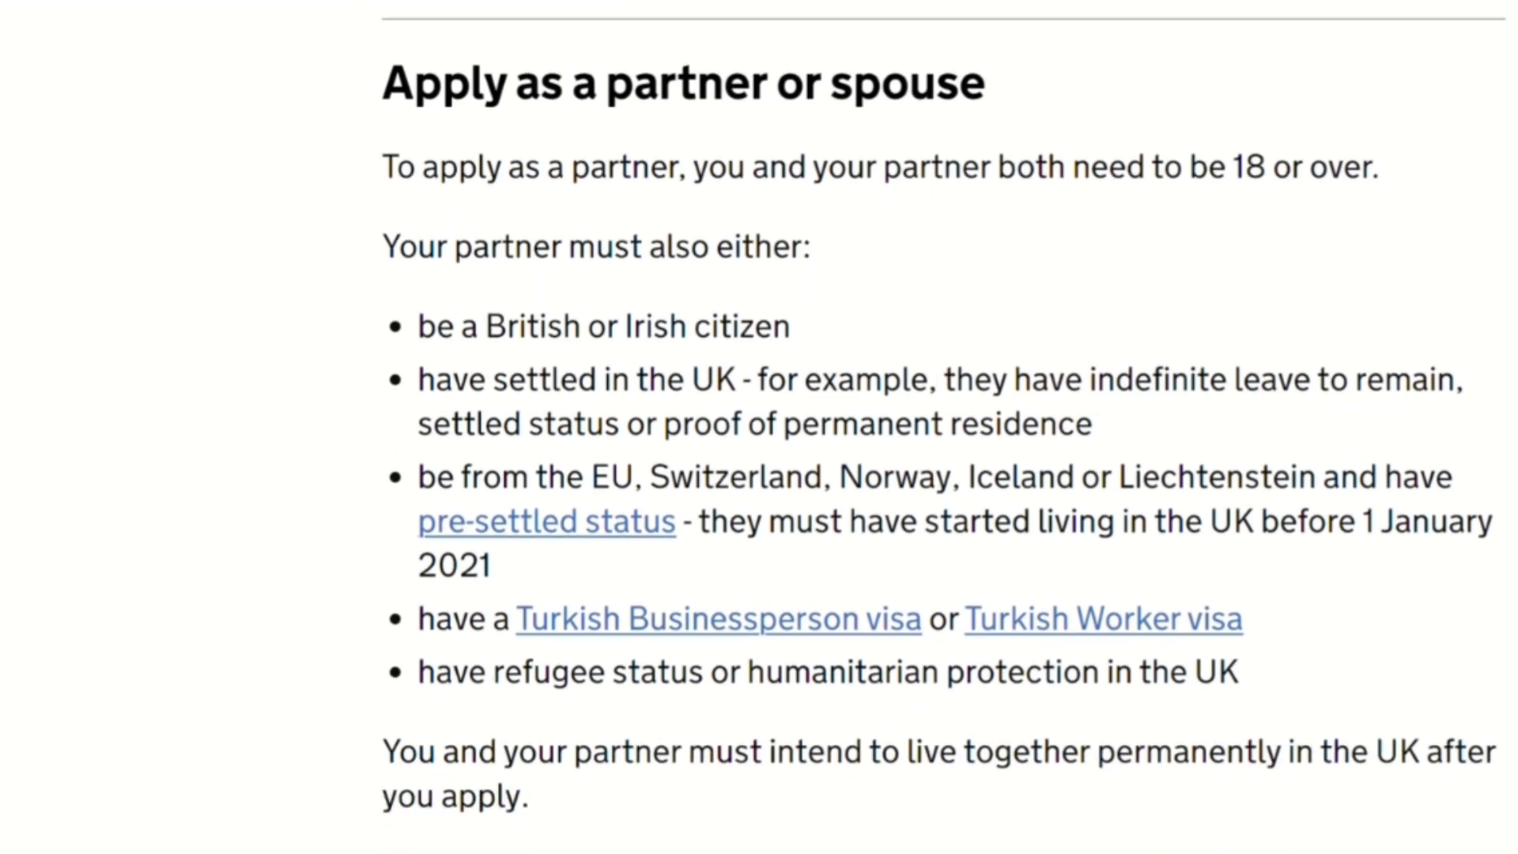
scroll(759, 427, "down", 6)
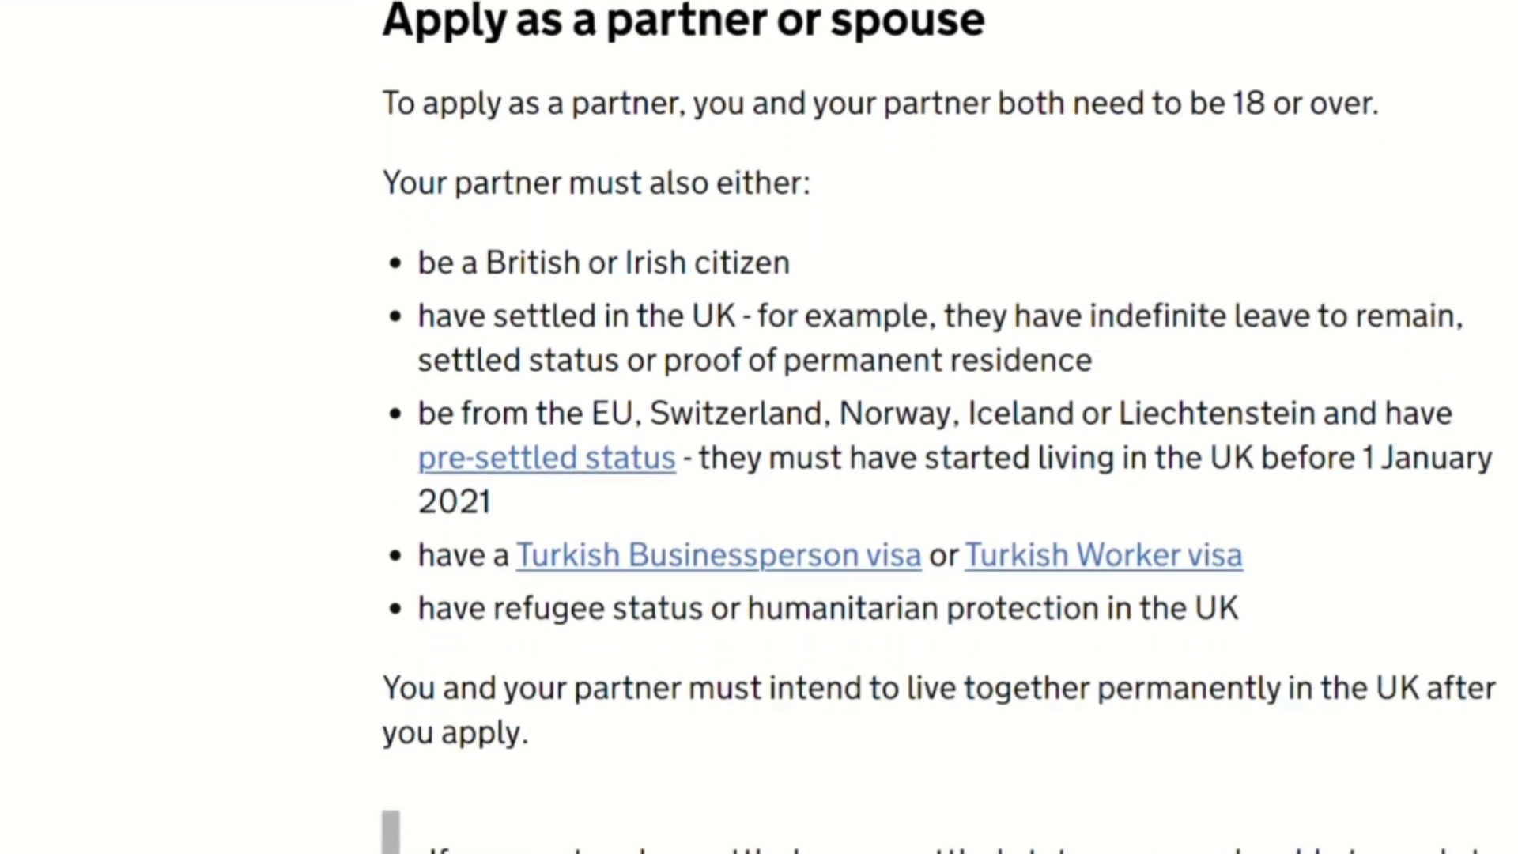
scroll(759, 427, "down", 3)
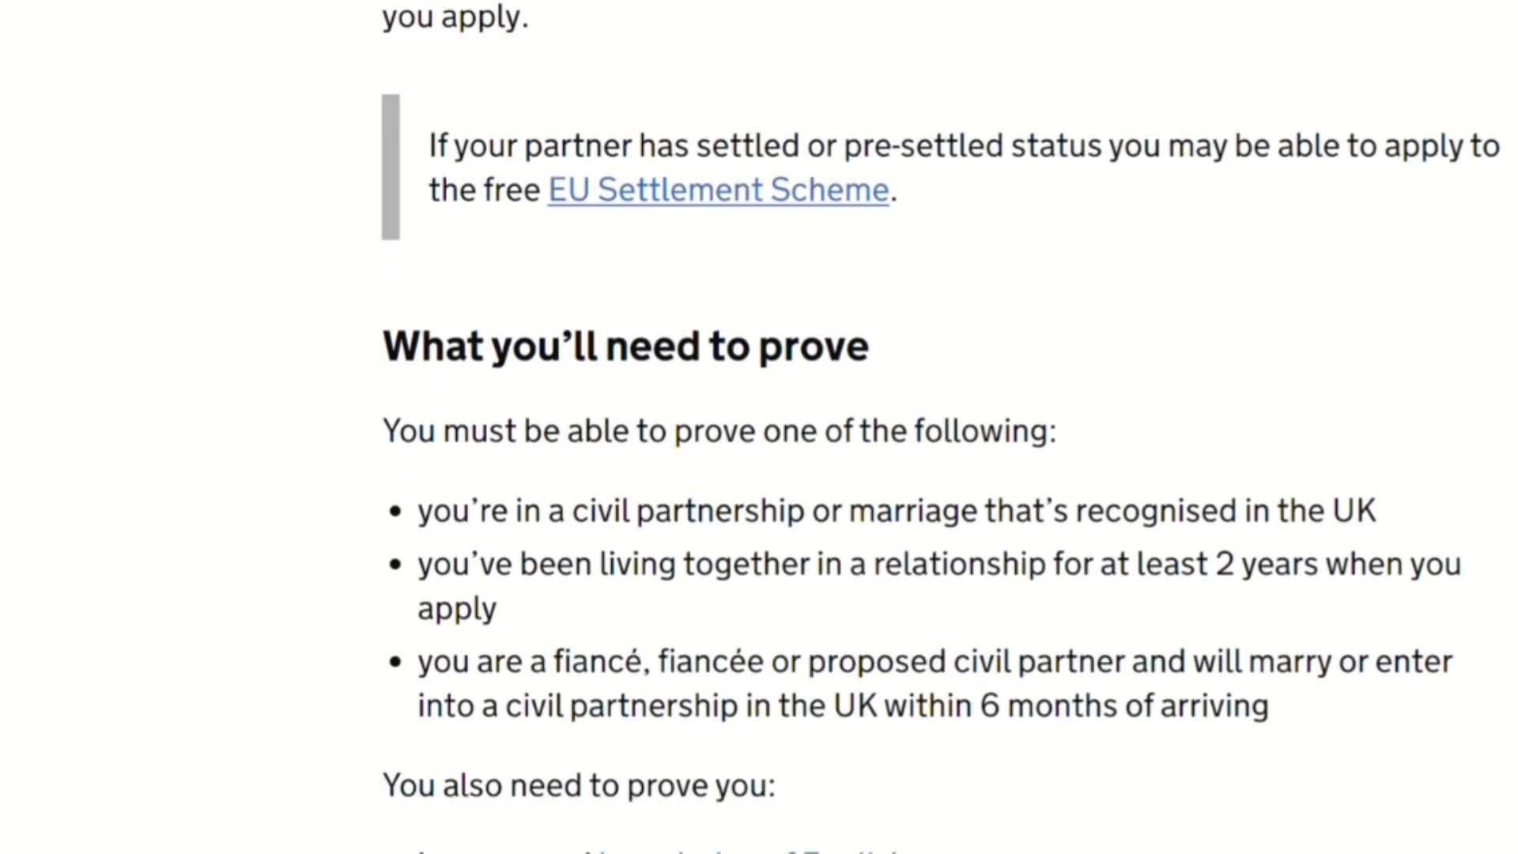
scroll(941, 427, "down", 6)
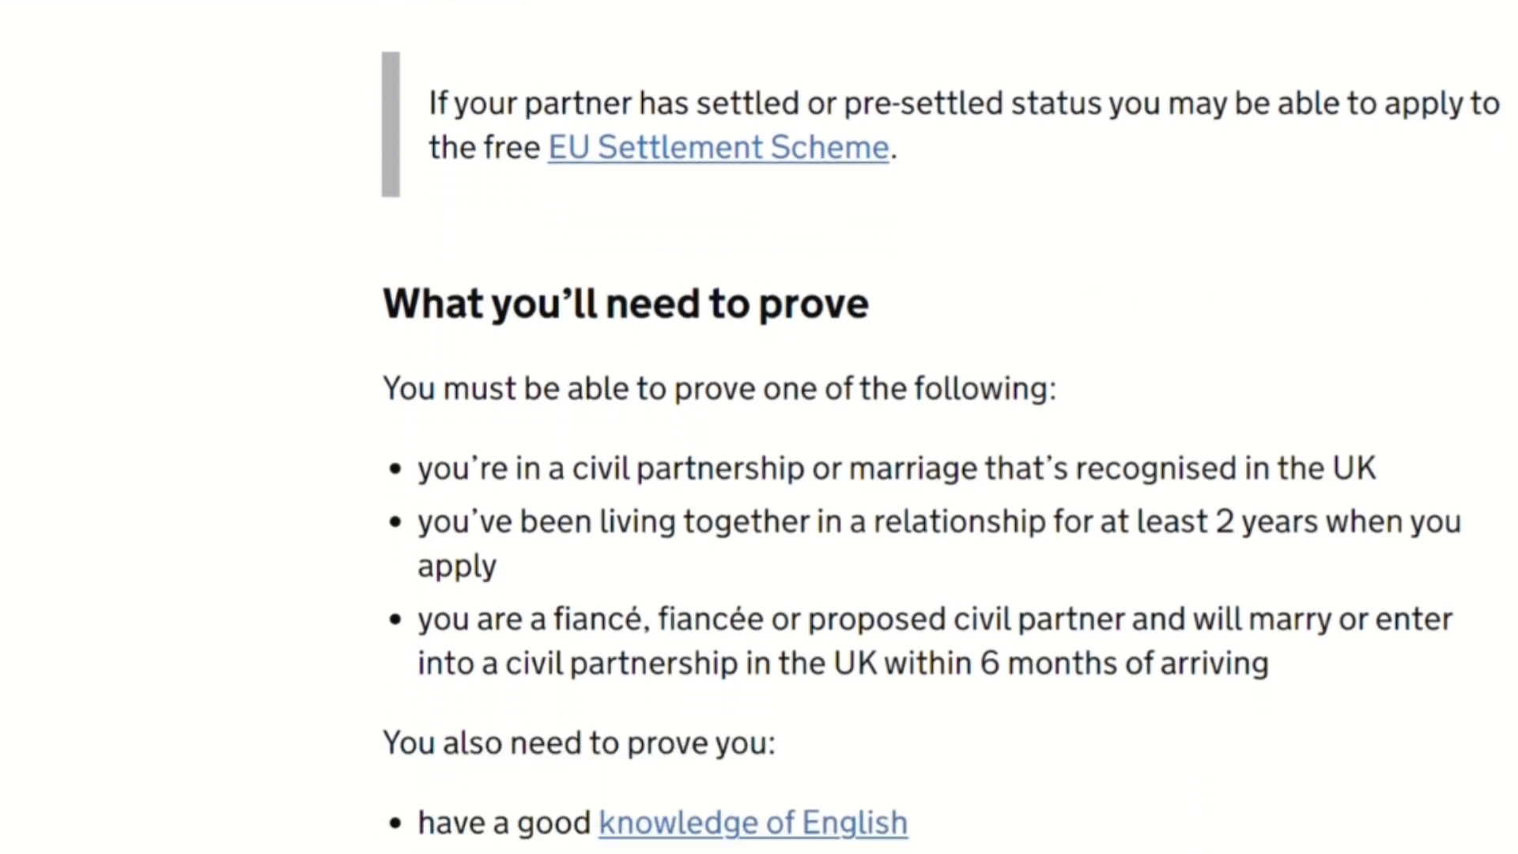
scroll(941, 427, "down", 3)
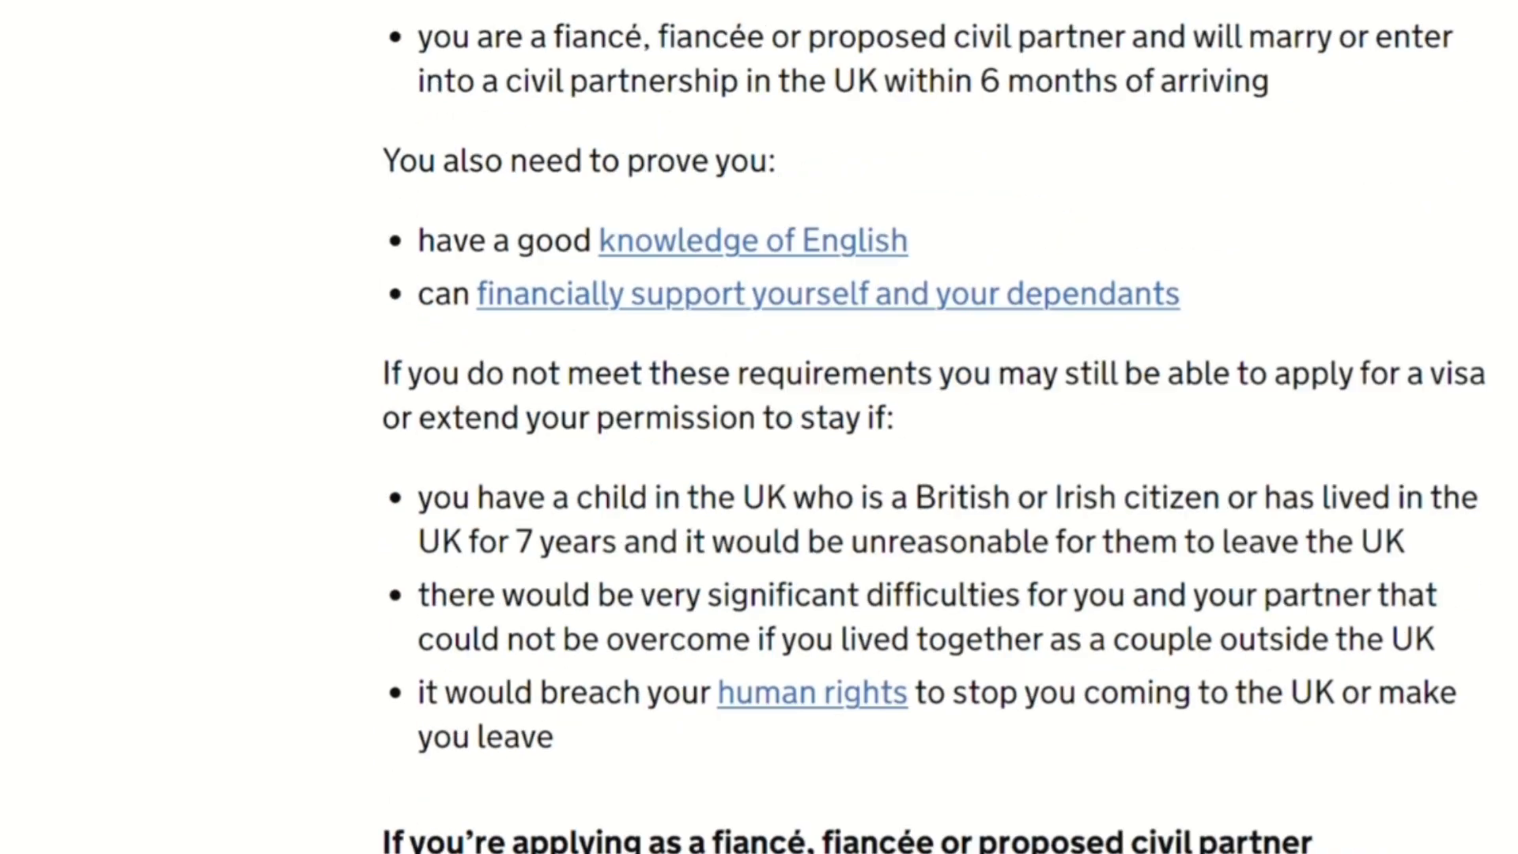
scroll(941, 427, "down", 15)
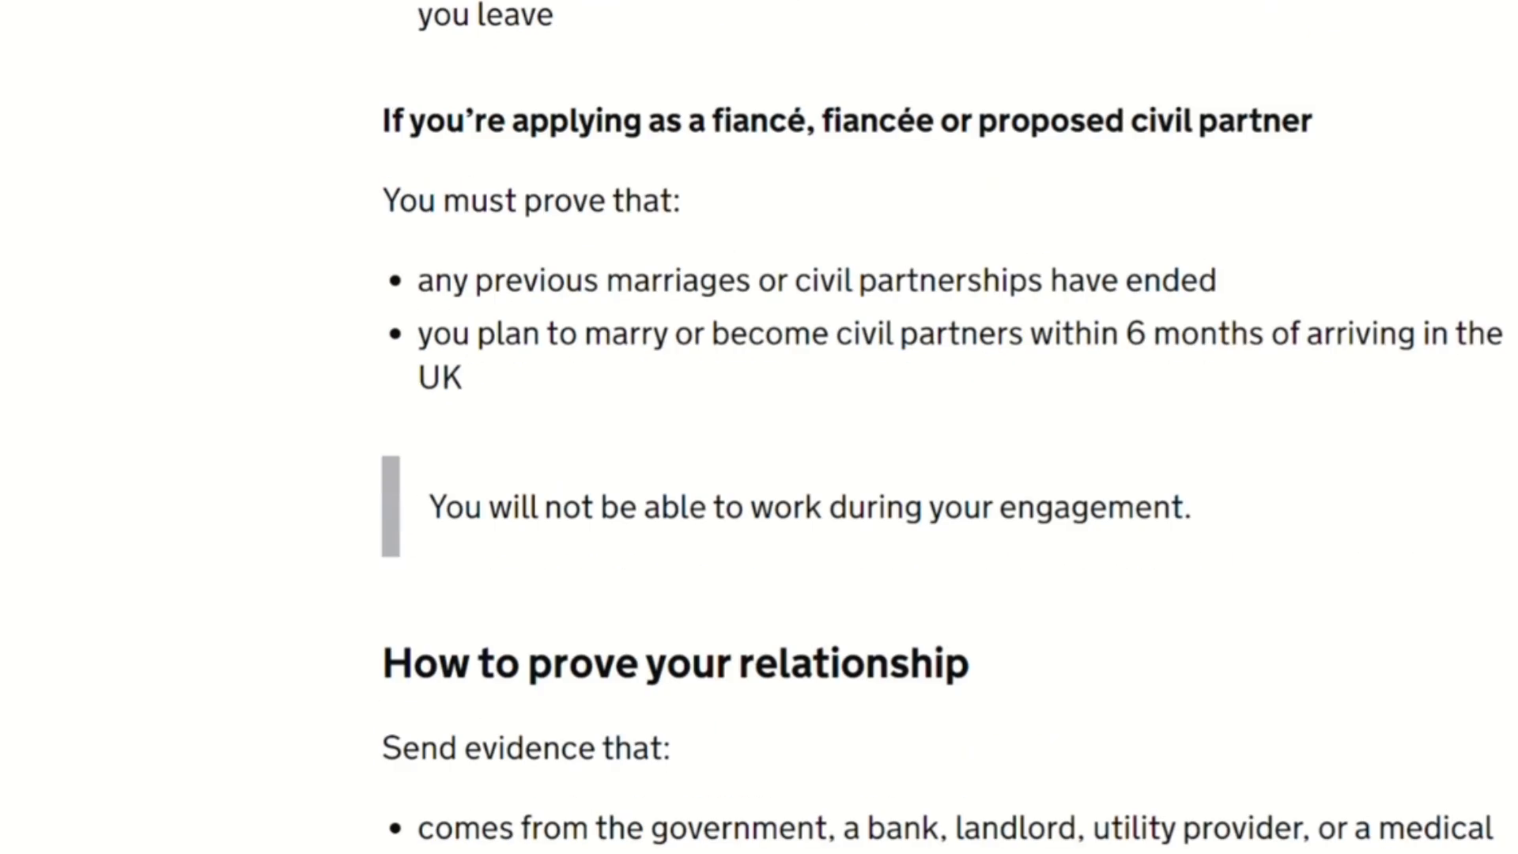
scroll(941, 427, "down", 1)
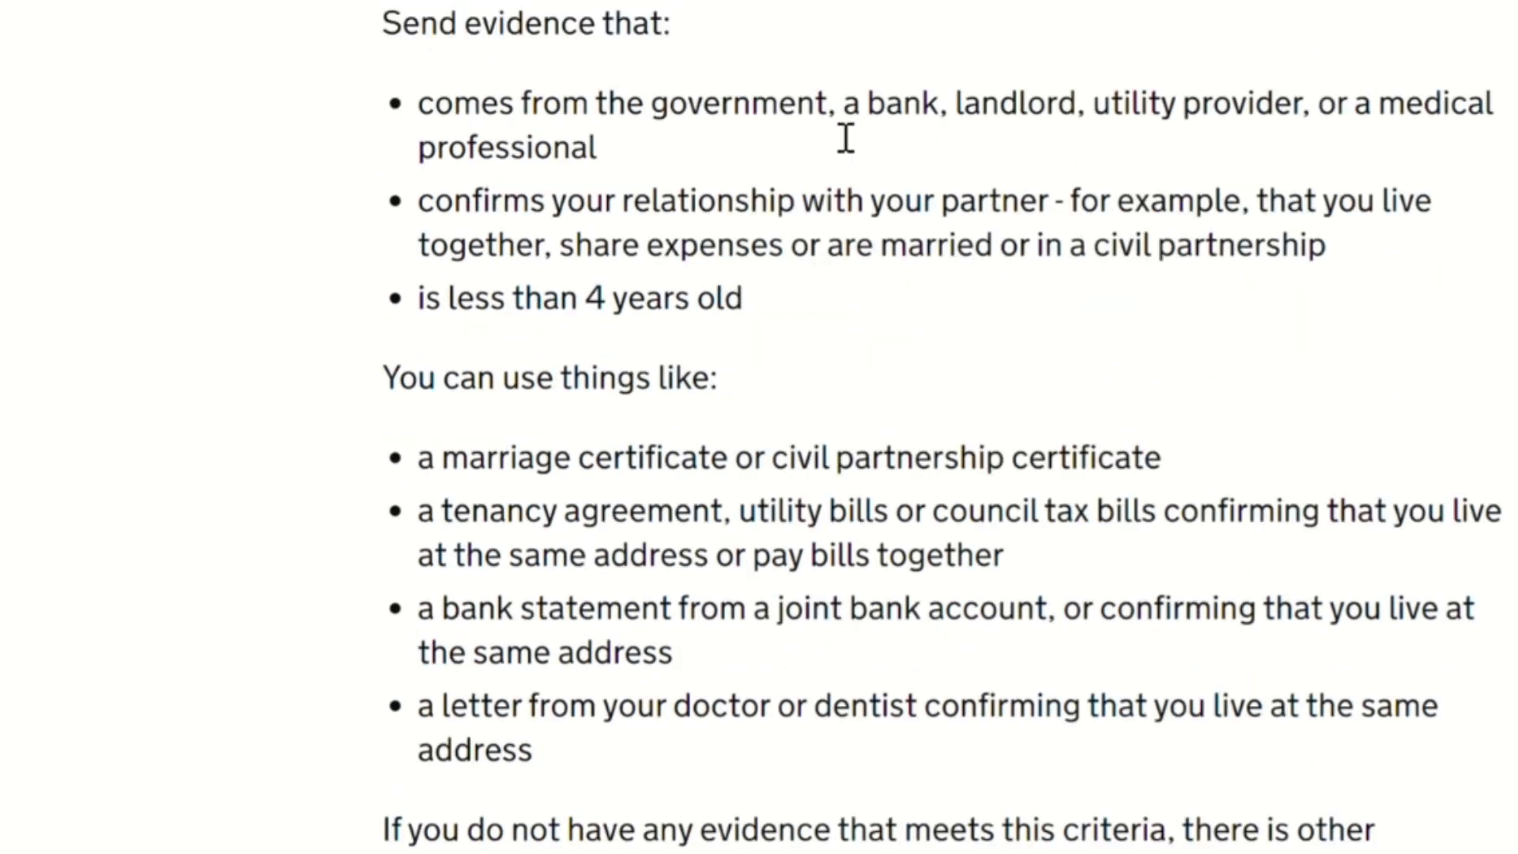
scroll(941, 427, "down", 4)
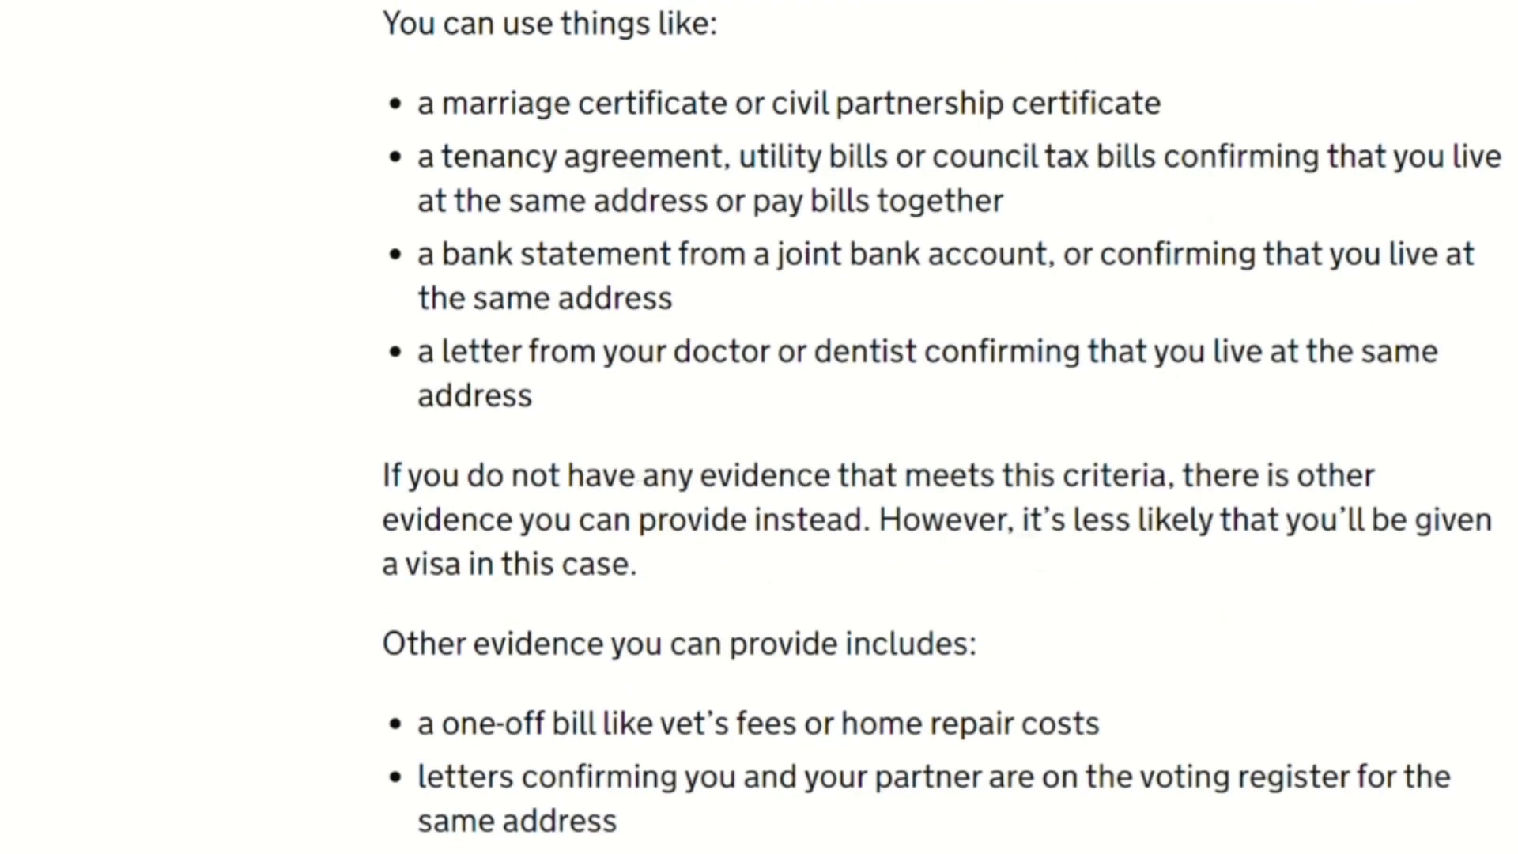
scroll(1047, 404, "down", 5)
scroll(941, 427, "down", 6)
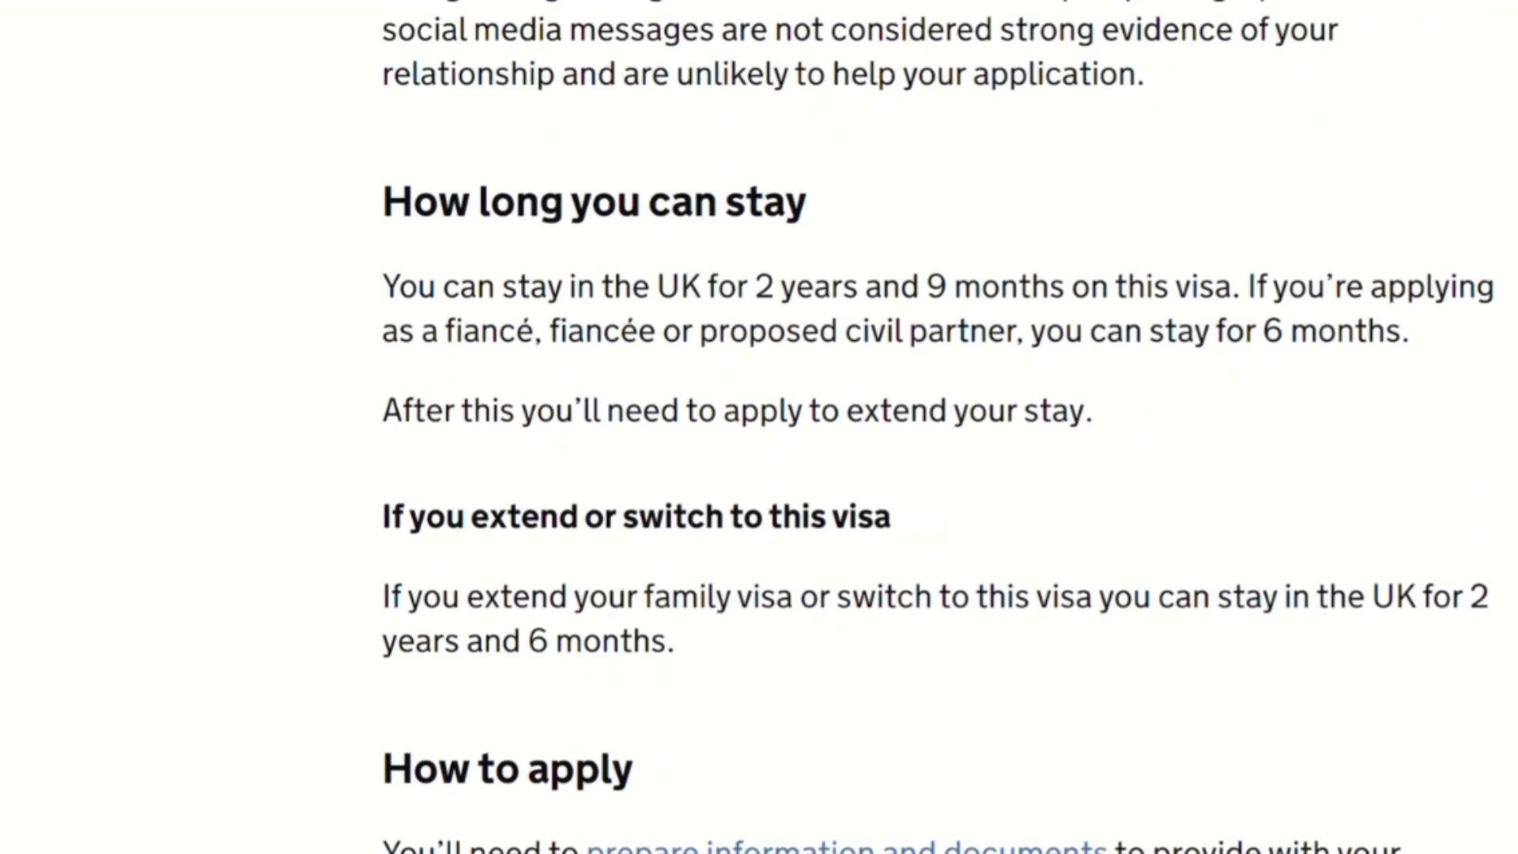
scroll(941, 427, "down", 6)
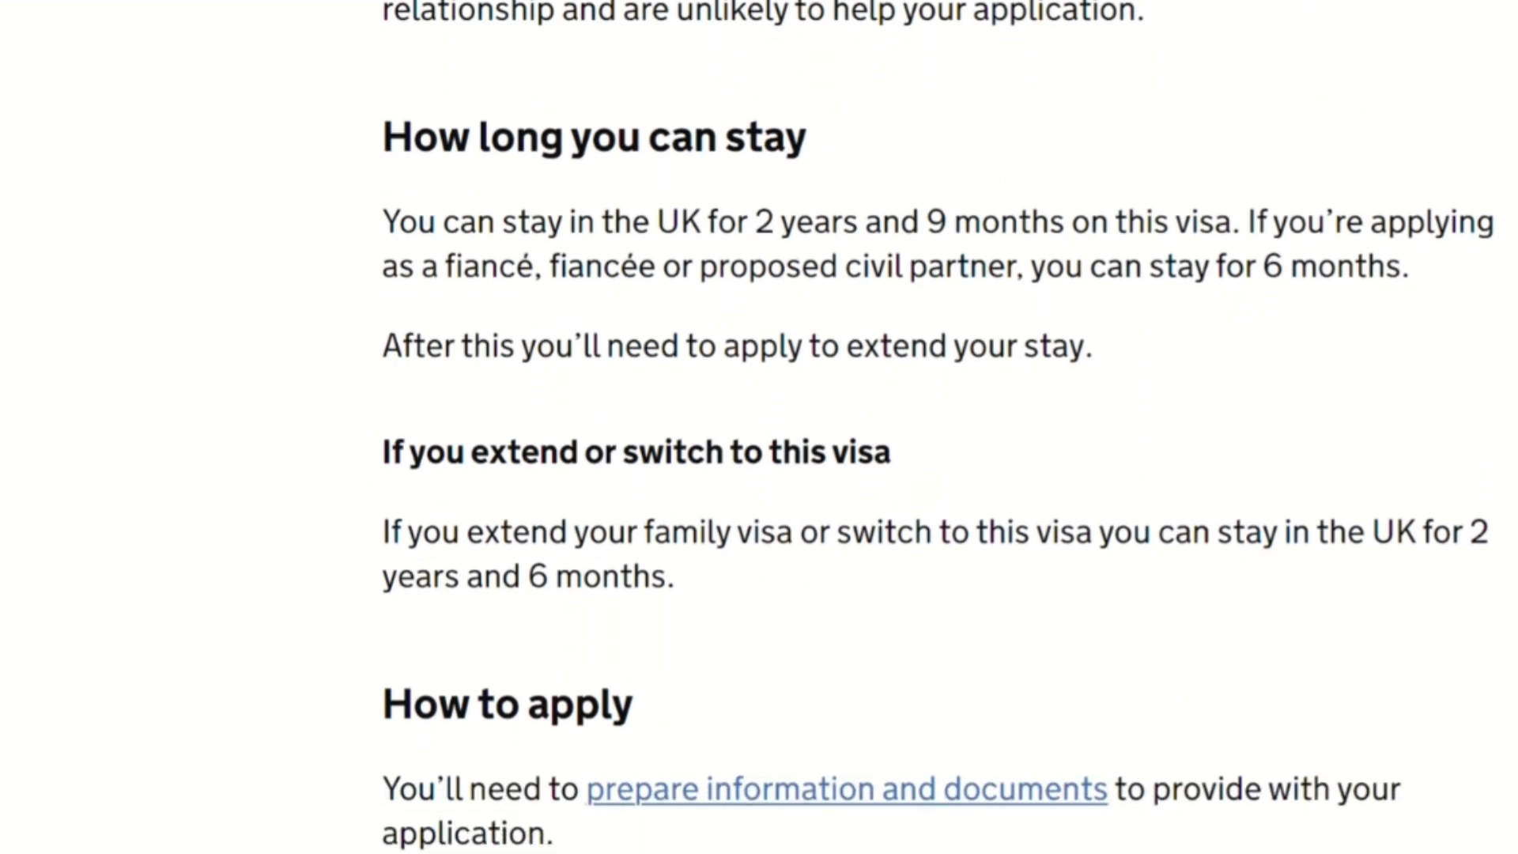
Open the online application for people applying from inside the UK under the How to apply guidance.
scroll(941, 427, "down", 6)
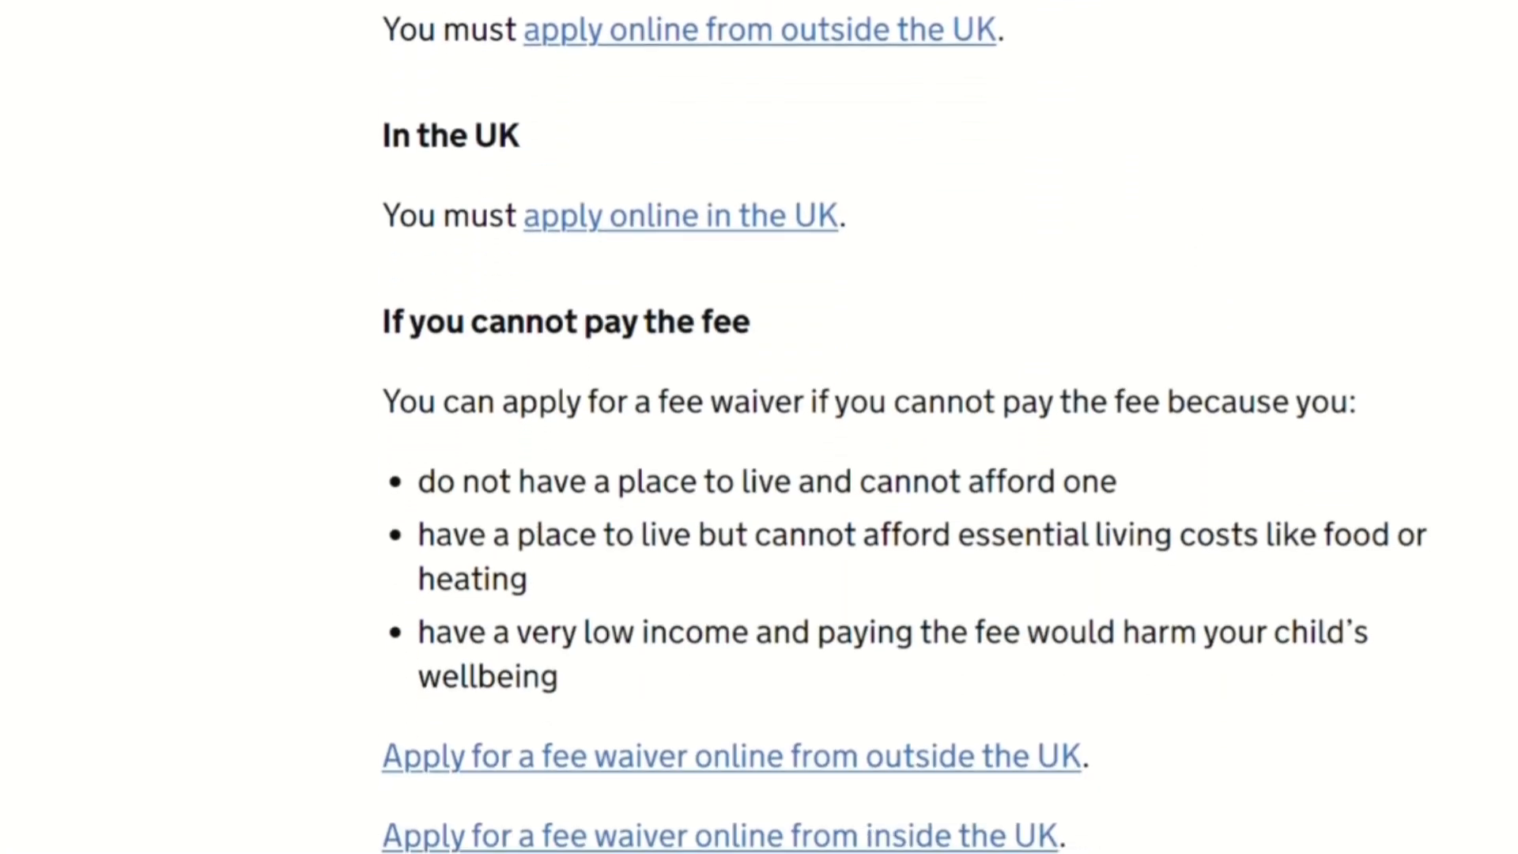
left_click(724, 224)
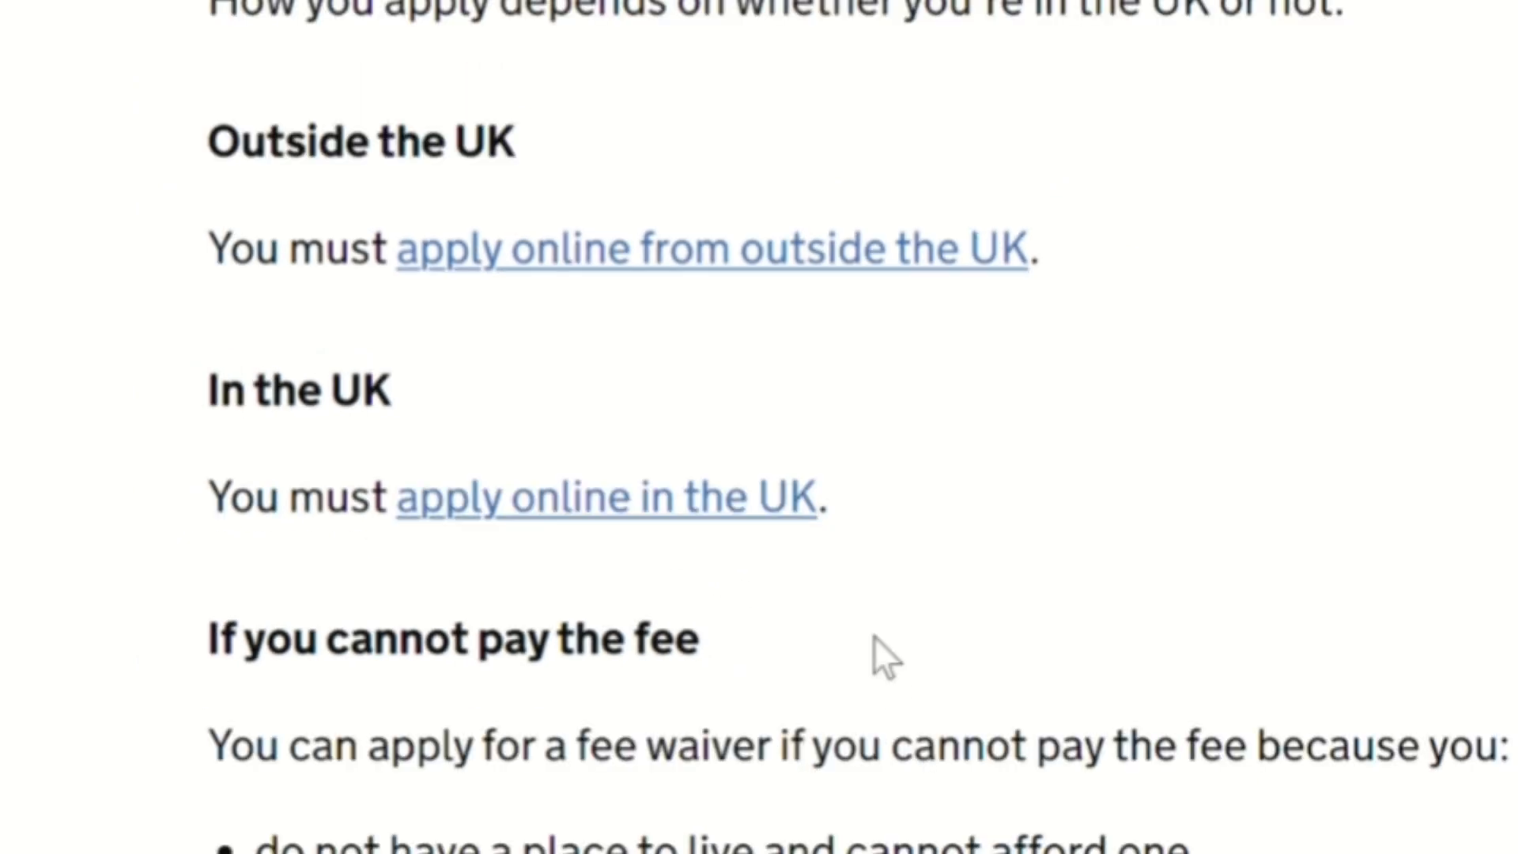
left_click(668, 516)
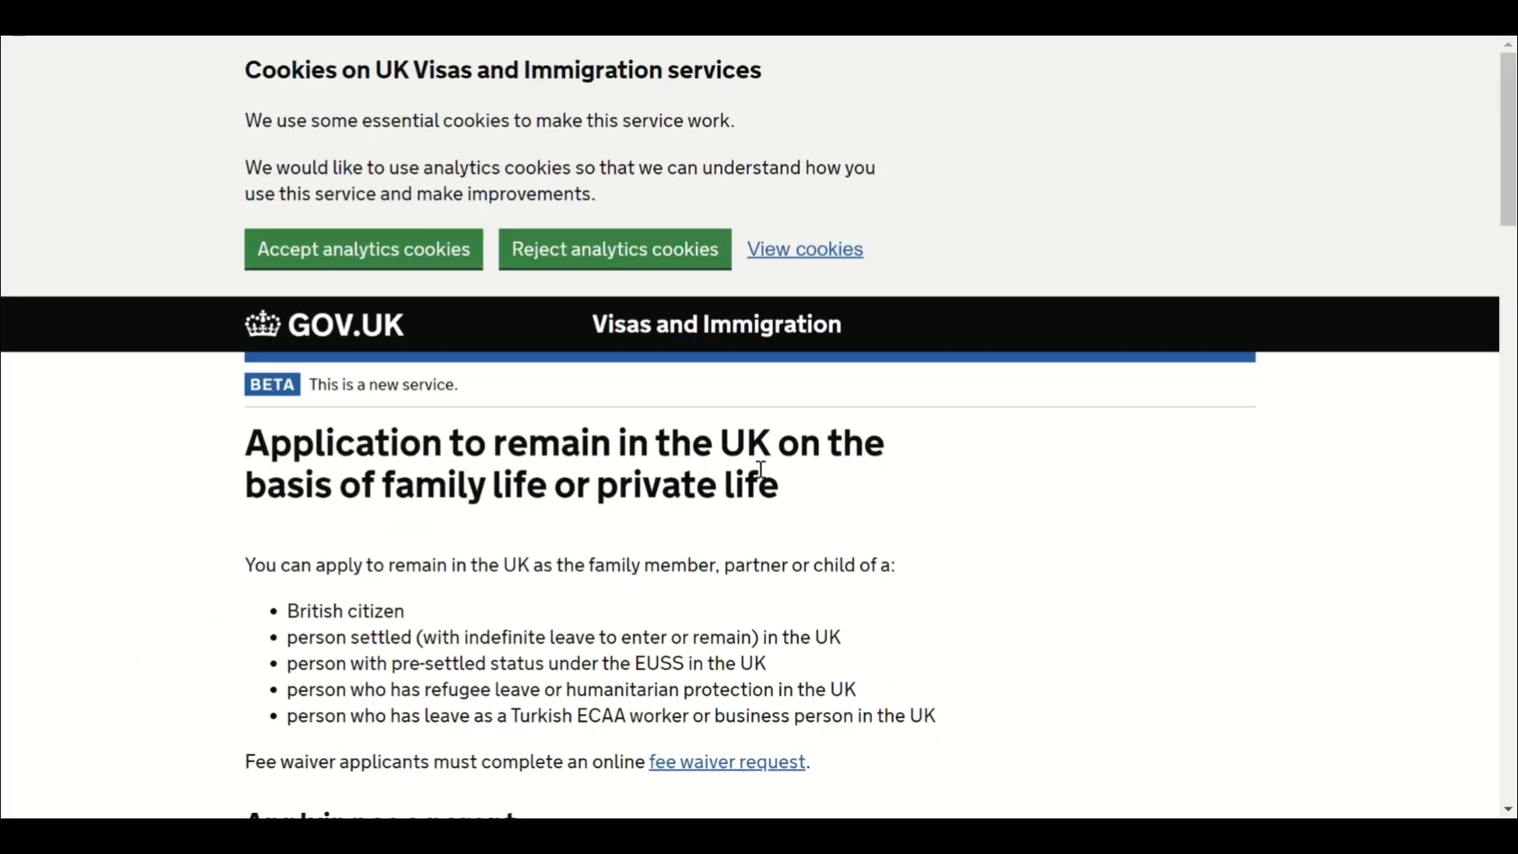
Accept the analytics cookies and hide the cookie message.
left_click(268, 260)
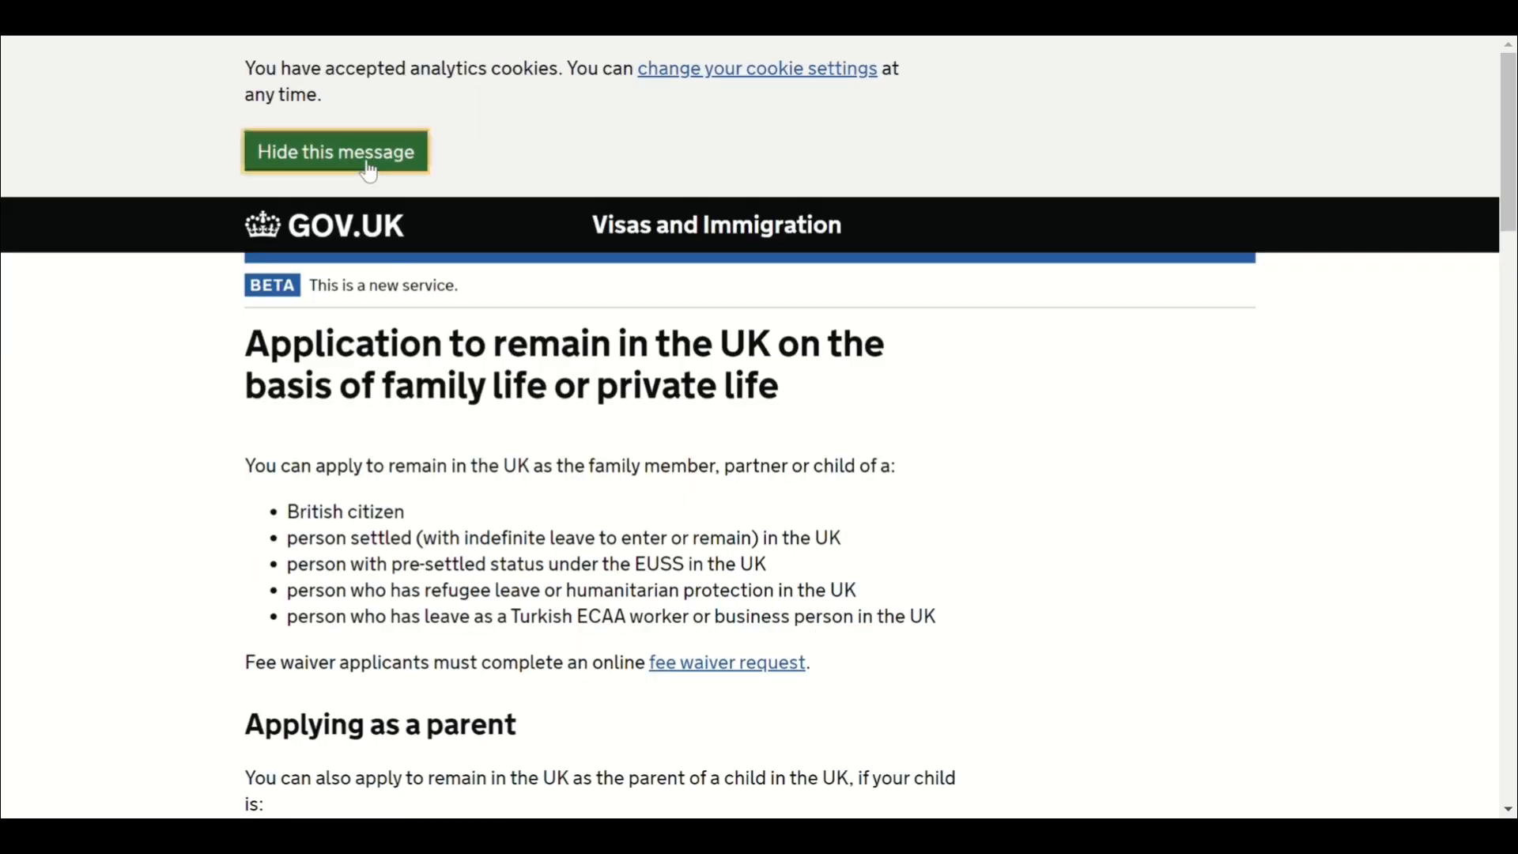
left_click(412, 158)
Review the introduction to the family or private life application through the data use notice, and start the application.
scroll(1511, 764, "down", 2)
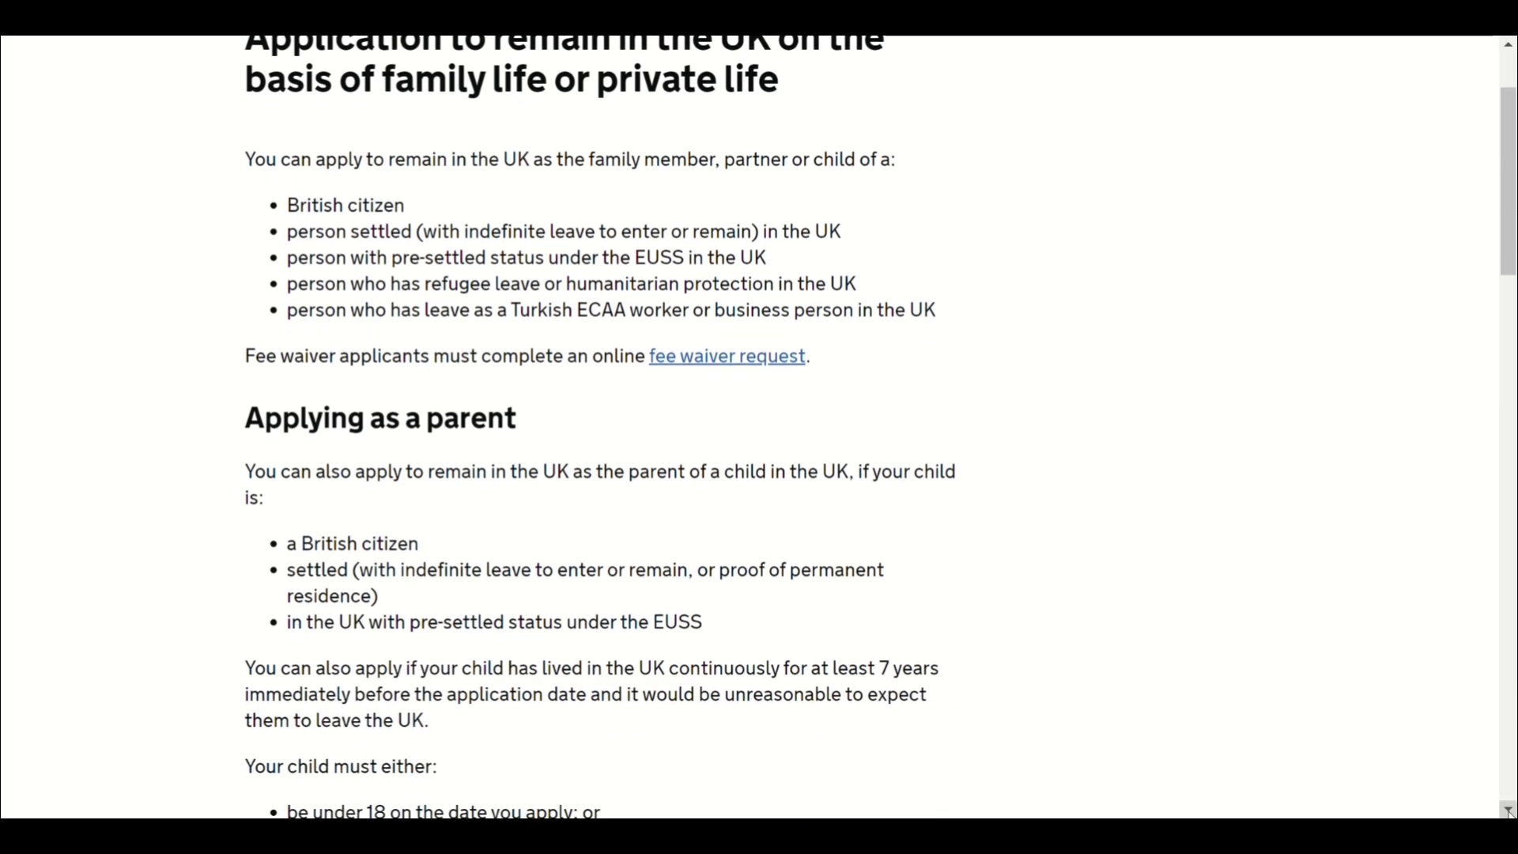
scroll(1508, 810, "down", 12)
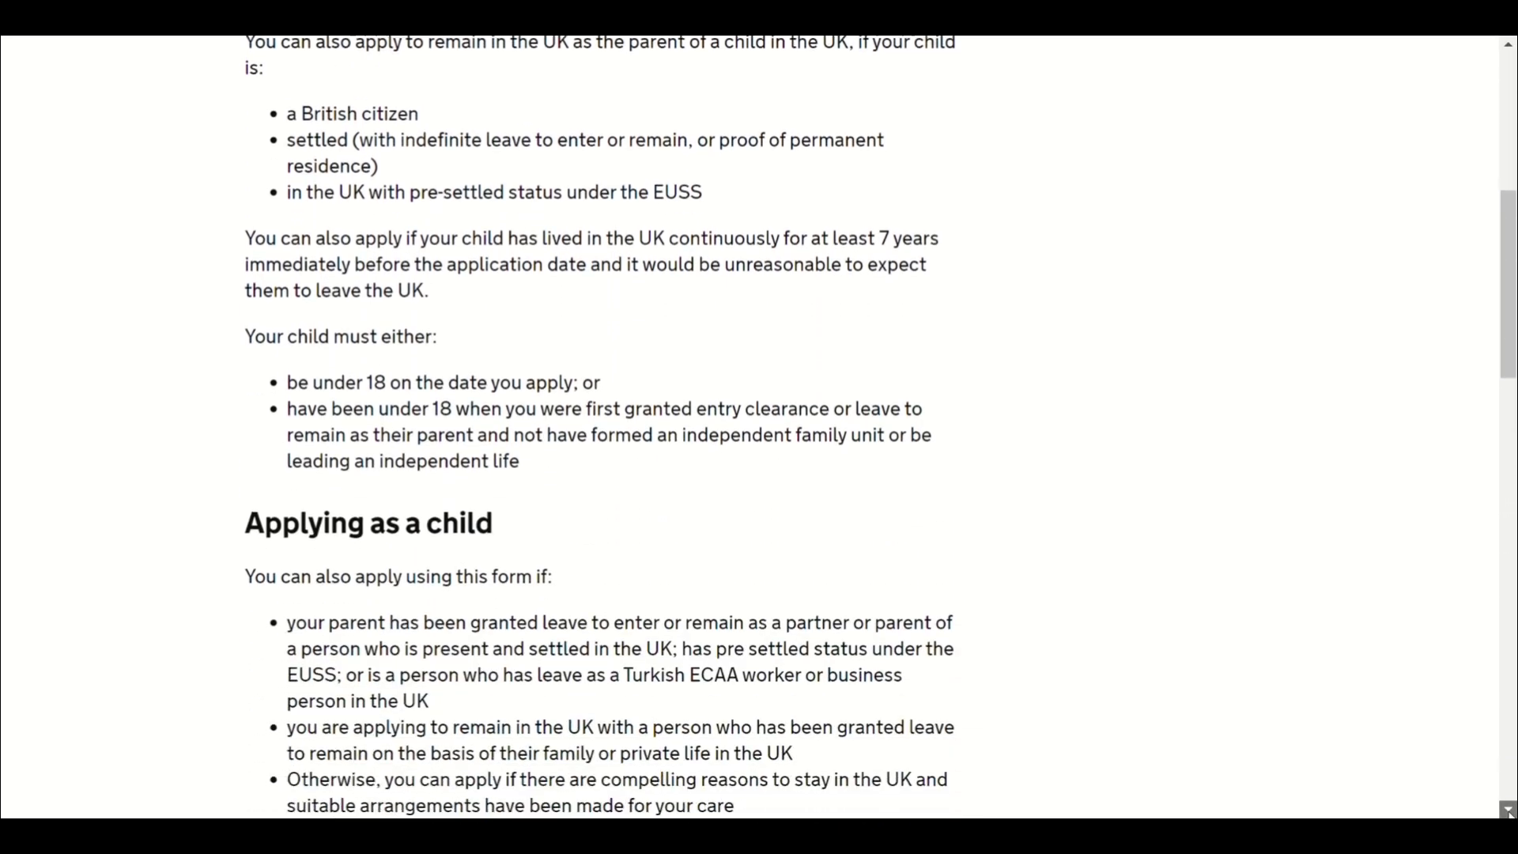
scroll(1508, 810, "down", 8)
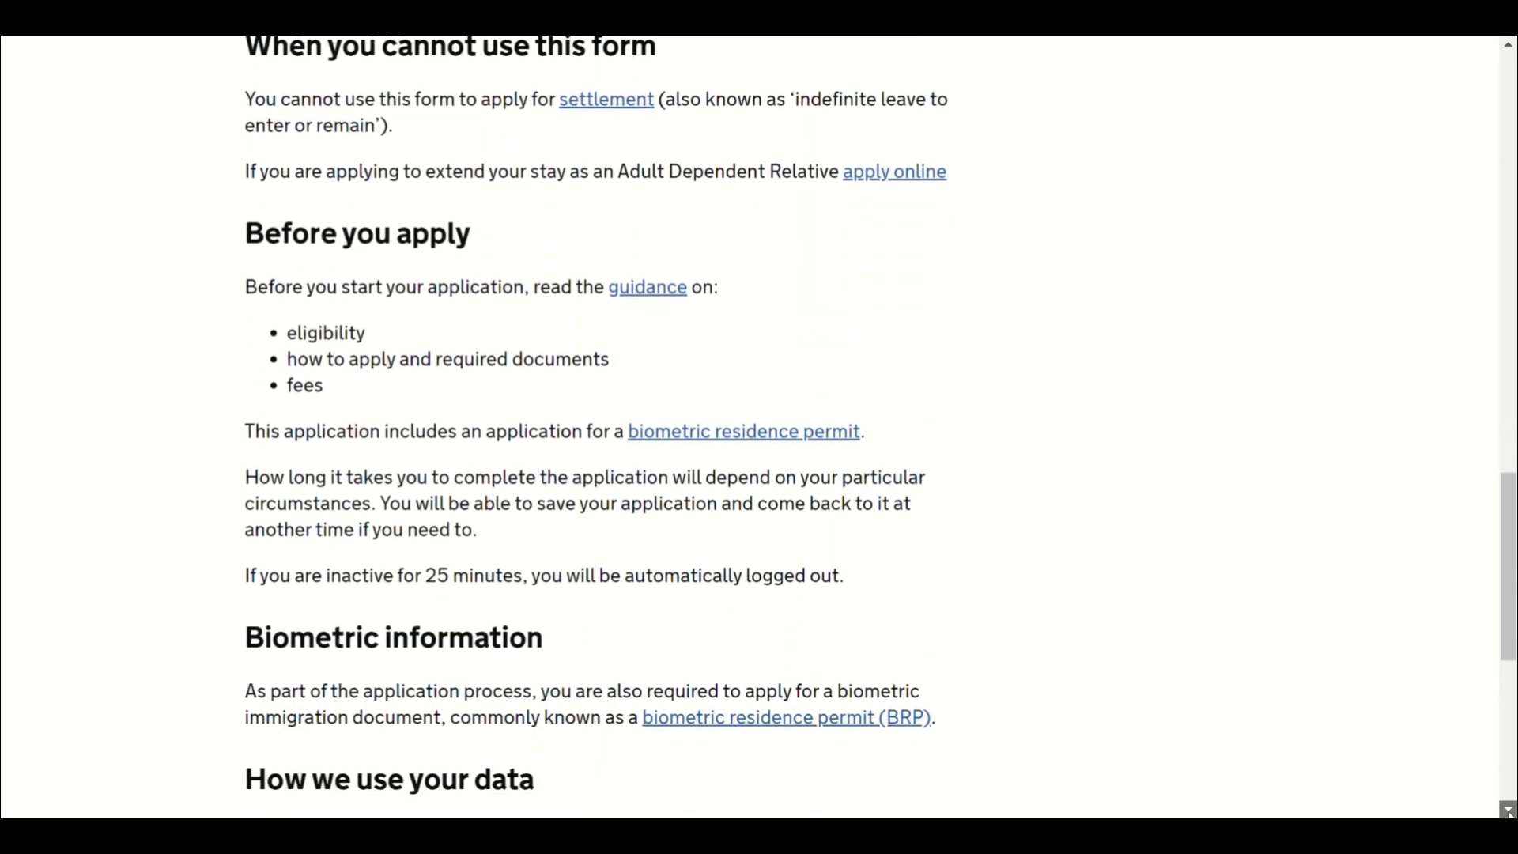
scroll(1508, 811, "down", 1)
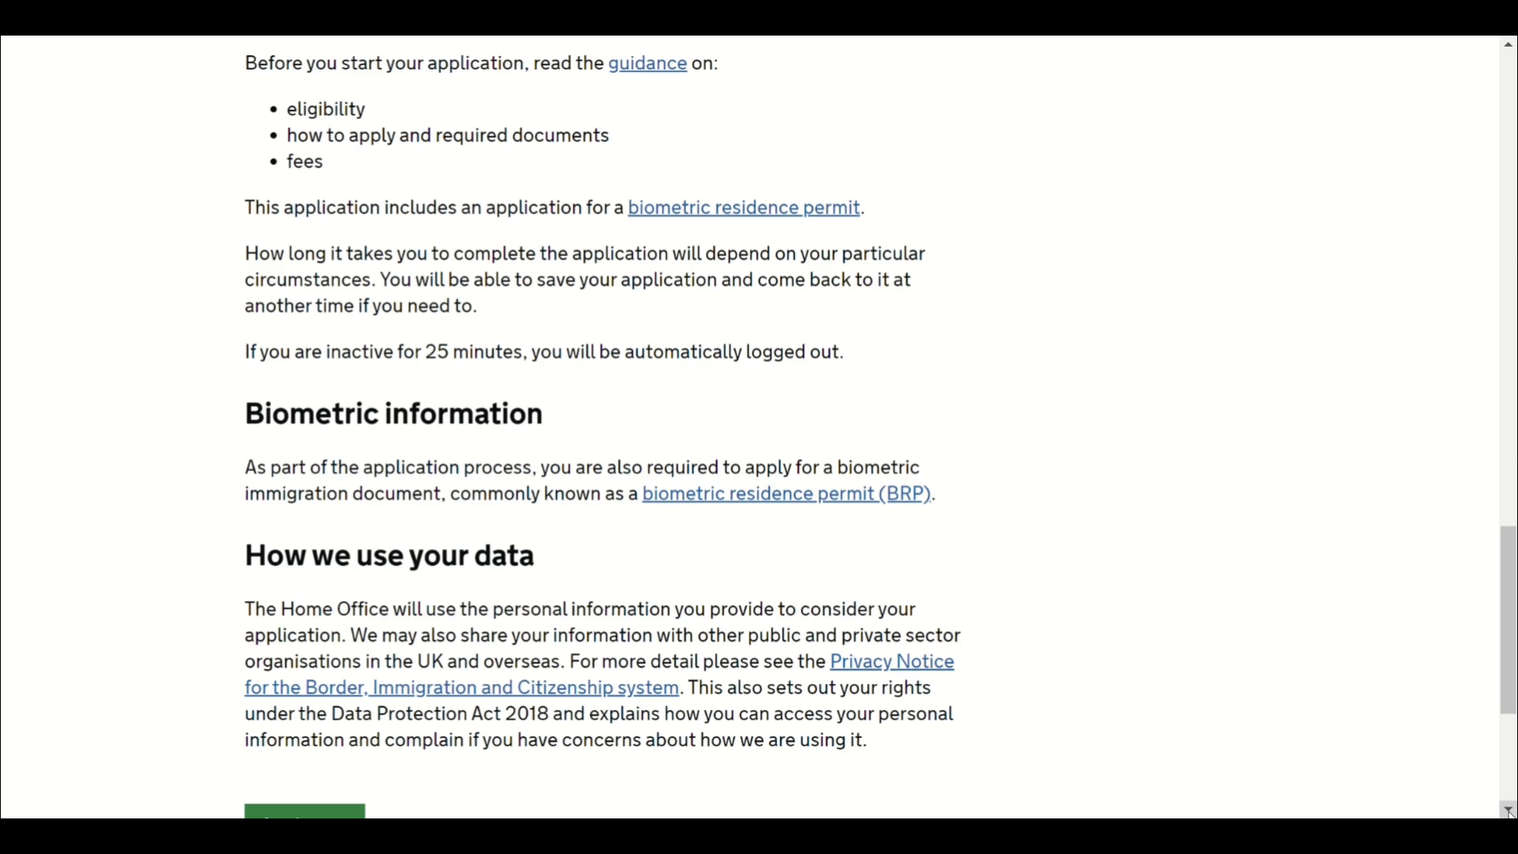
scroll(1510, 811, "down", 3)
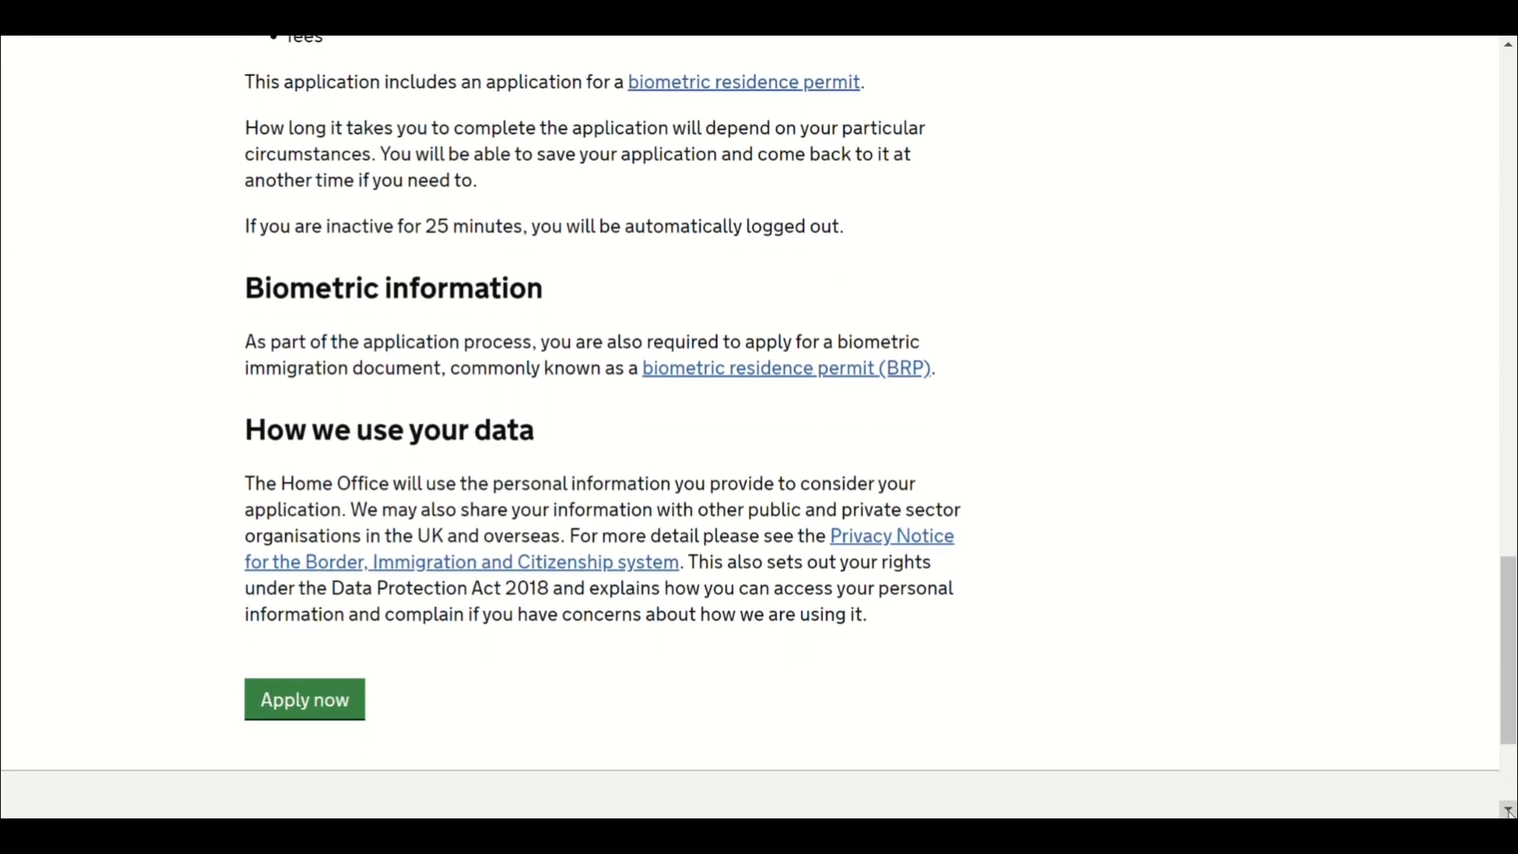
scroll(1510, 811, "down", 3)
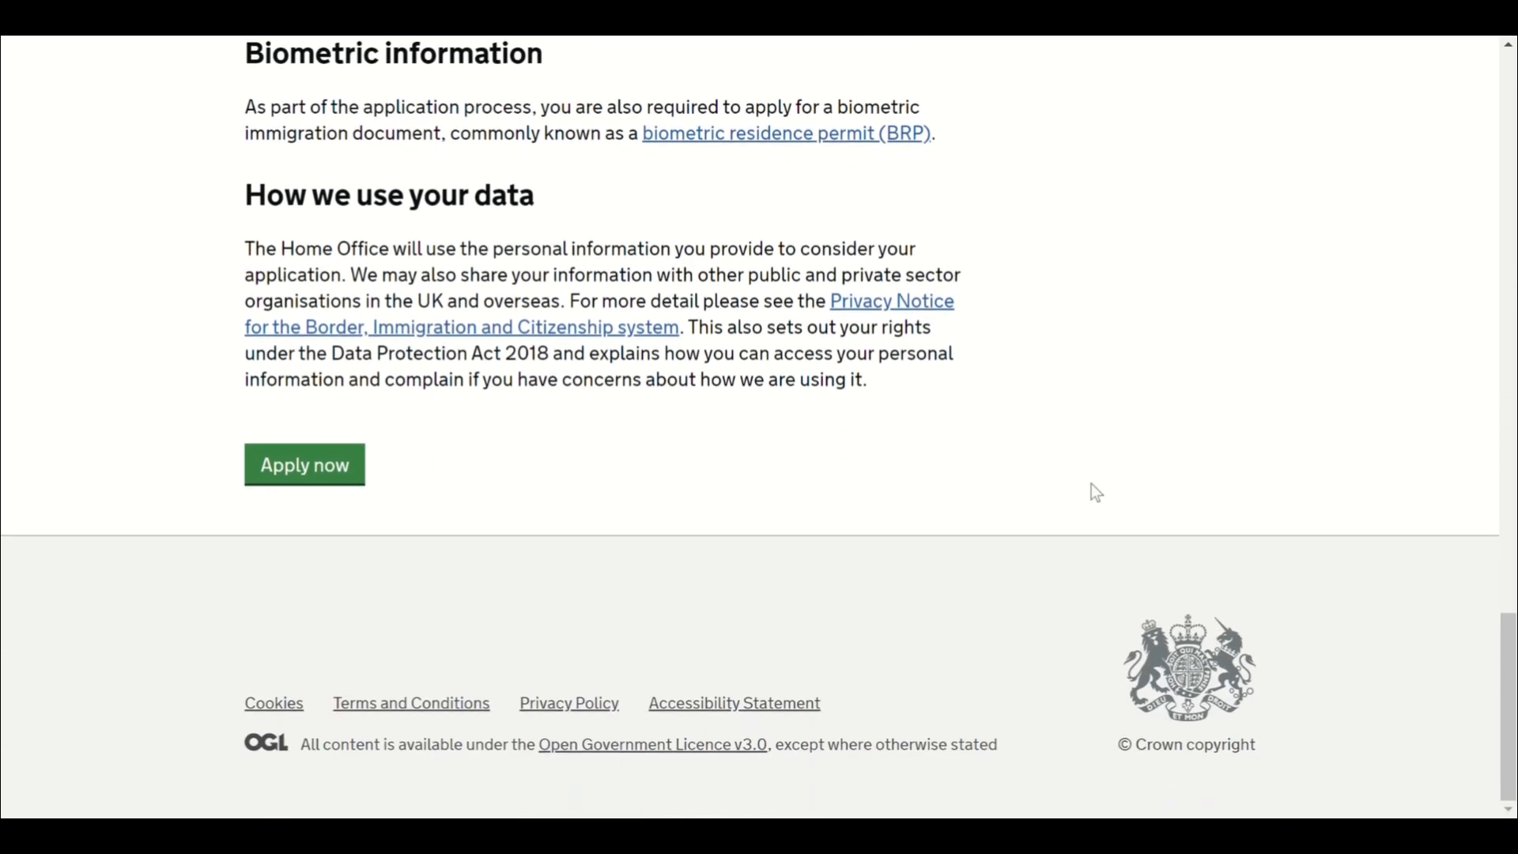
left_click(300, 479)
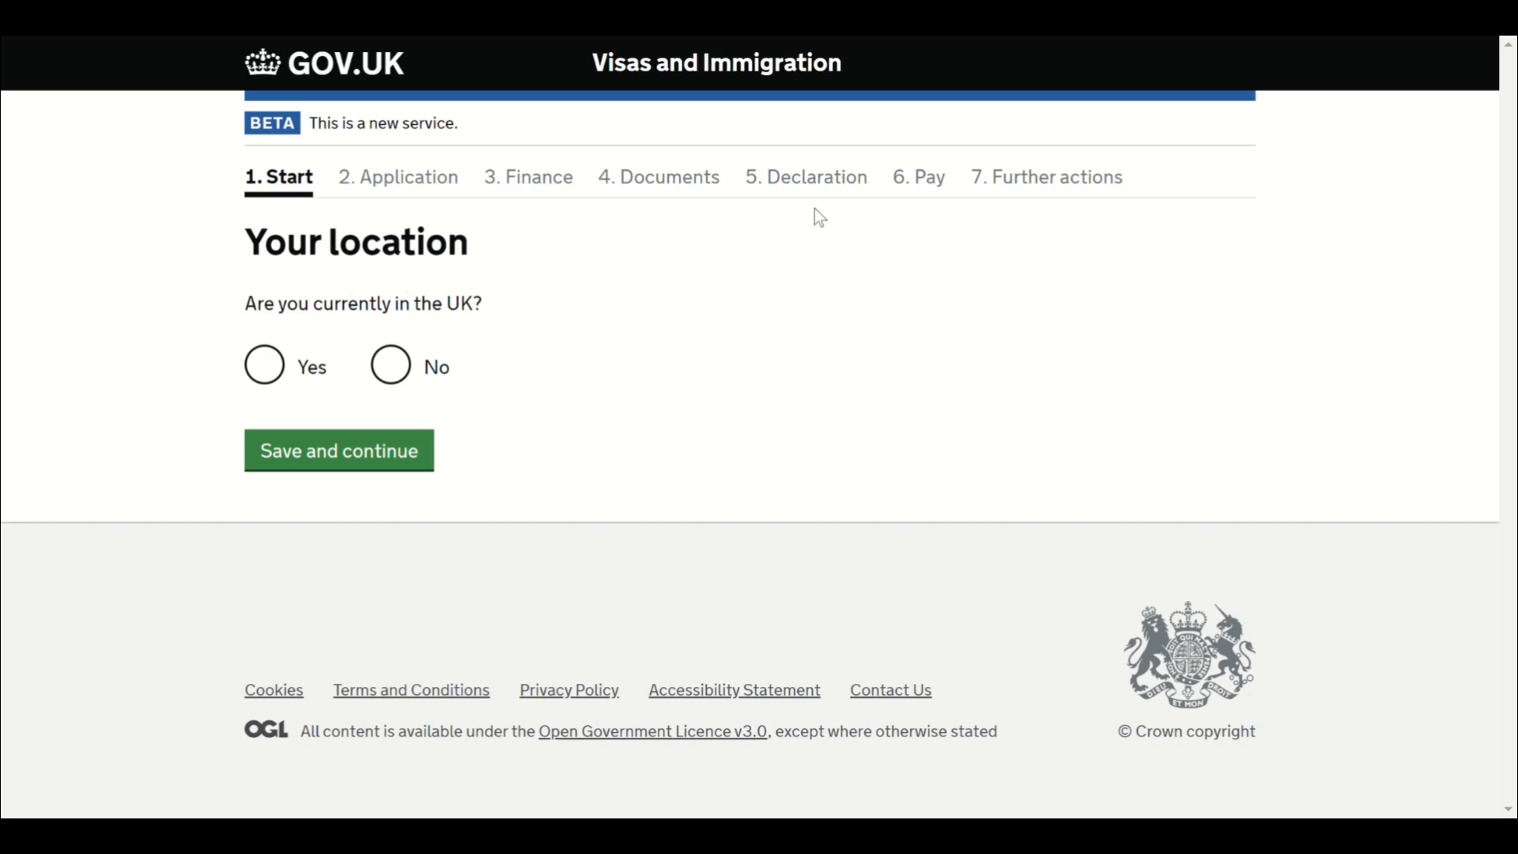
Answer Yes to currently being in the UK and No to having an undecided Home Office application, saving each answer.
left_click(264, 365)
left_click(364, 465)
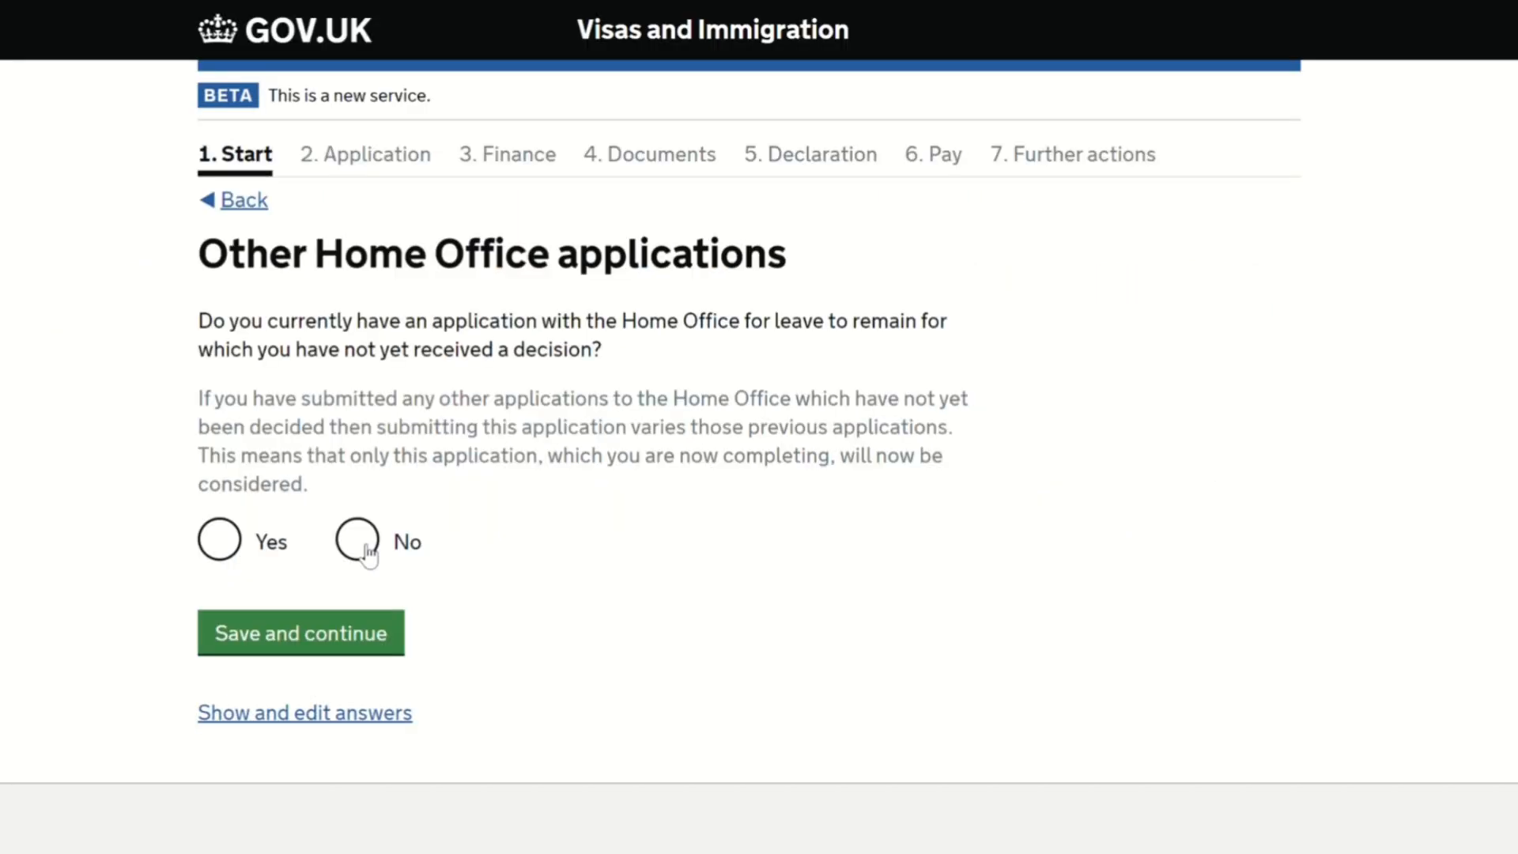
left_click(330, 659)
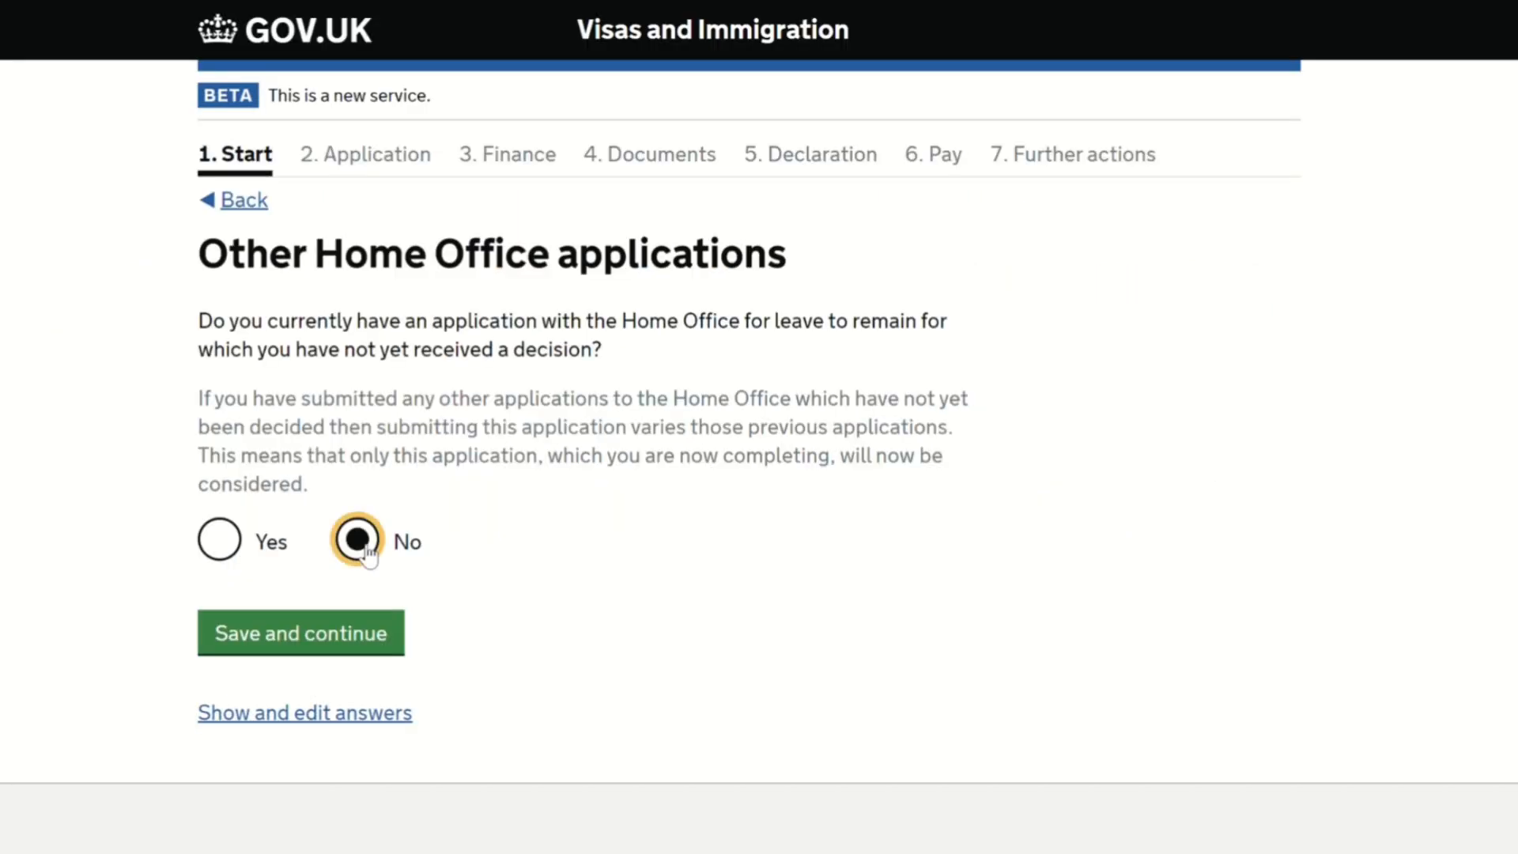
left_click(339, 636)
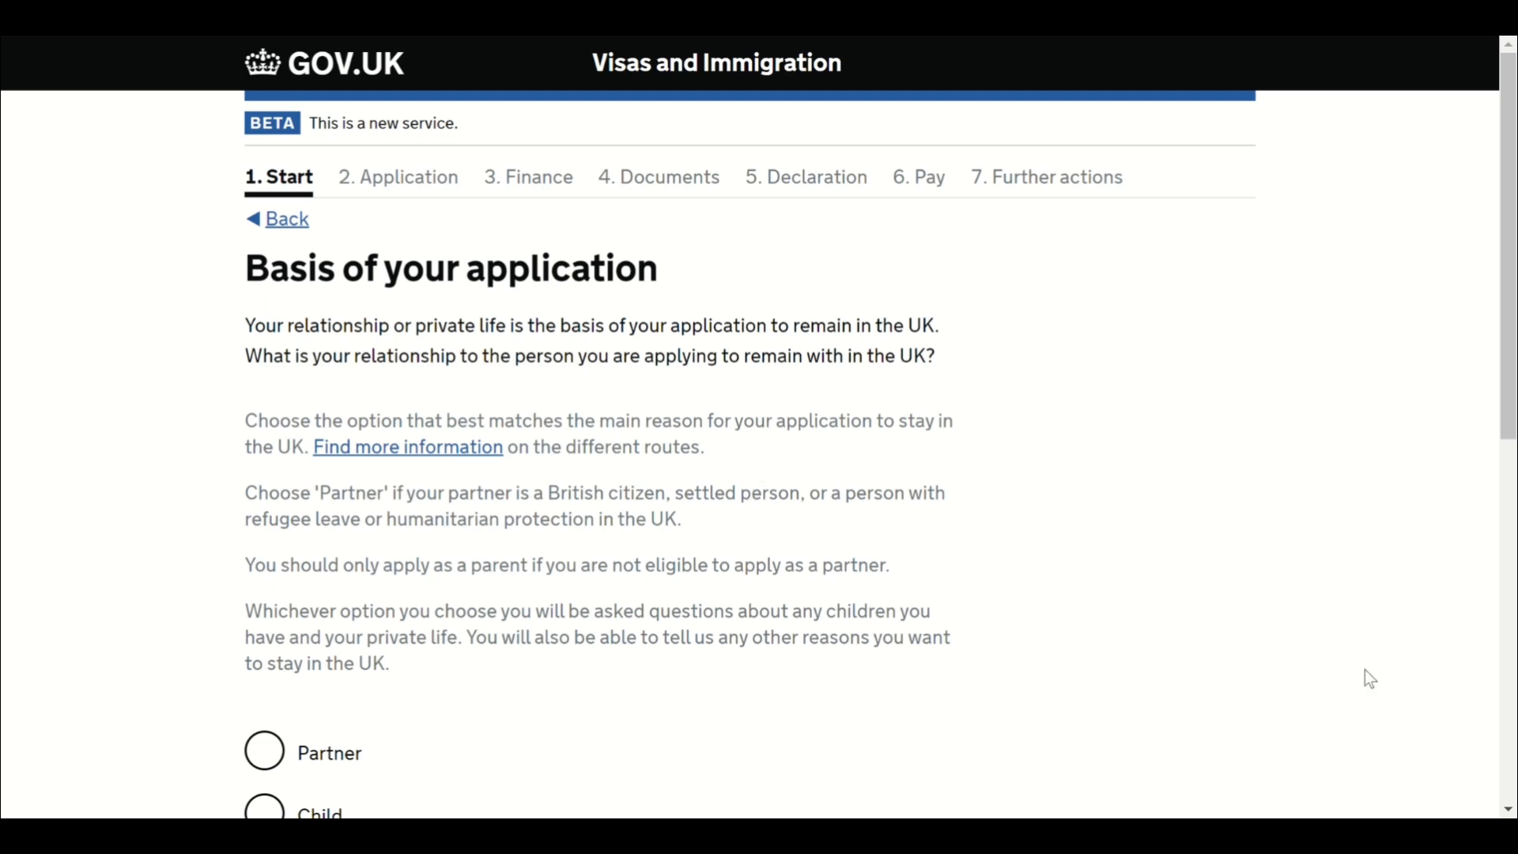
Choose Partner as the relationship on which the application is based, and save the answer.
left_click(1509, 810)
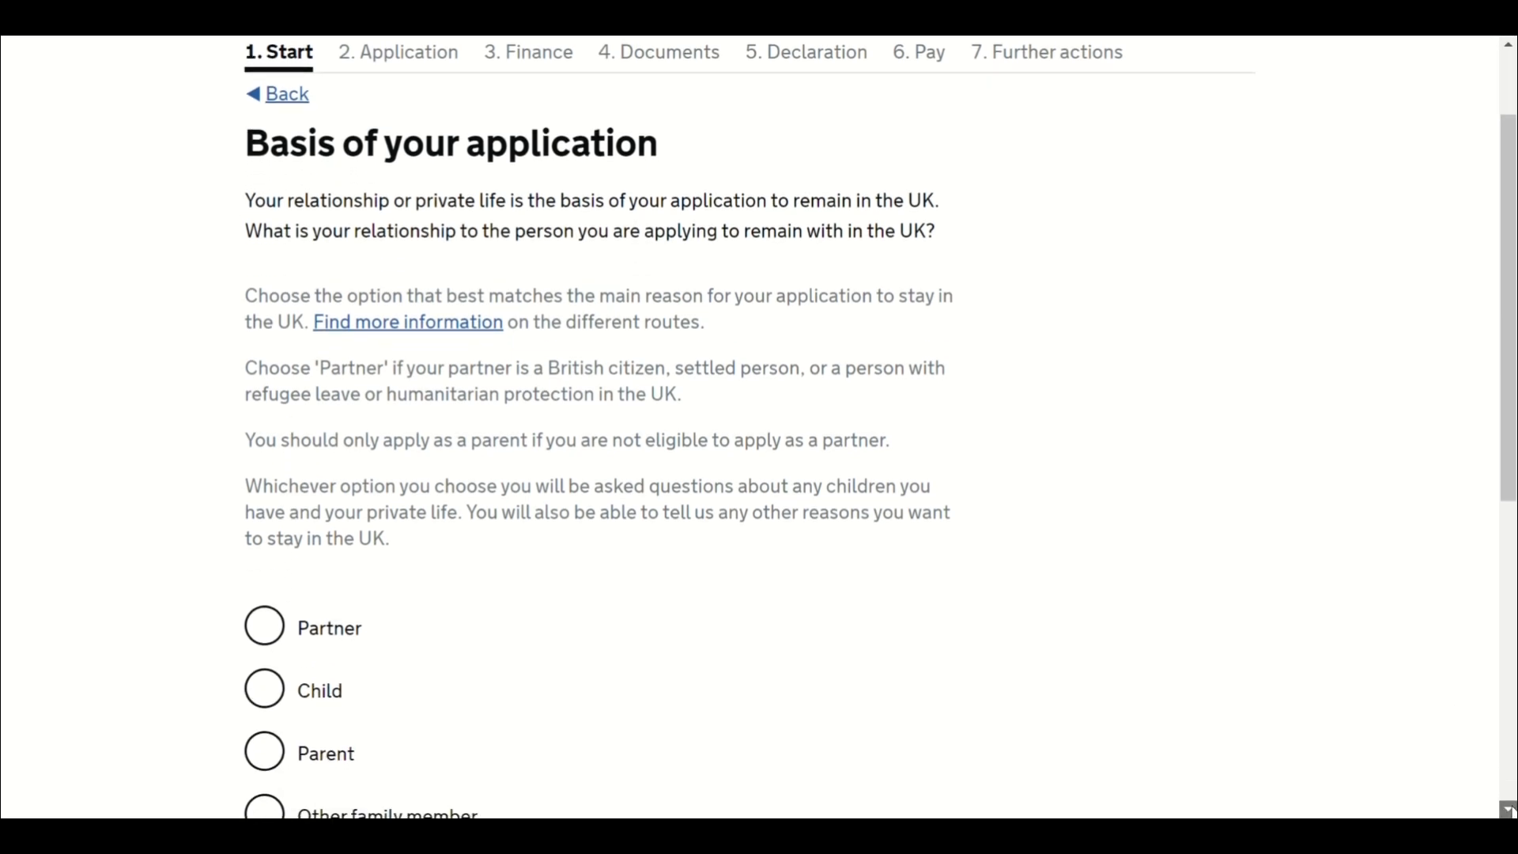
left_click(1509, 810)
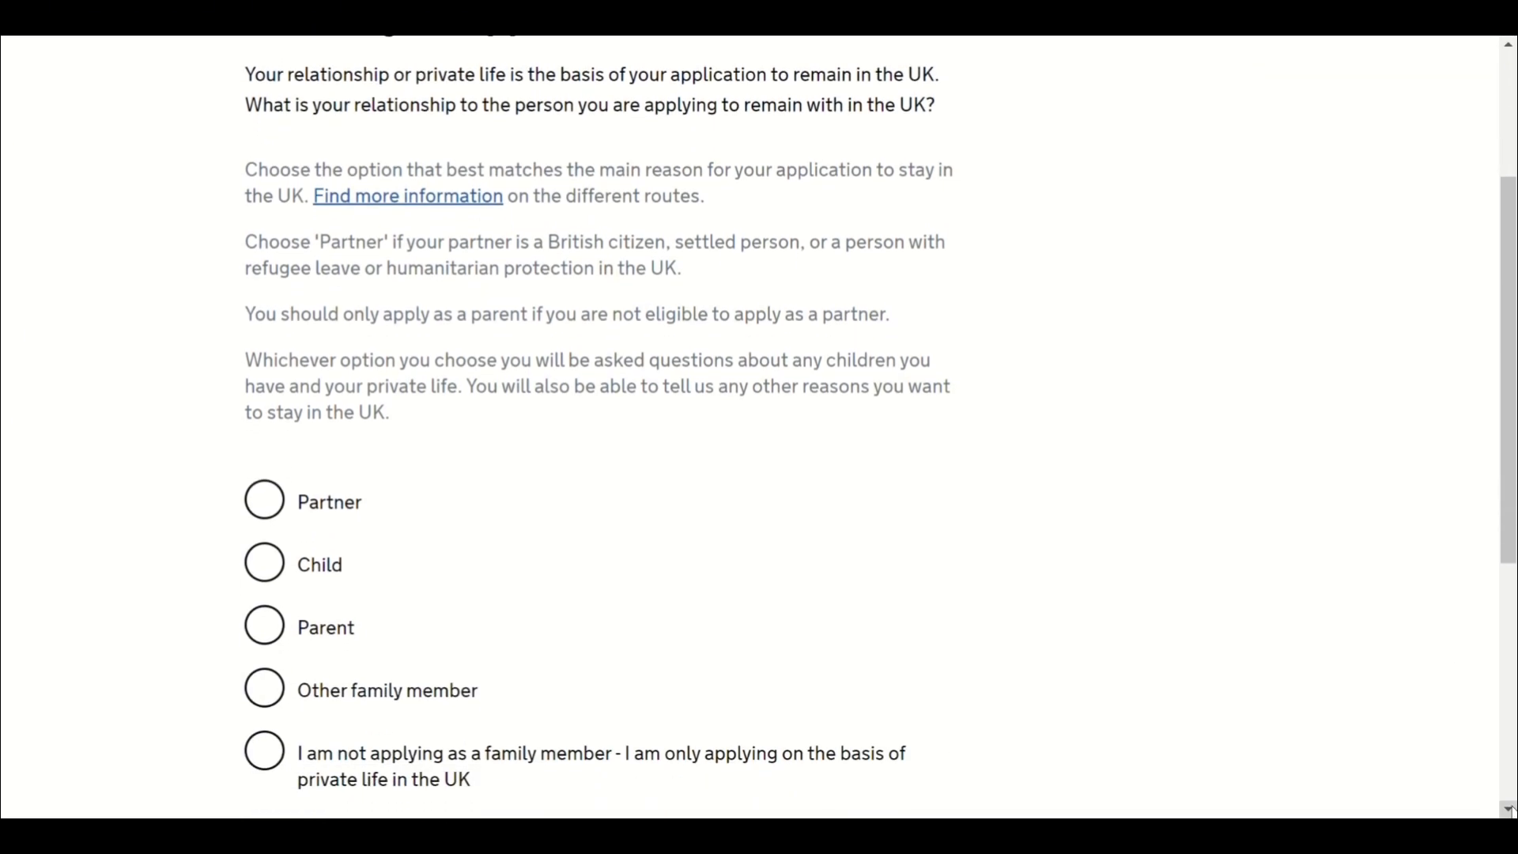
left_click(1510, 811)
left_click(265, 258)
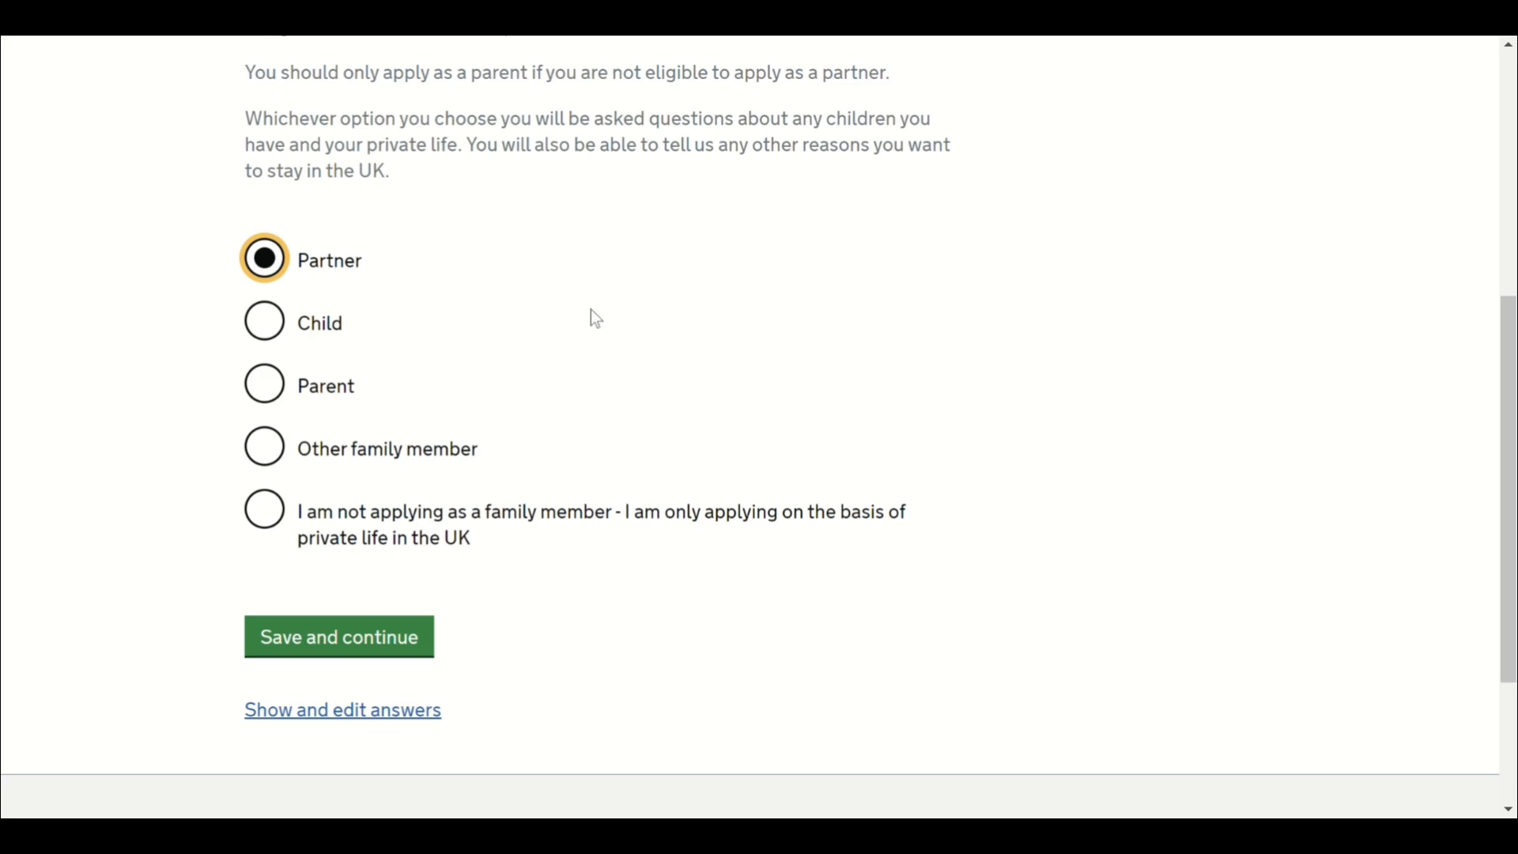
left_click(1509, 810)
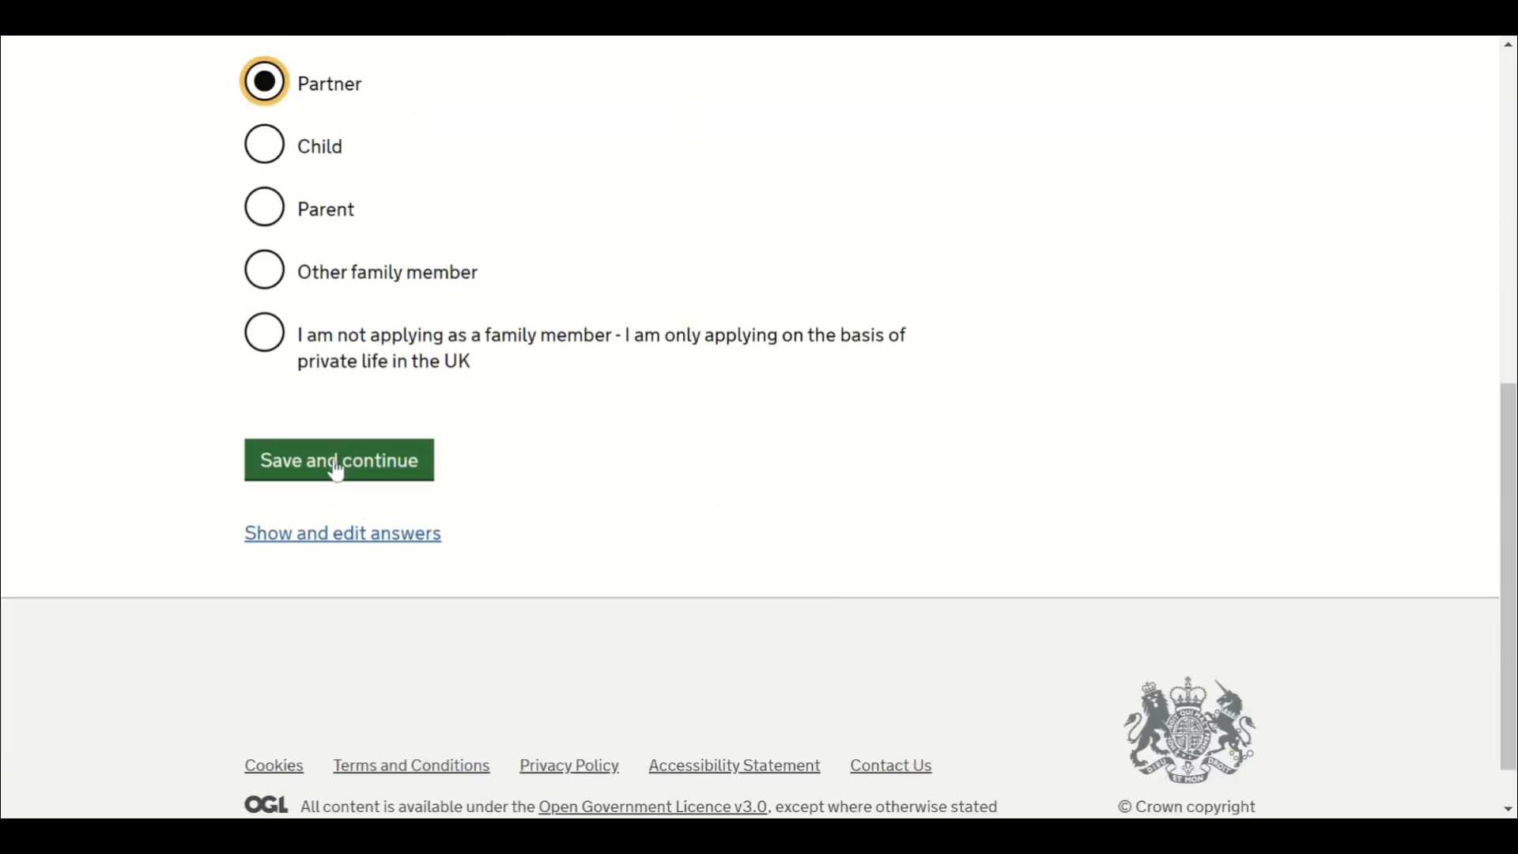
left_click(336, 472)
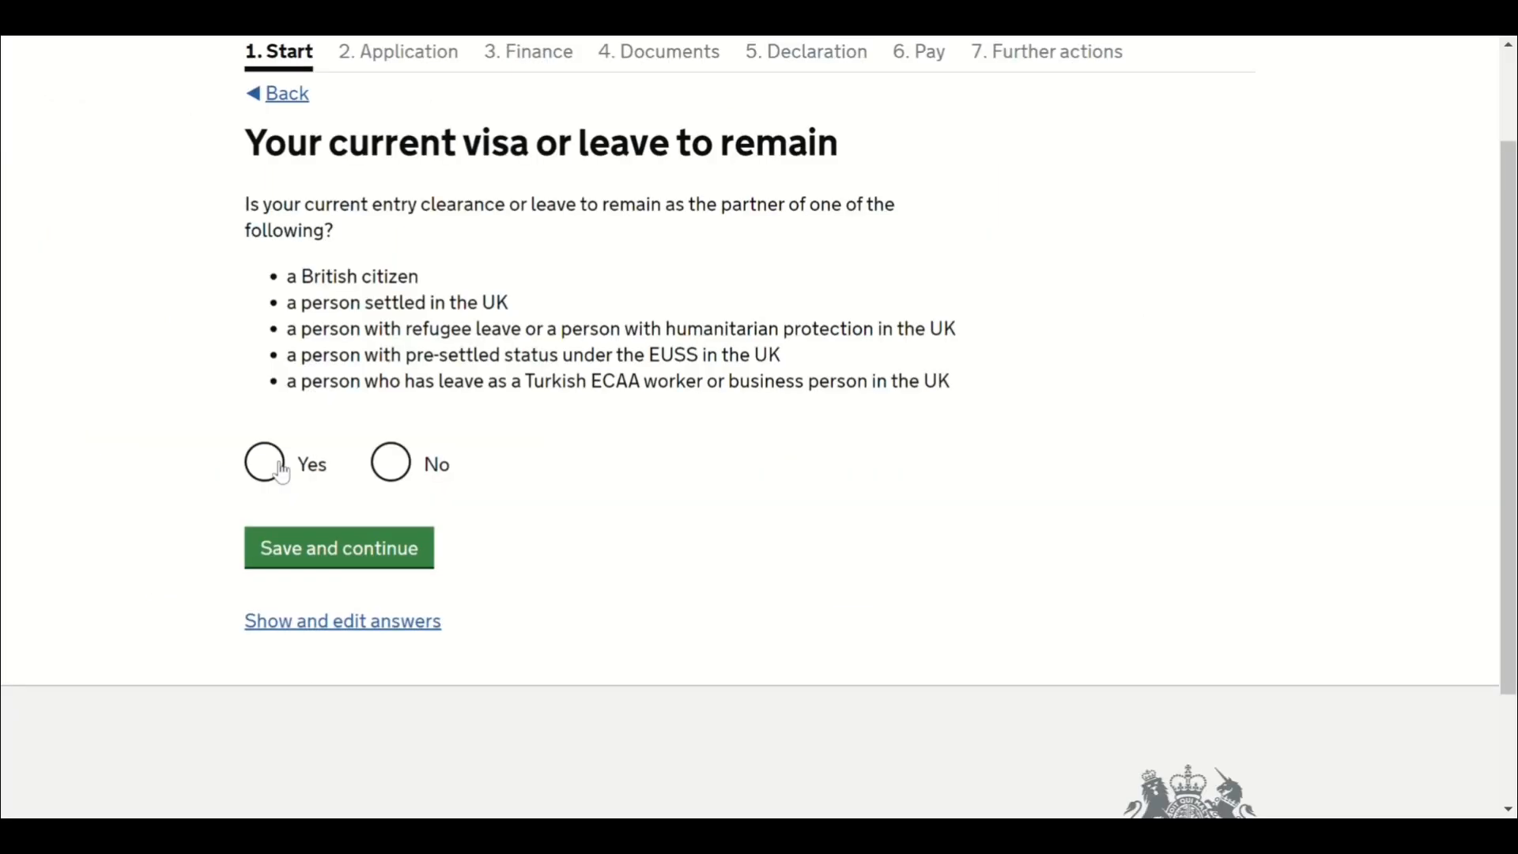
Answer Yes to currently holding leave as a partner and No to leave granted from an application before 9 July 2012, then save.
left_click(281, 473)
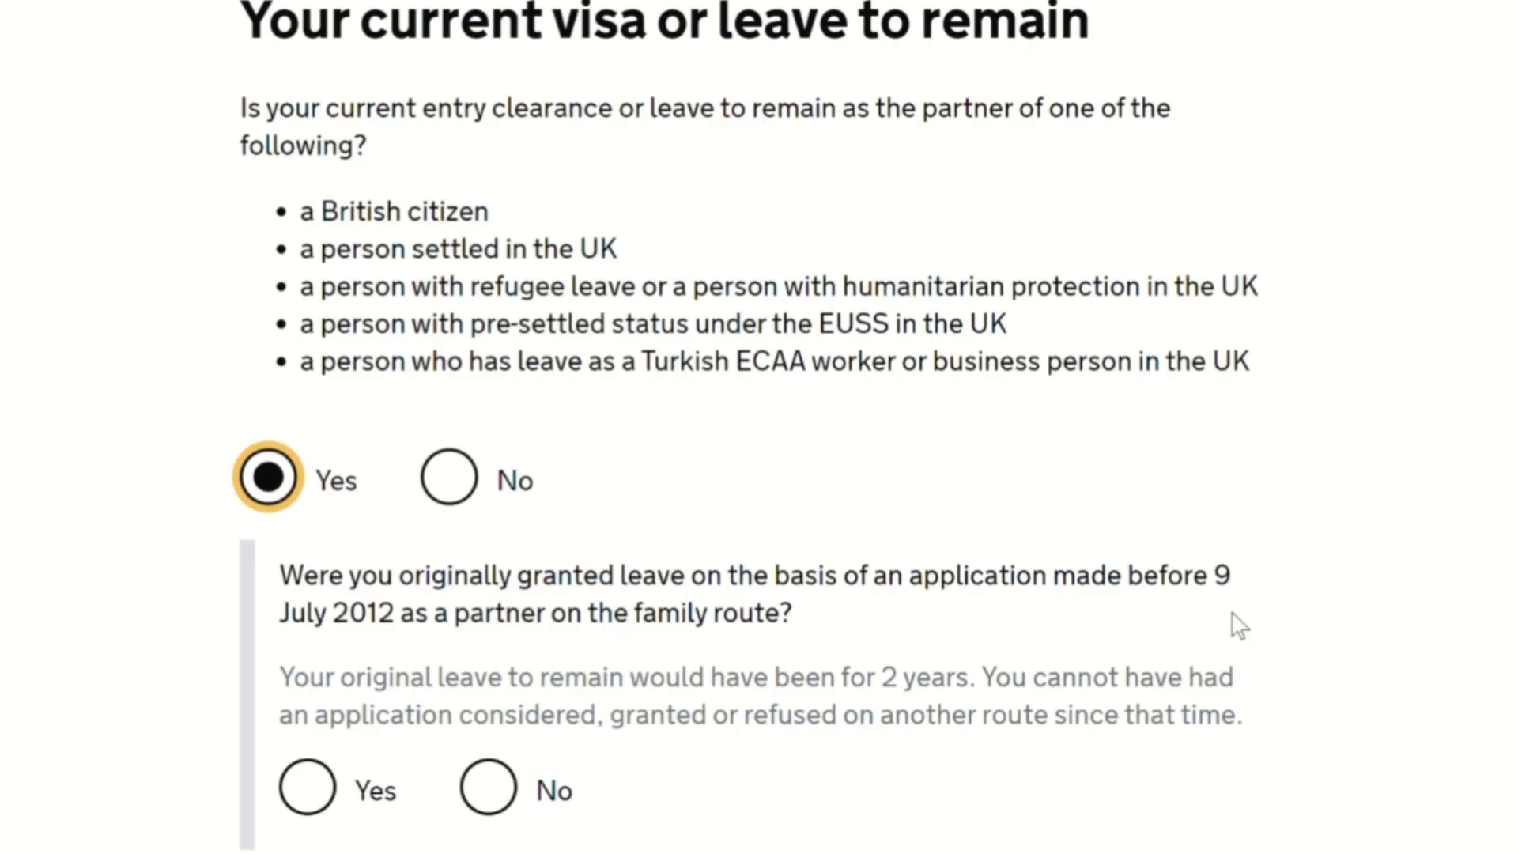
scroll(745, 427, "down", 4)
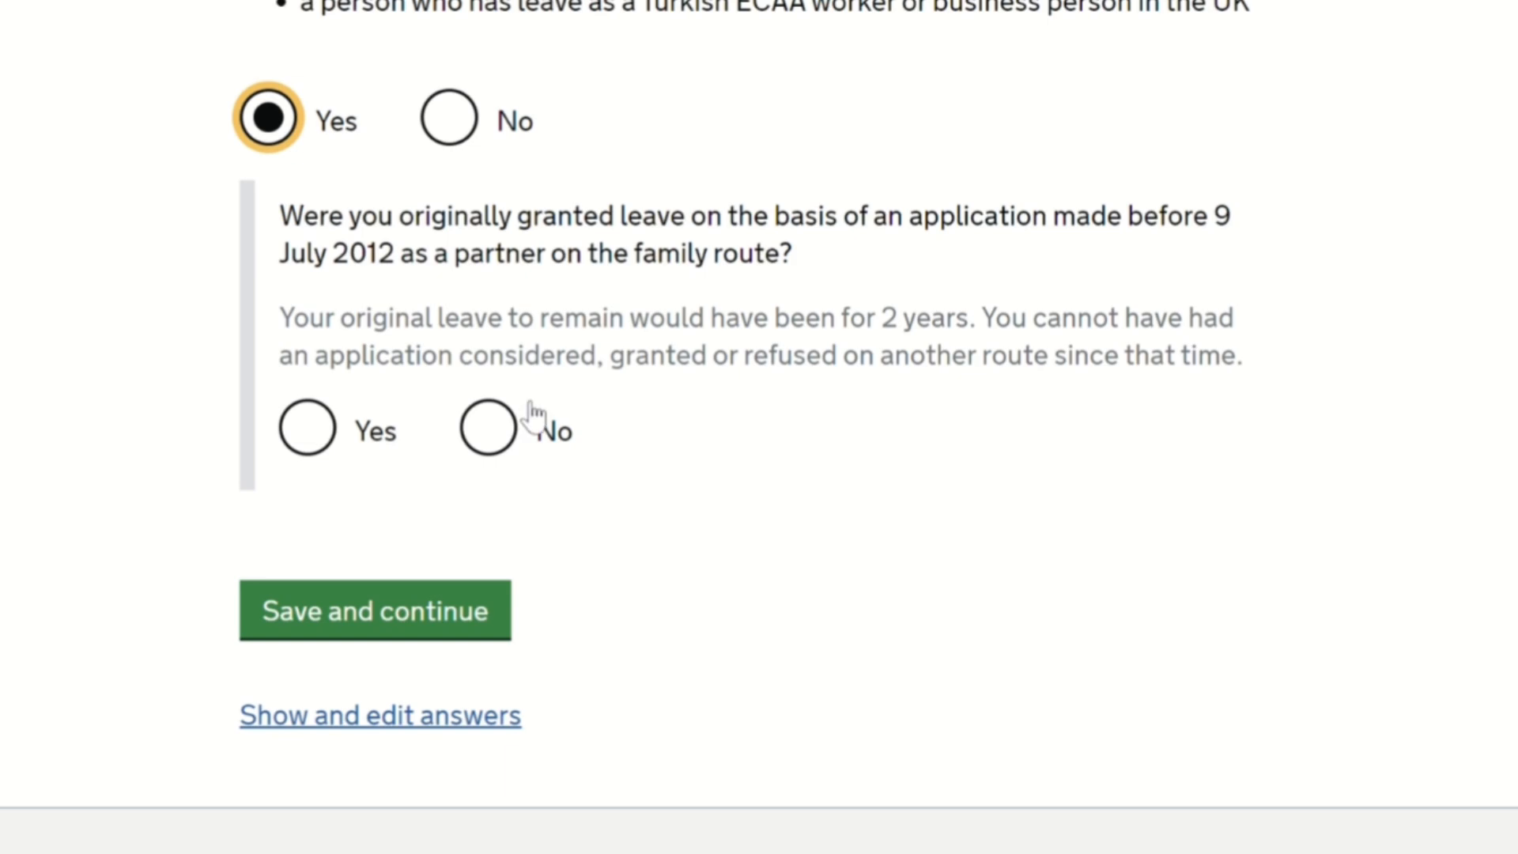
left_click(503, 435)
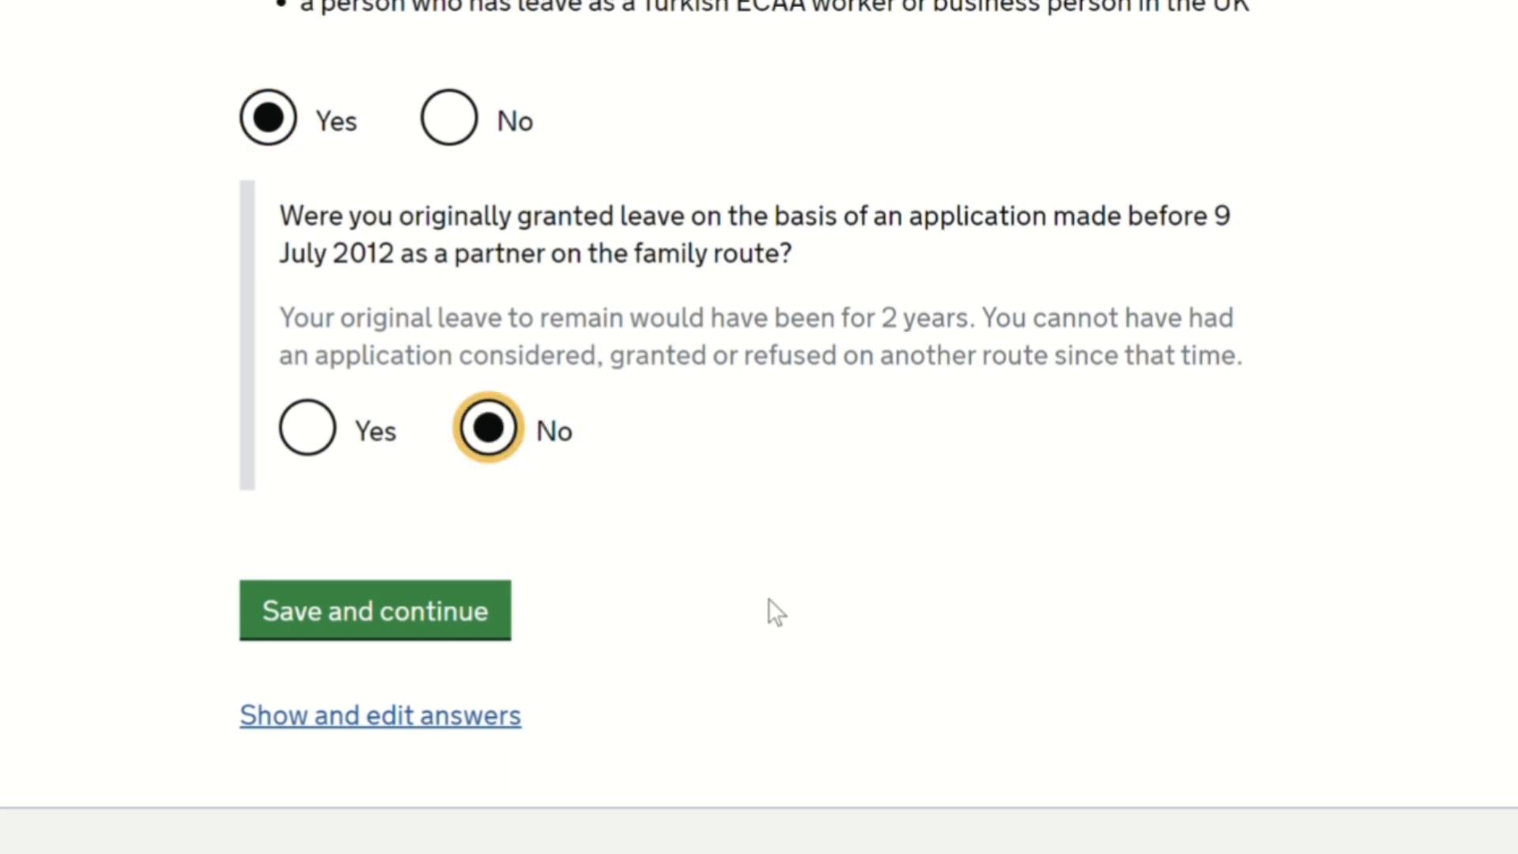
left_click(413, 616)
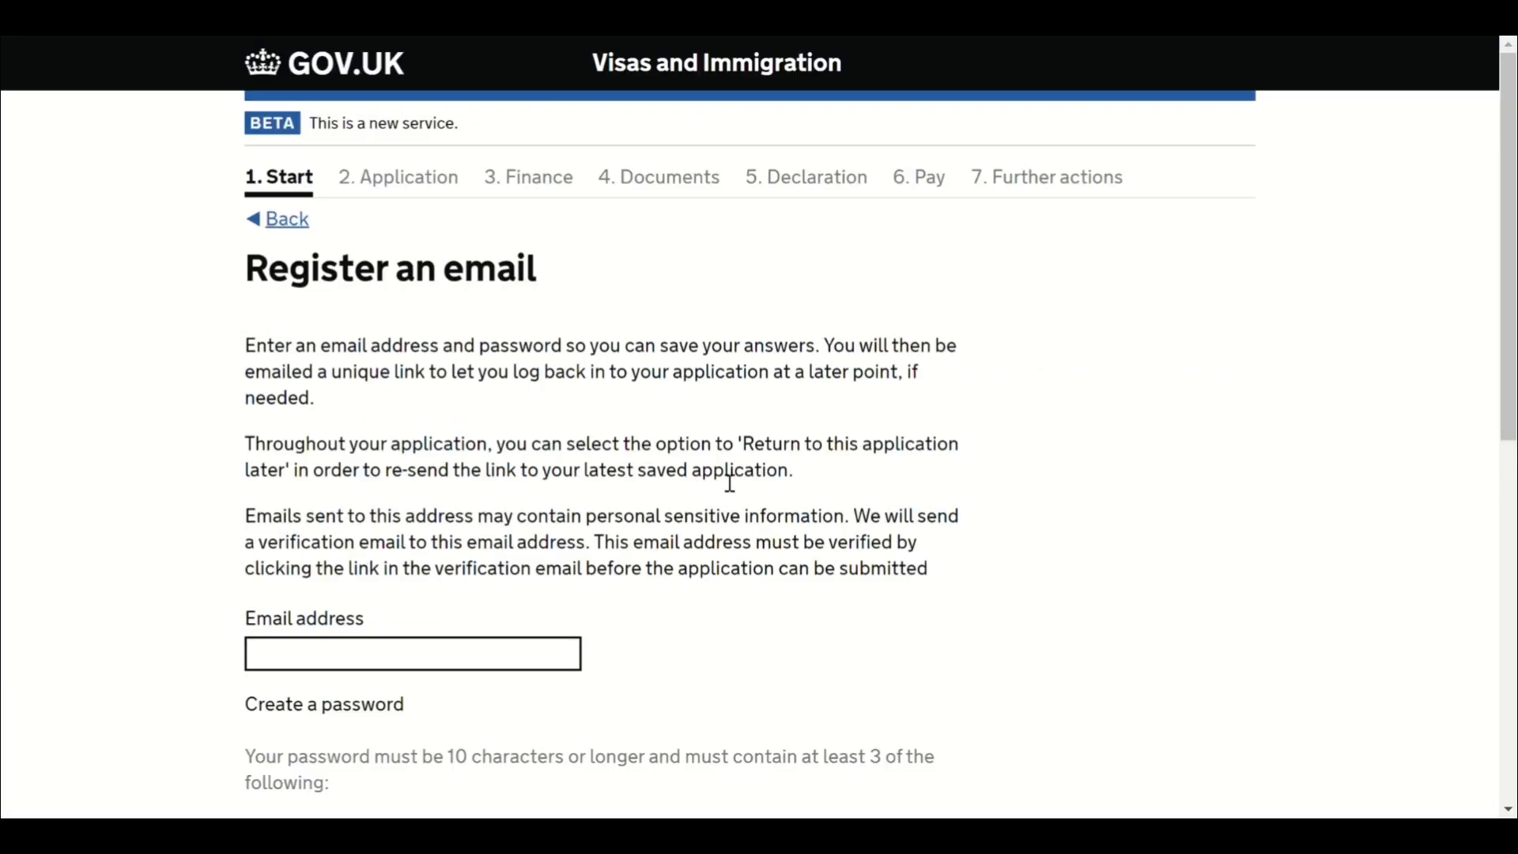
Register the application with the applicant's email address and create an account password.
scroll(976, 487, "down", 2)
left_click(409, 475)
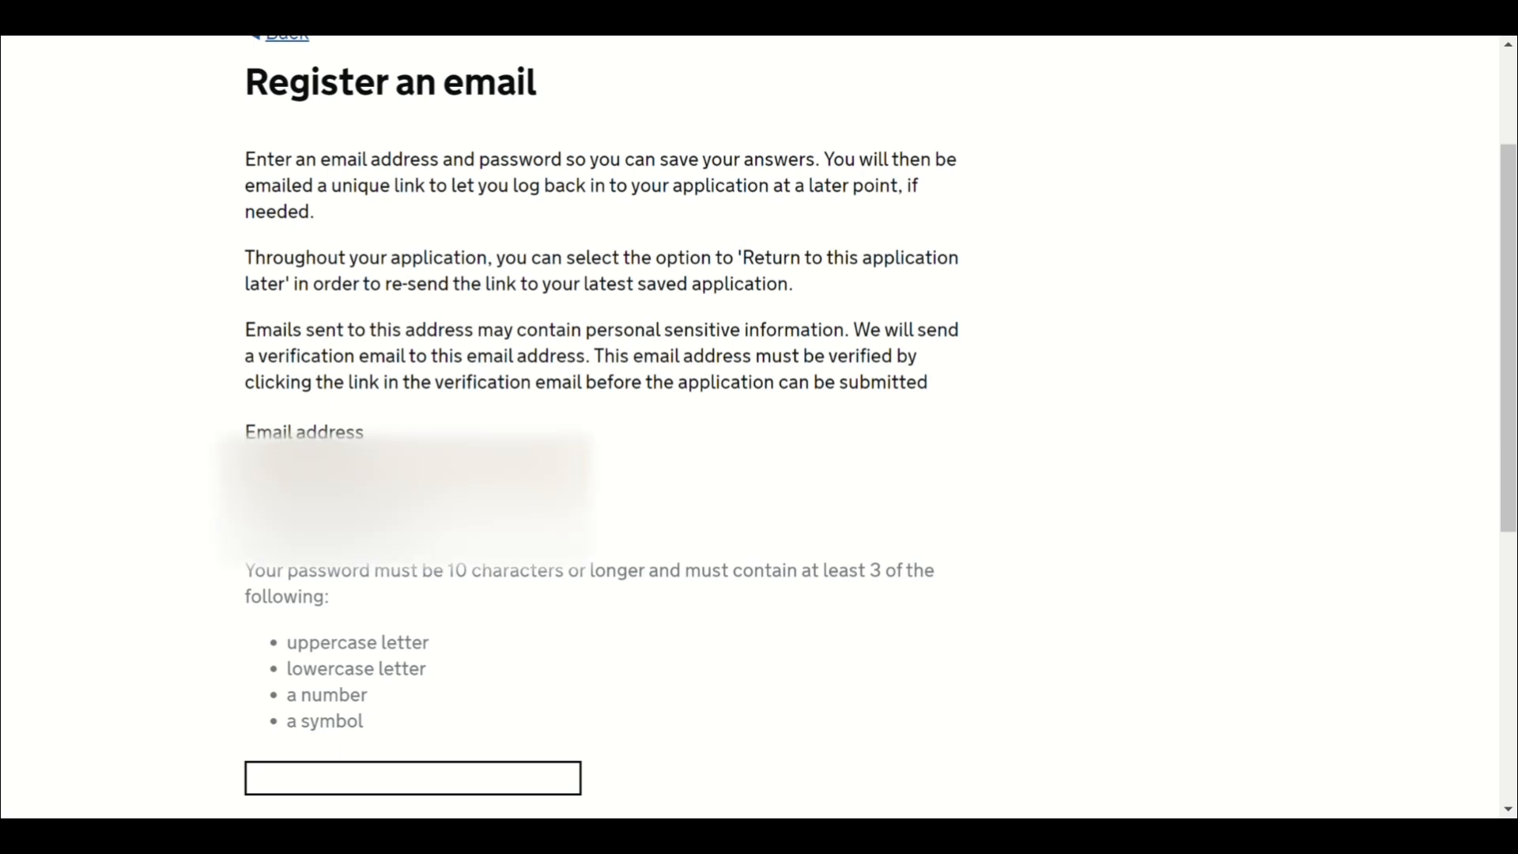
left_click(1509, 811)
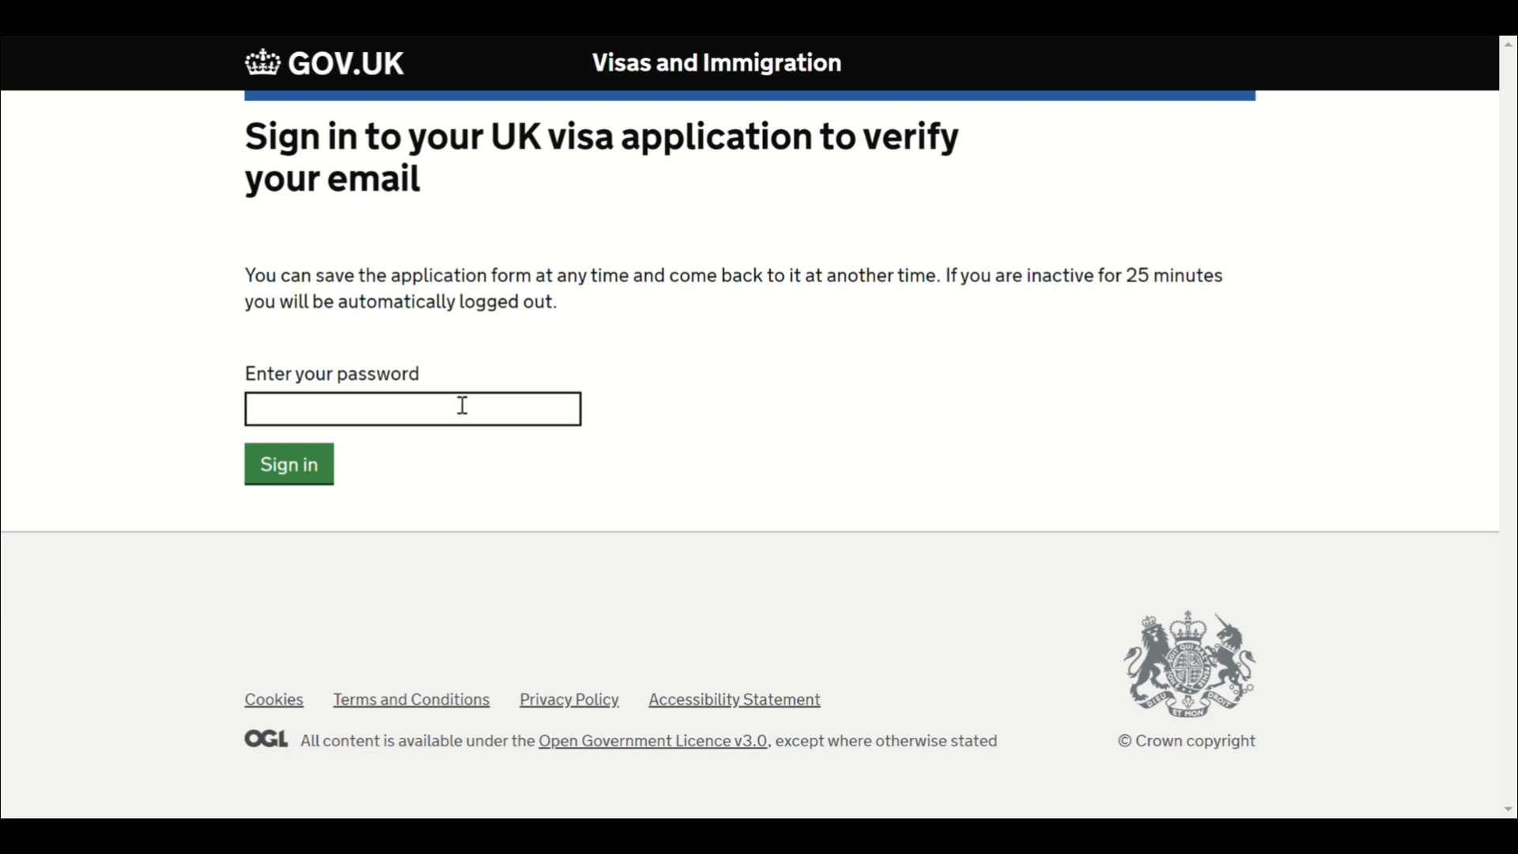
Sign in with the account password to verify the email address, and continue to the application.
left_click(432, 409)
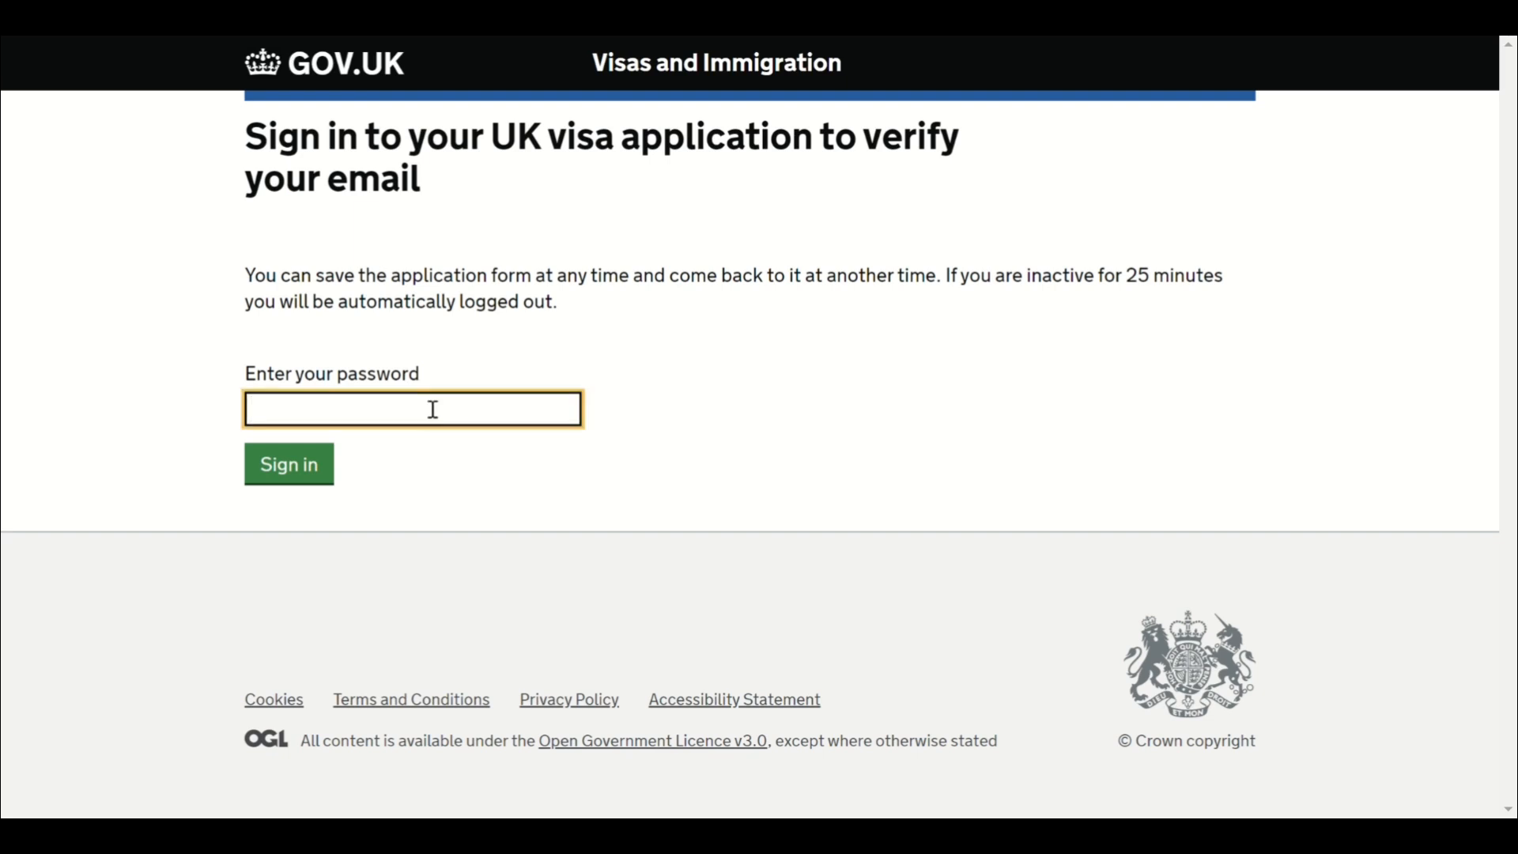
type("••••")
left_click(302, 474)
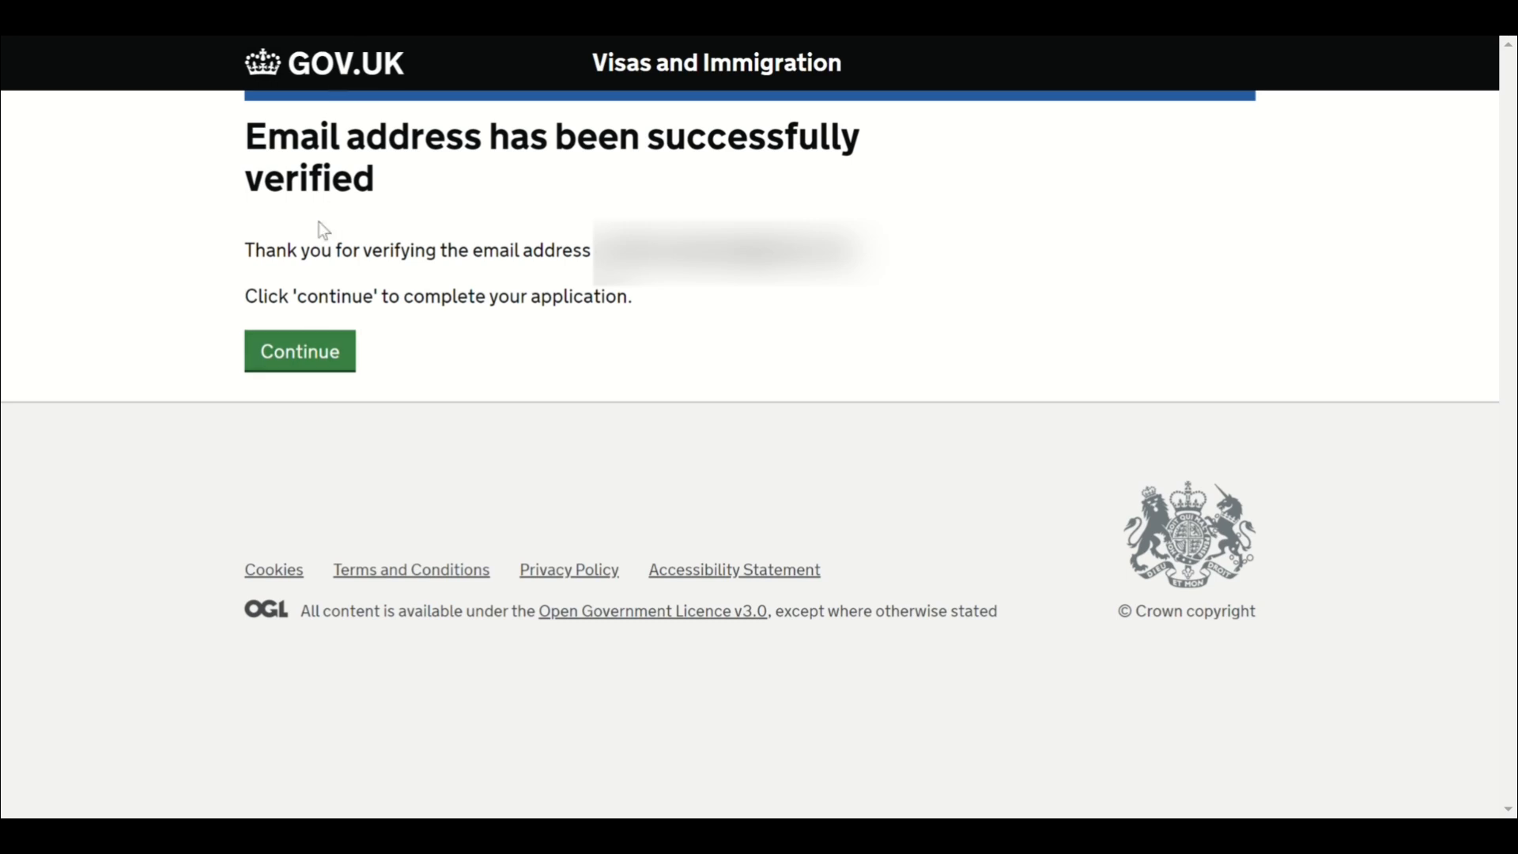
left_click(338, 349)
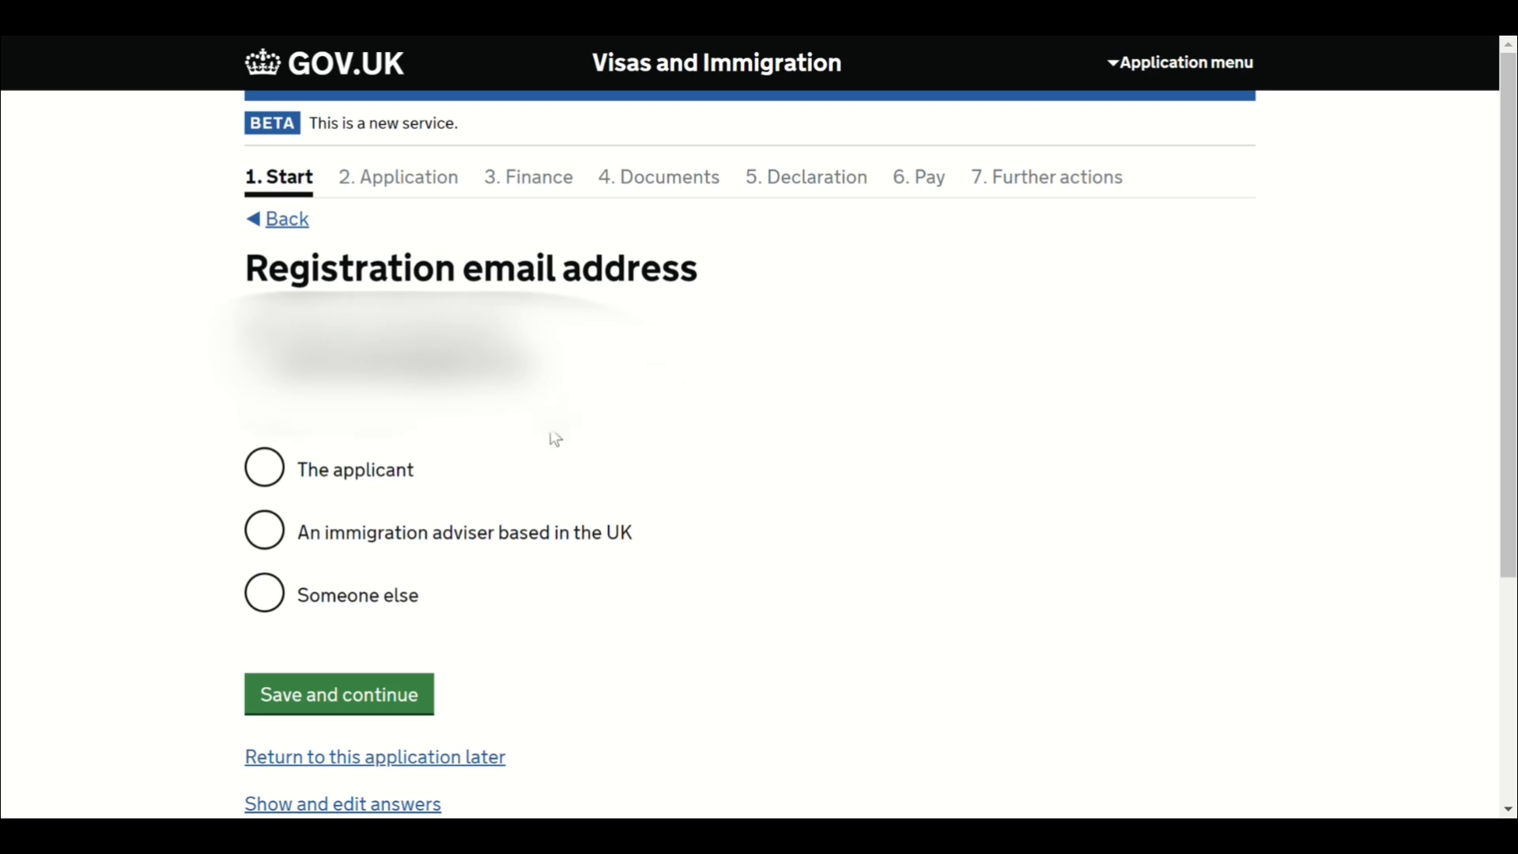
State that the registration email belongs to the applicant and that there is no UK-based immigration adviser, saving each answer.
left_click(269, 471)
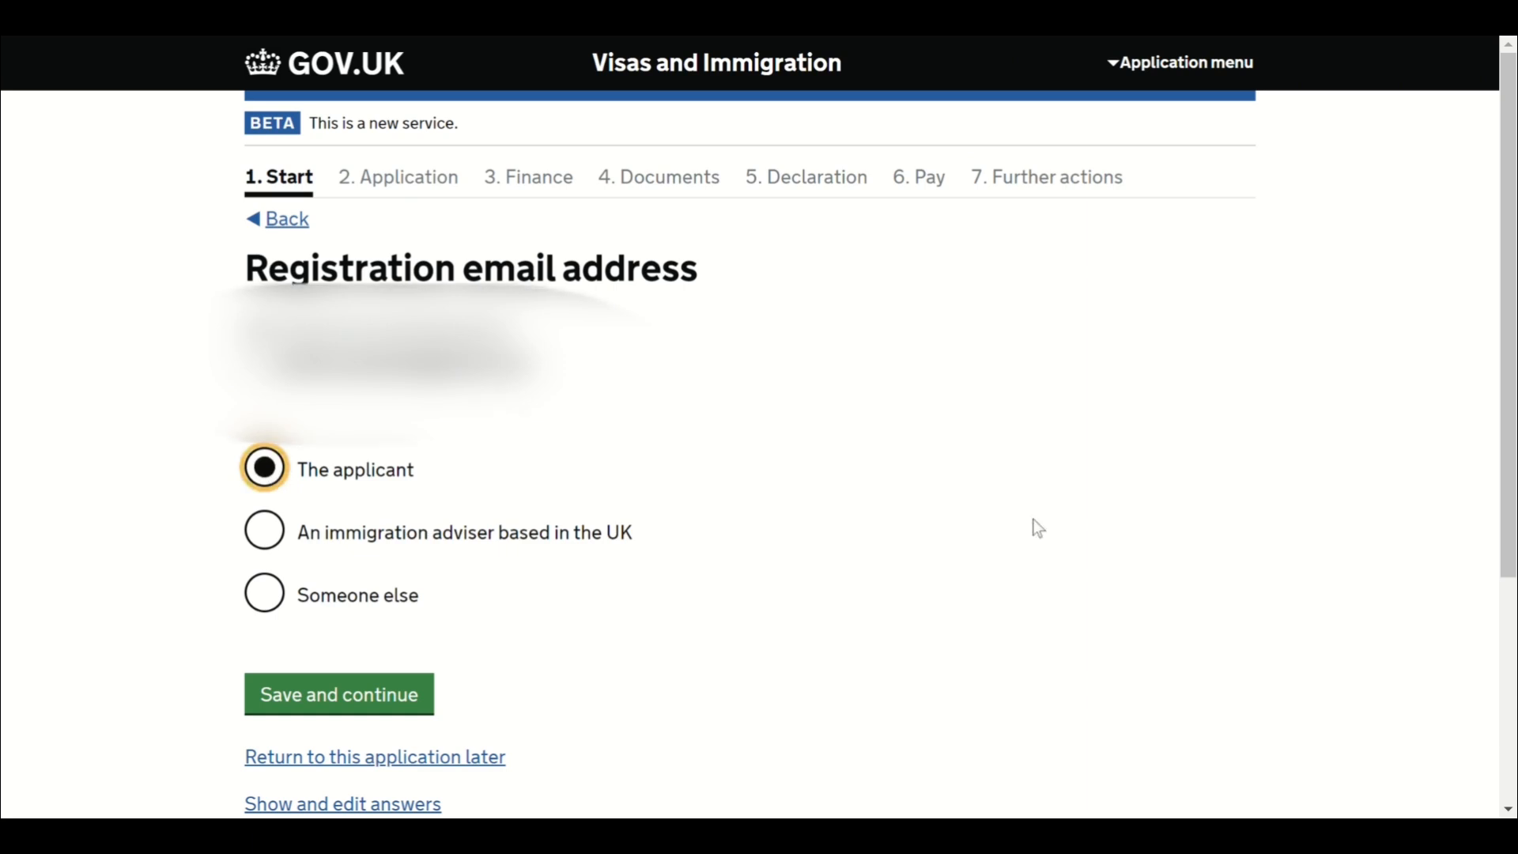
left_click(1508, 809)
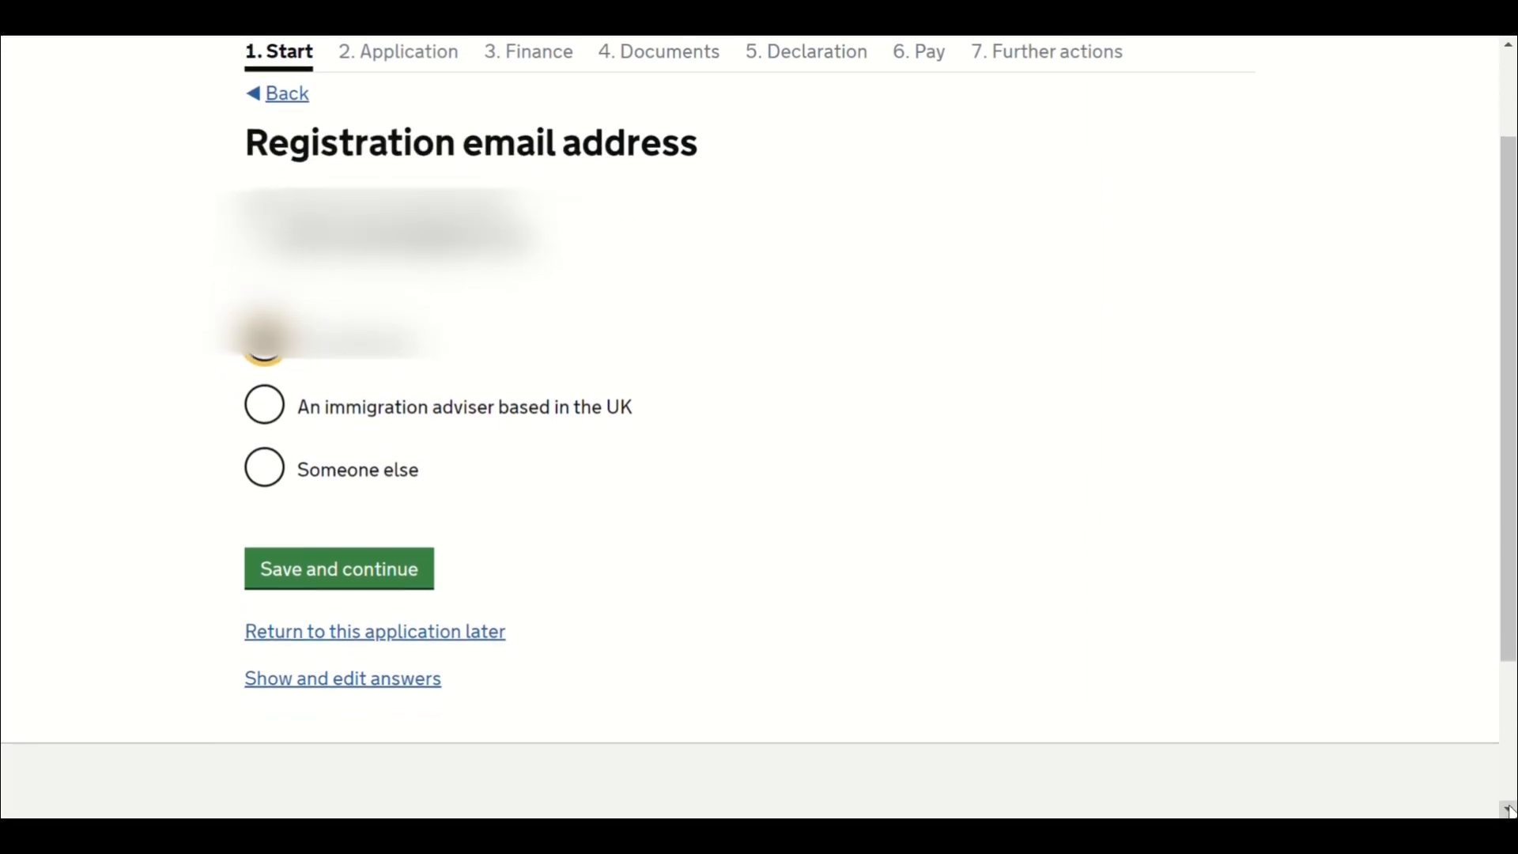
left_click(329, 582)
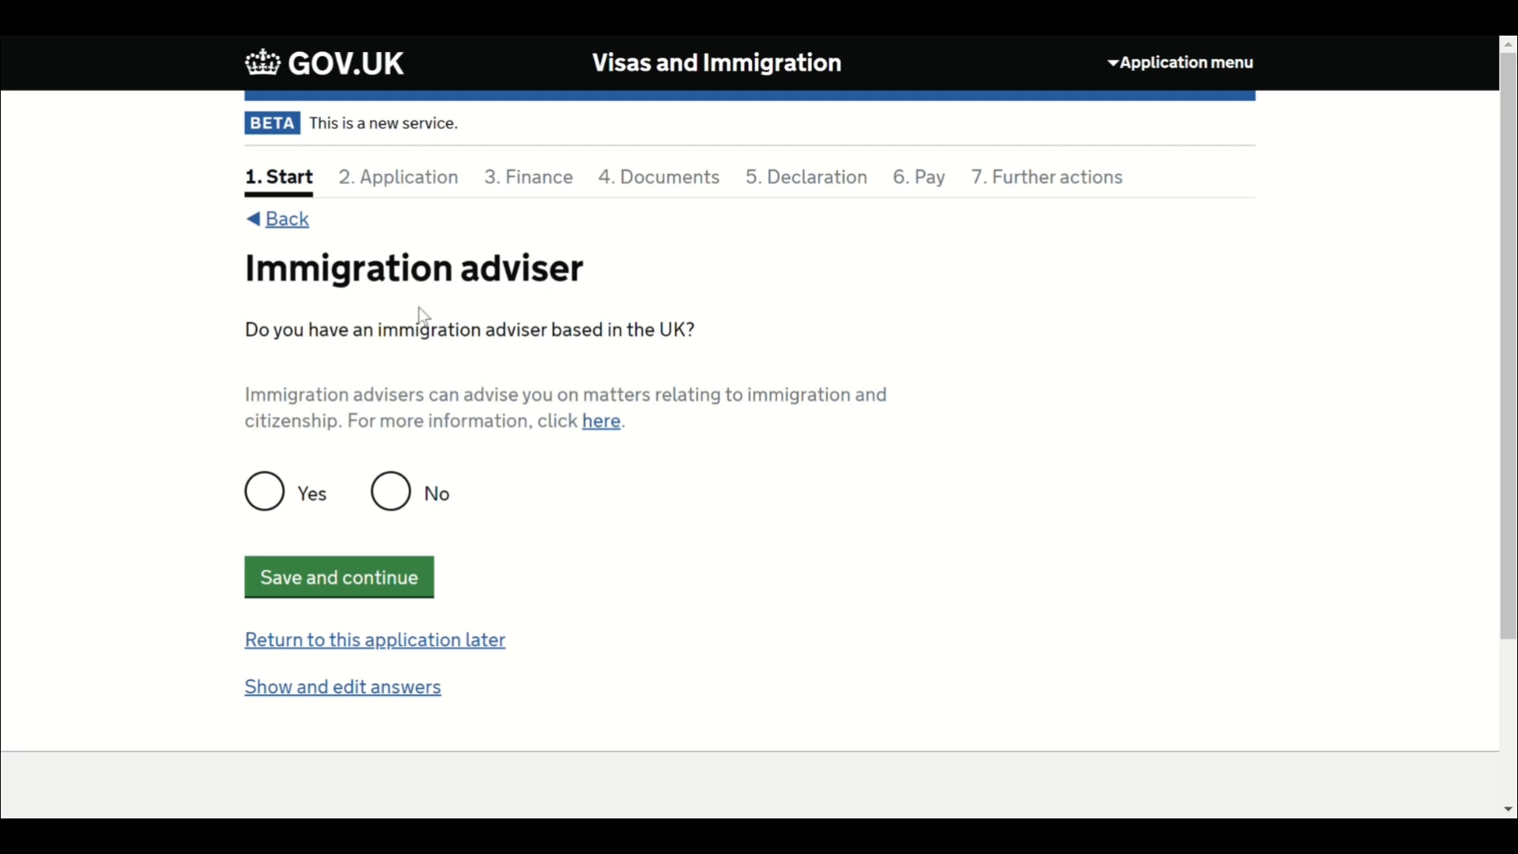
left_click(391, 492)
left_click(371, 589)
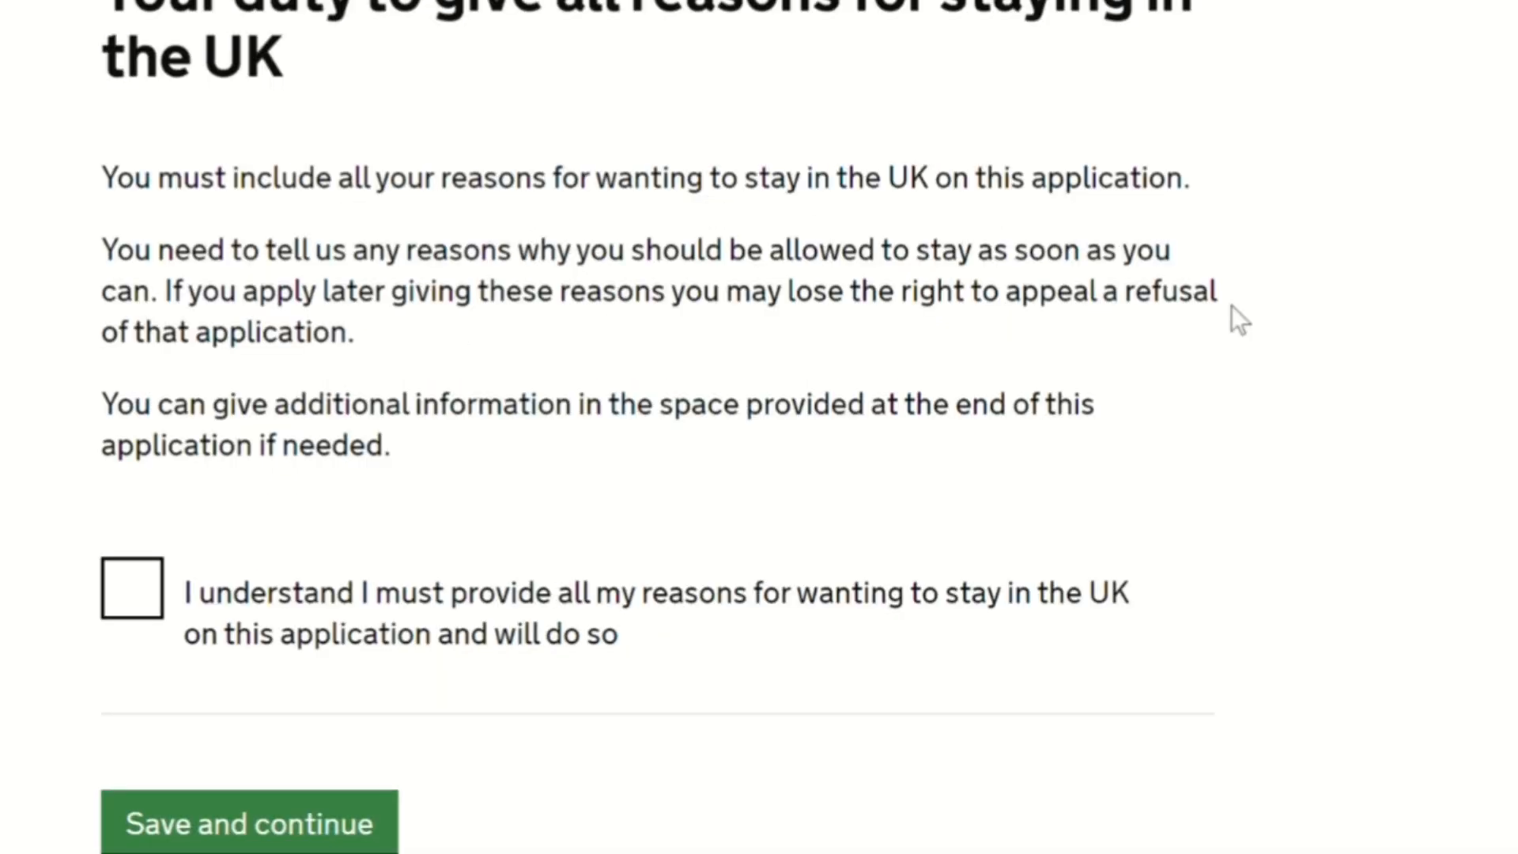
Confirm understanding of the duty to provide all reasons for wanting to stay in the UK, and save.
scroll(688, 427, "down", 2)
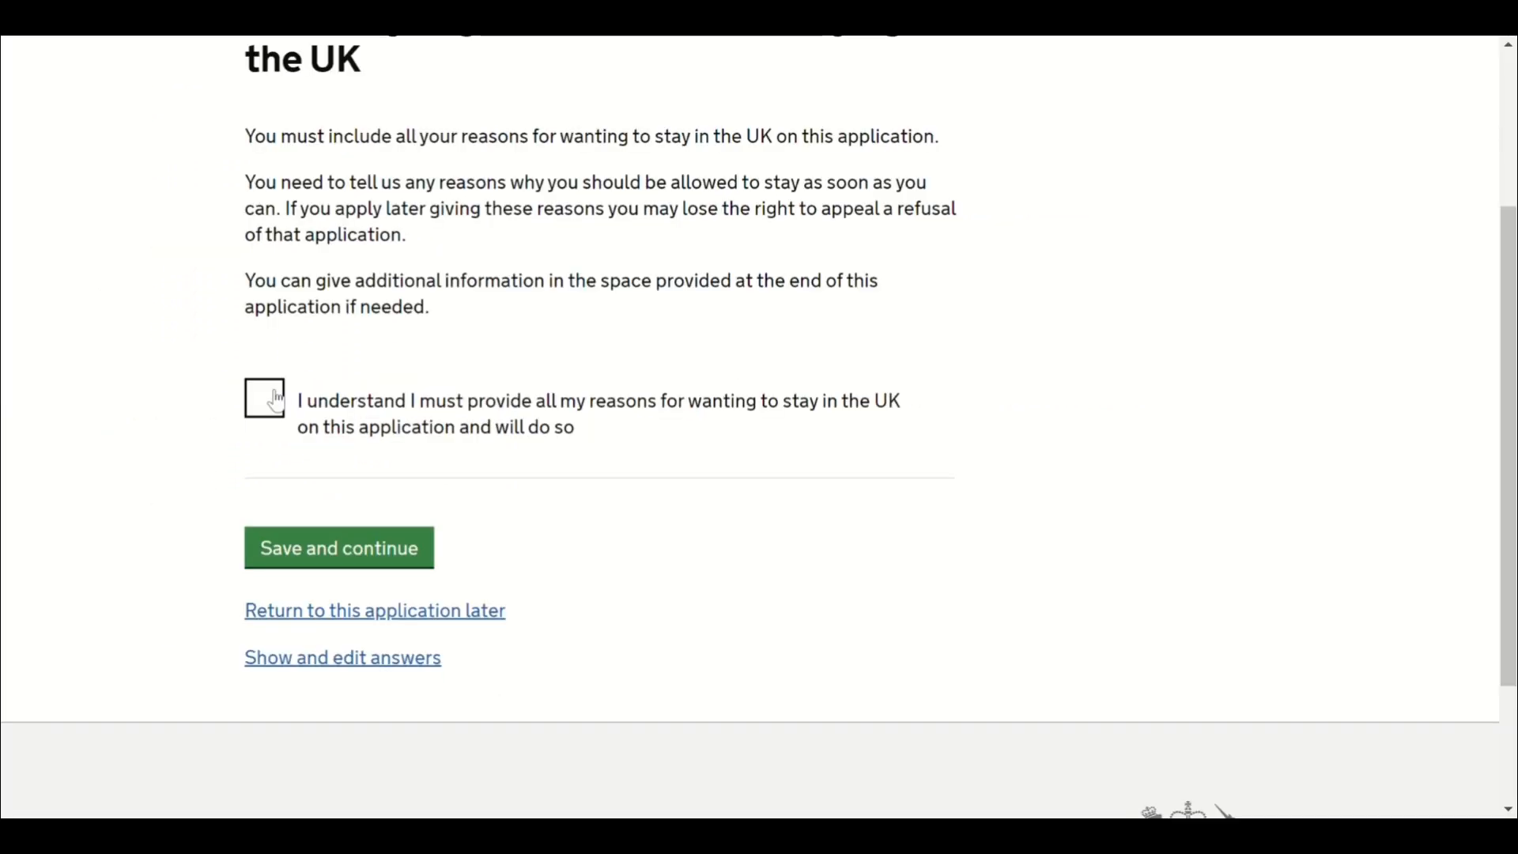
left_click(275, 399)
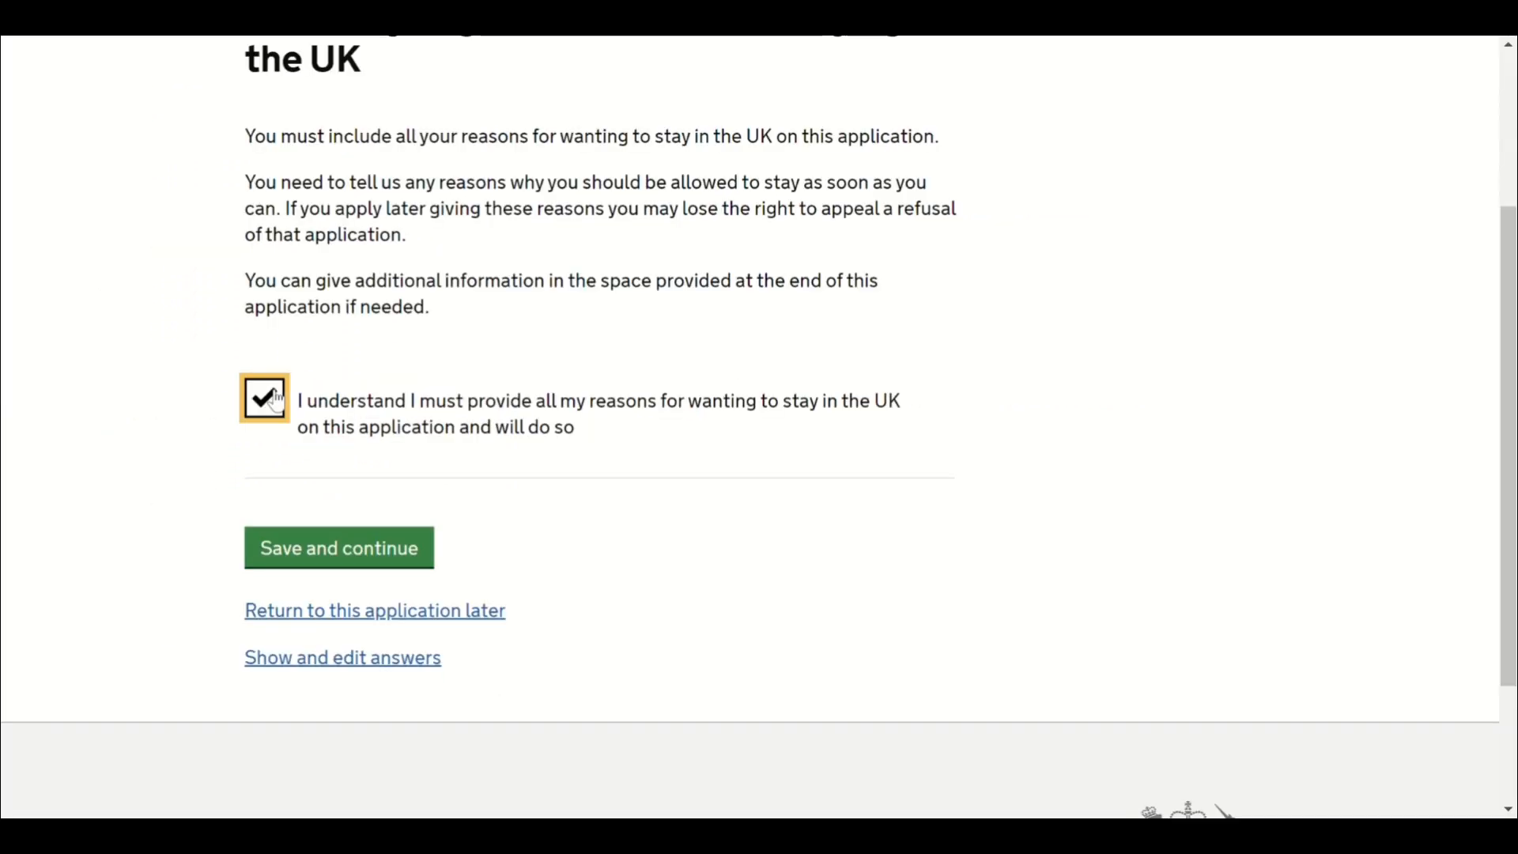
left_click(427, 563)
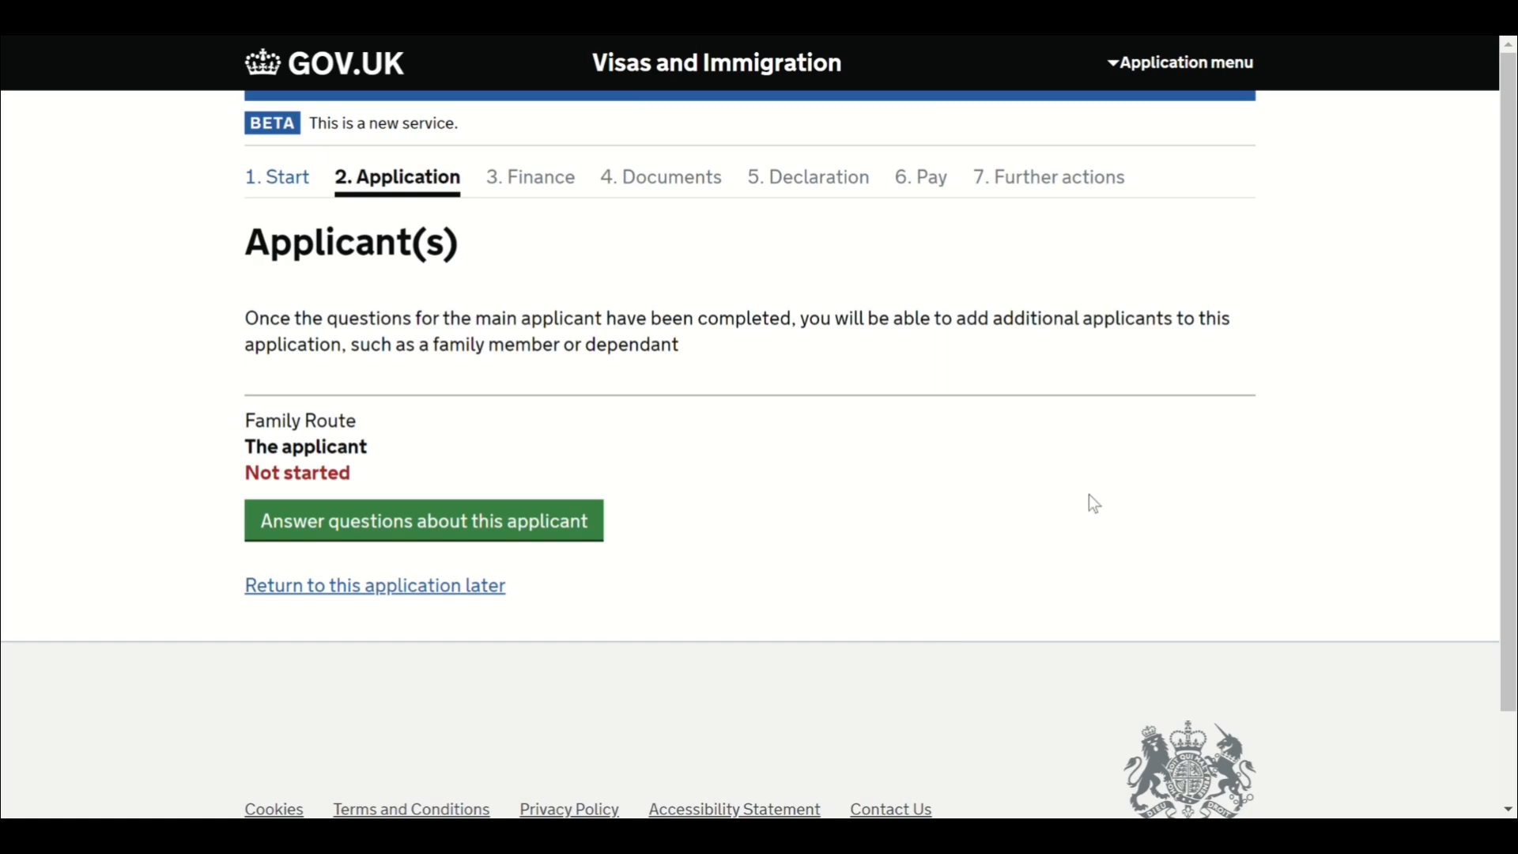
Start the questions about the main applicant, enter the title, given names and family name, and save.
left_click(388, 536)
scroll(388, 536, "down", 8)
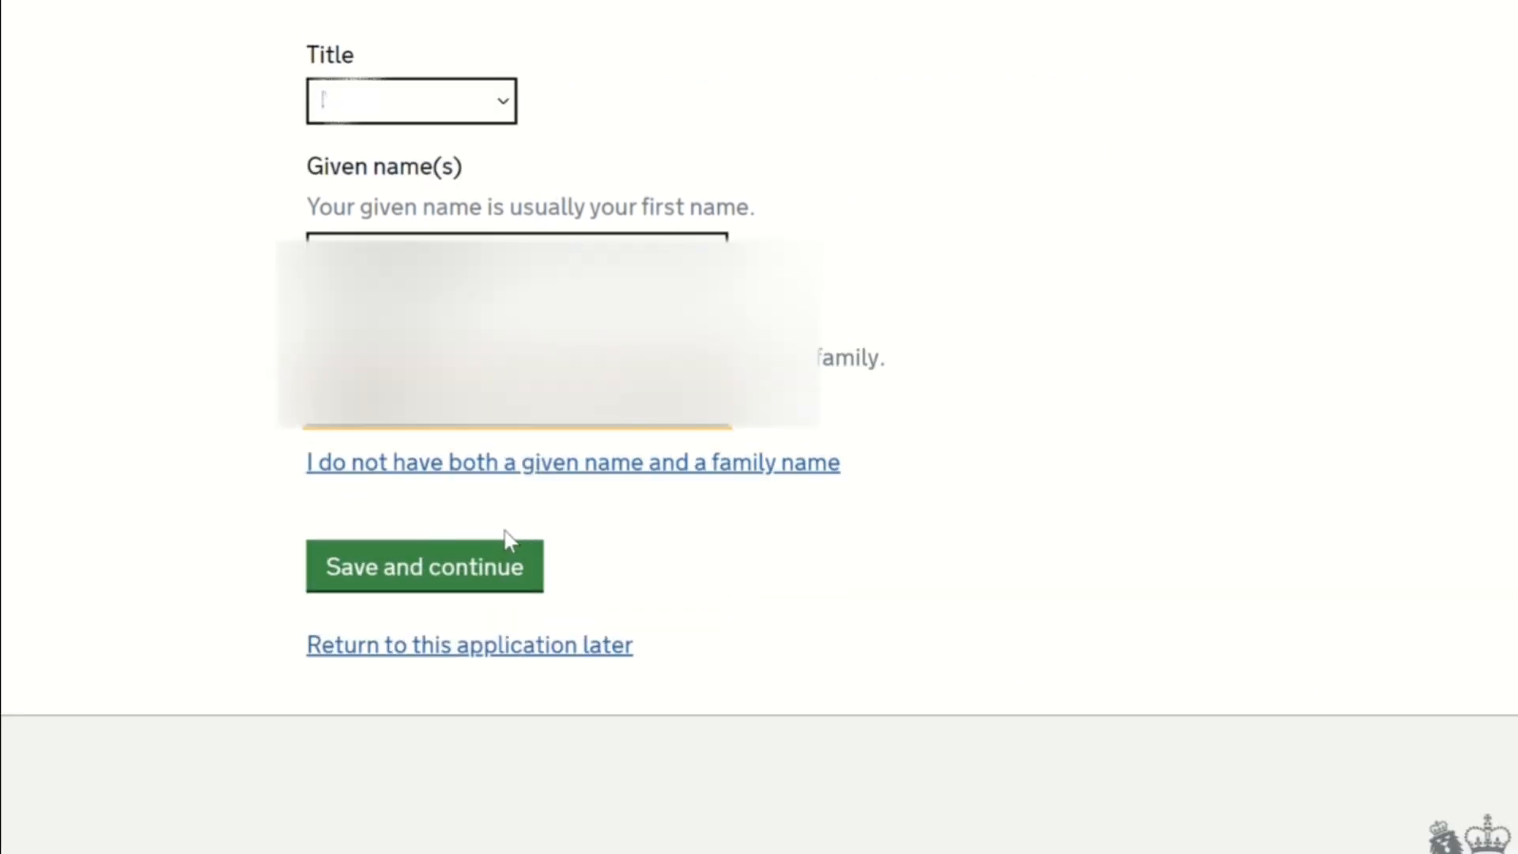
left_click(484, 565)
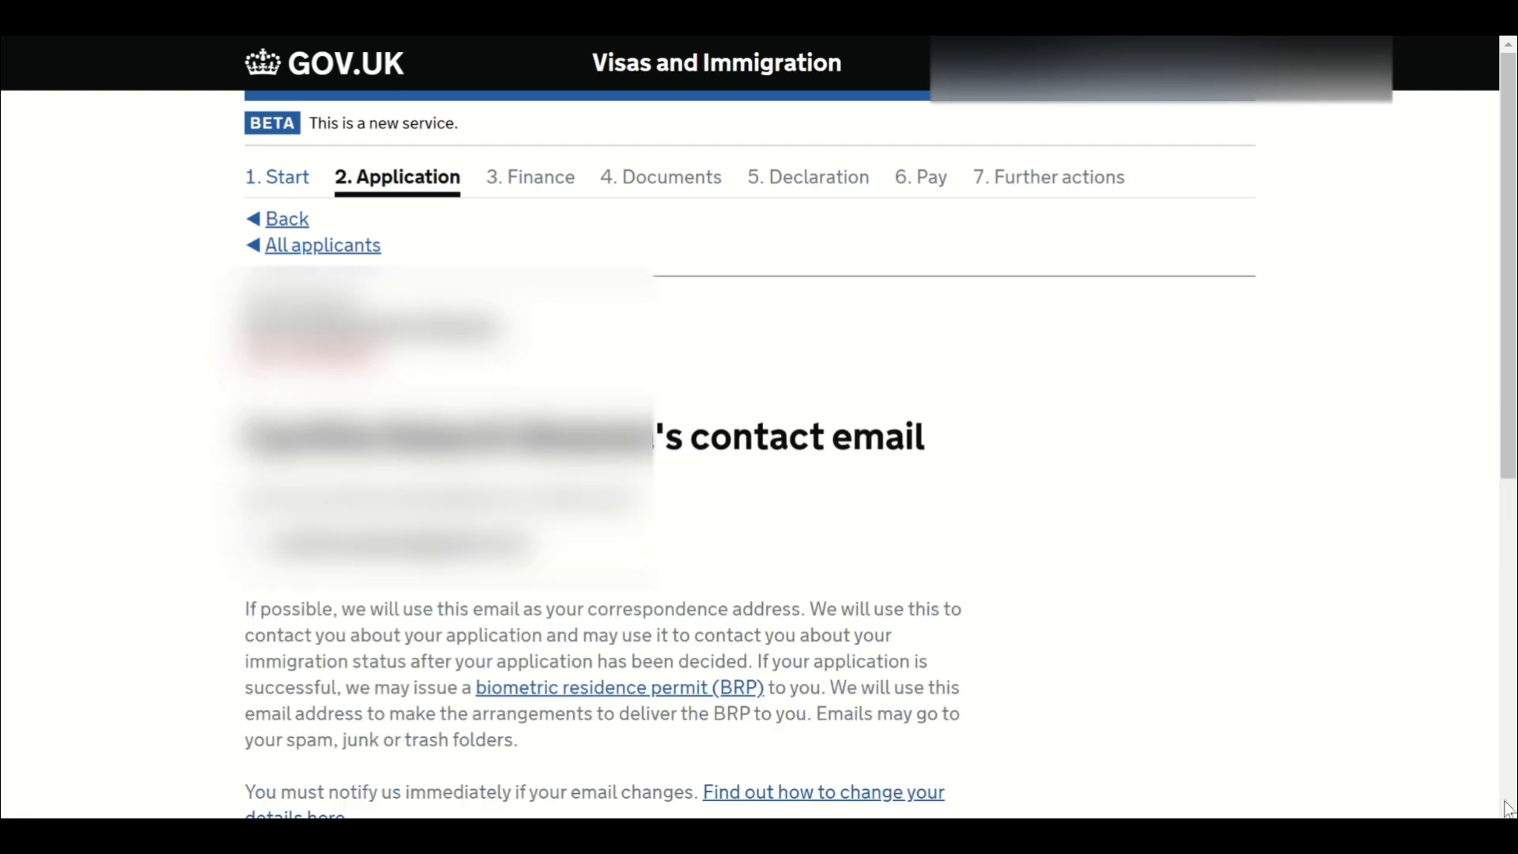
Answer Yes to using the registered address as the applicant's contact email, and save the answer.
left_click(1508, 810)
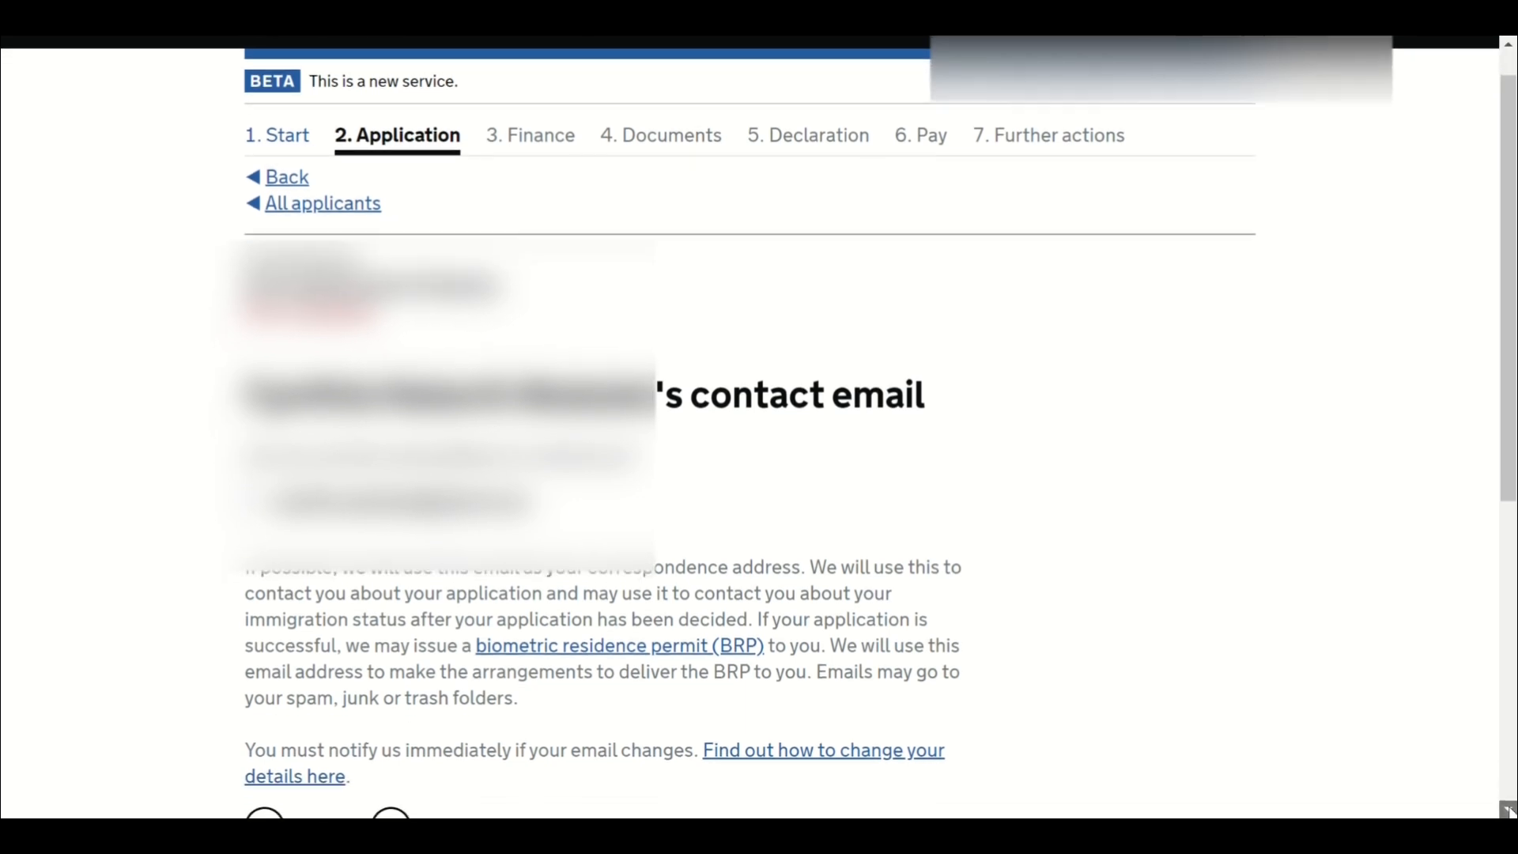
left_click(1509, 810)
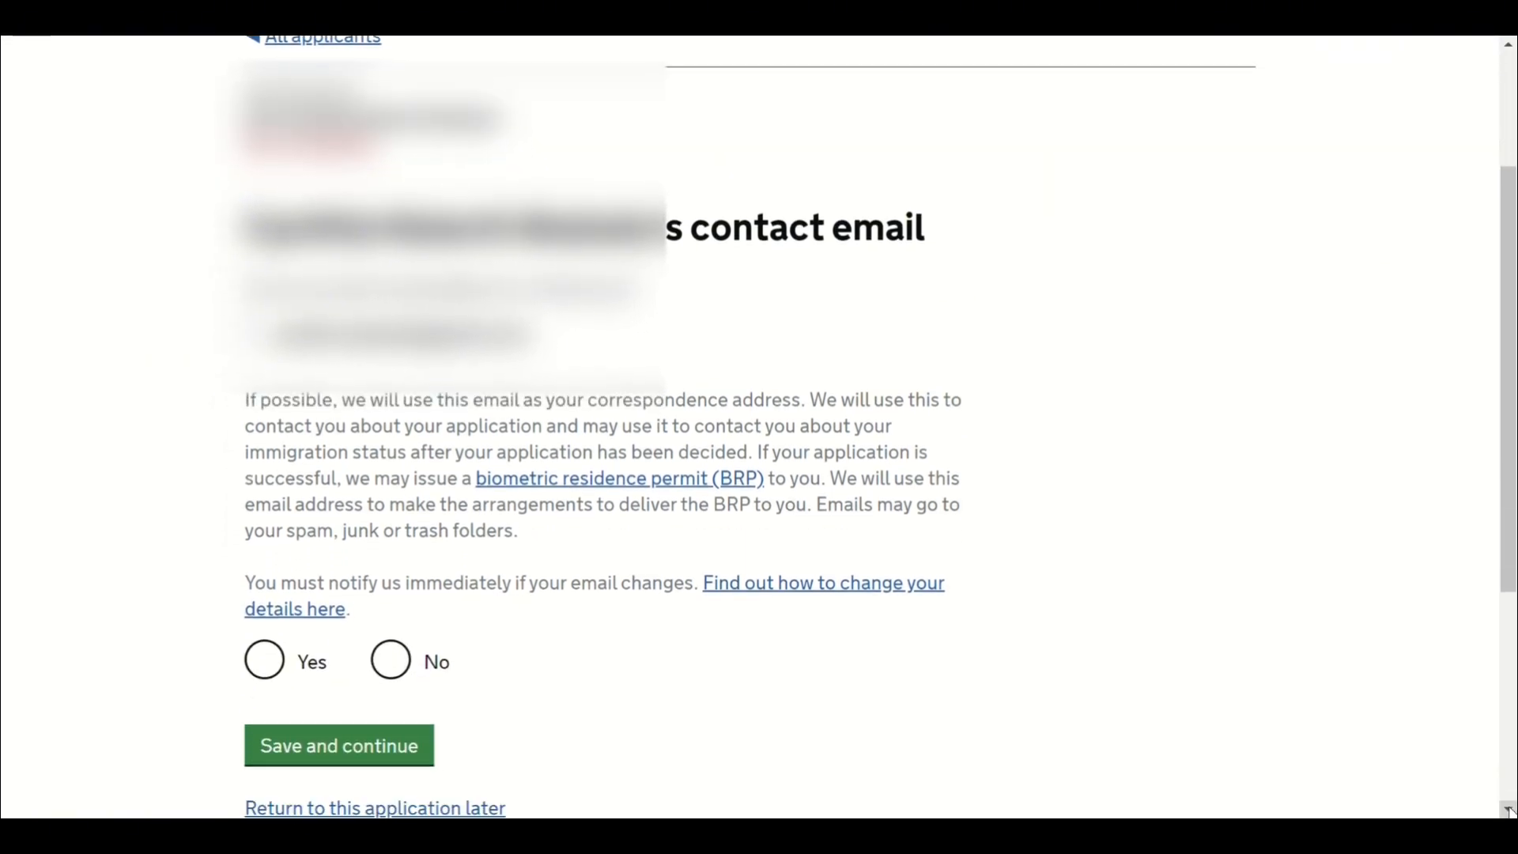
left_click(281, 673)
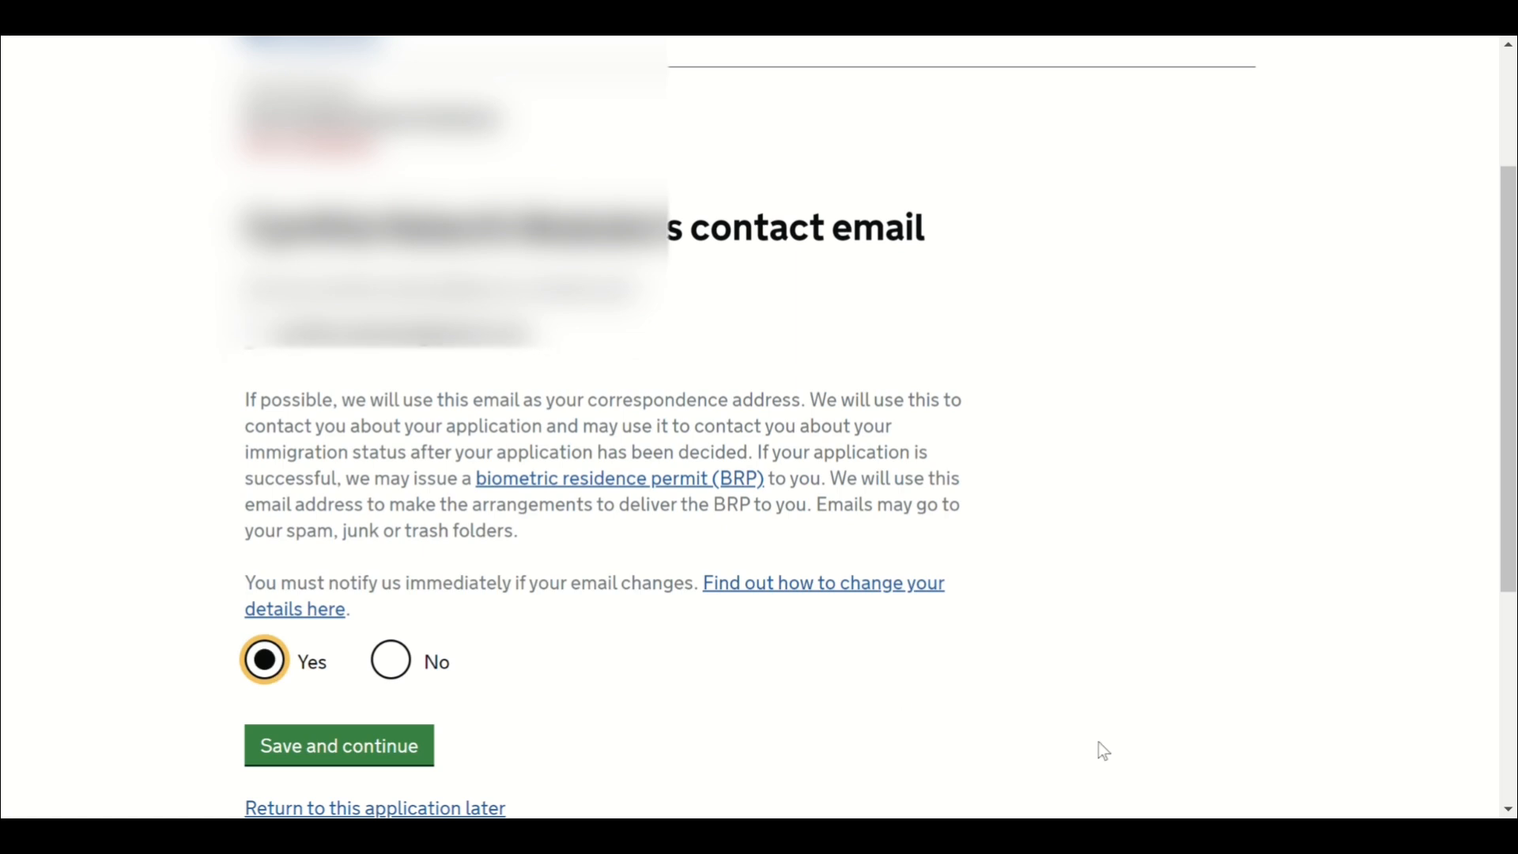
left_click(1508, 810)
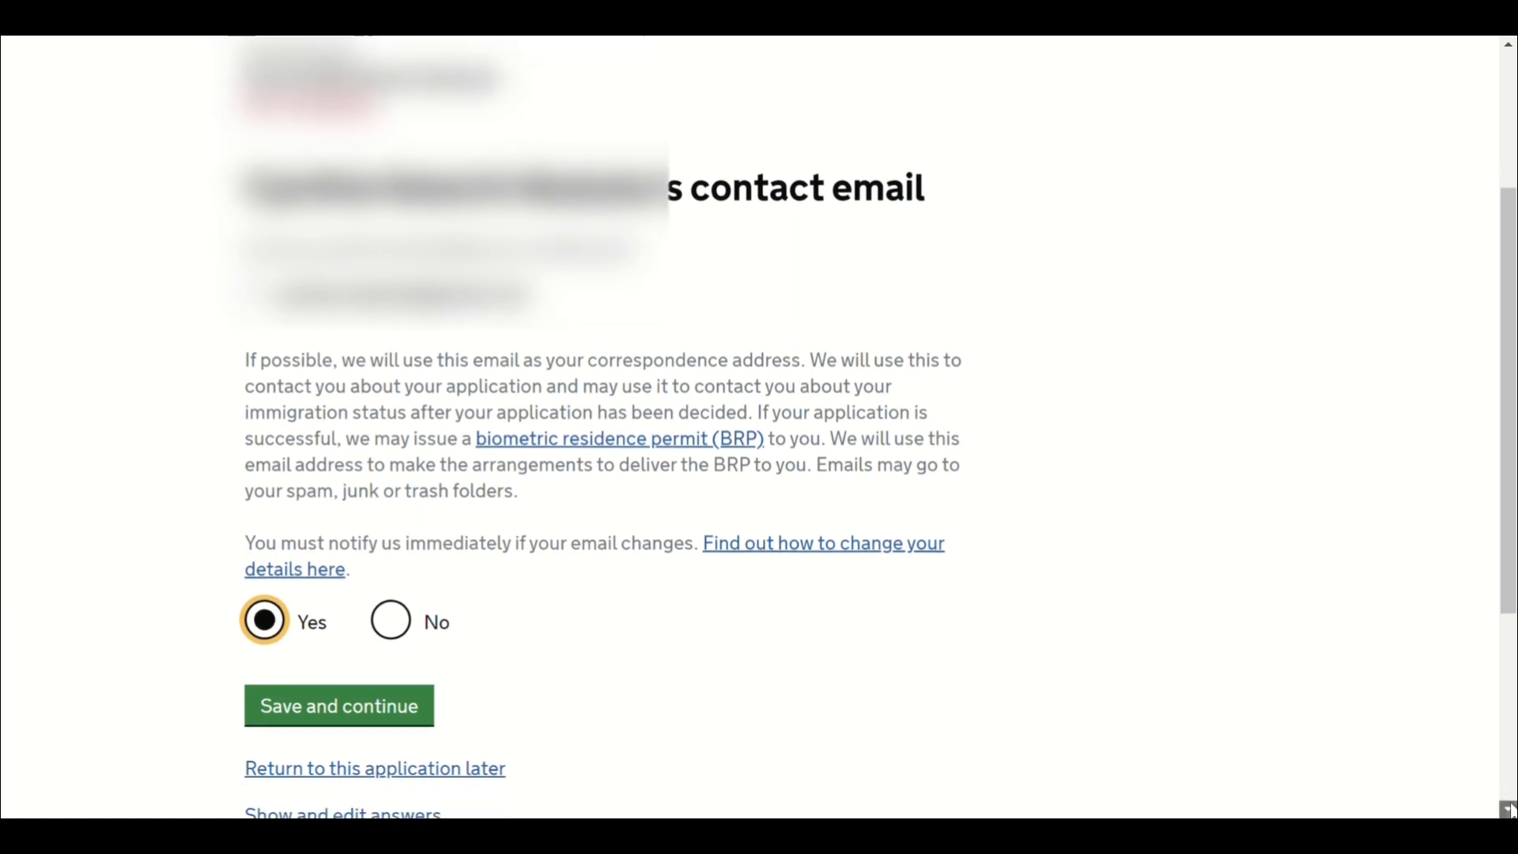
left_click(419, 548)
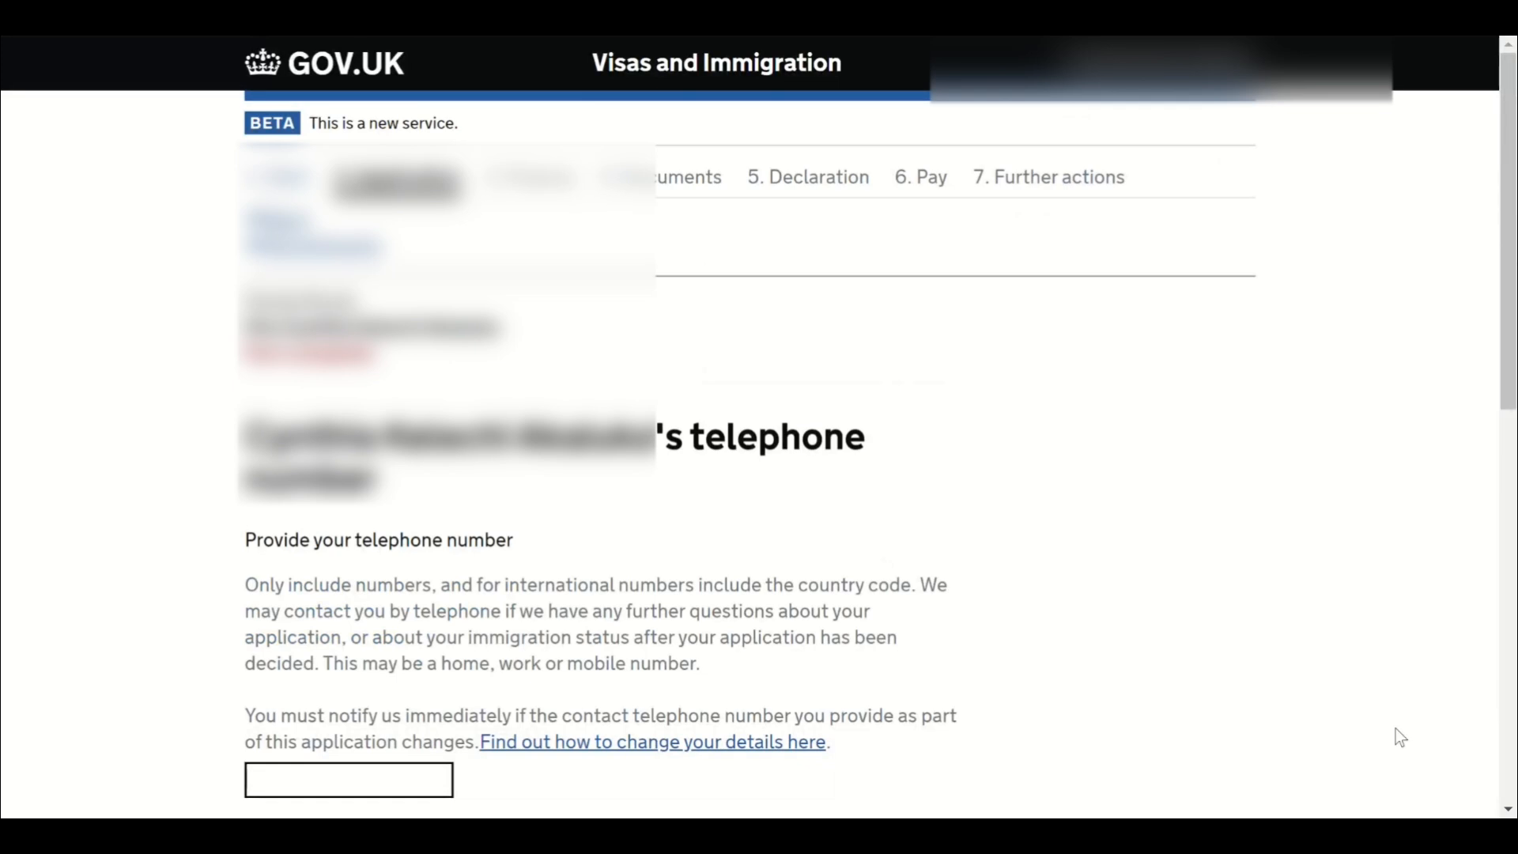
Provide the applicant's telephone number and where it is used, and save the contact details.
left_click(1508, 809)
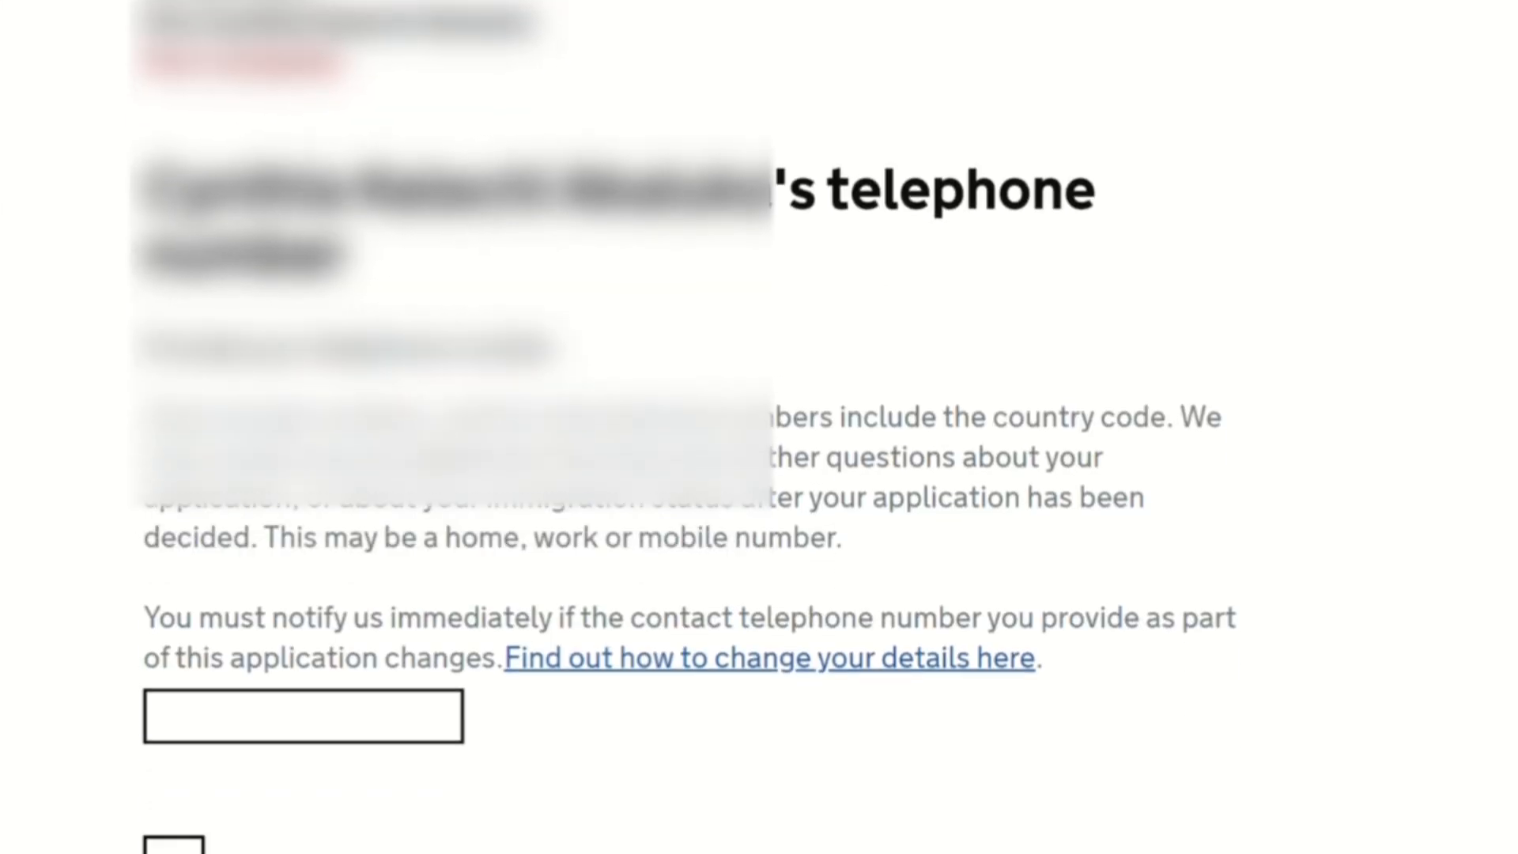
left_click(305, 590)
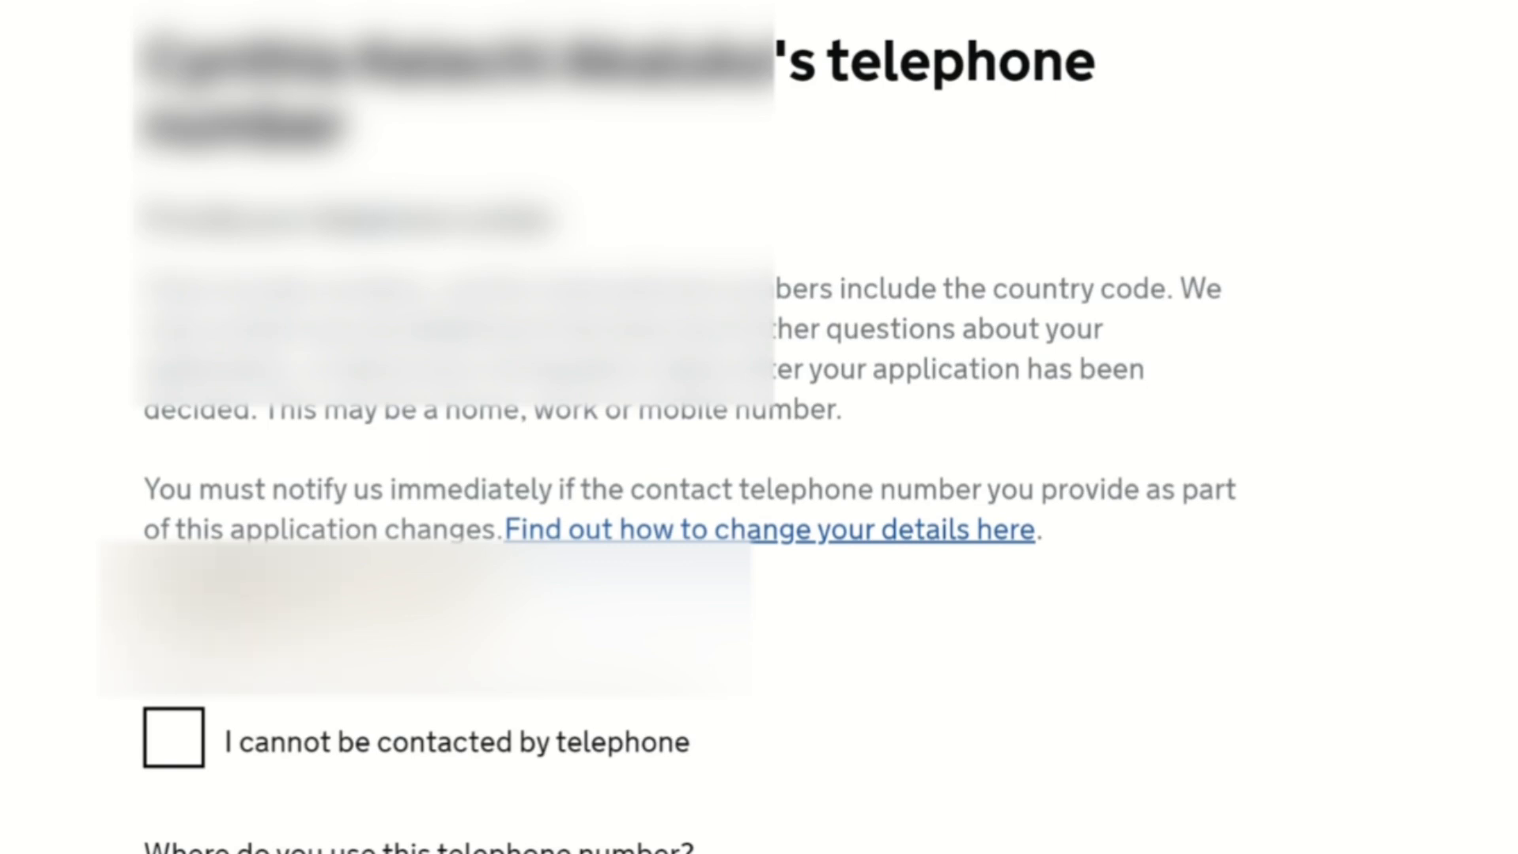
scroll(759, 427, "down", 5)
left_click(173, 561)
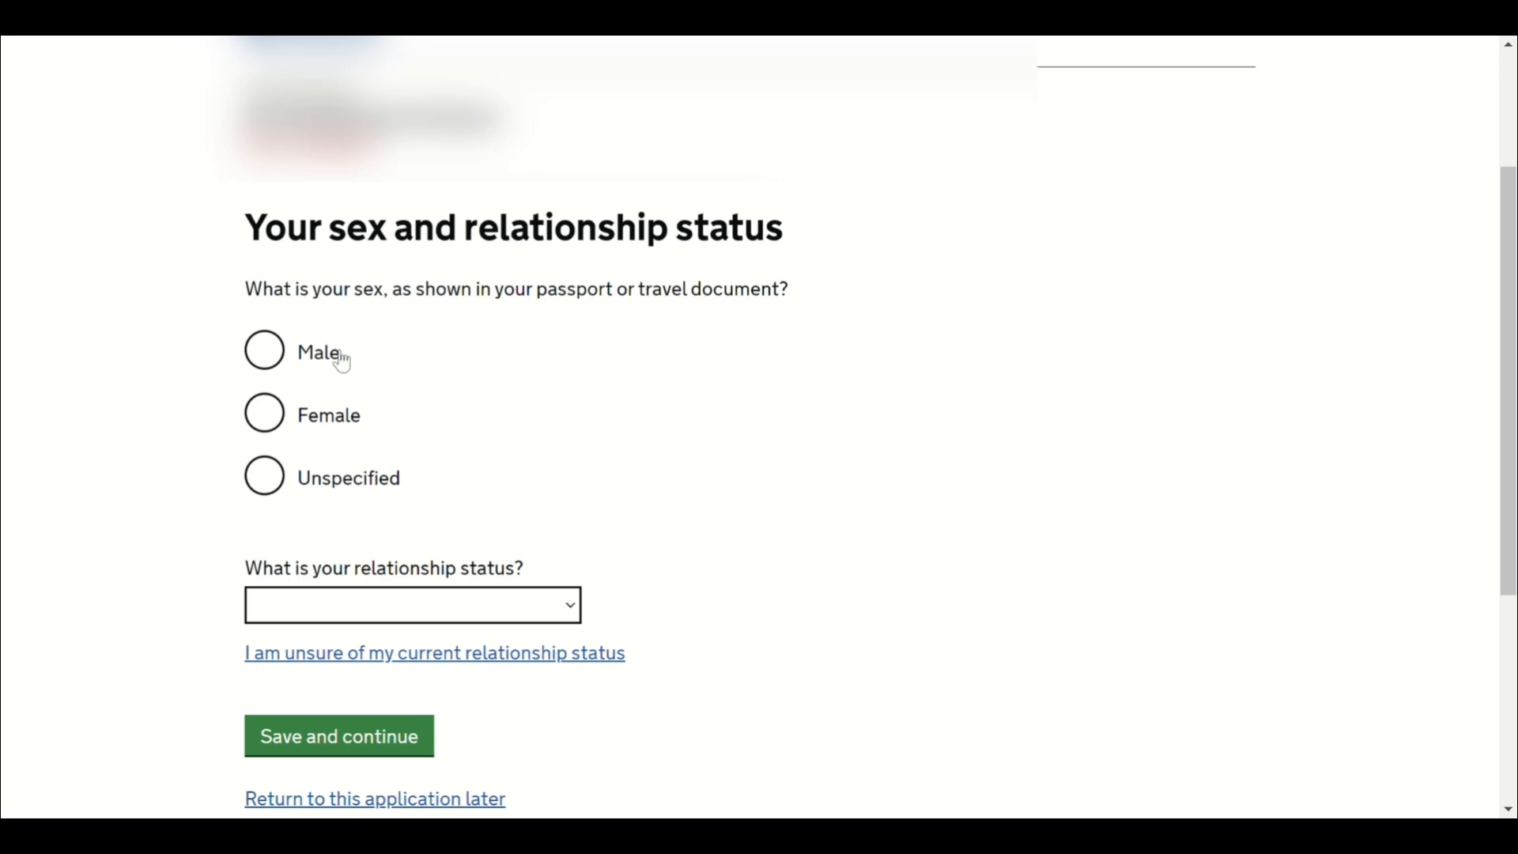
Set the applicant's sex to Female, choose the relationship status, and save the answers.
left_click(264, 412)
left_click(559, 611)
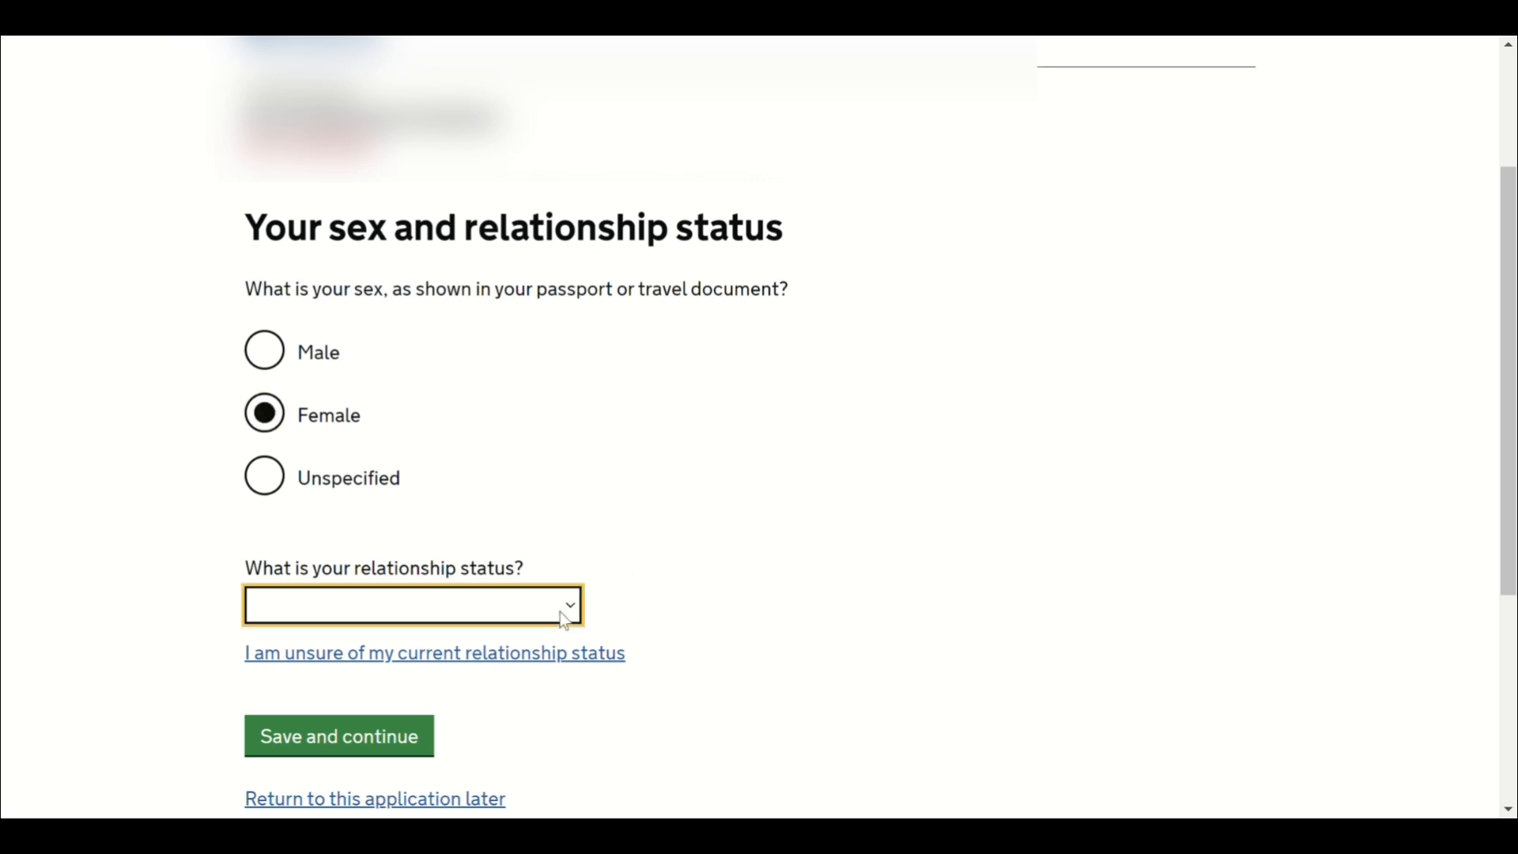
left_click(500, 461)
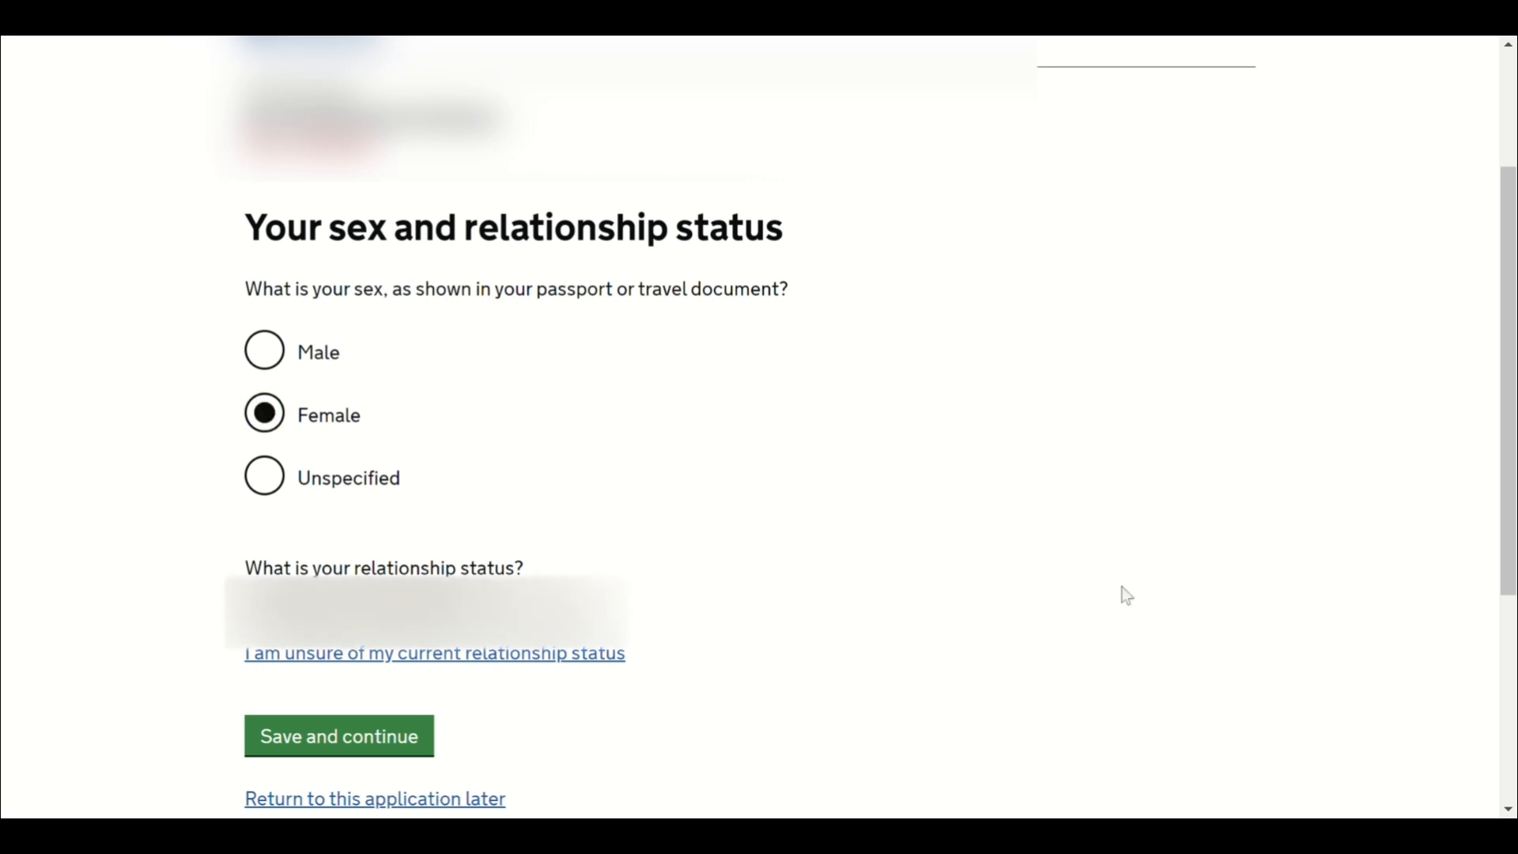
scroll(1390, 672, "down", 4)
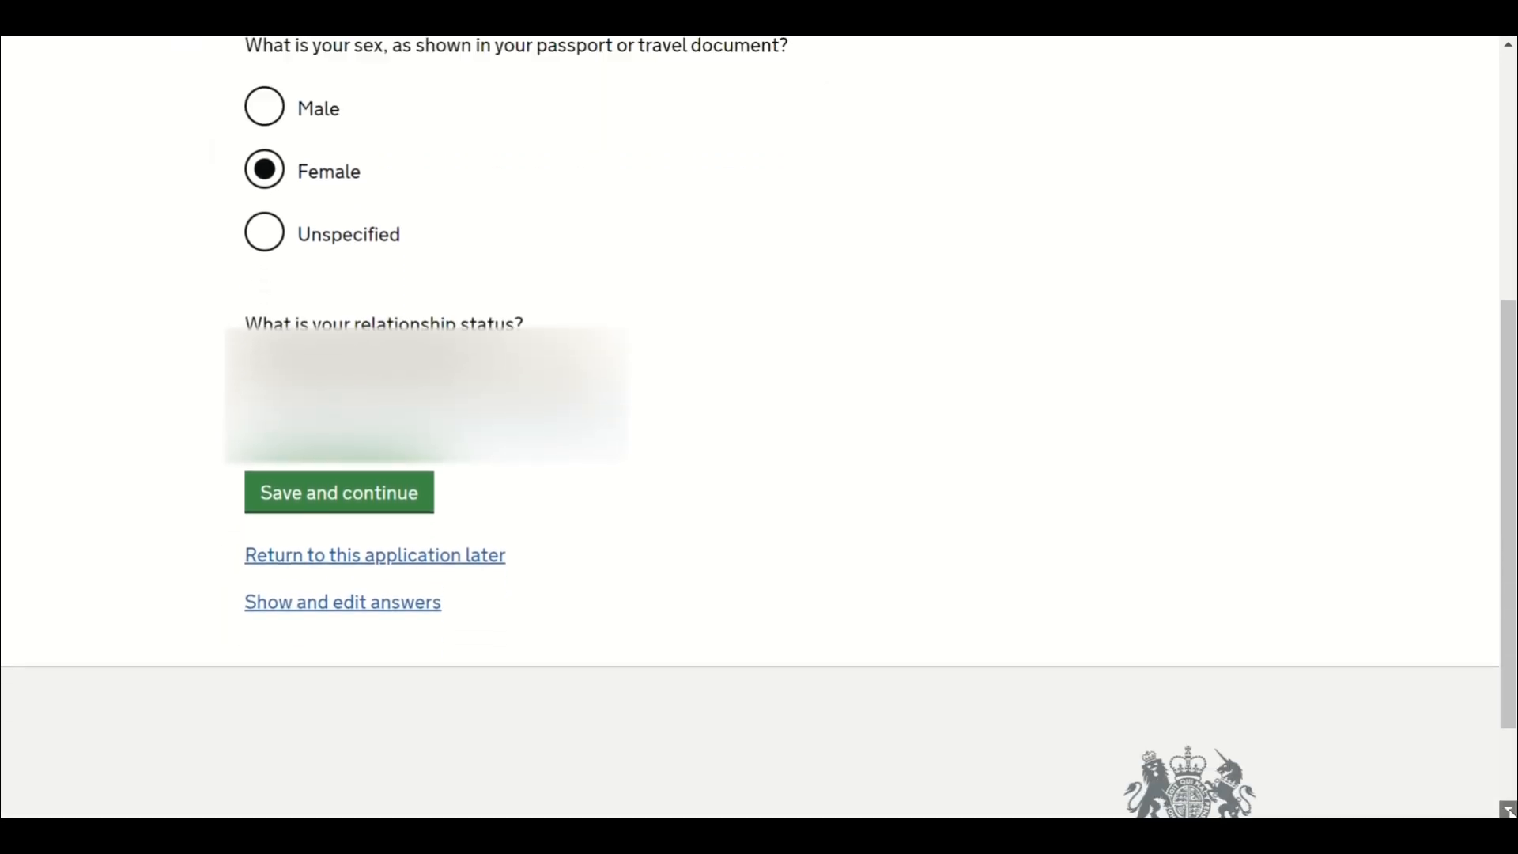
left_click(364, 441)
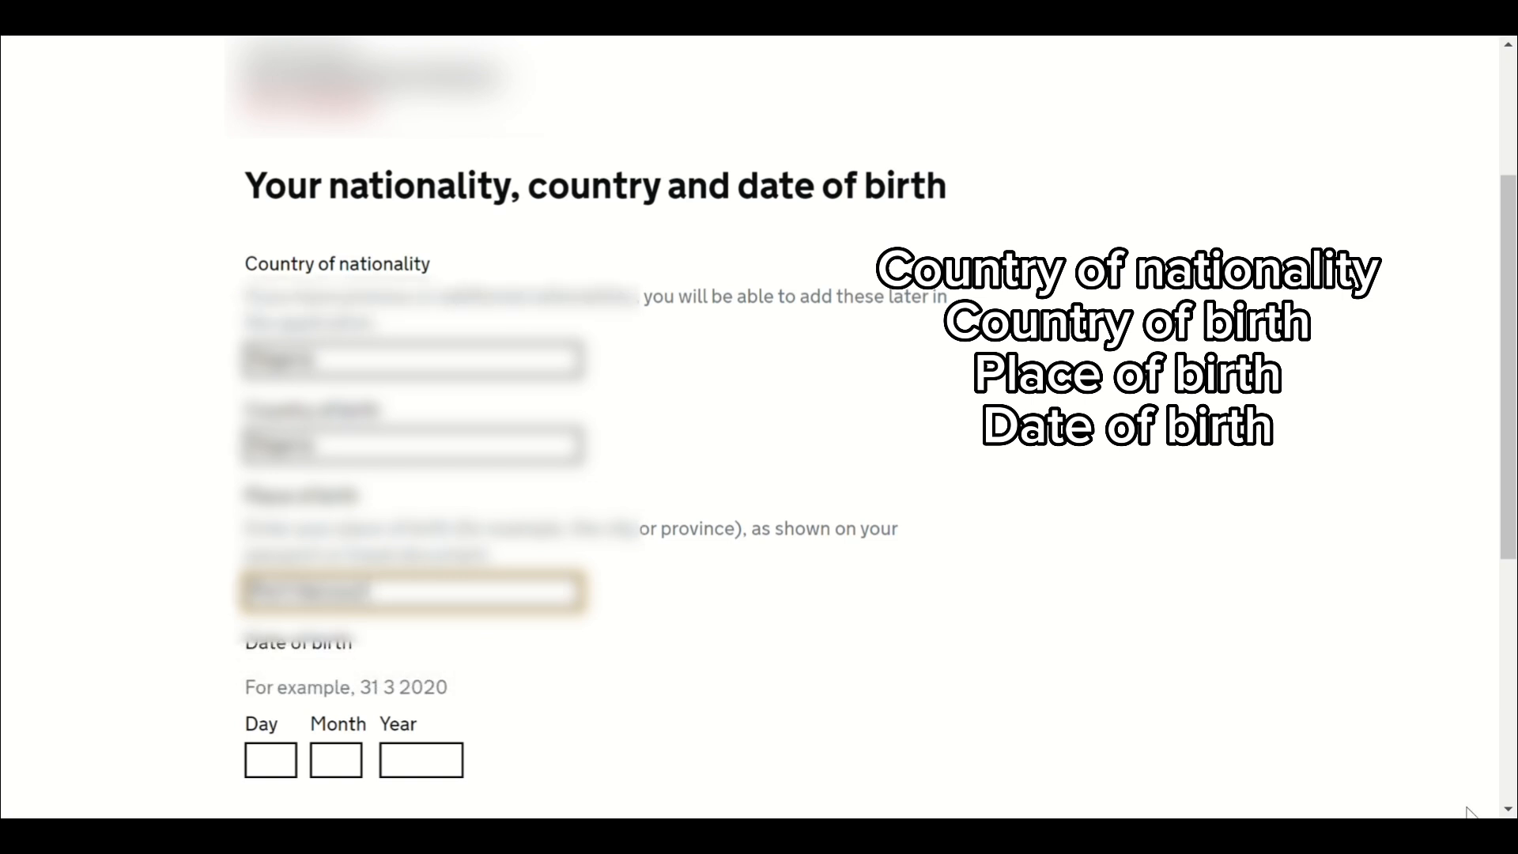
Complete the applicant's nationality, country, place and date of birth details, and save them.
scroll(1506, 811, "down", 4)
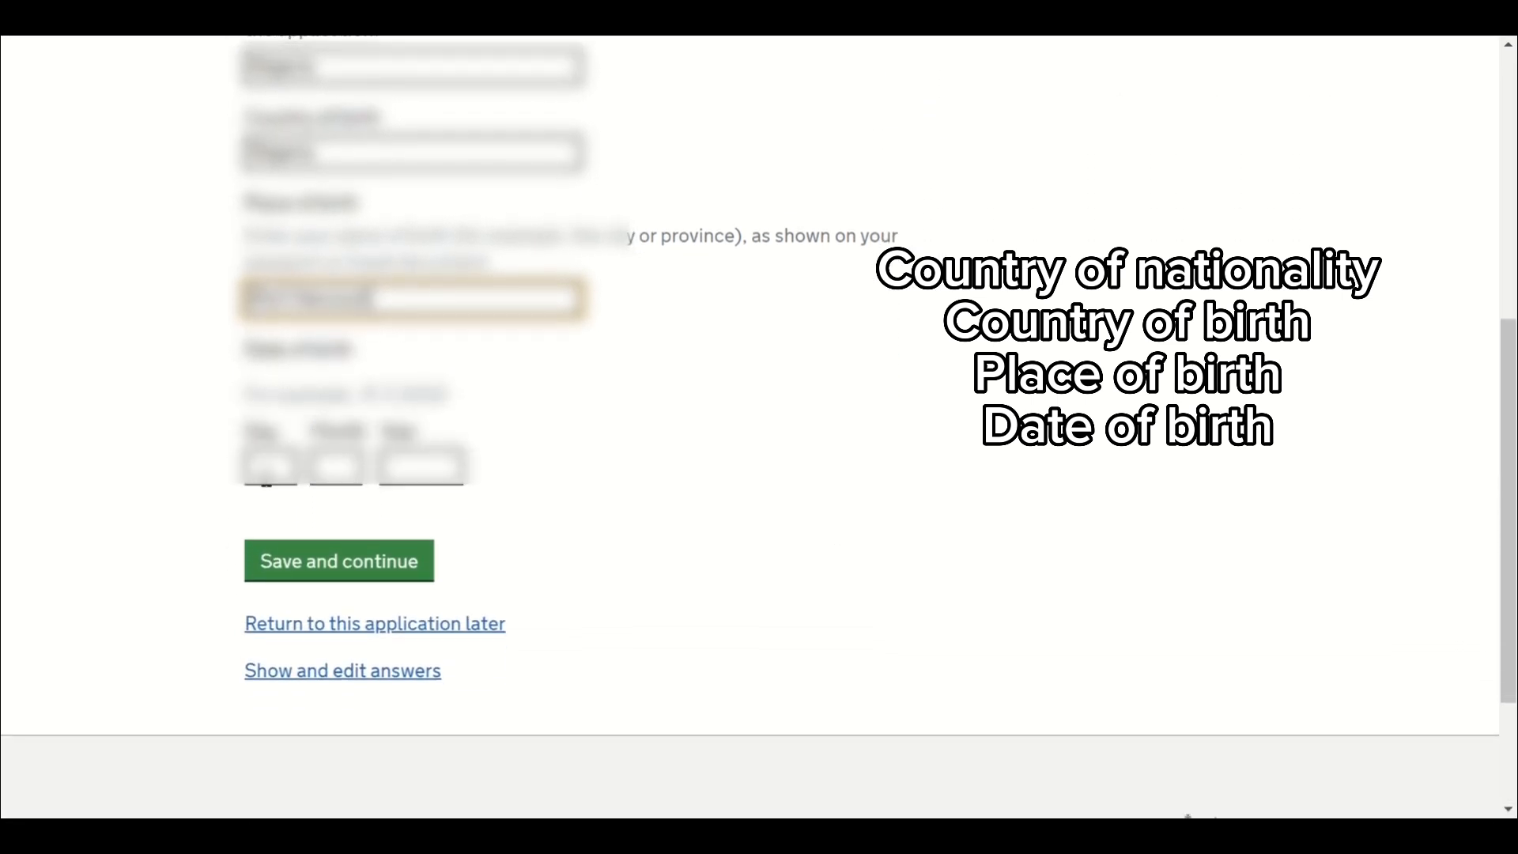
type("1990")
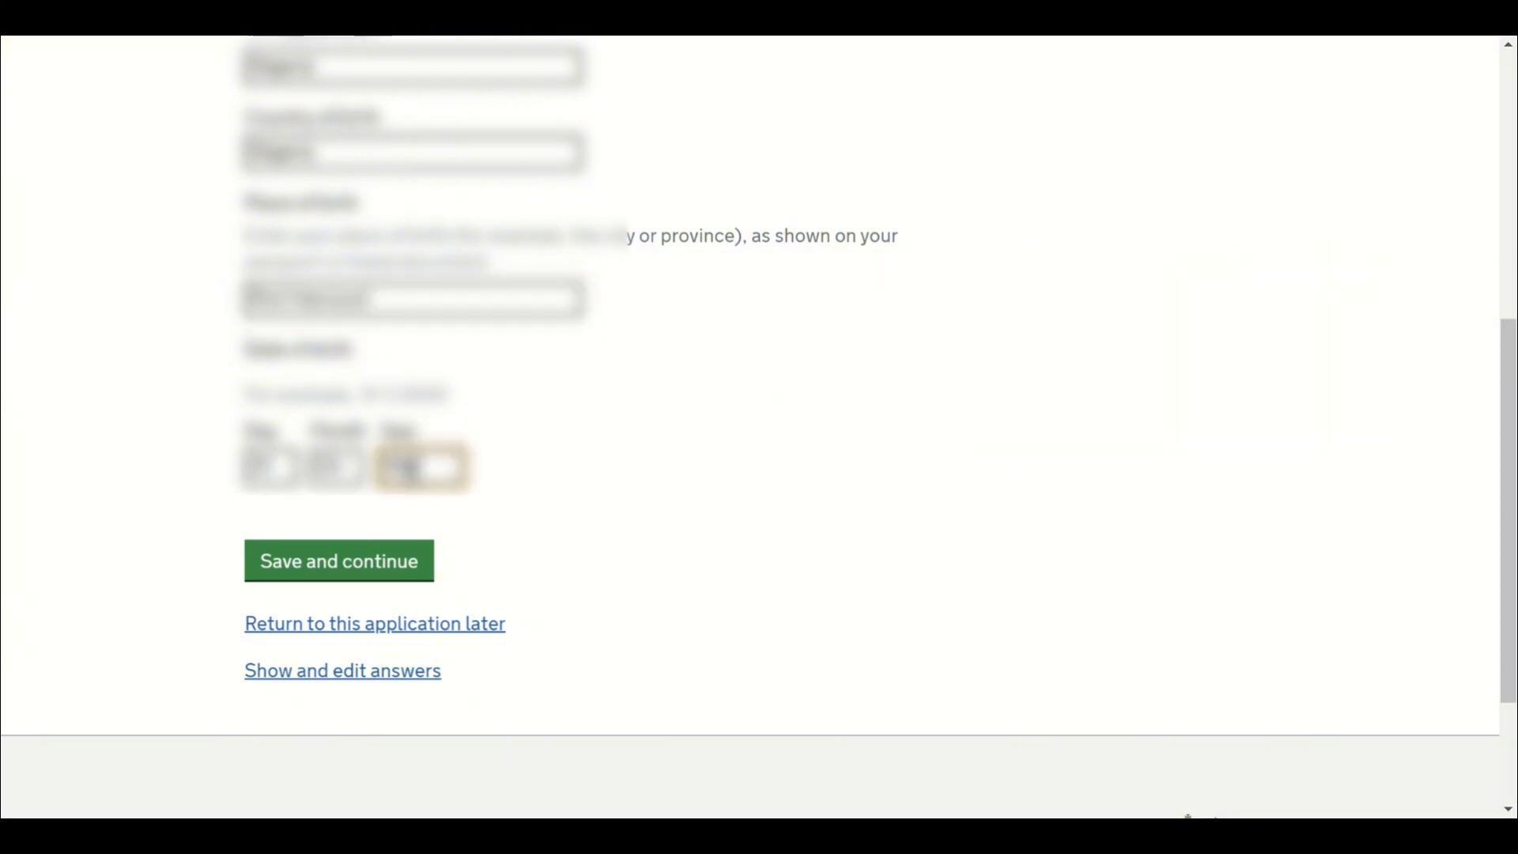
left_click(362, 579)
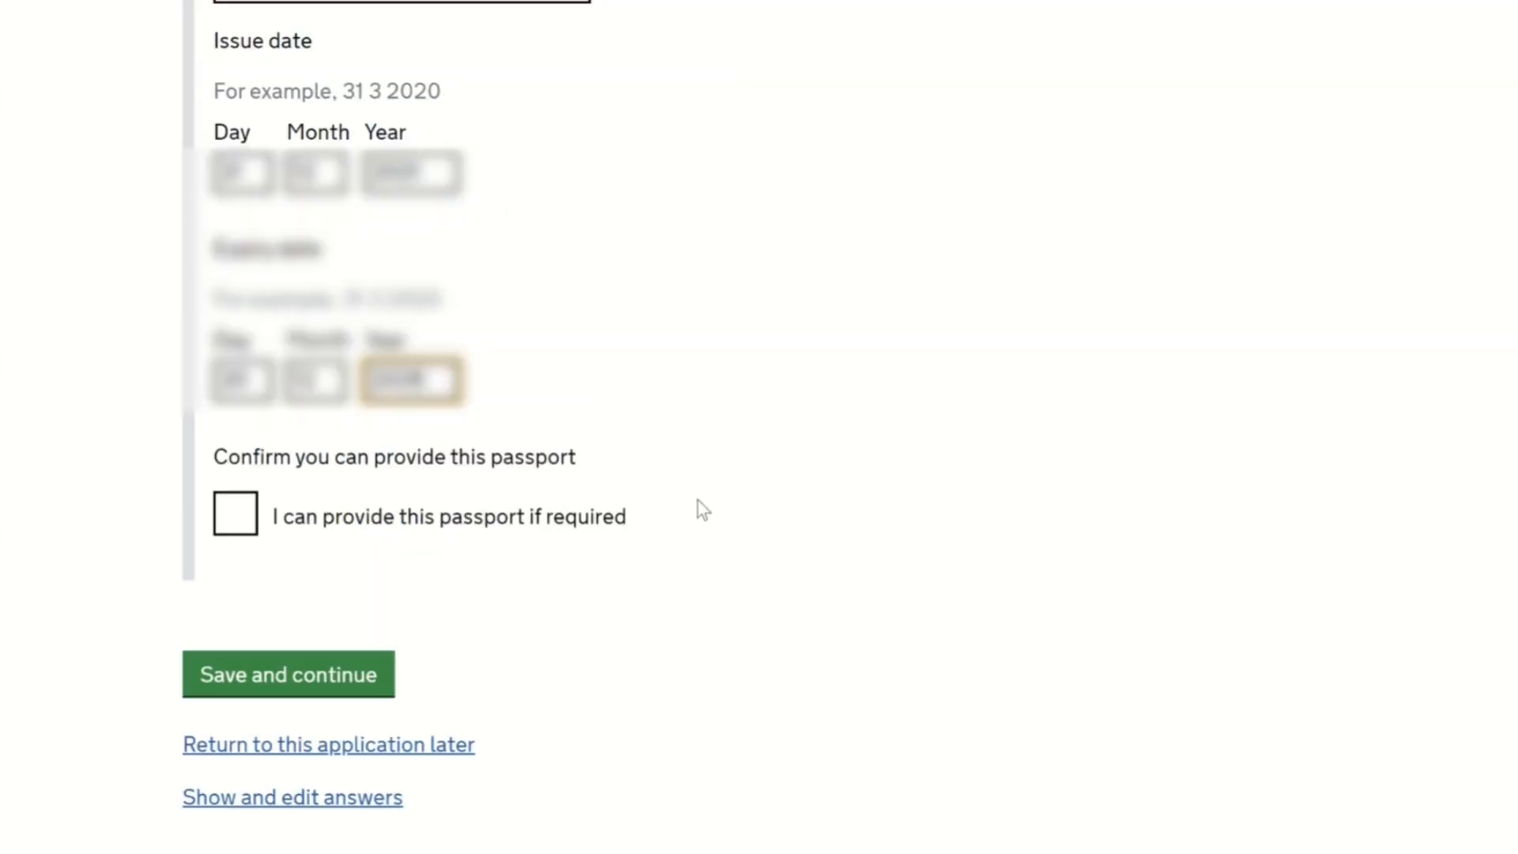
Confirm that the applicant's passport can be provided if required, and save the passport details.
left_click(250, 529)
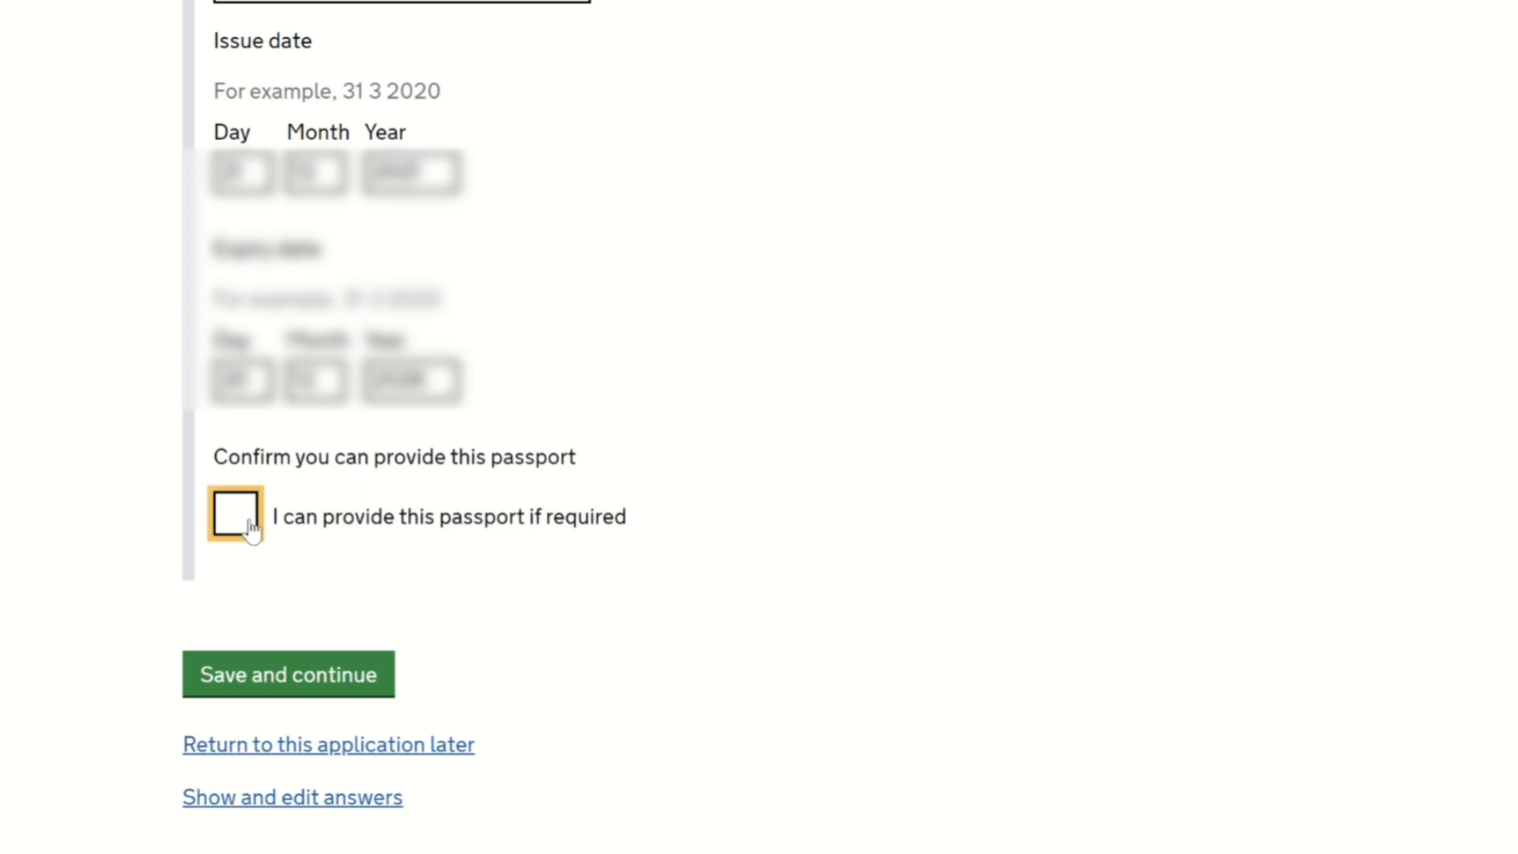
left_click(330, 689)
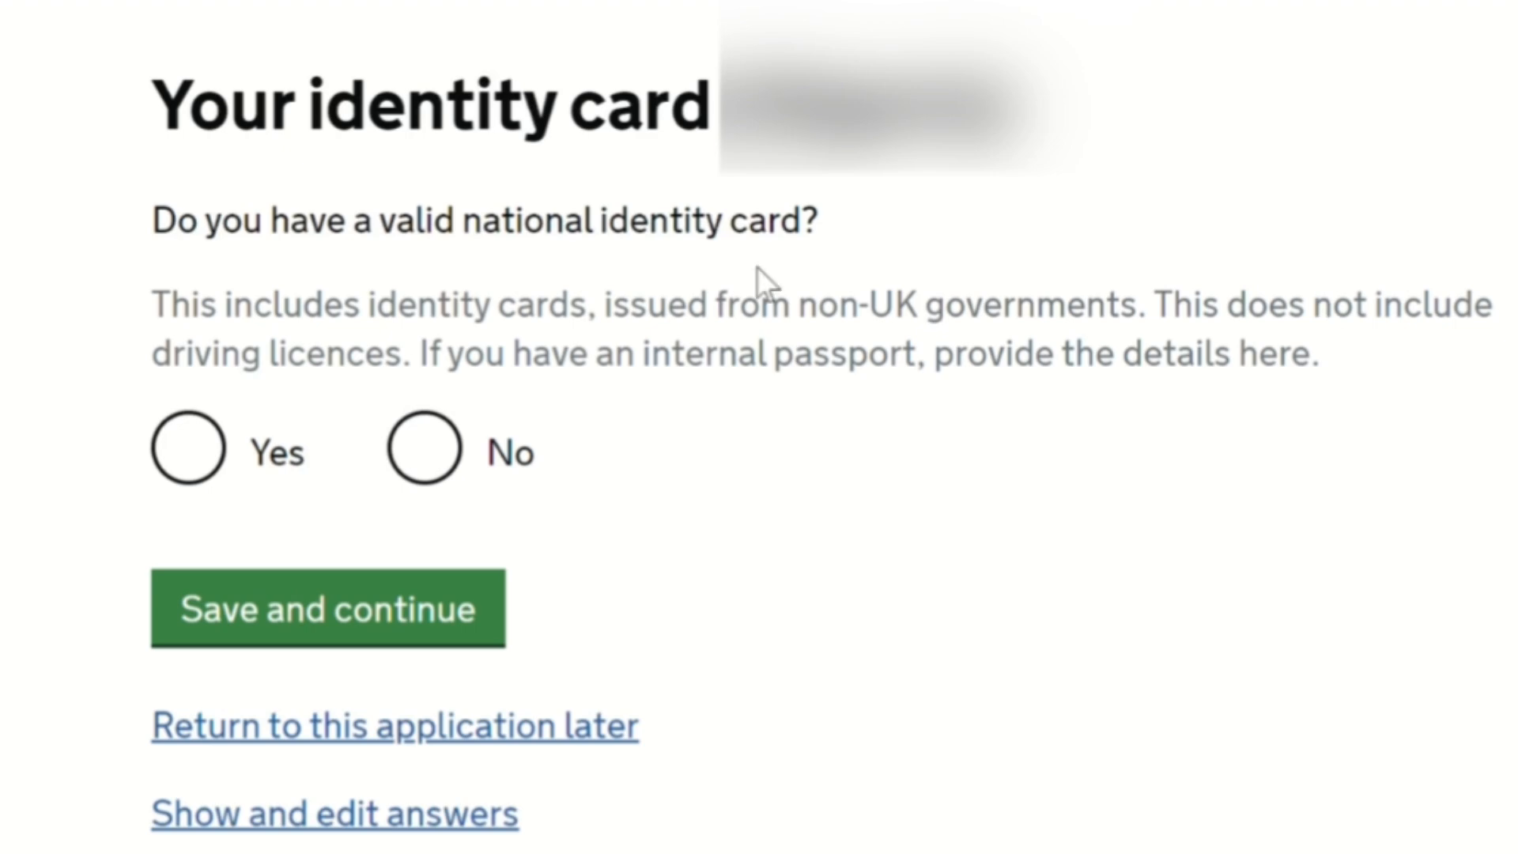
Answer No to holding a valid national identity card and Yes to having a current UK visa, saving both answers.
left_click(424, 447)
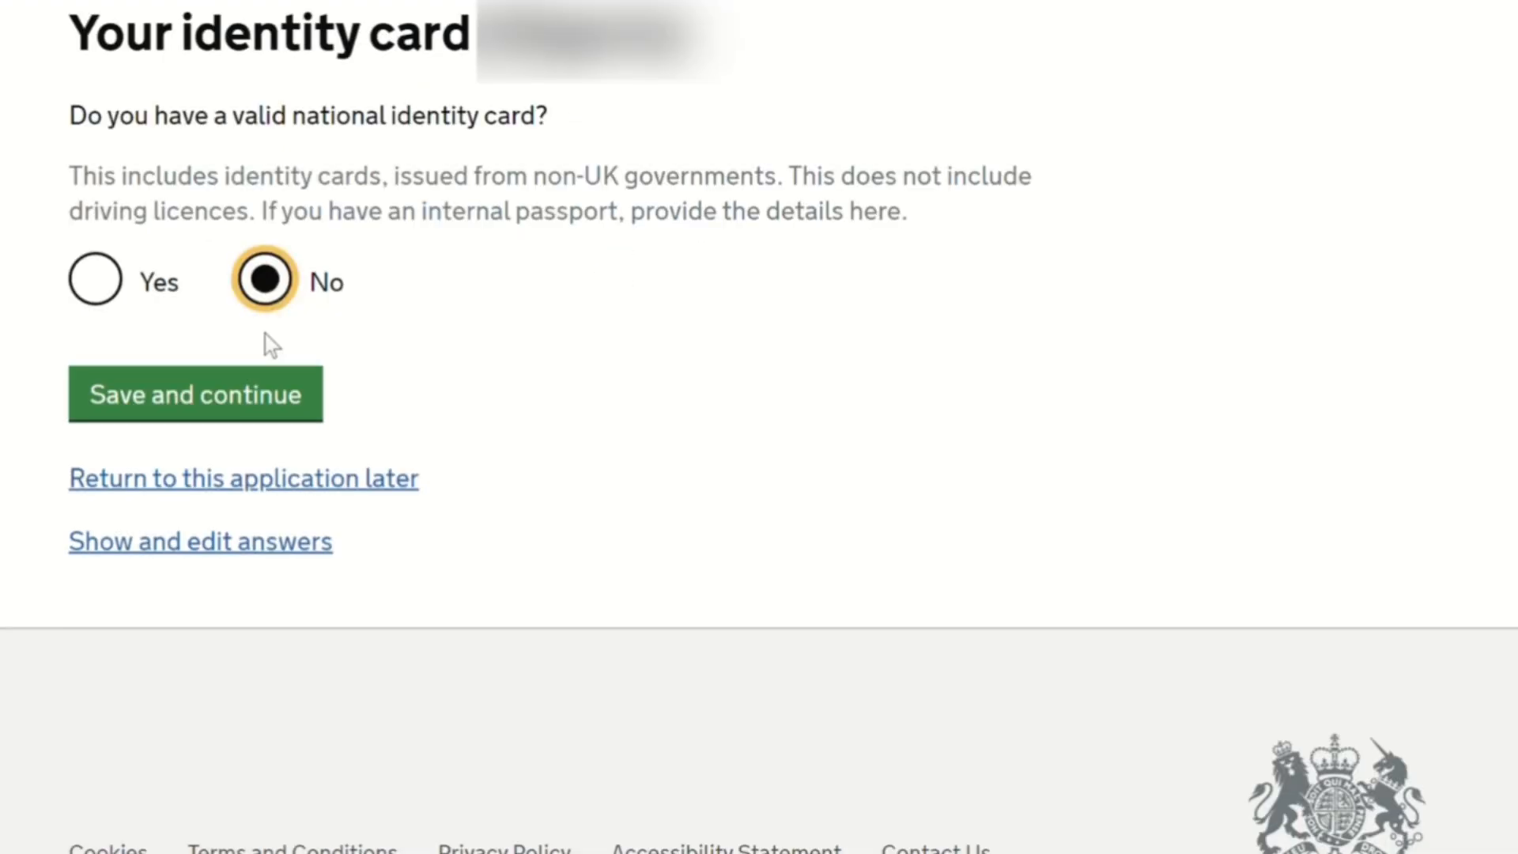
left_click(433, 625)
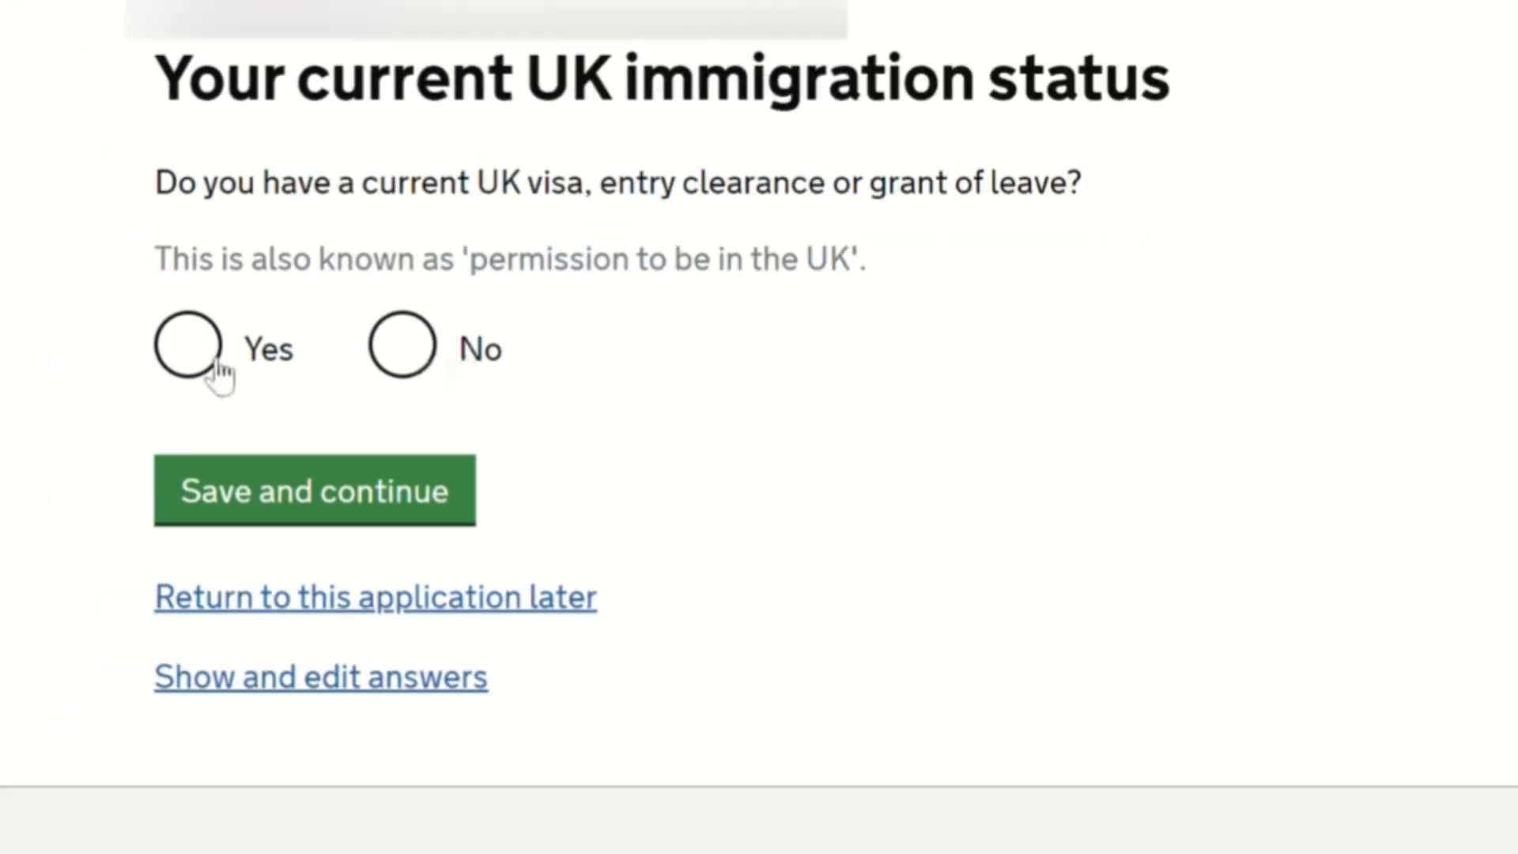
left_click(215, 362)
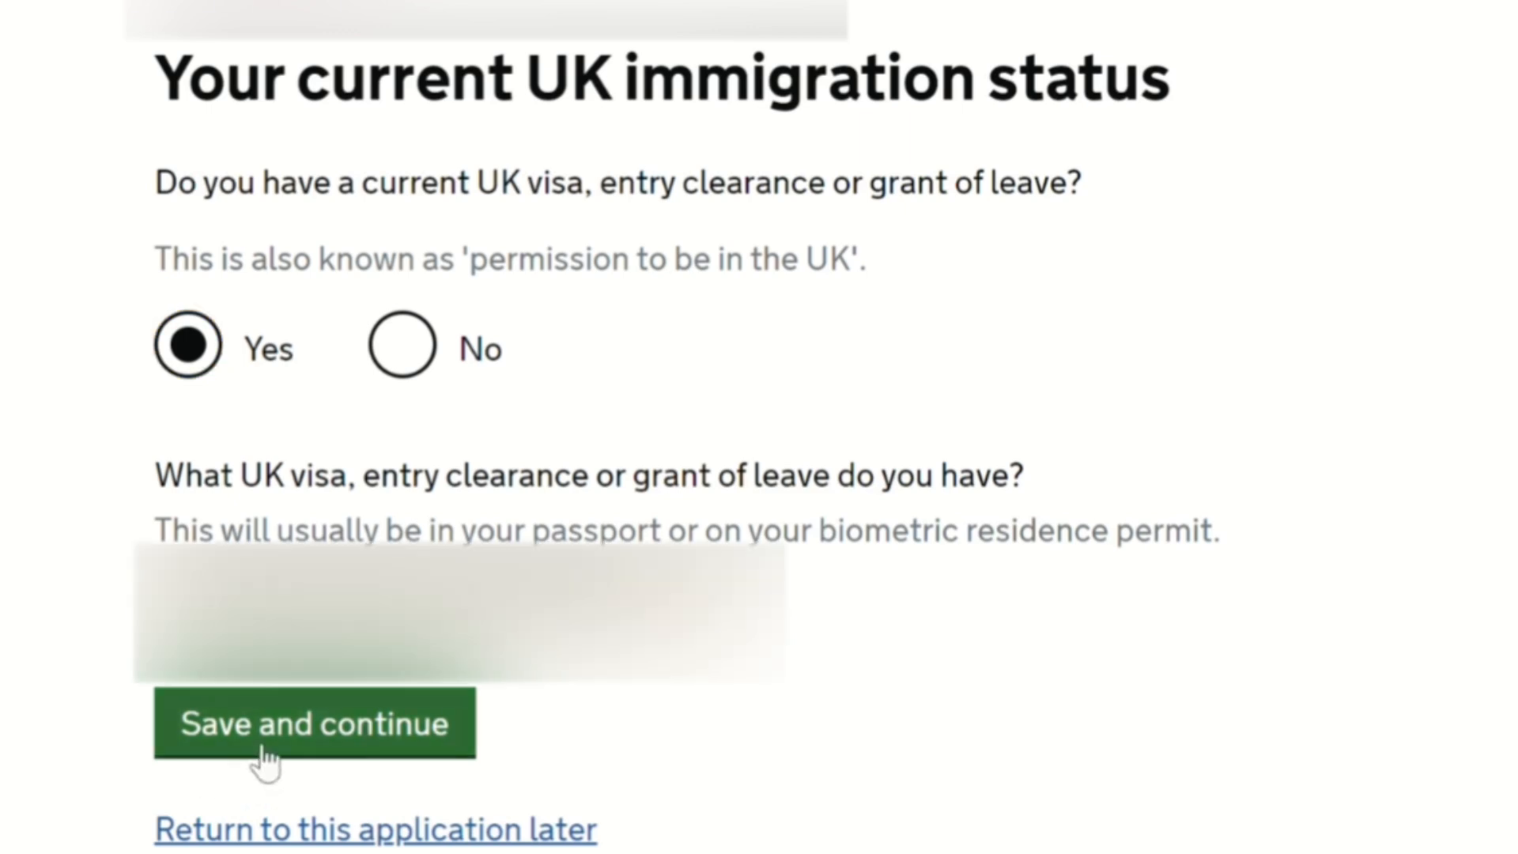
left_click(277, 751)
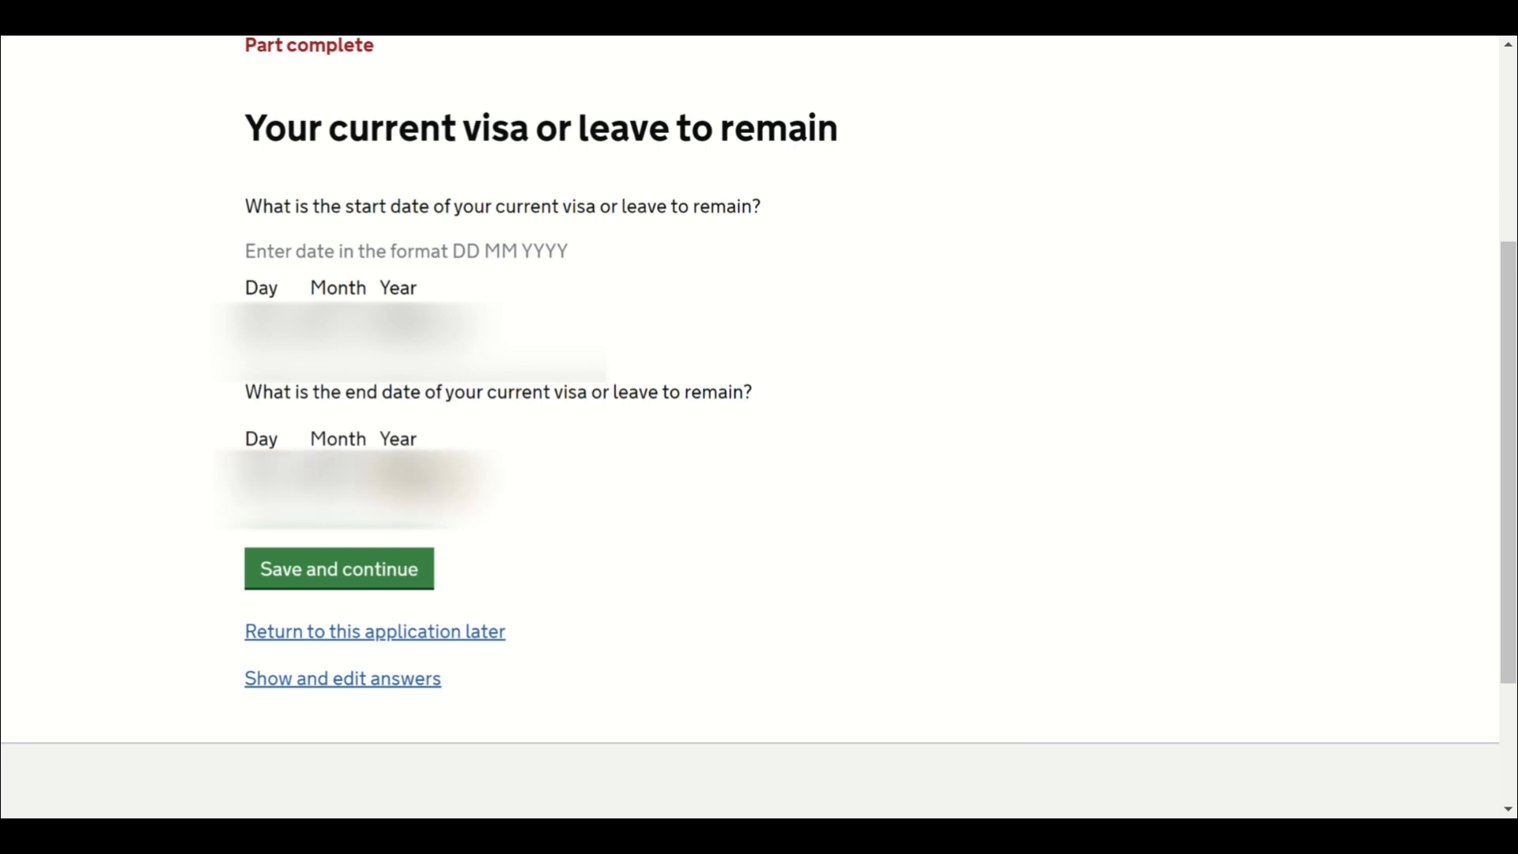
Save the start and end dates of the current visa, and set the type of UK permission to Family.
left_click(396, 570)
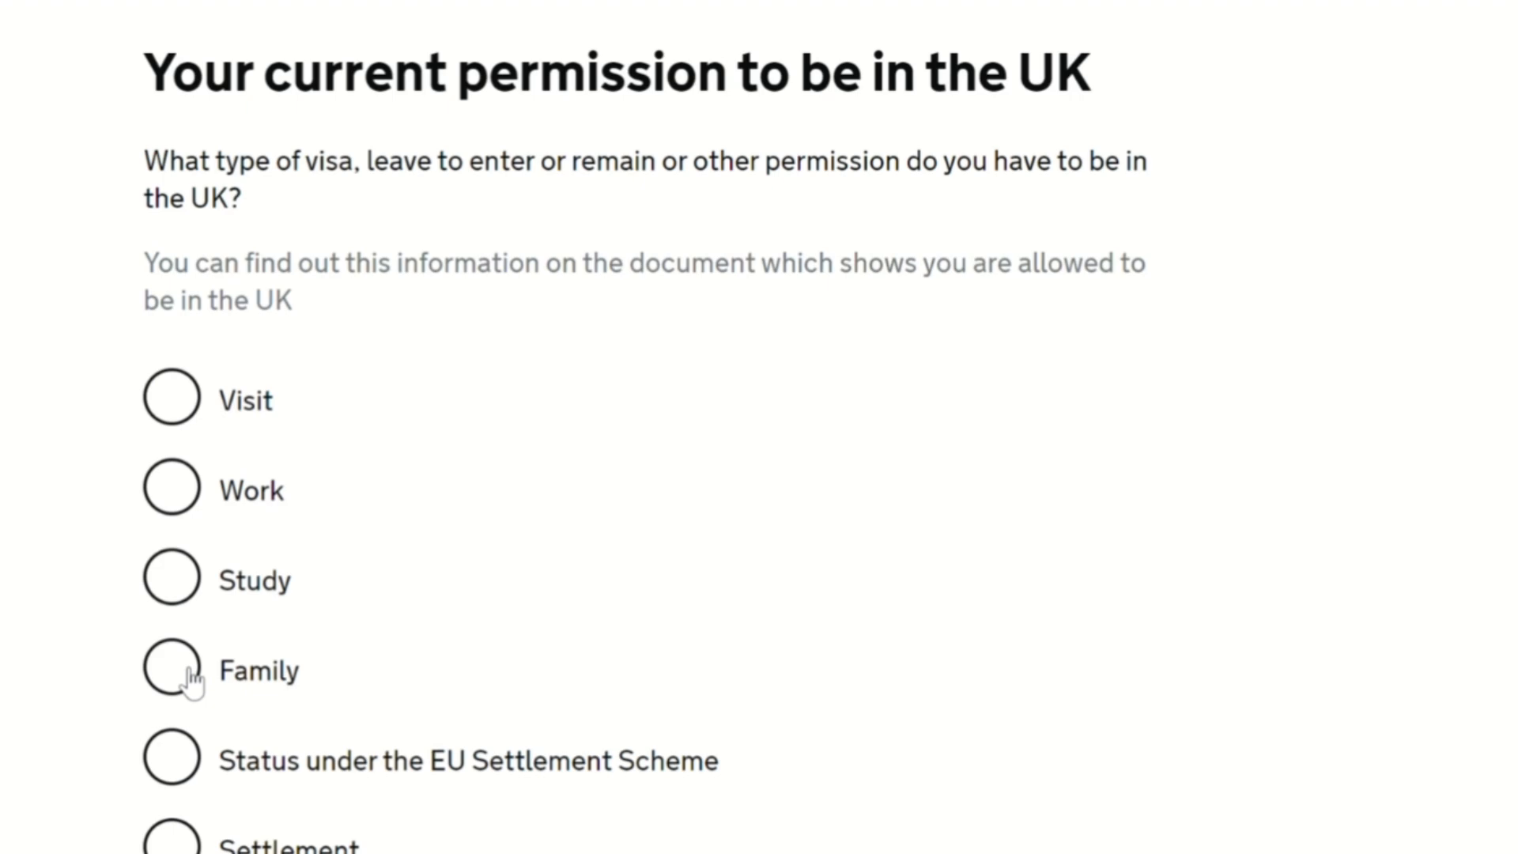
left_click(188, 674)
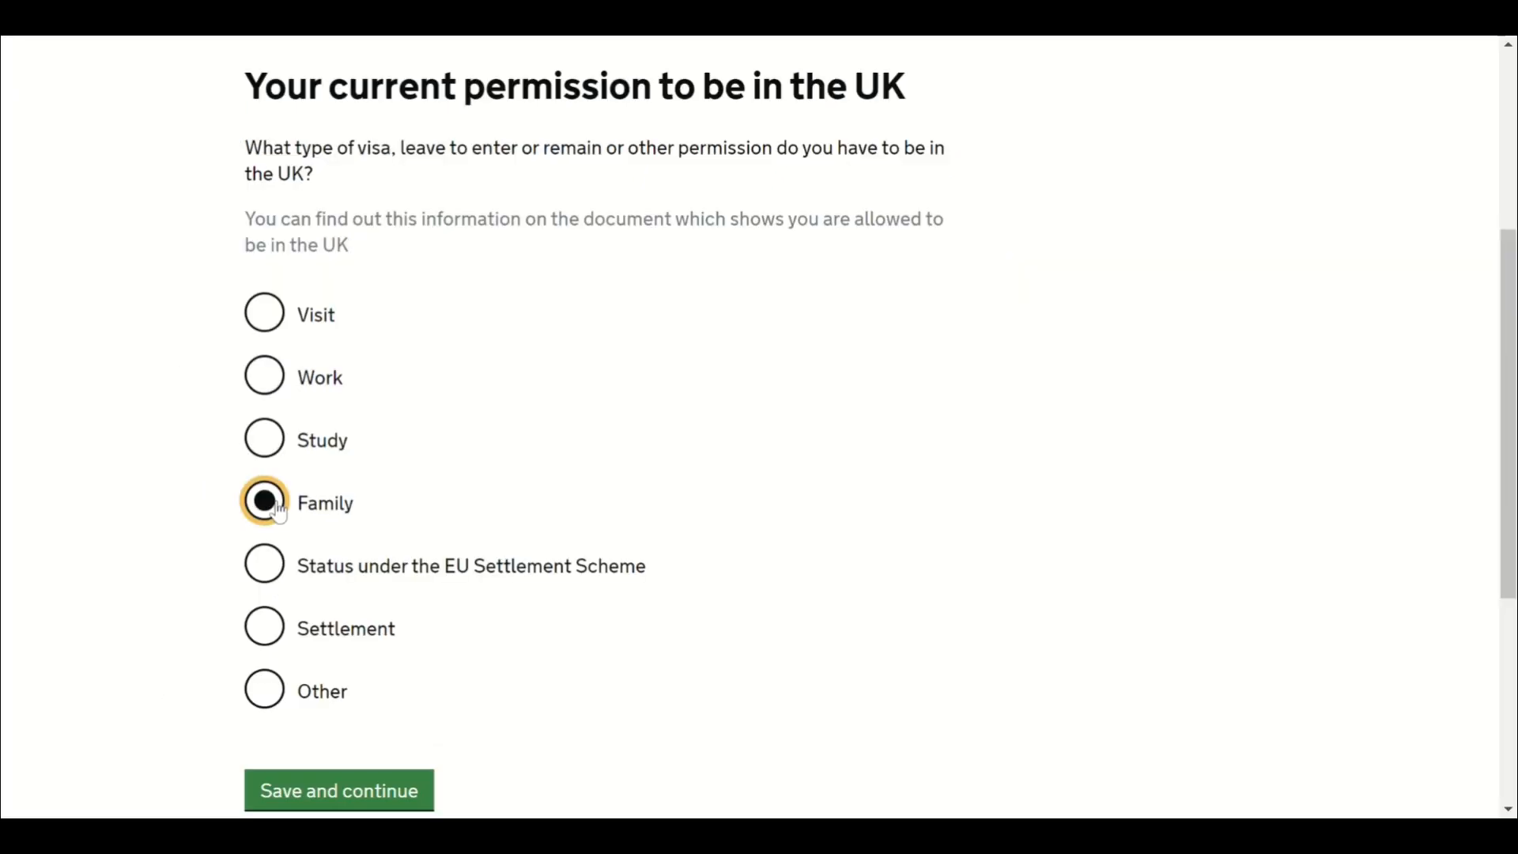
left_click(375, 791)
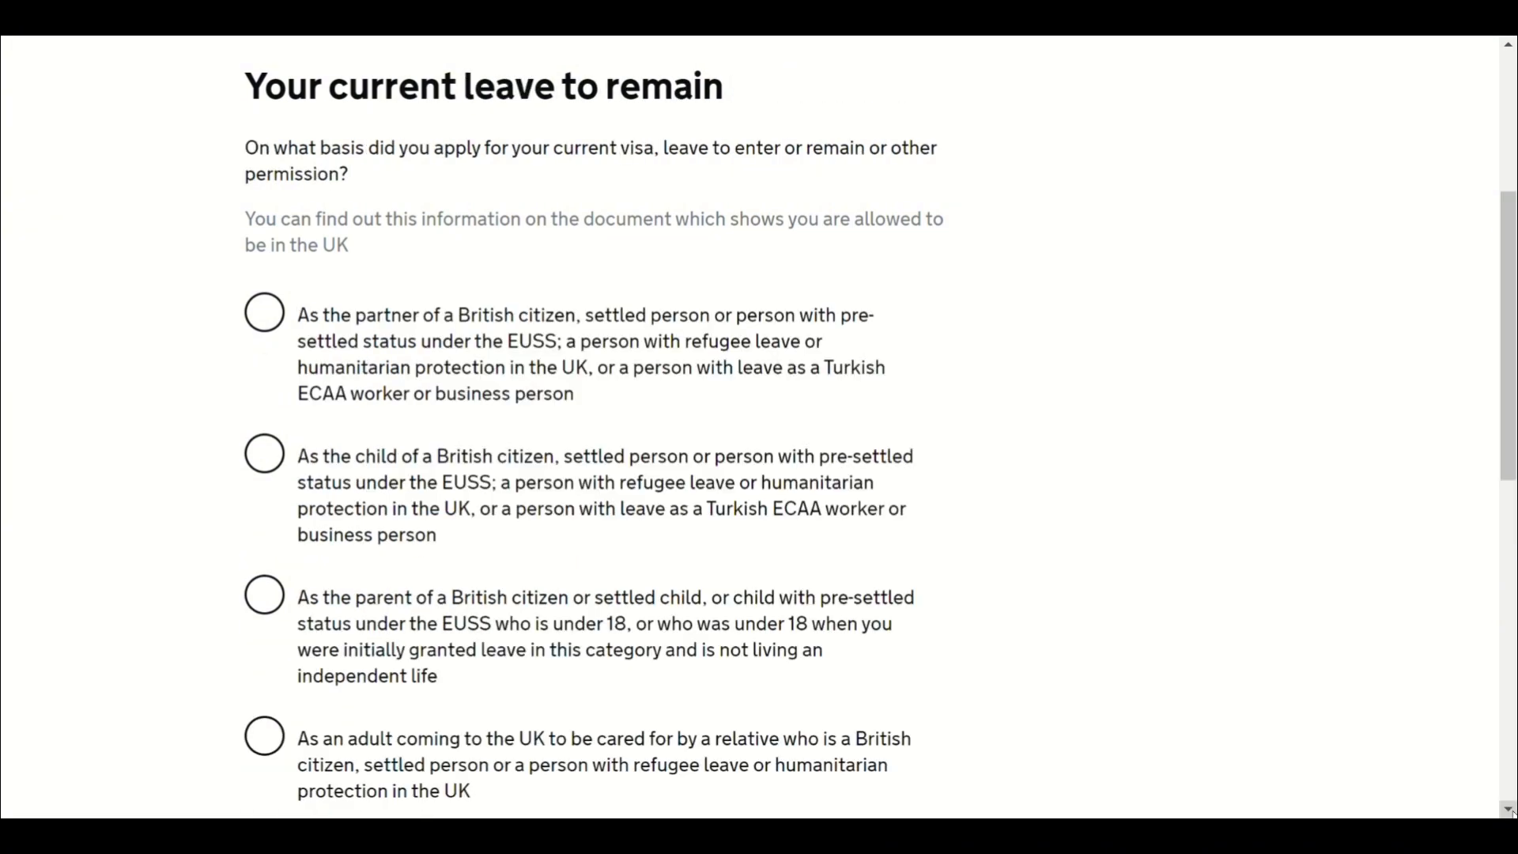
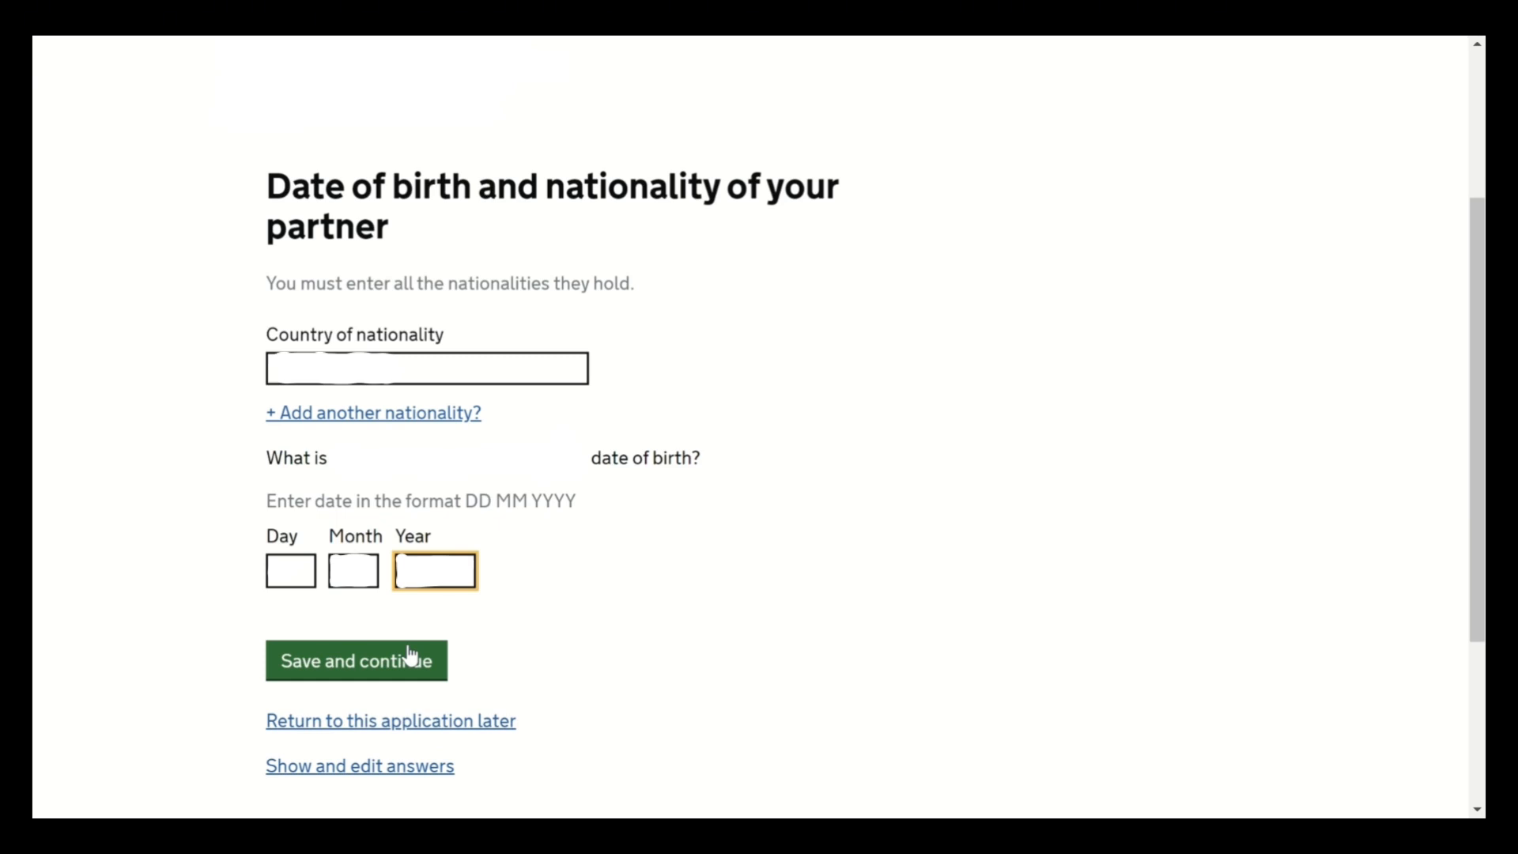
Save the partner's nationality and birth details, then save the relationship as Spouse with confirmation that a marriage certificate will be provided.
left_click(411, 656)
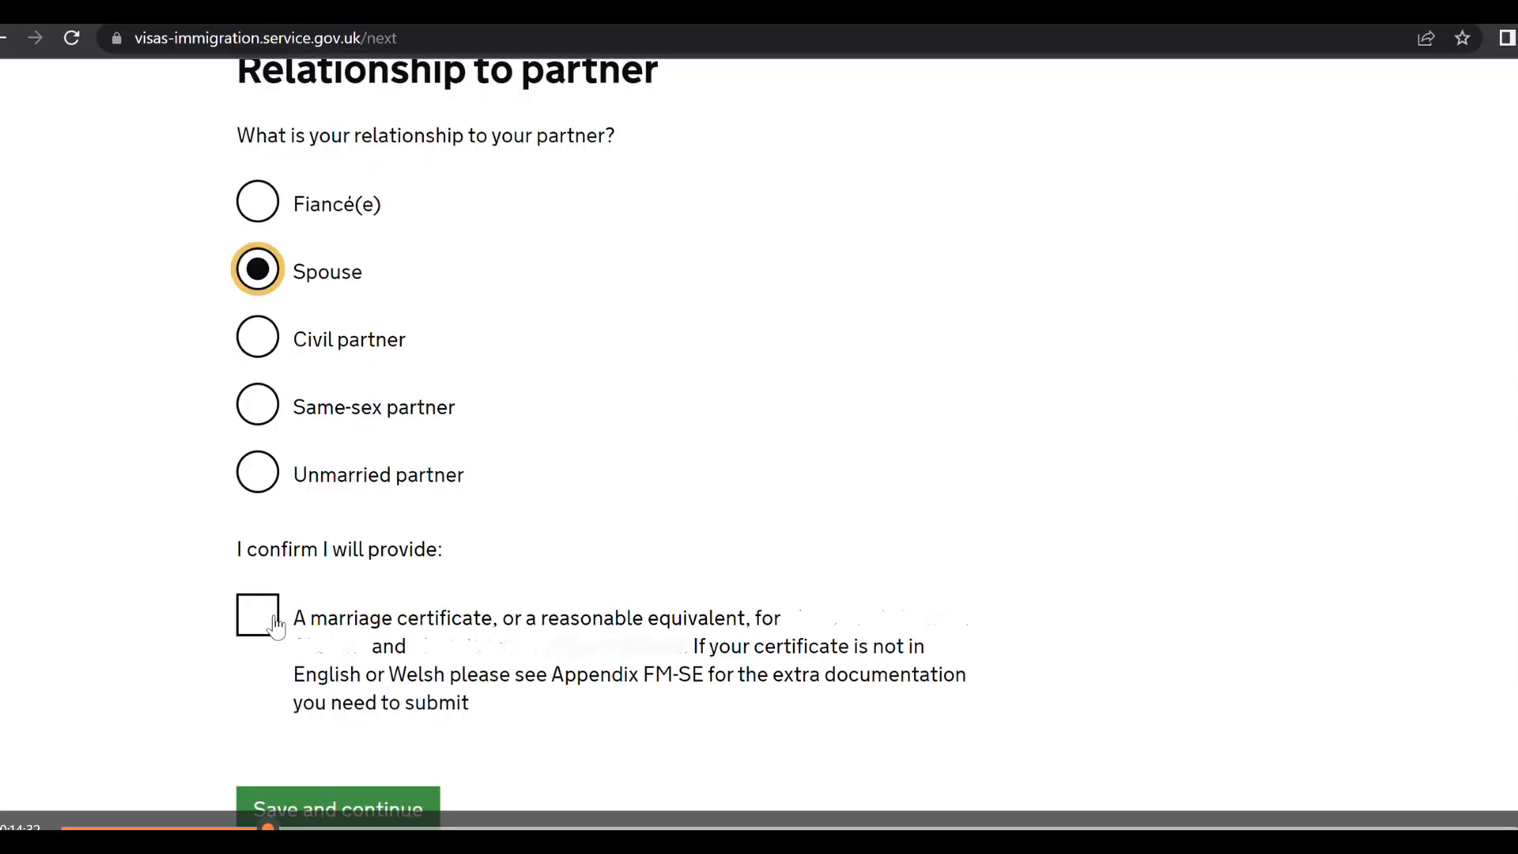
left_click(269, 621)
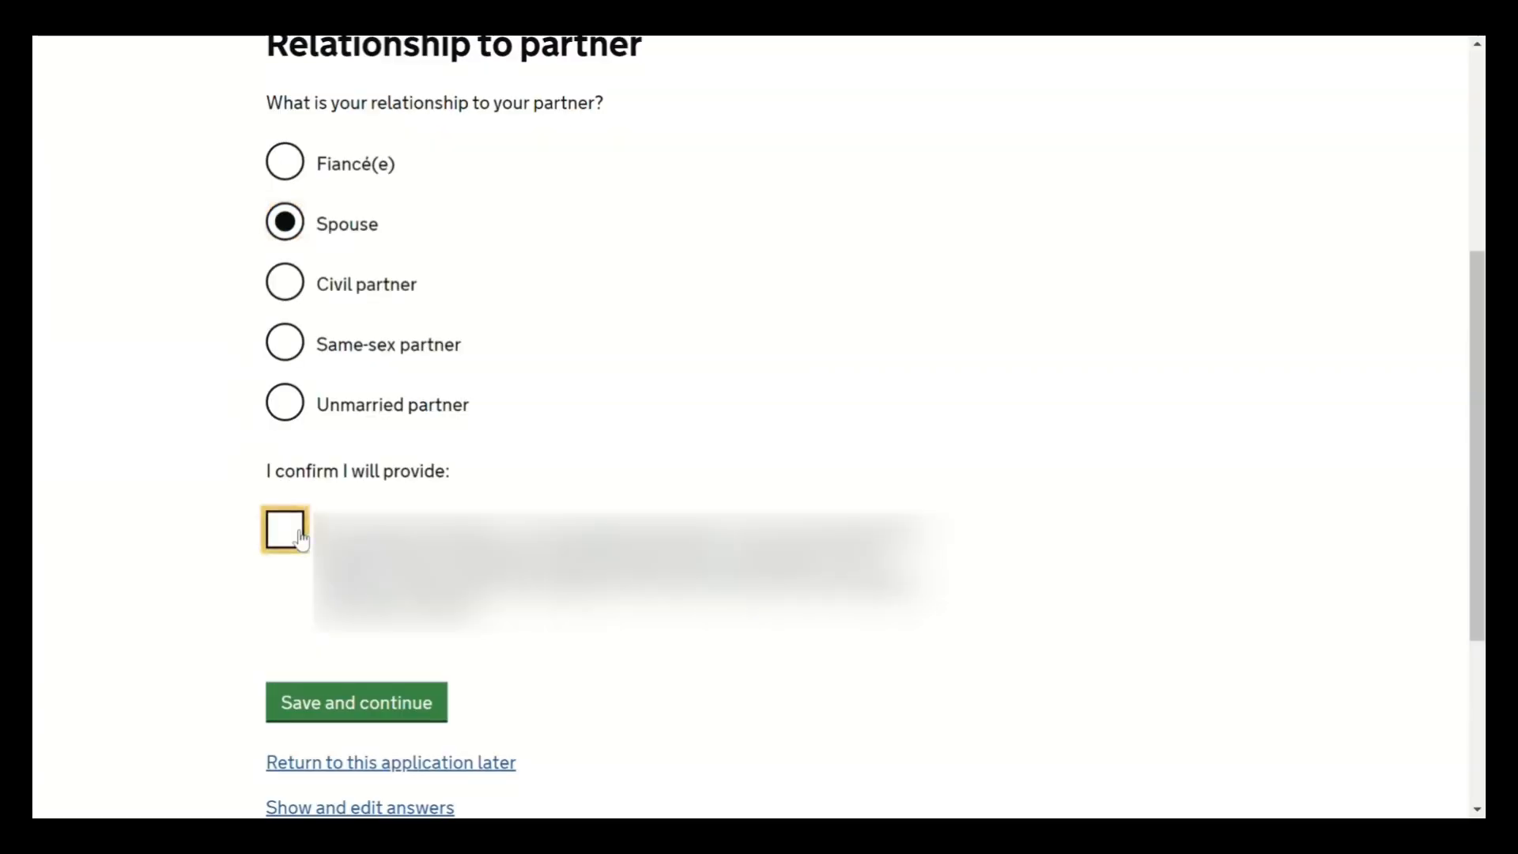
left_click(385, 711)
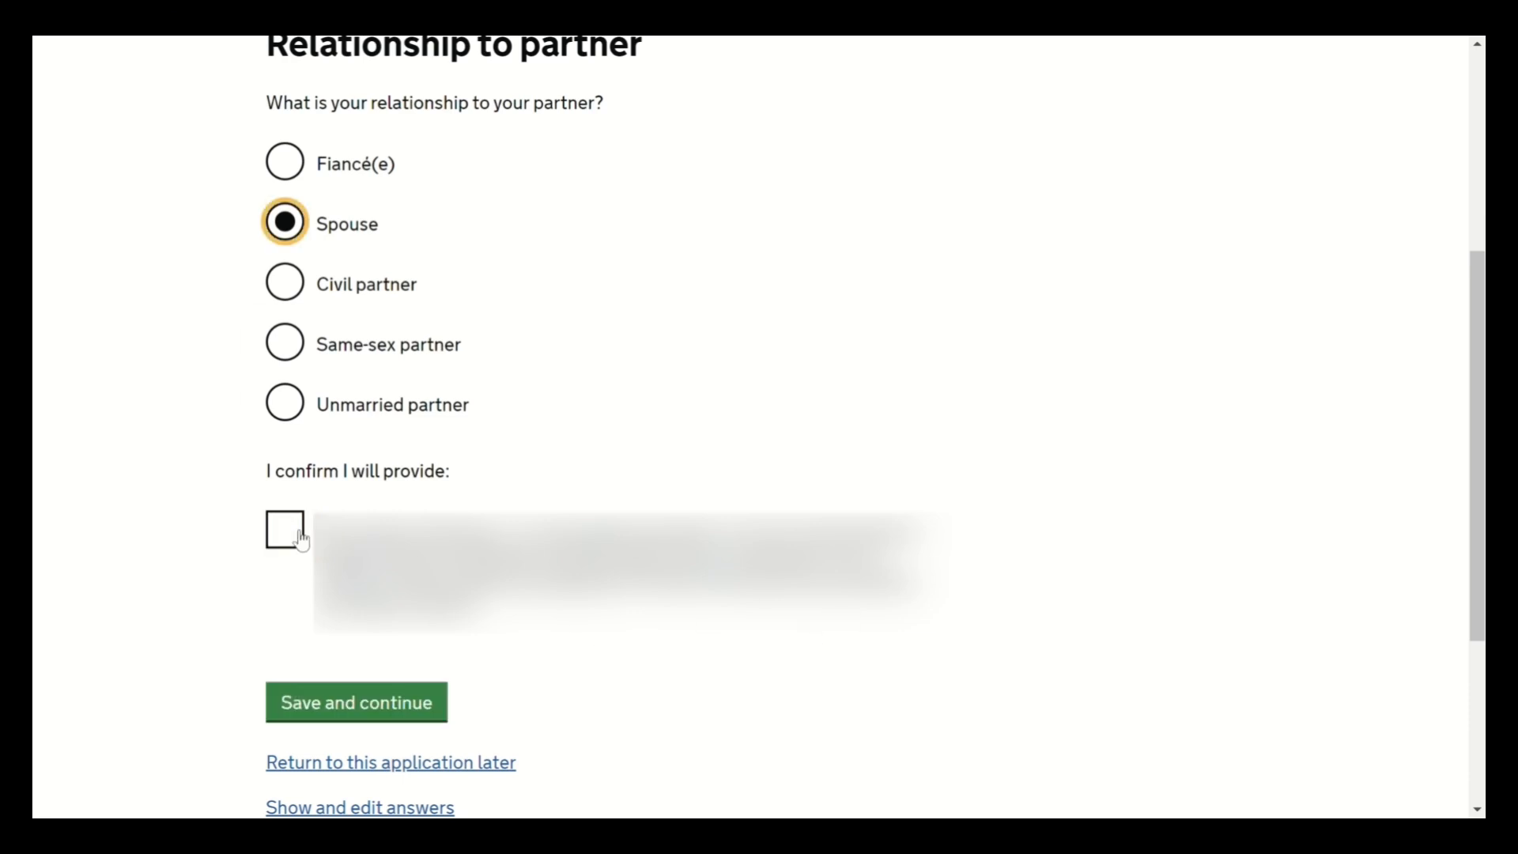
left_click(302, 540)
left_click(380, 705)
left_click(301, 540)
left_click(379, 706)
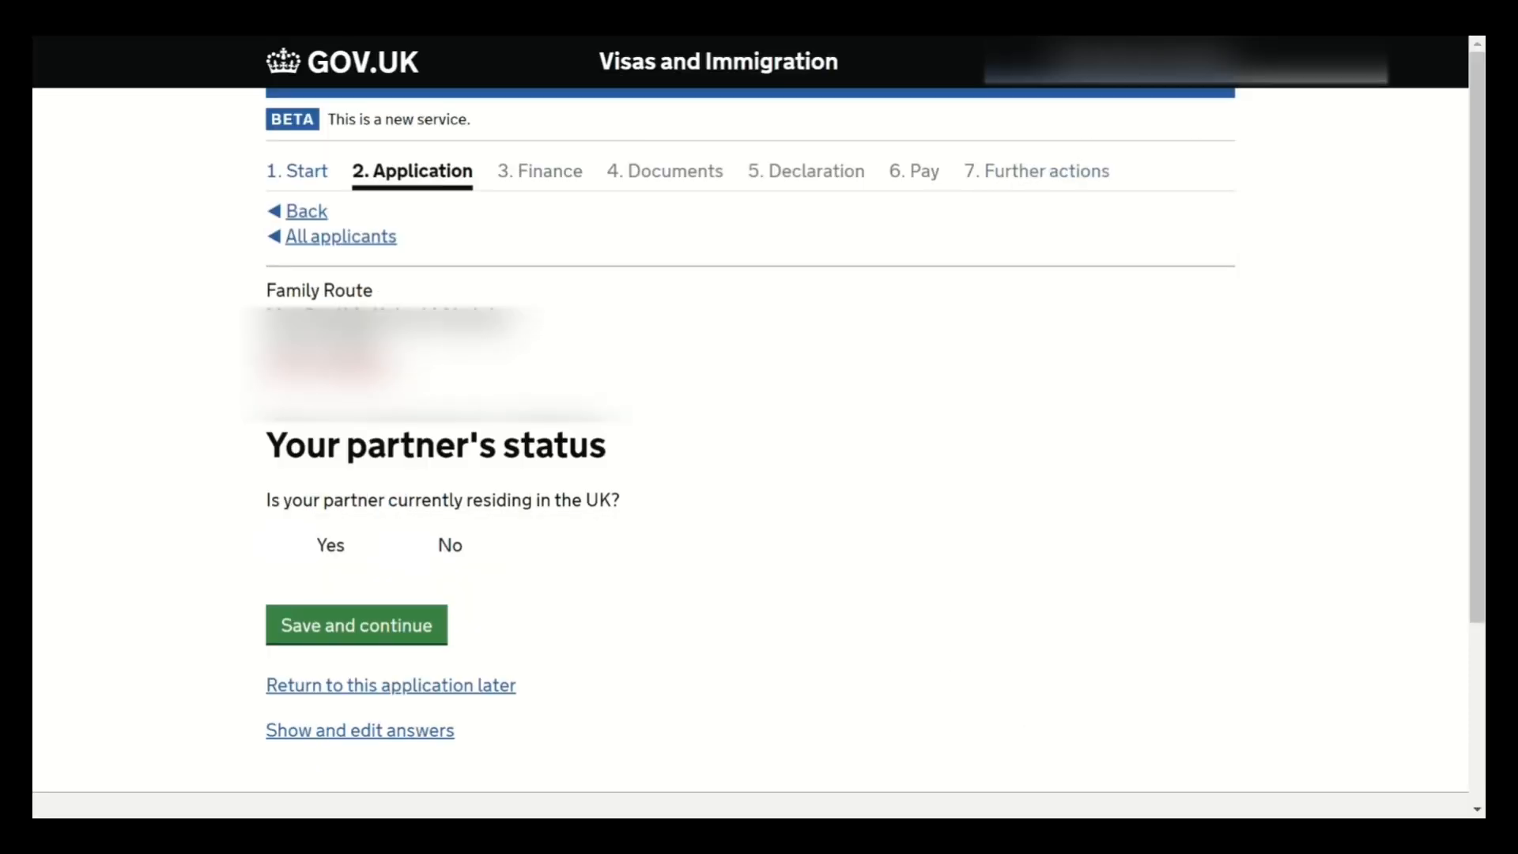
Save the partner's UK residence answer, then record them as a British Citizen from birth and confirm evidence of their immigration status.
left_click(383, 630)
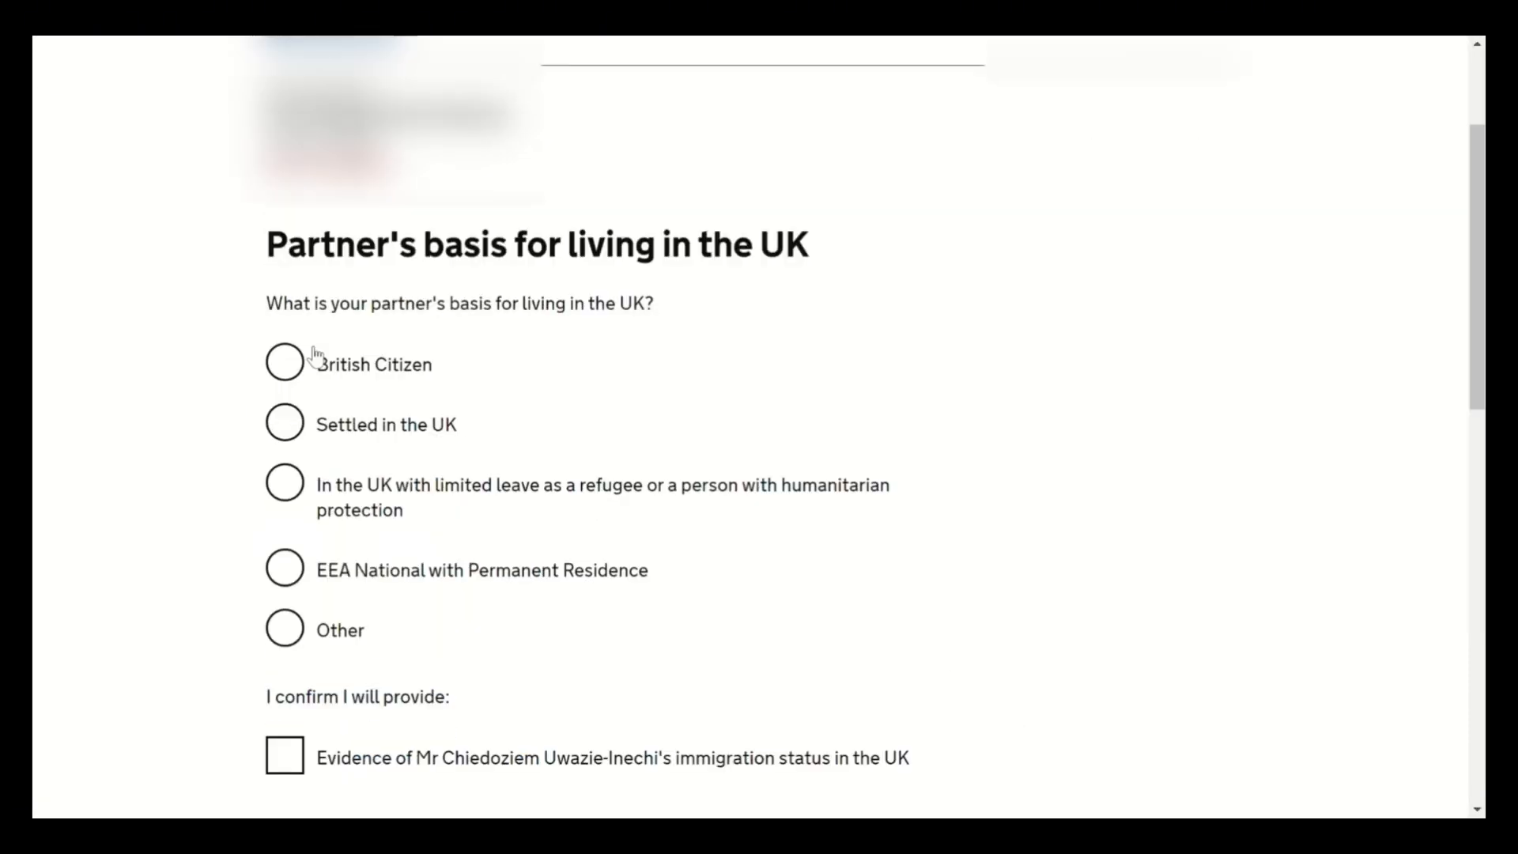
left_click(289, 363)
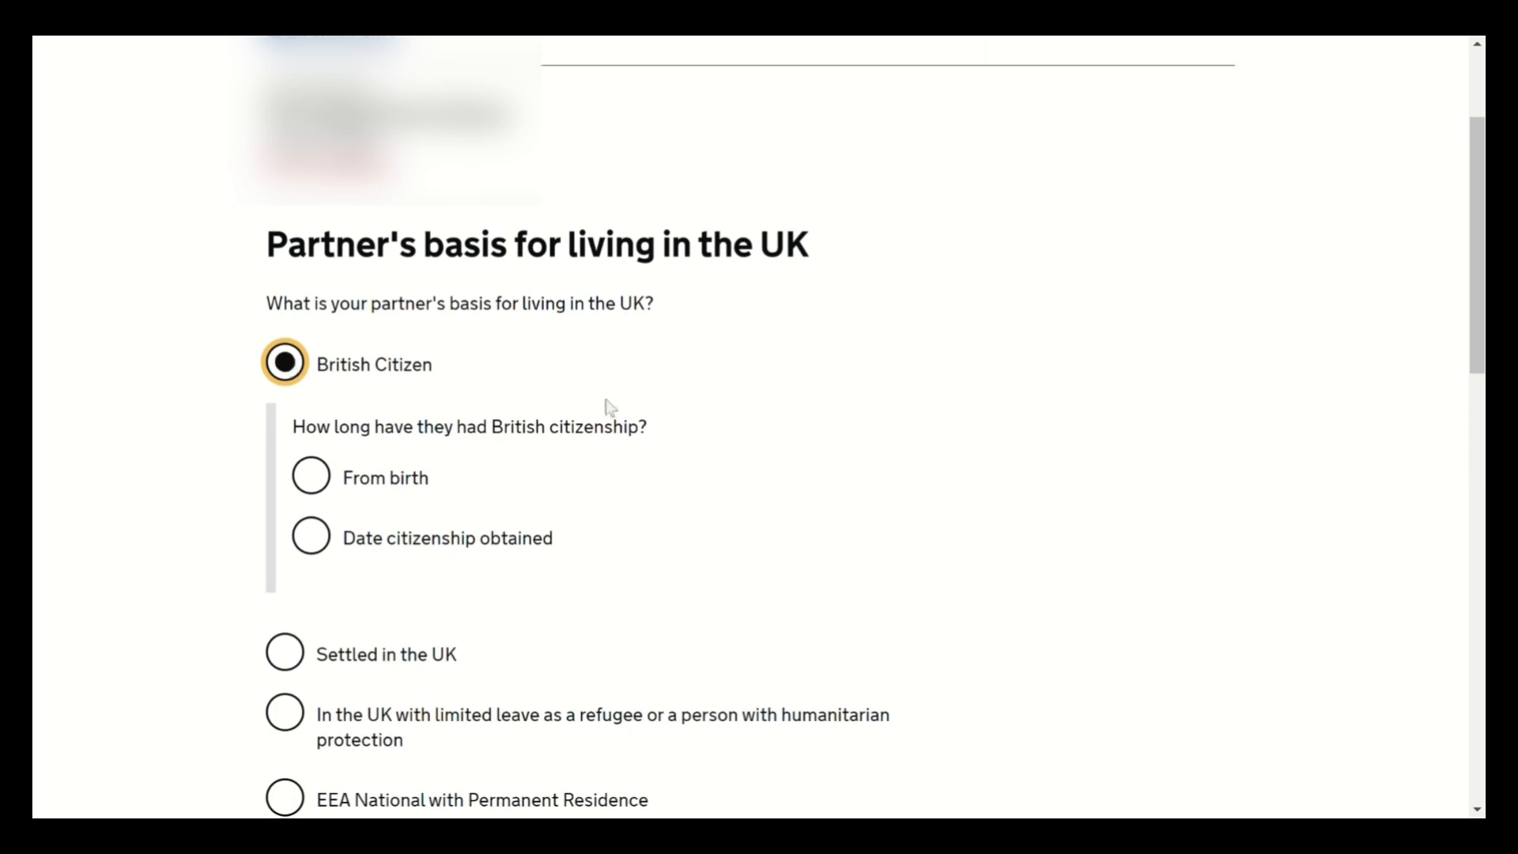
left_click(324, 488)
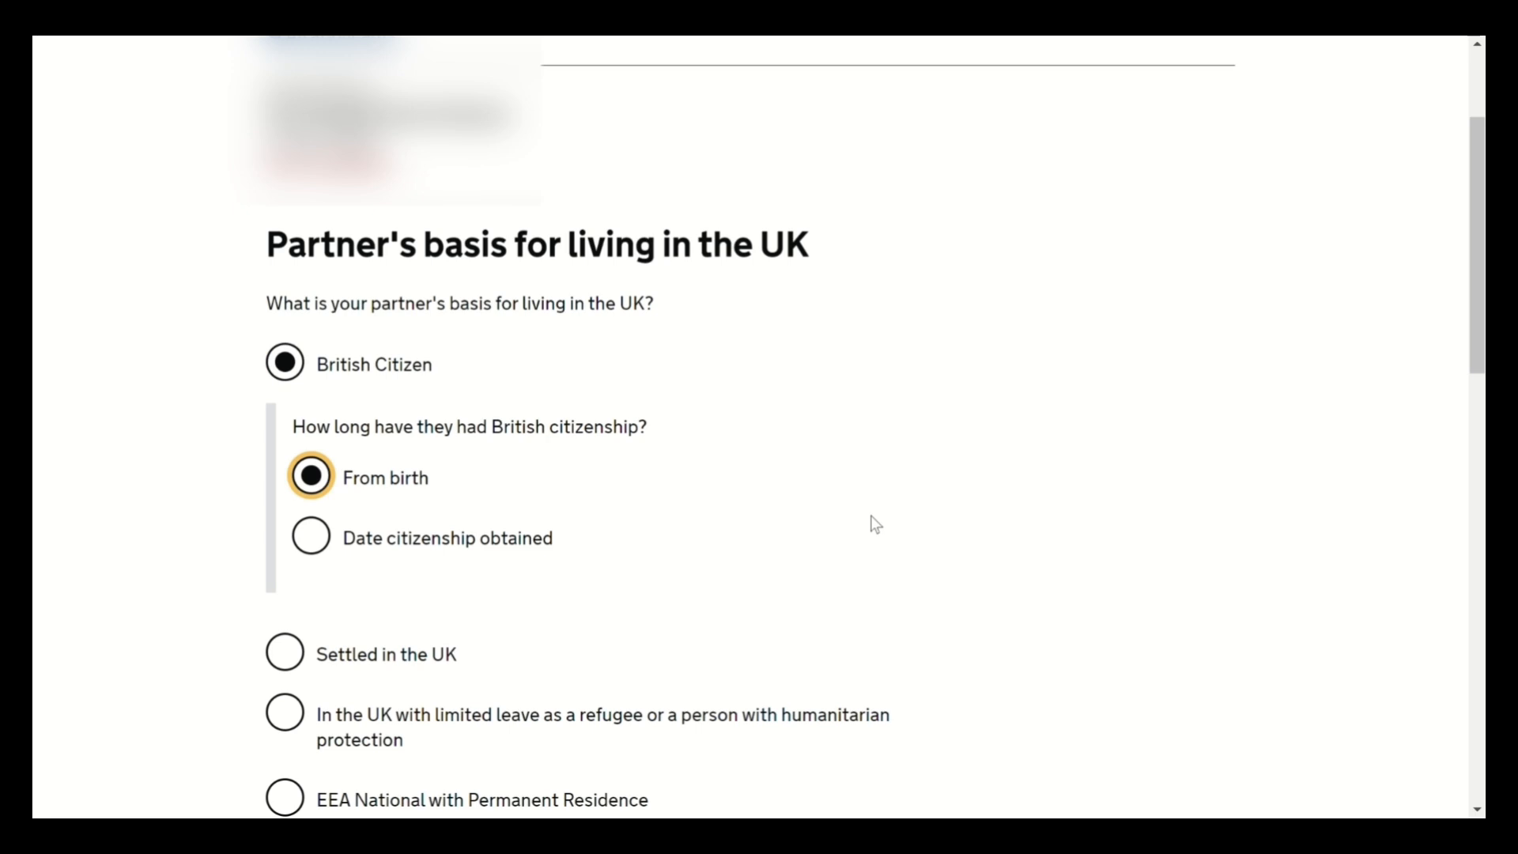
scroll(1349, 709, "down", 3)
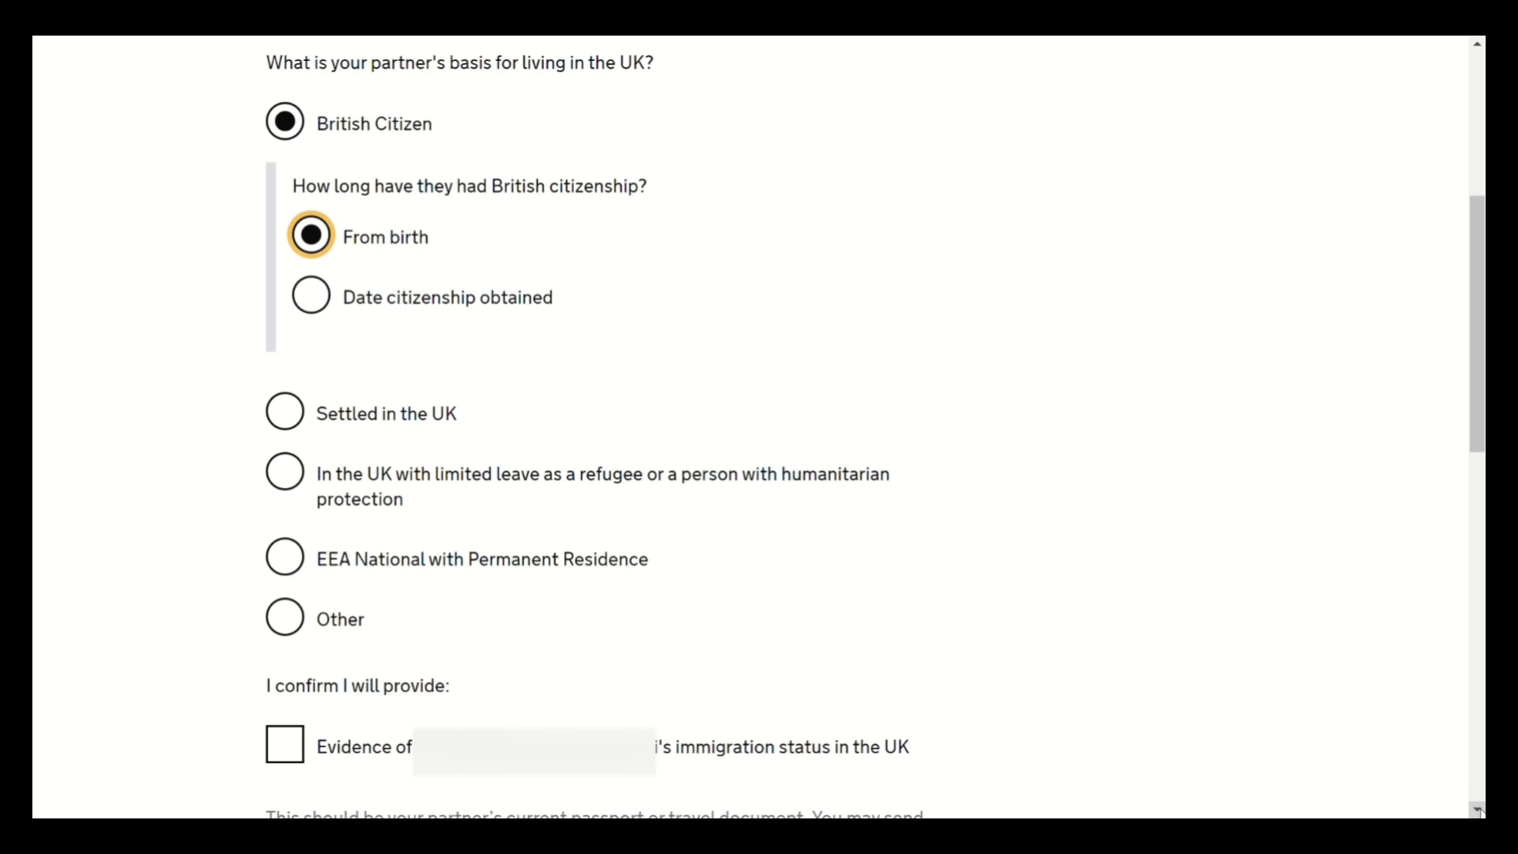
scroll(1477, 810, "down", 3)
left_click(286, 466)
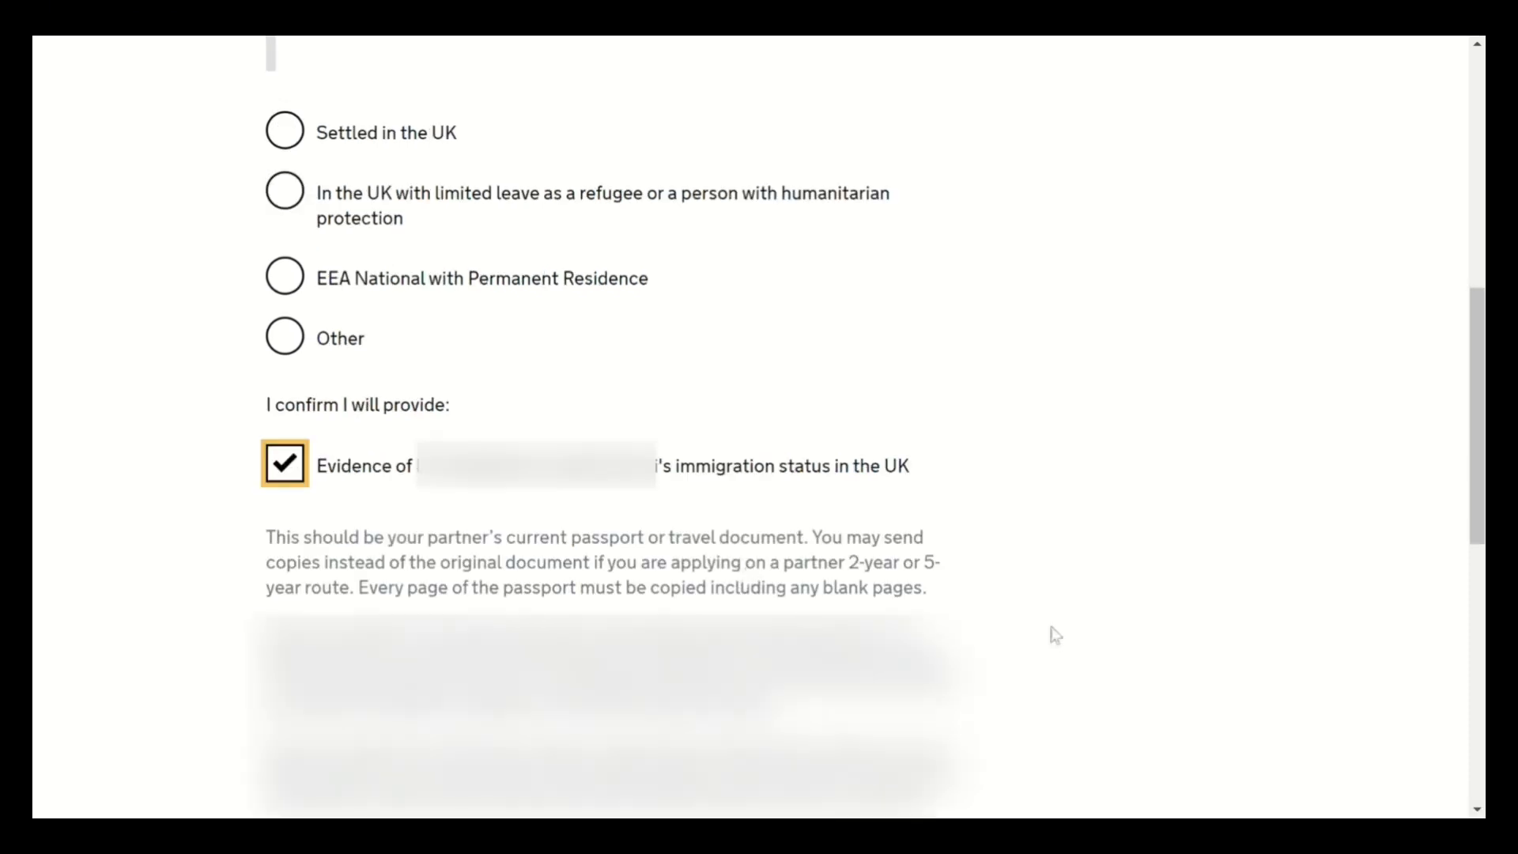
scroll(1056, 635, "down", 4)
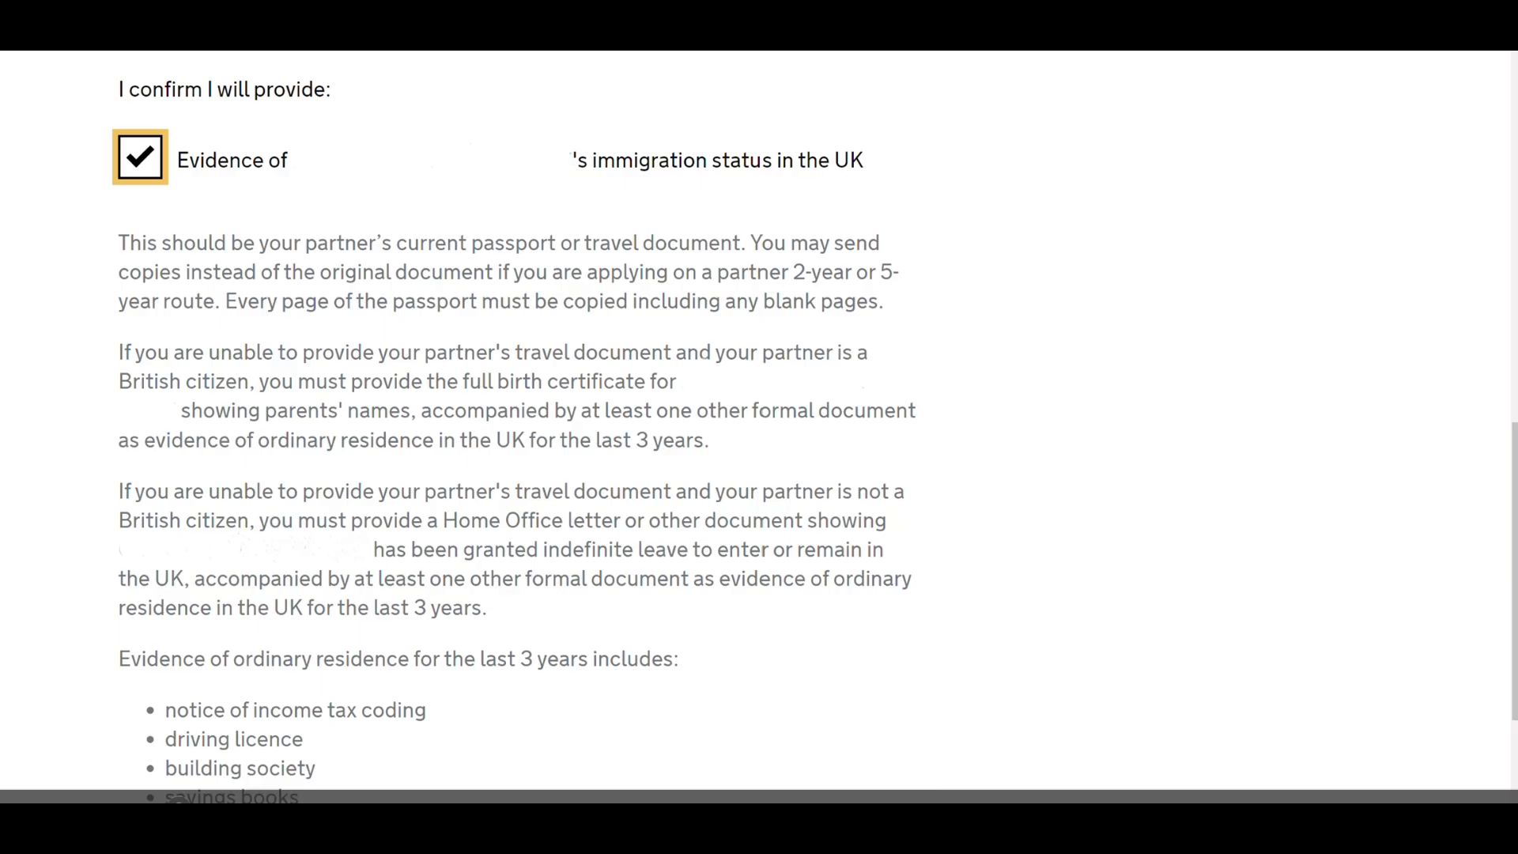
scroll(350, 622, "down", 5)
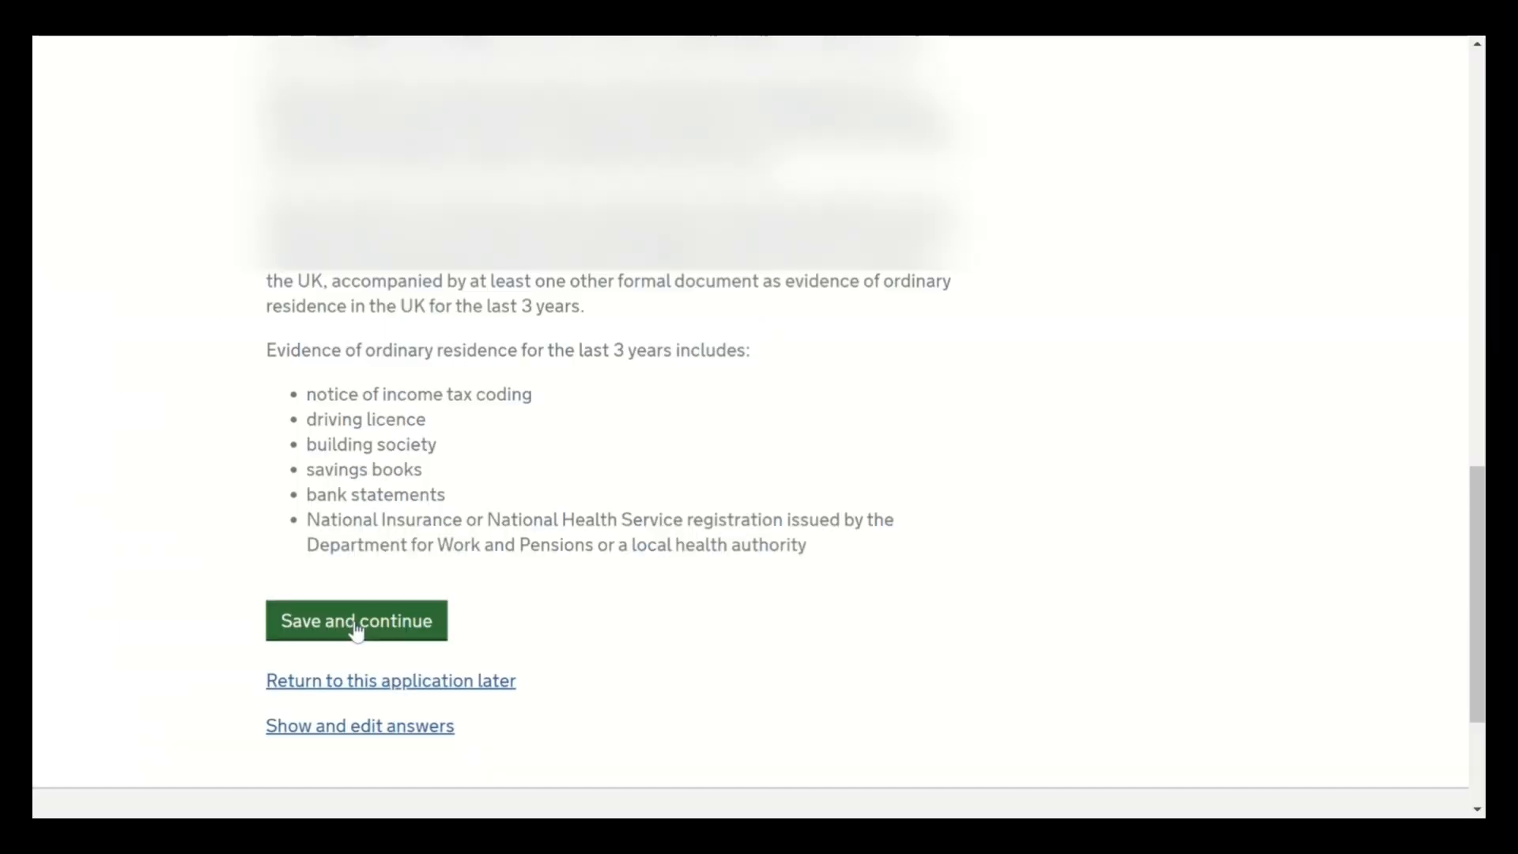
left_click(350, 622)
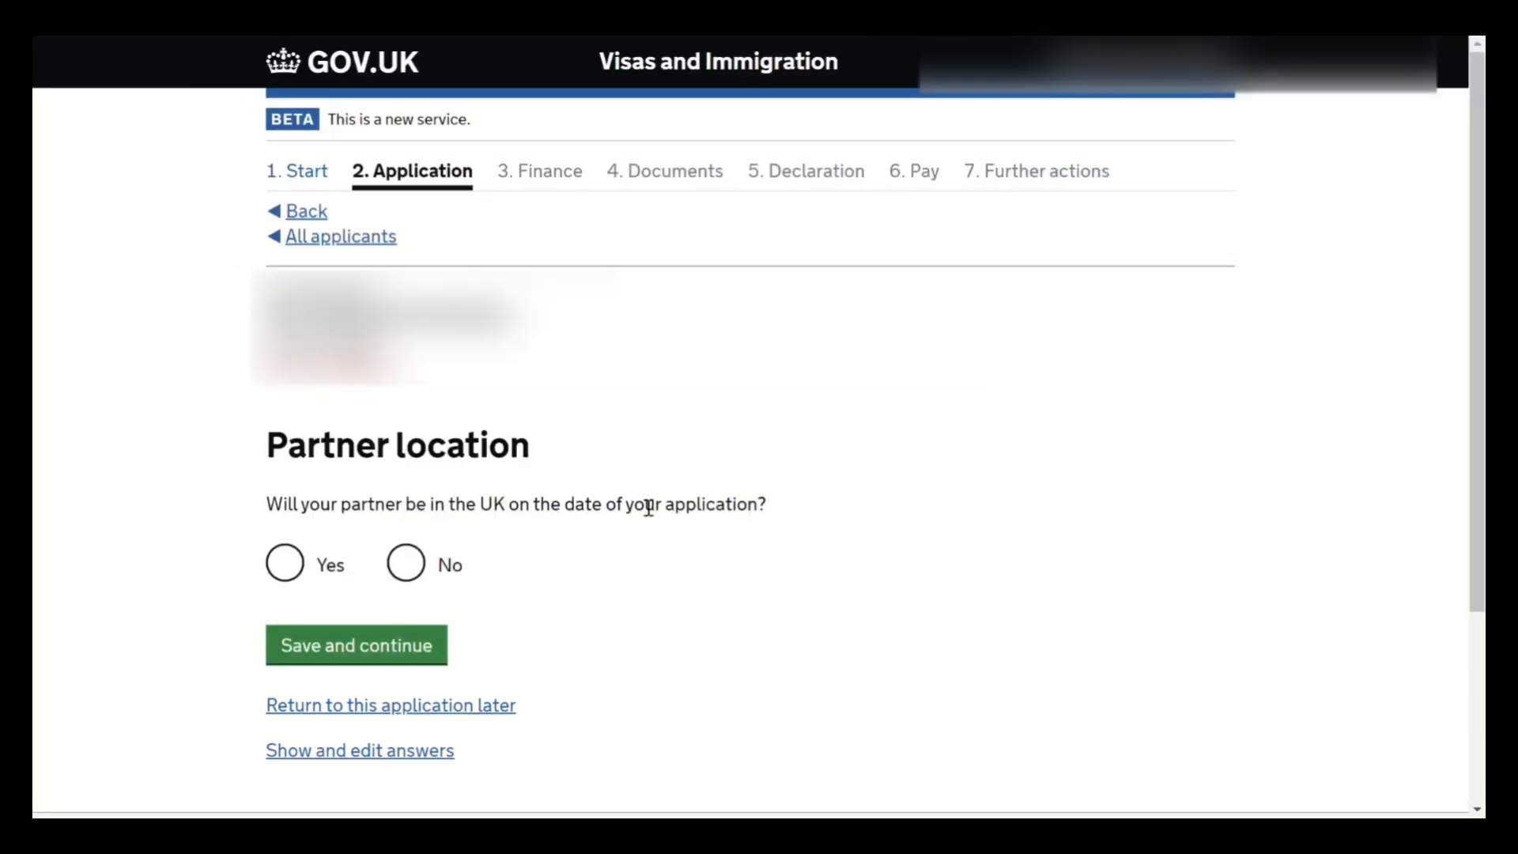
Answer Yes to the partner being in the UK on the application date and No to this being the first partner route application.
left_click(321, 565)
left_click(389, 633)
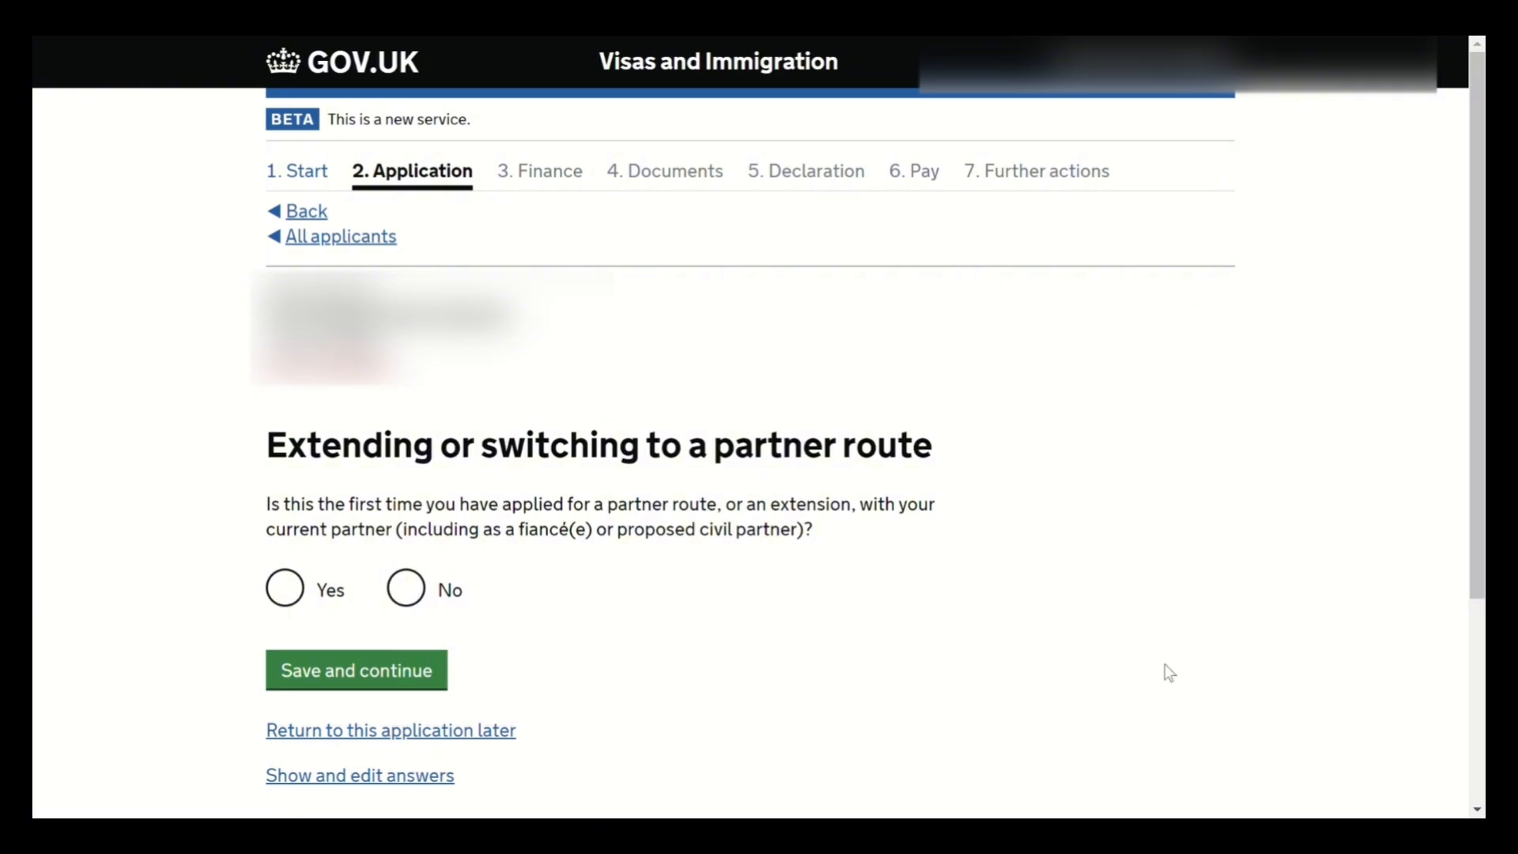
left_click(410, 597)
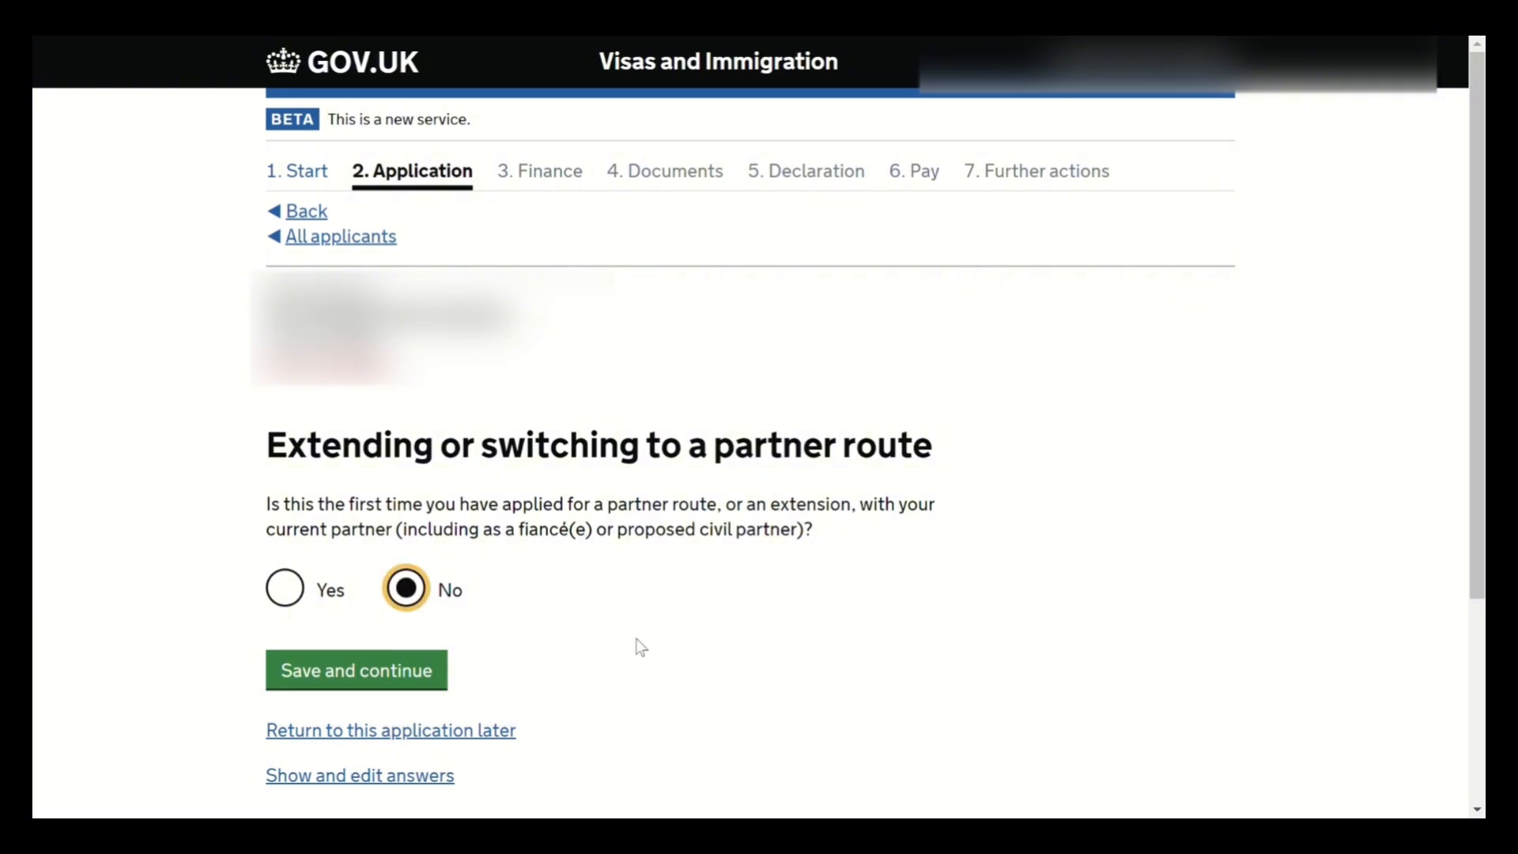
left_click(391, 684)
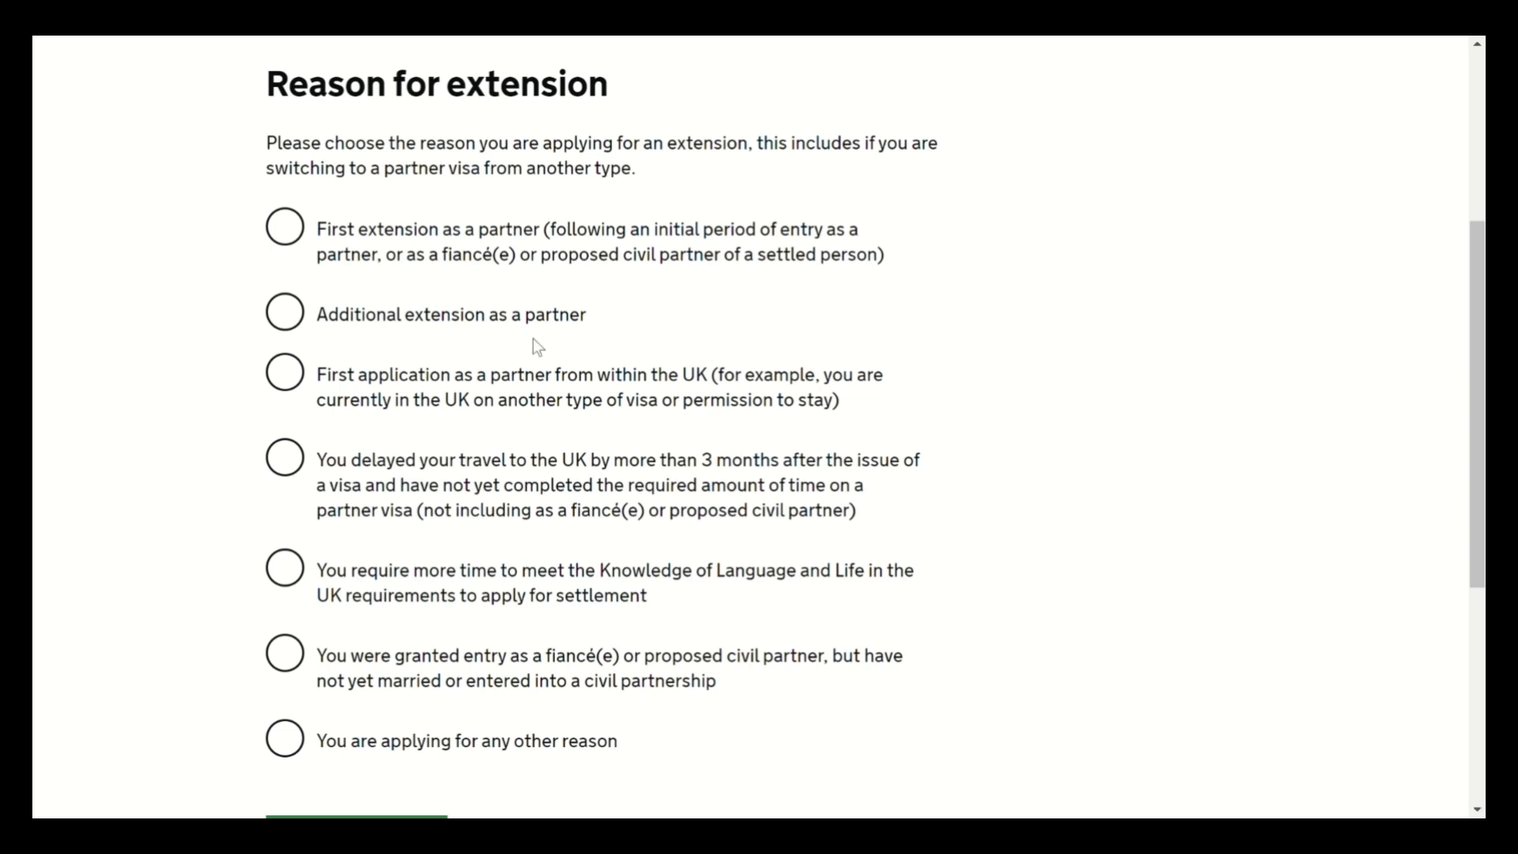
Set the reason for extension to Additional extension as a partner, and answer No to any previous marriage or civil partnership.
left_click(276, 314)
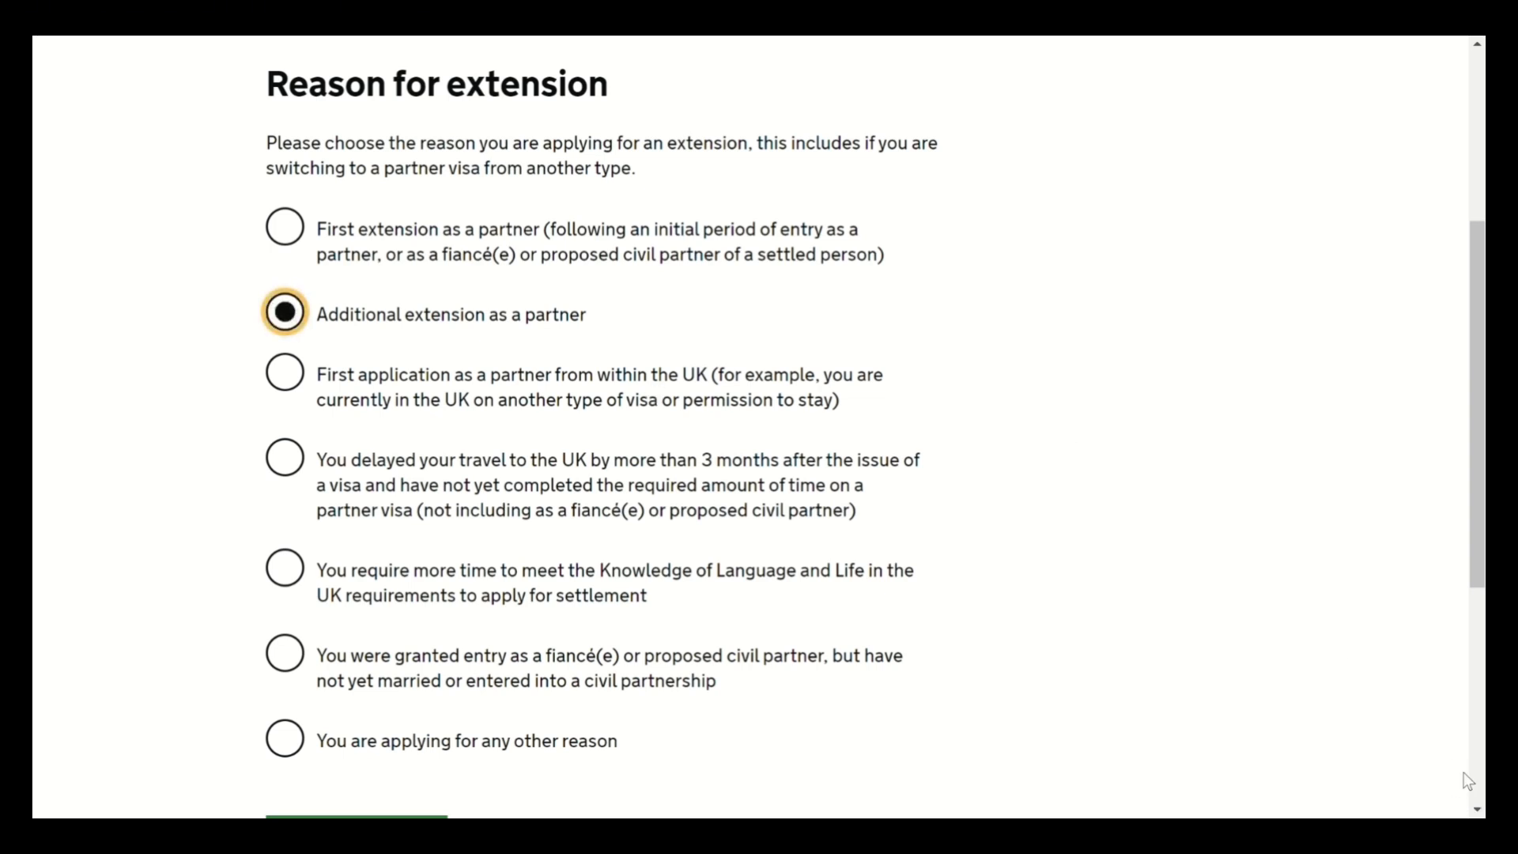
left_click(1477, 810)
left_click(1477, 809)
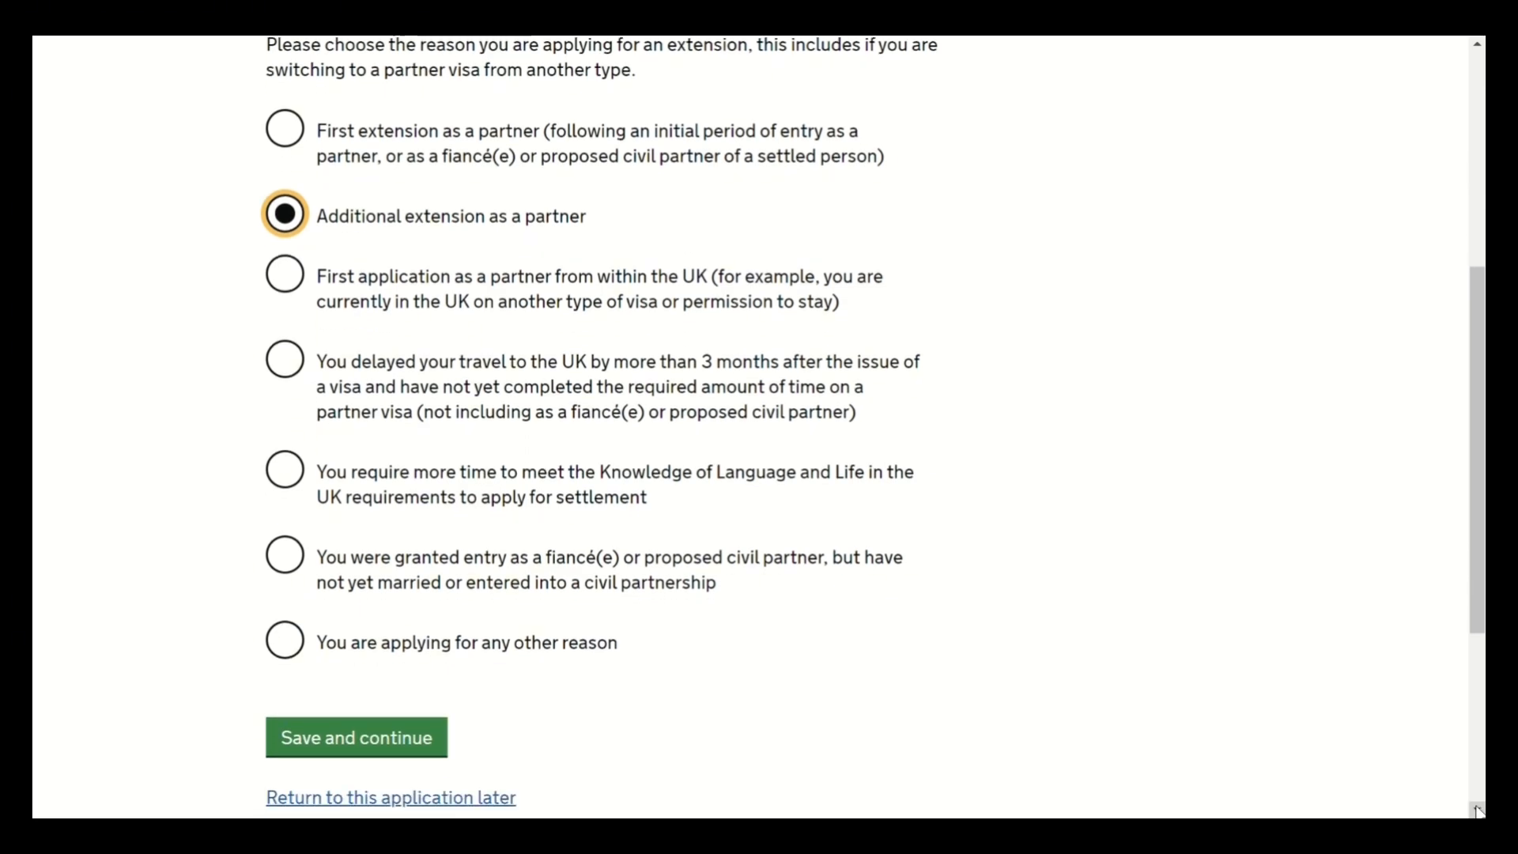
left_click(390, 739)
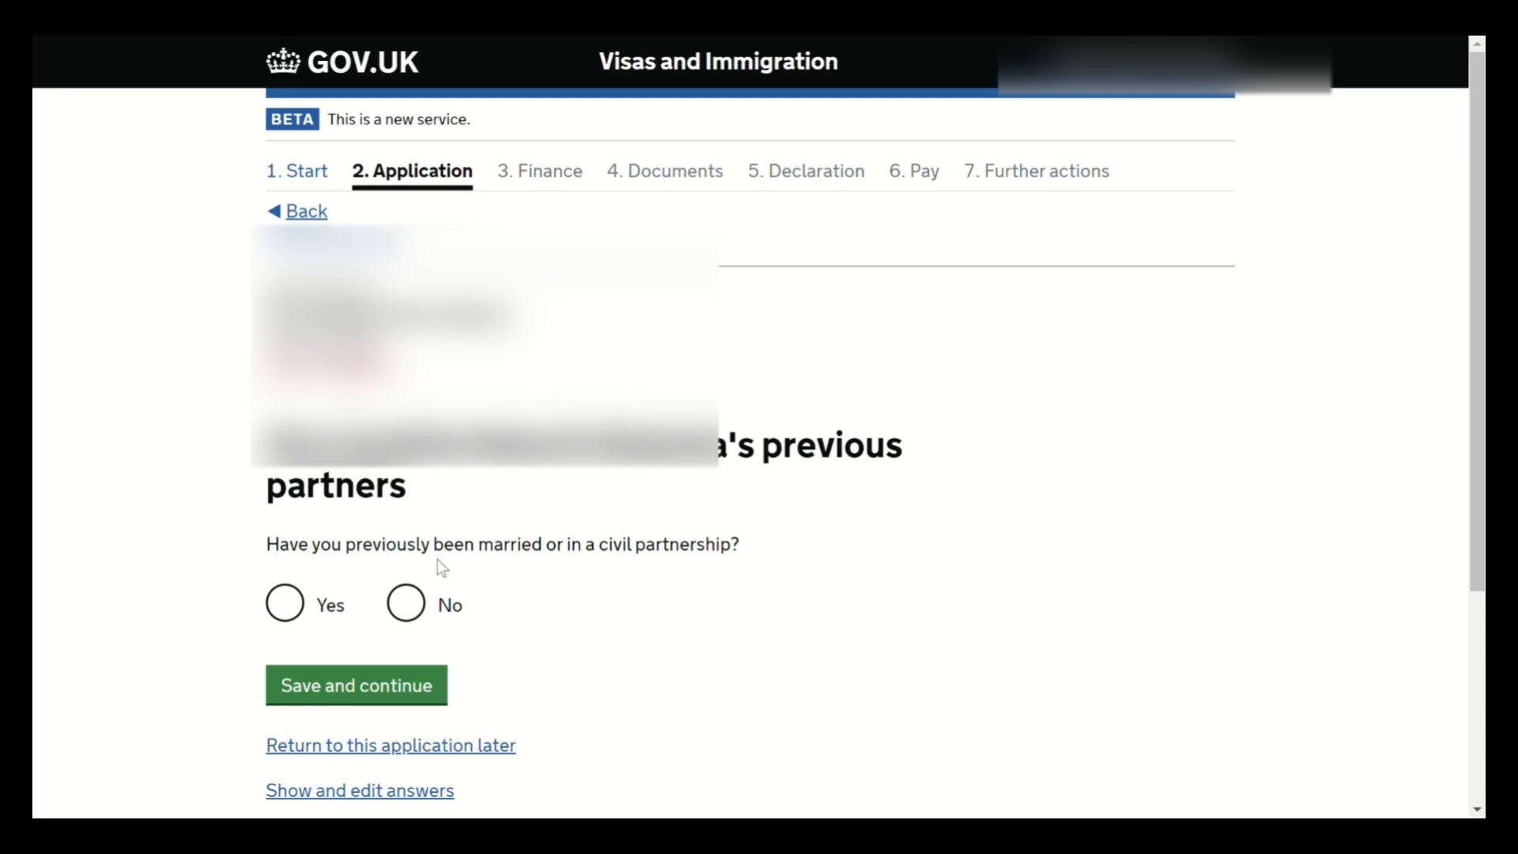
left_click(406, 605)
left_click(386, 683)
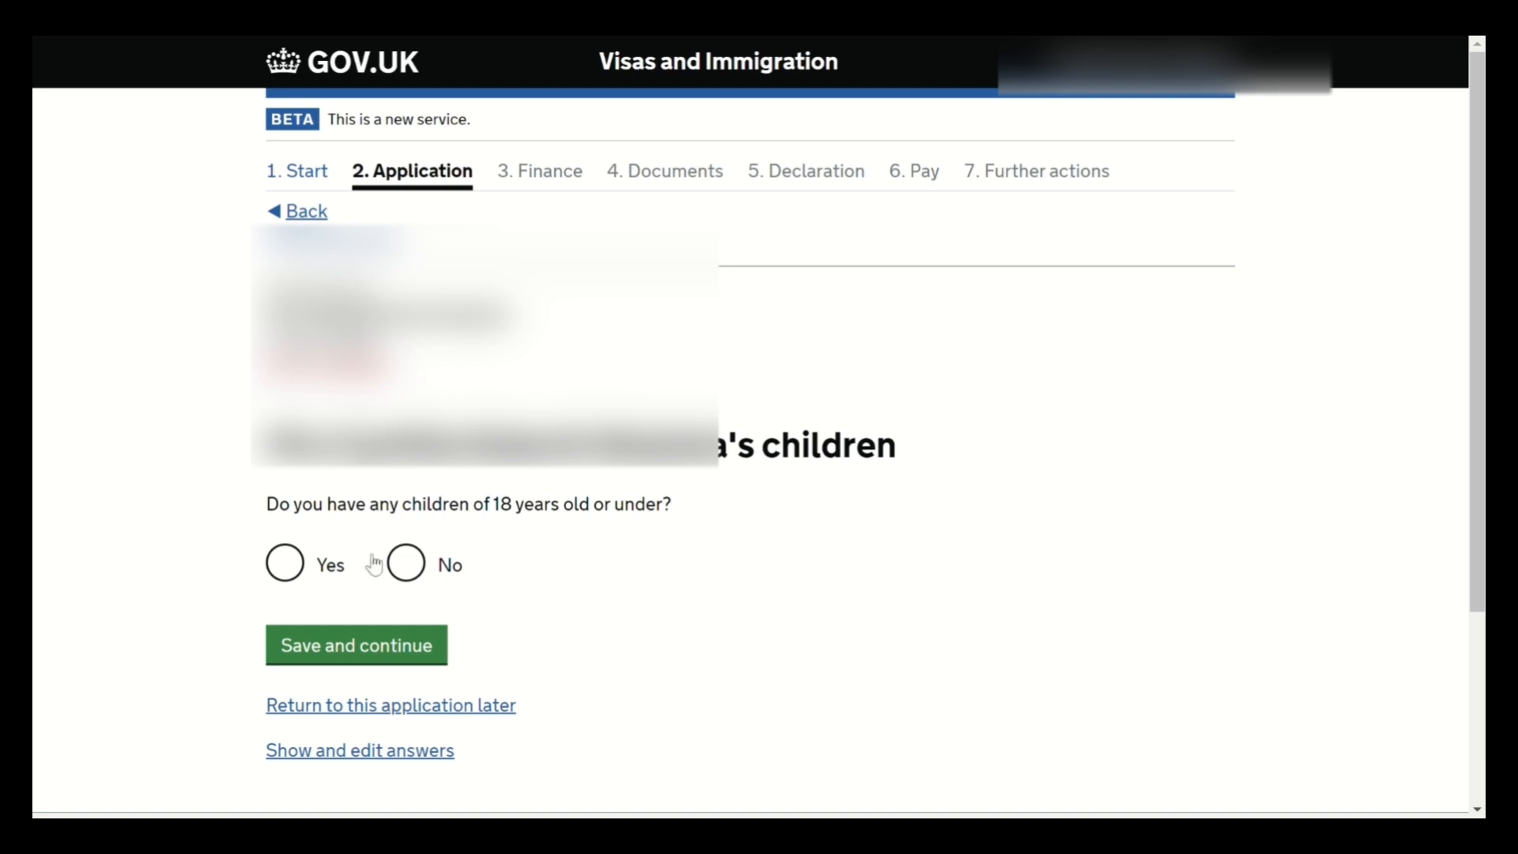
Declare children aged 18 or under who are not all applying, explain why they are not, and save the answers.
left_click(289, 575)
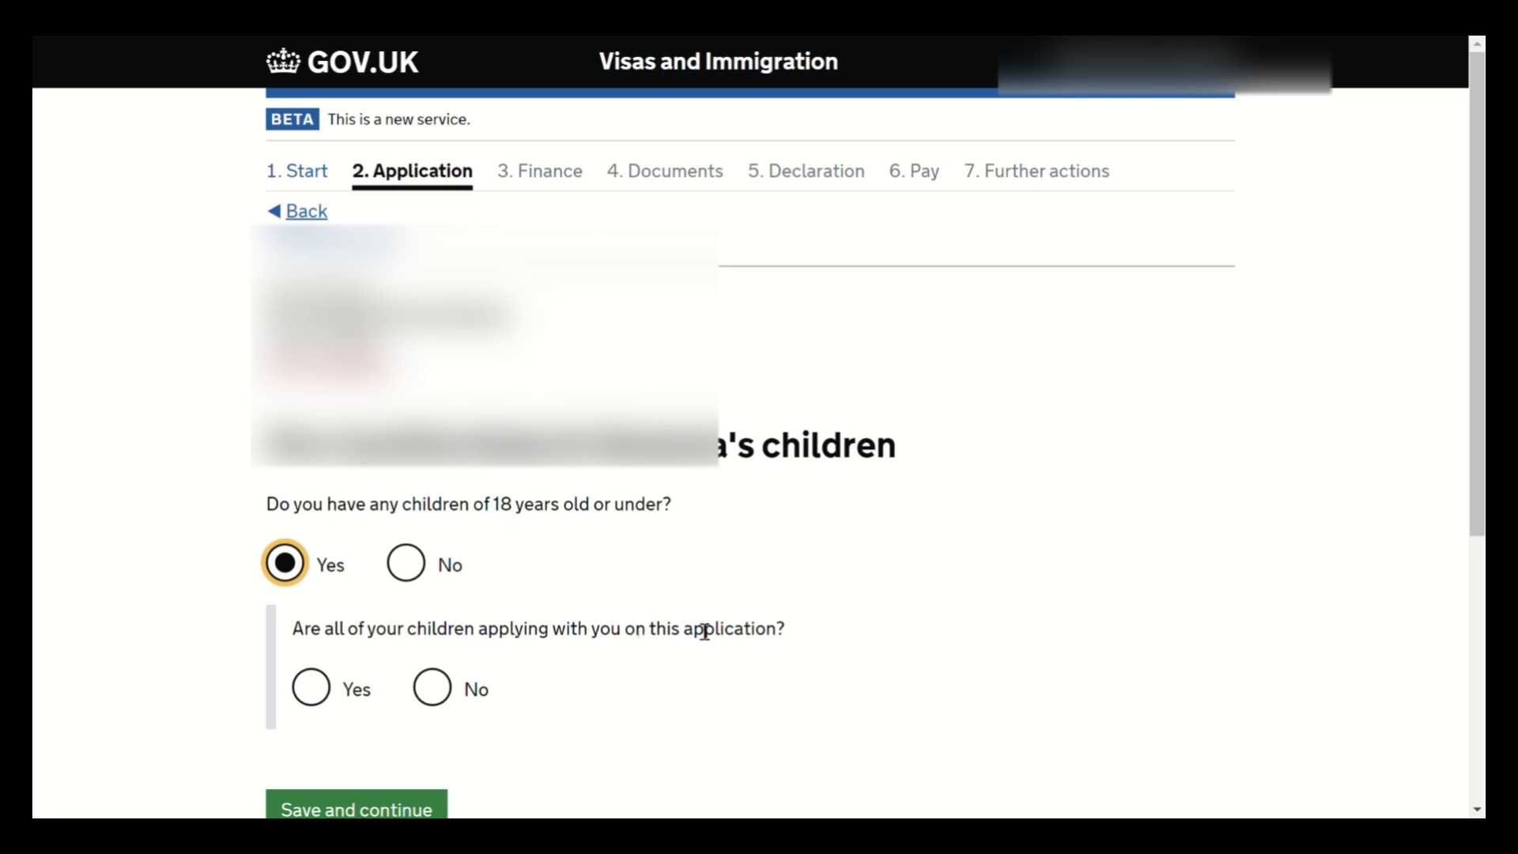
left_click(436, 696)
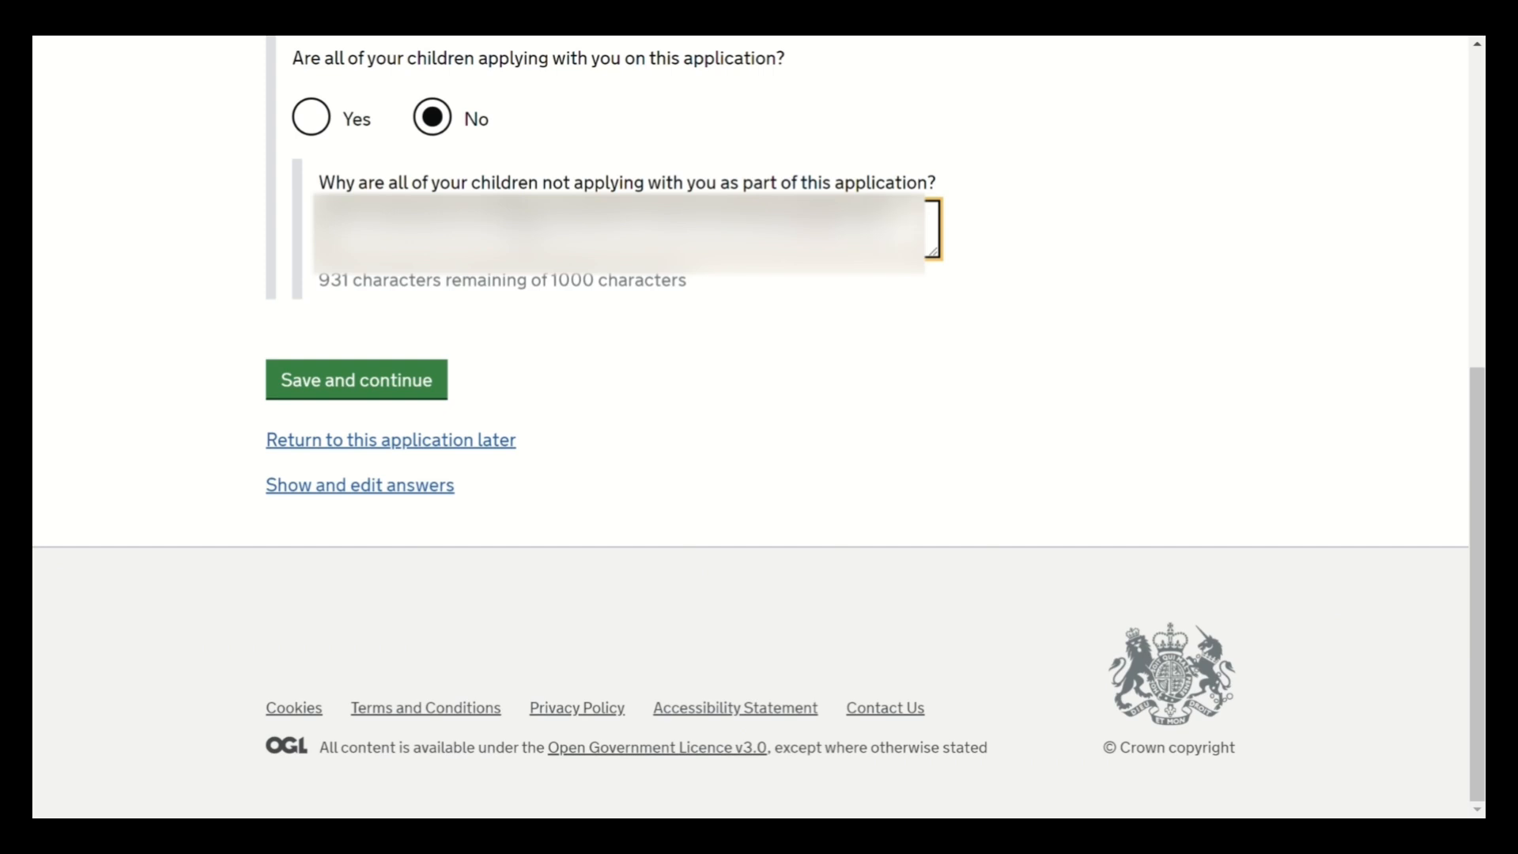
type("??????")
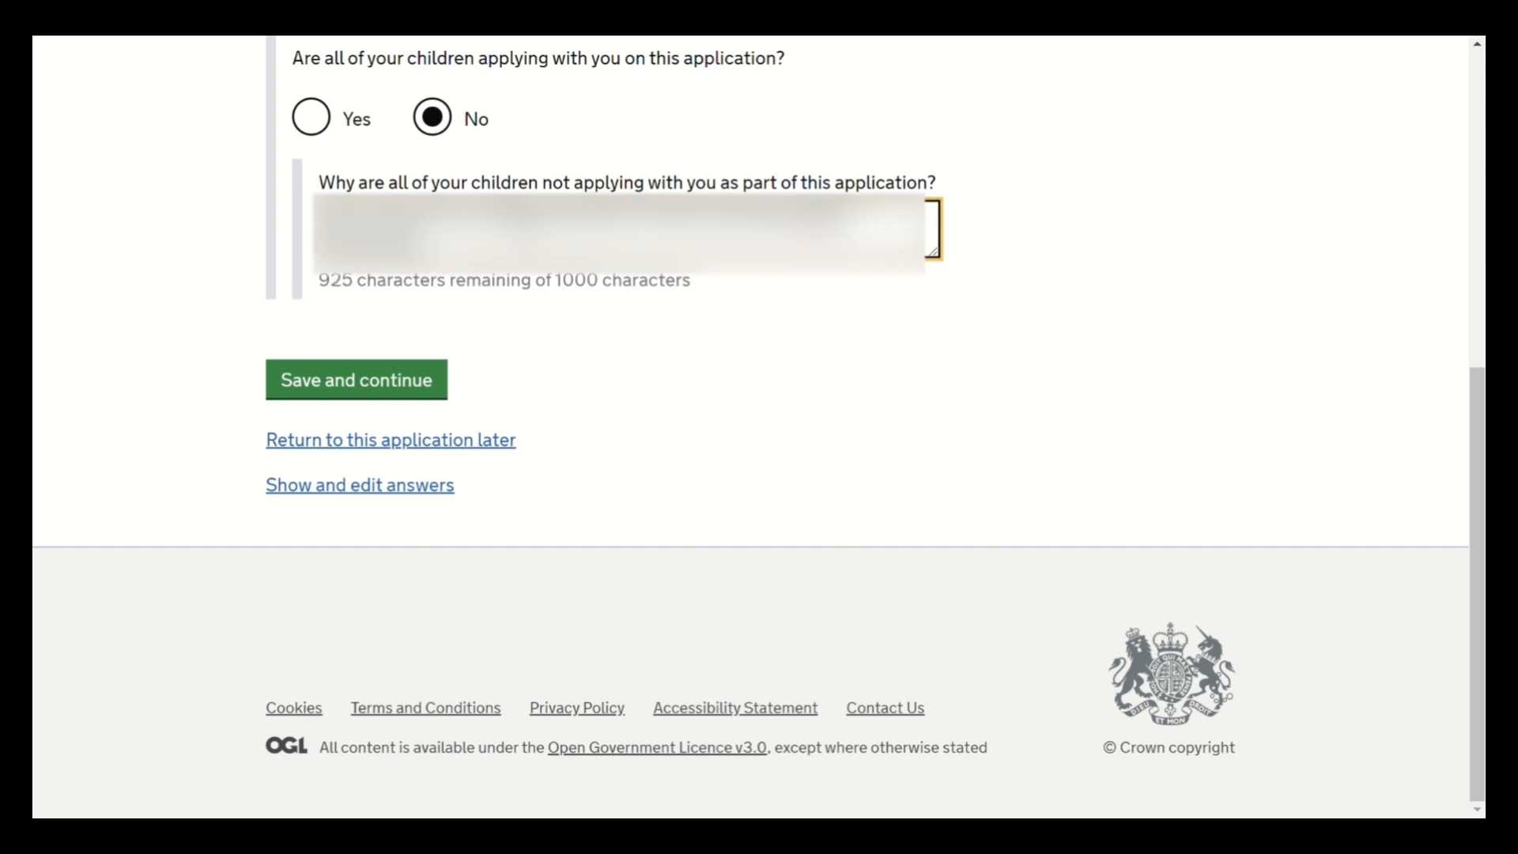
type("??")
left_click(352, 385)
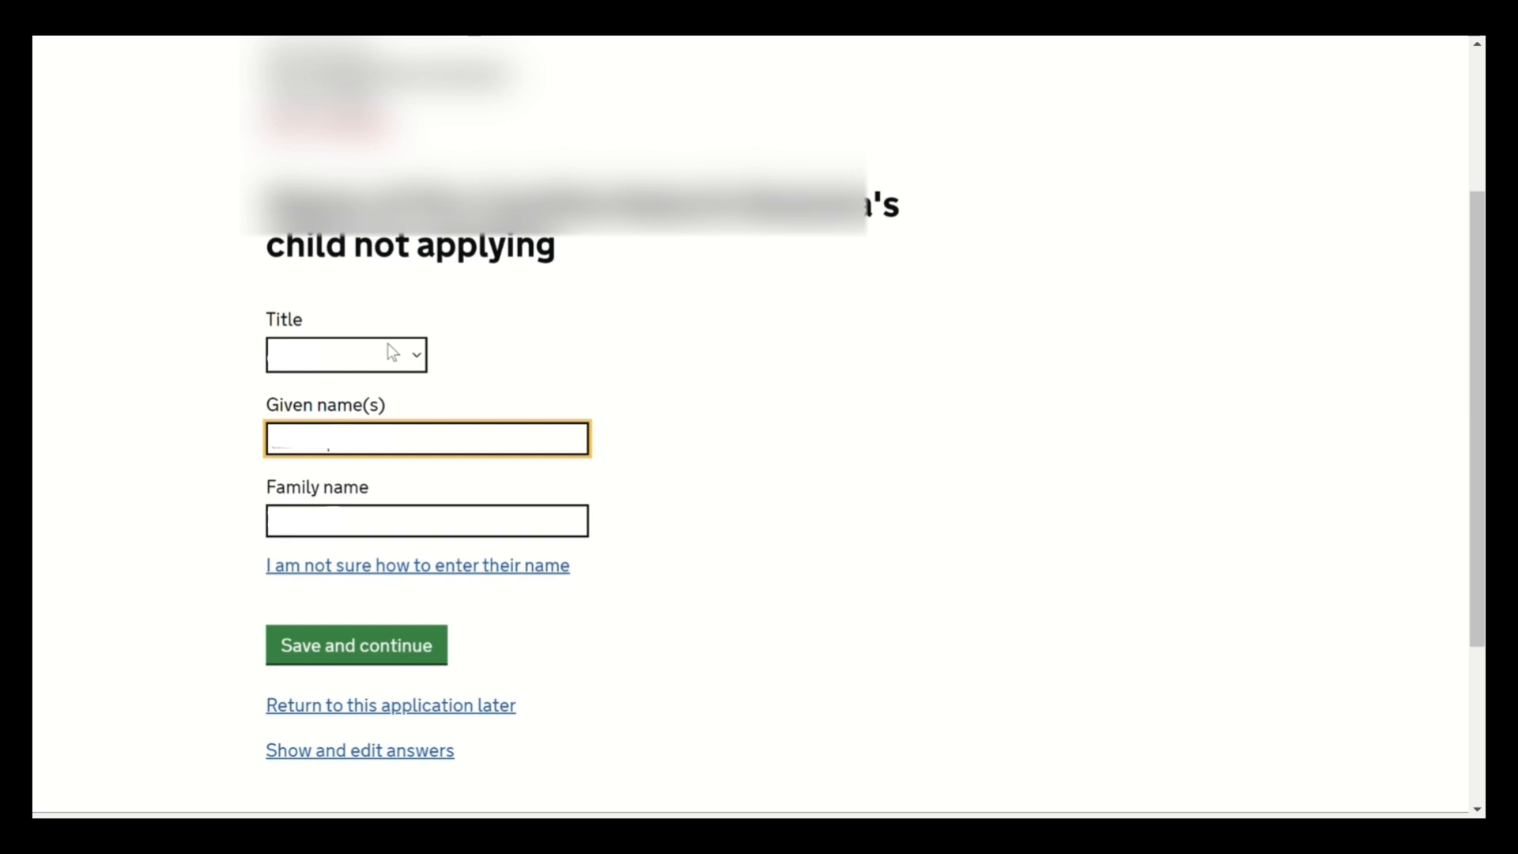
Complete and save the non-applying child's name, nationality and birth details, along with the parental responsibility statement.
key("Tab")
left_click(435, 652)
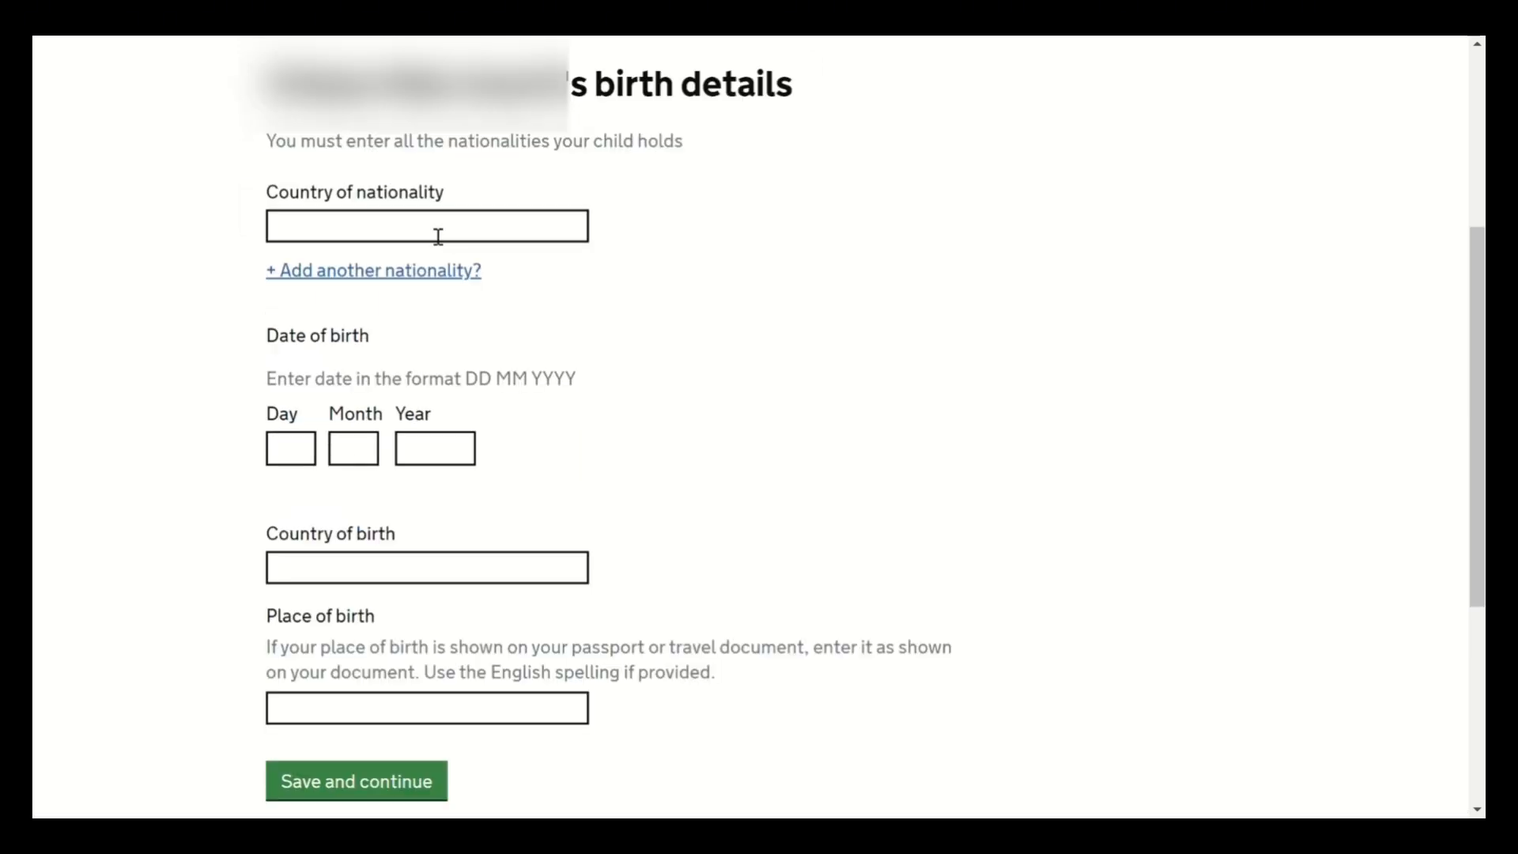
left_click(439, 237)
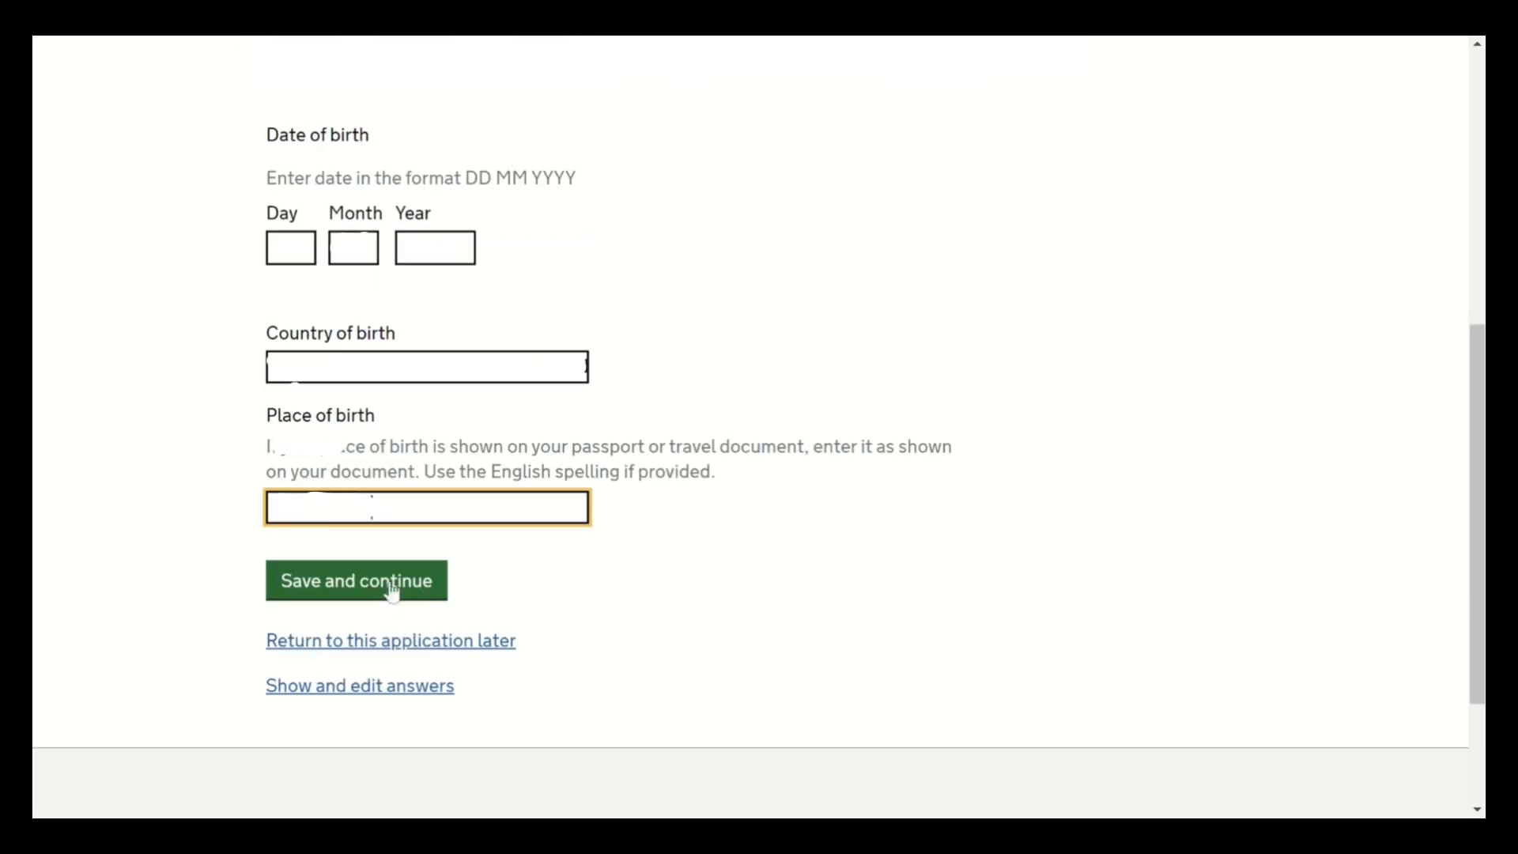
left_click(390, 585)
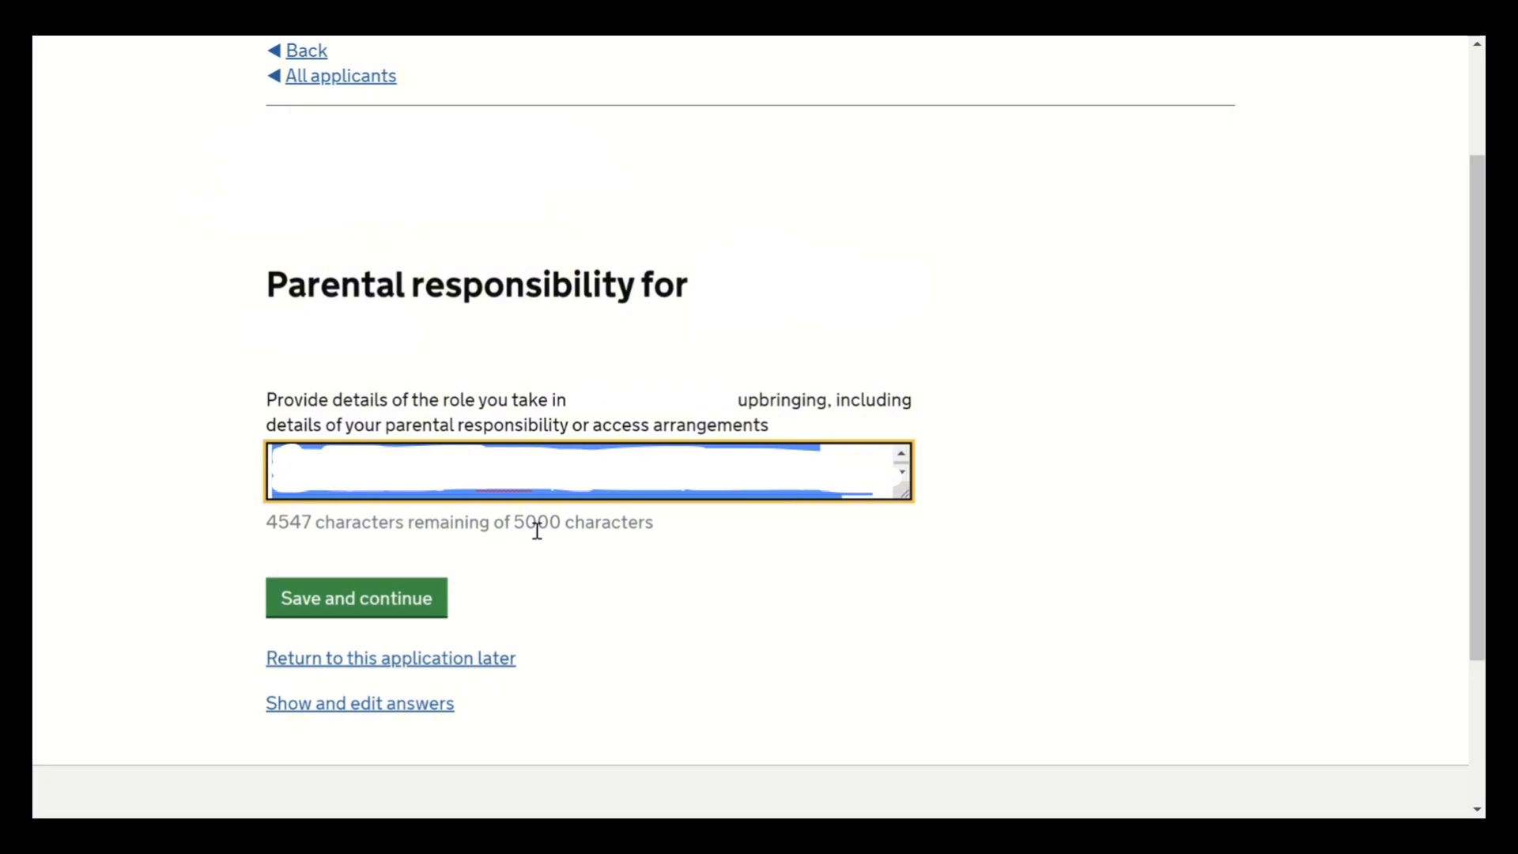
left_click(384, 606)
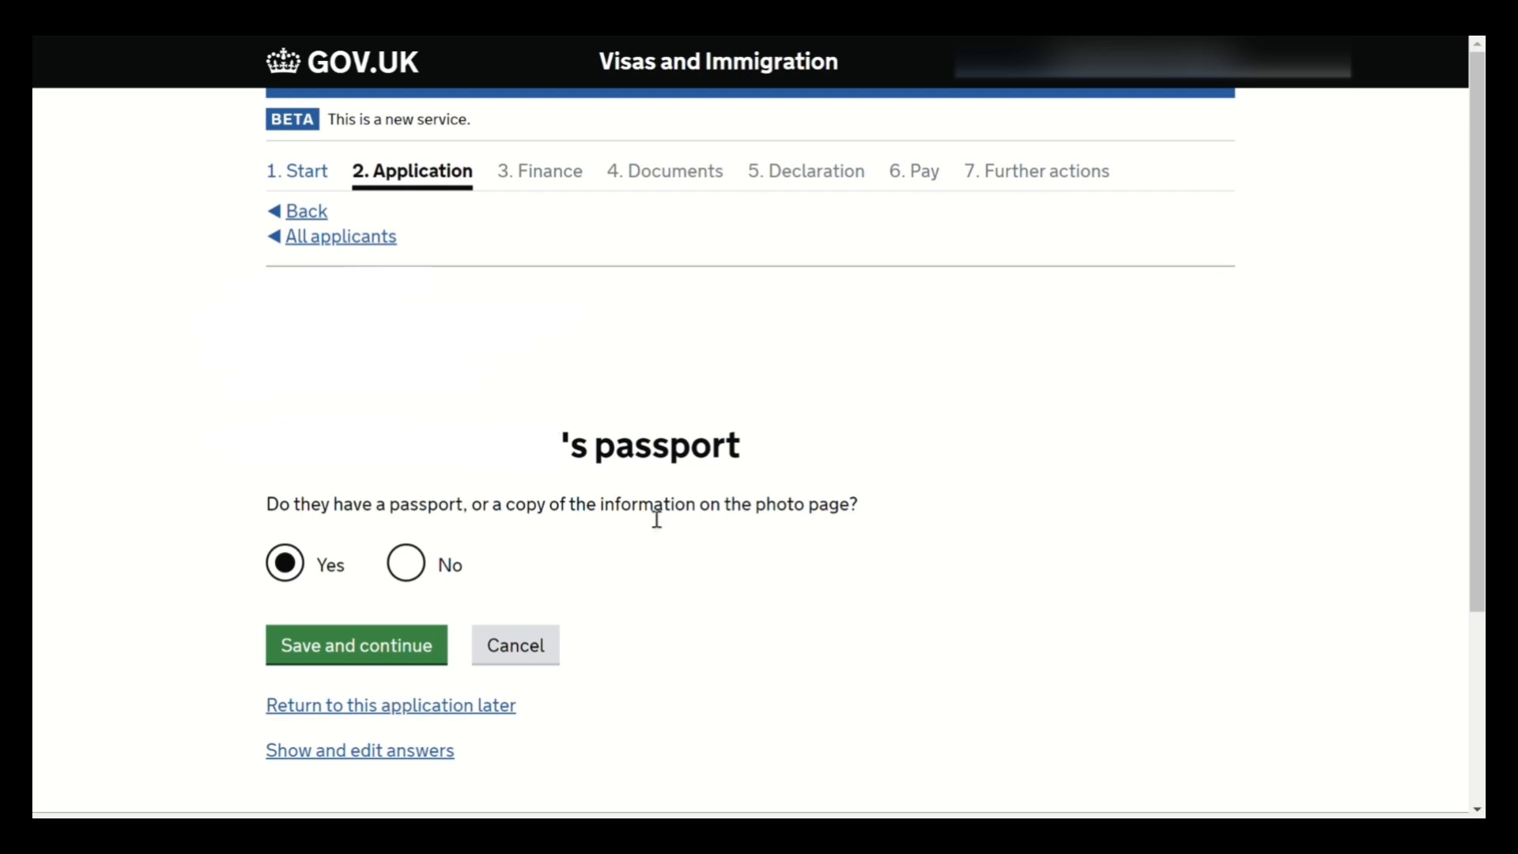
Complete the non-applying child's passport section, setting the answer on whether they have a passport to No, and save it.
left_click(406, 564)
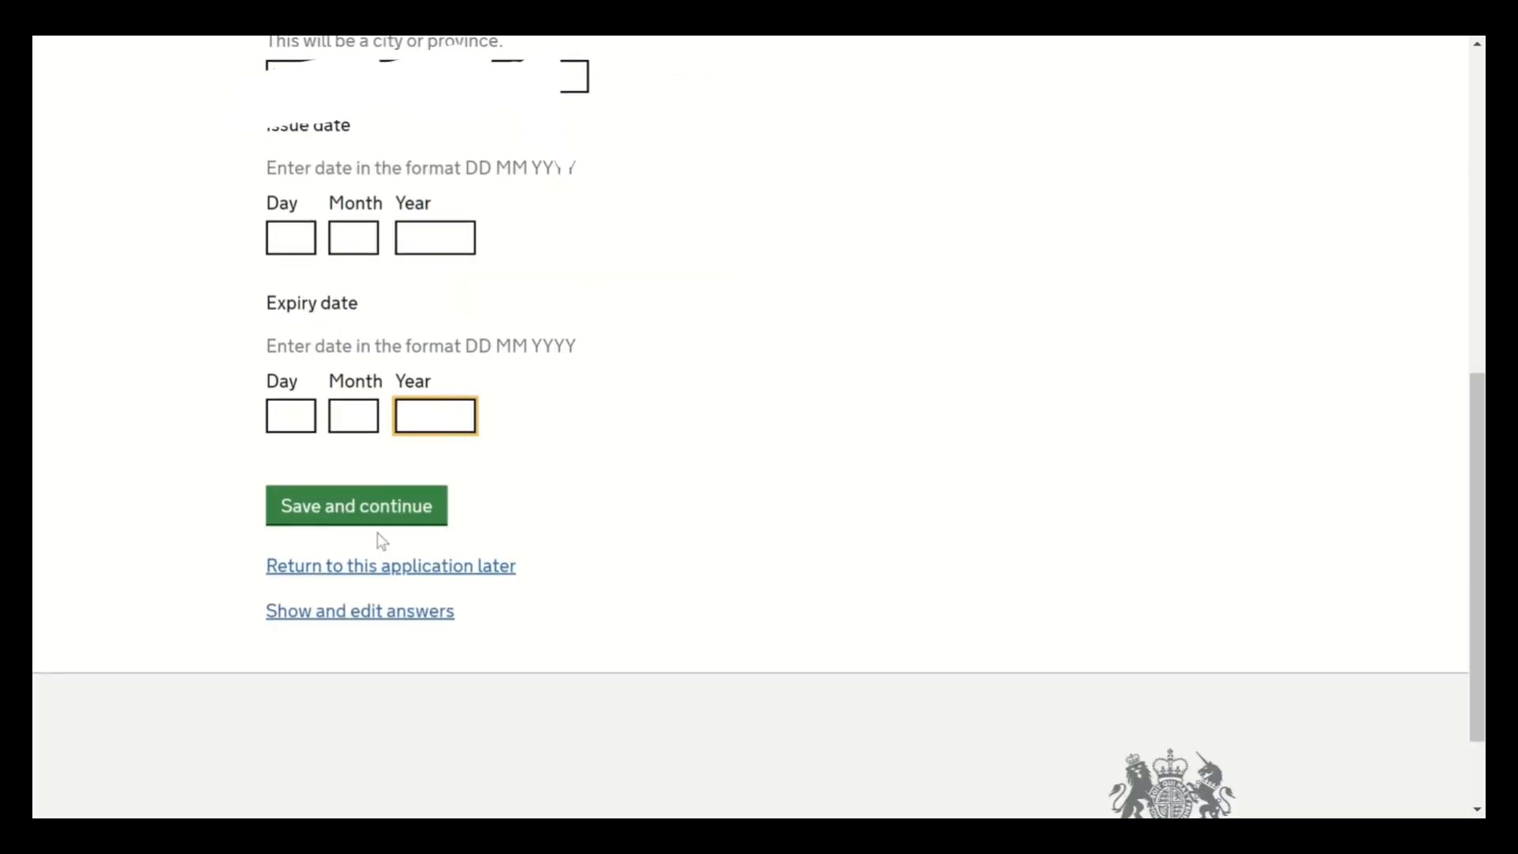
left_click(377, 511)
left_click(418, 567)
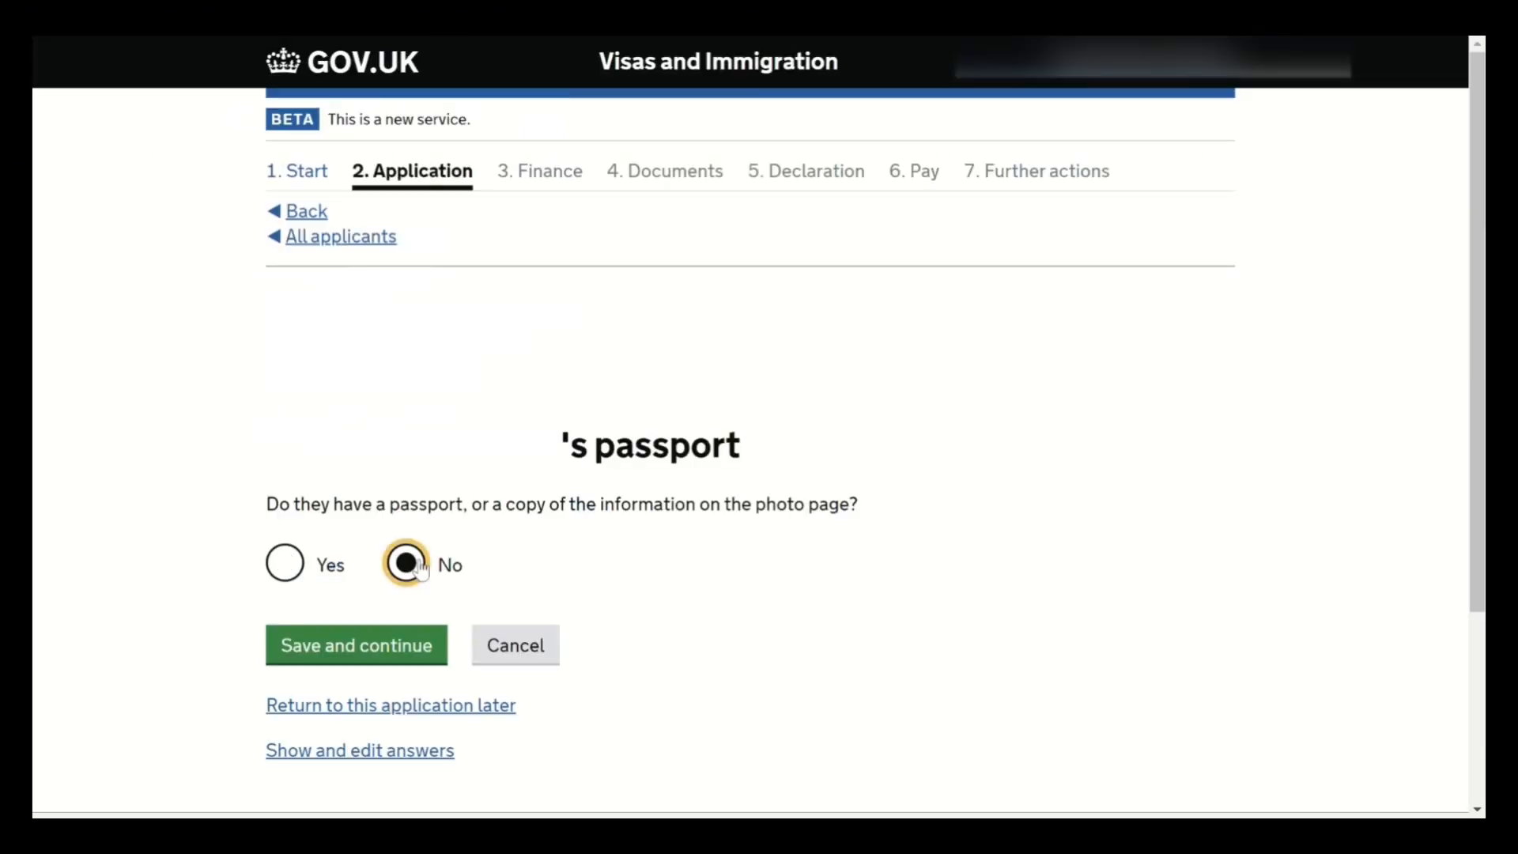
left_click(385, 645)
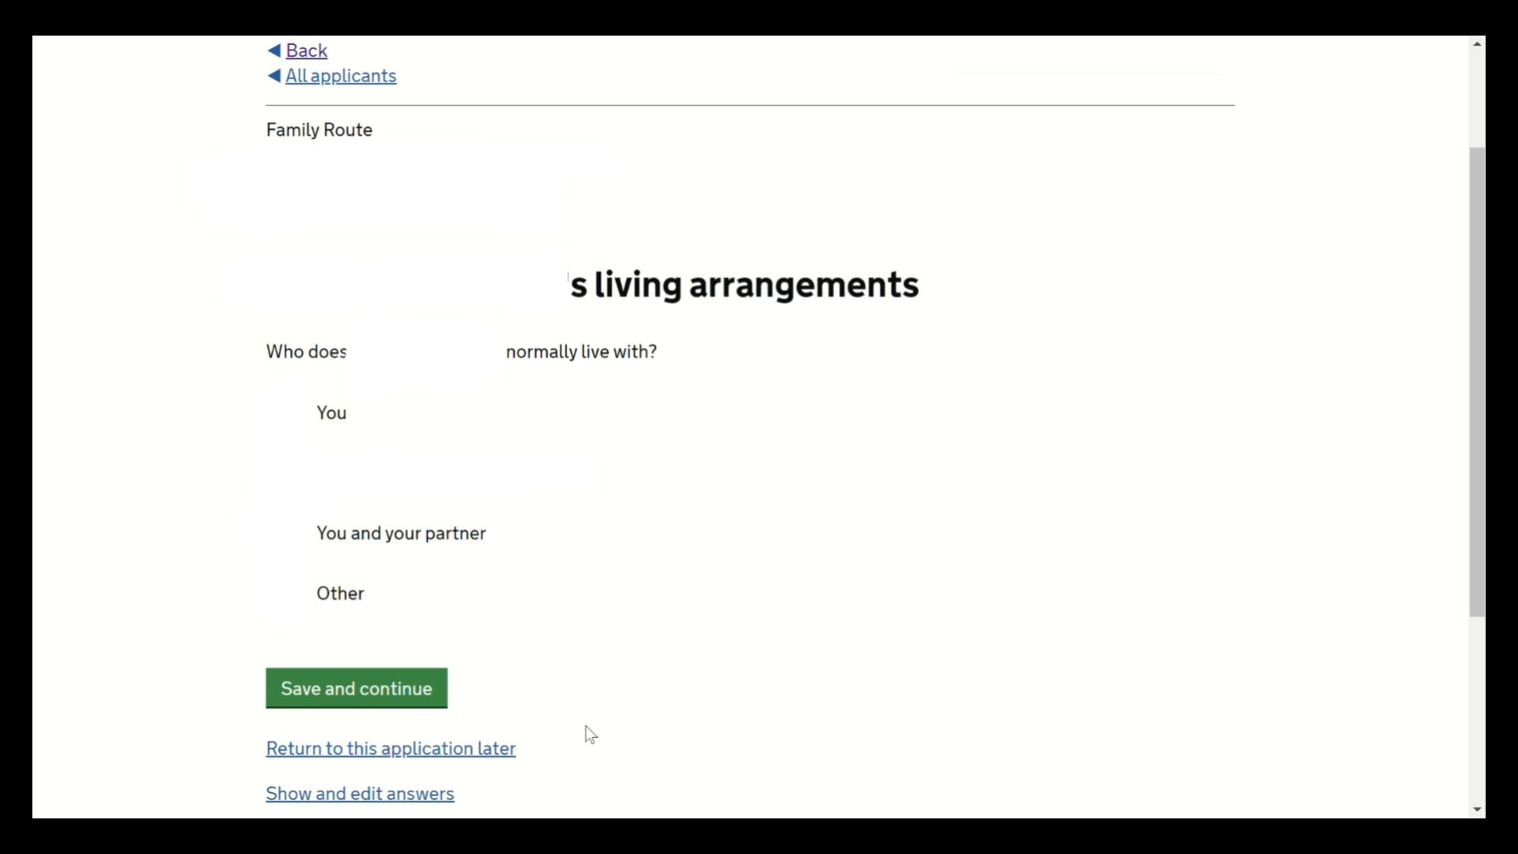
Save who the child normally lives with and whether there are any other non-applying children.
left_click(411, 703)
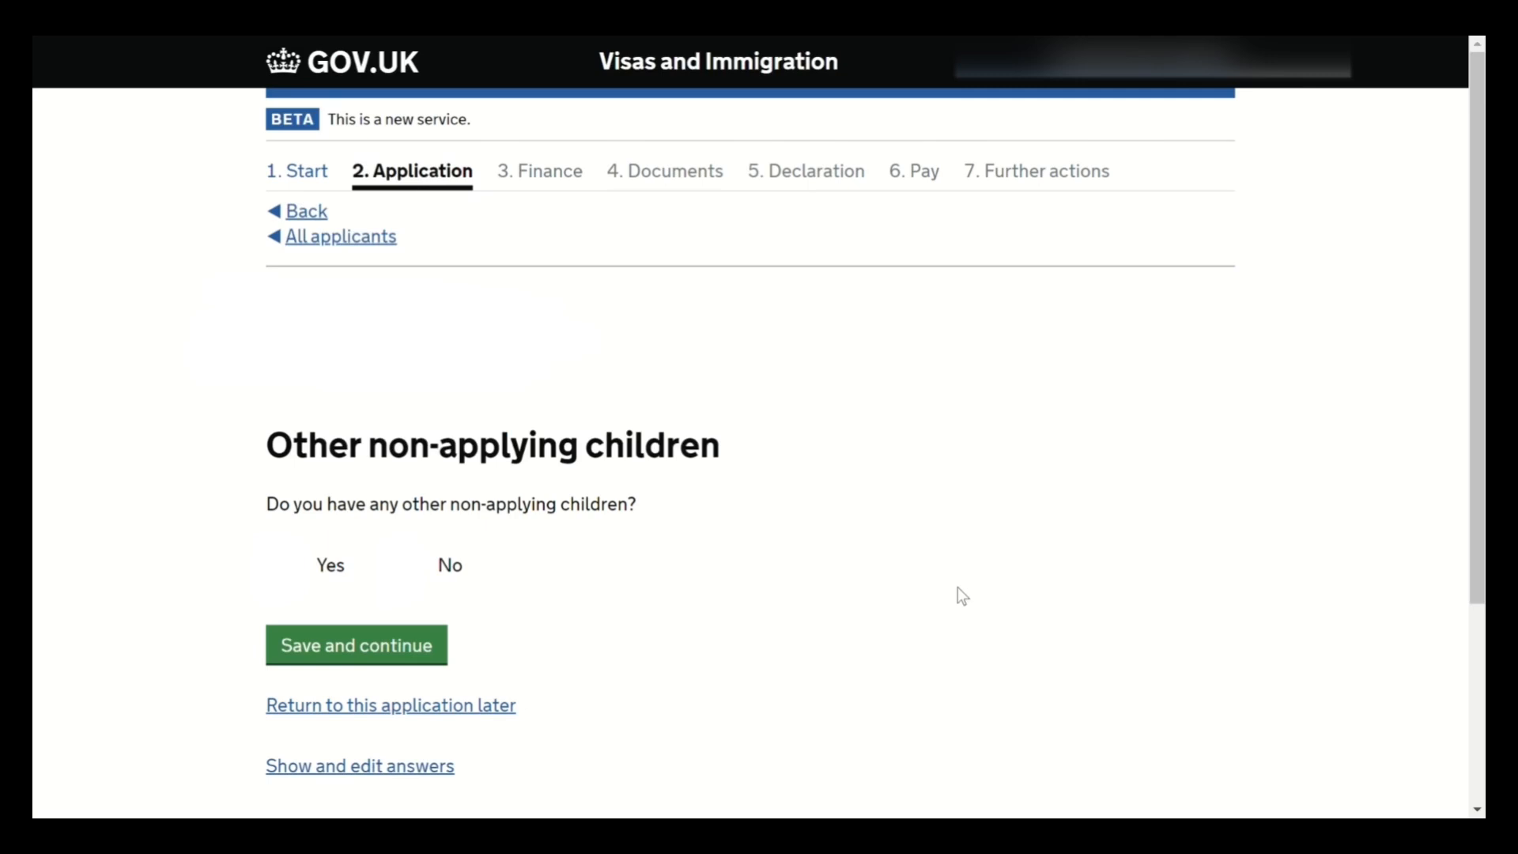
left_click(369, 653)
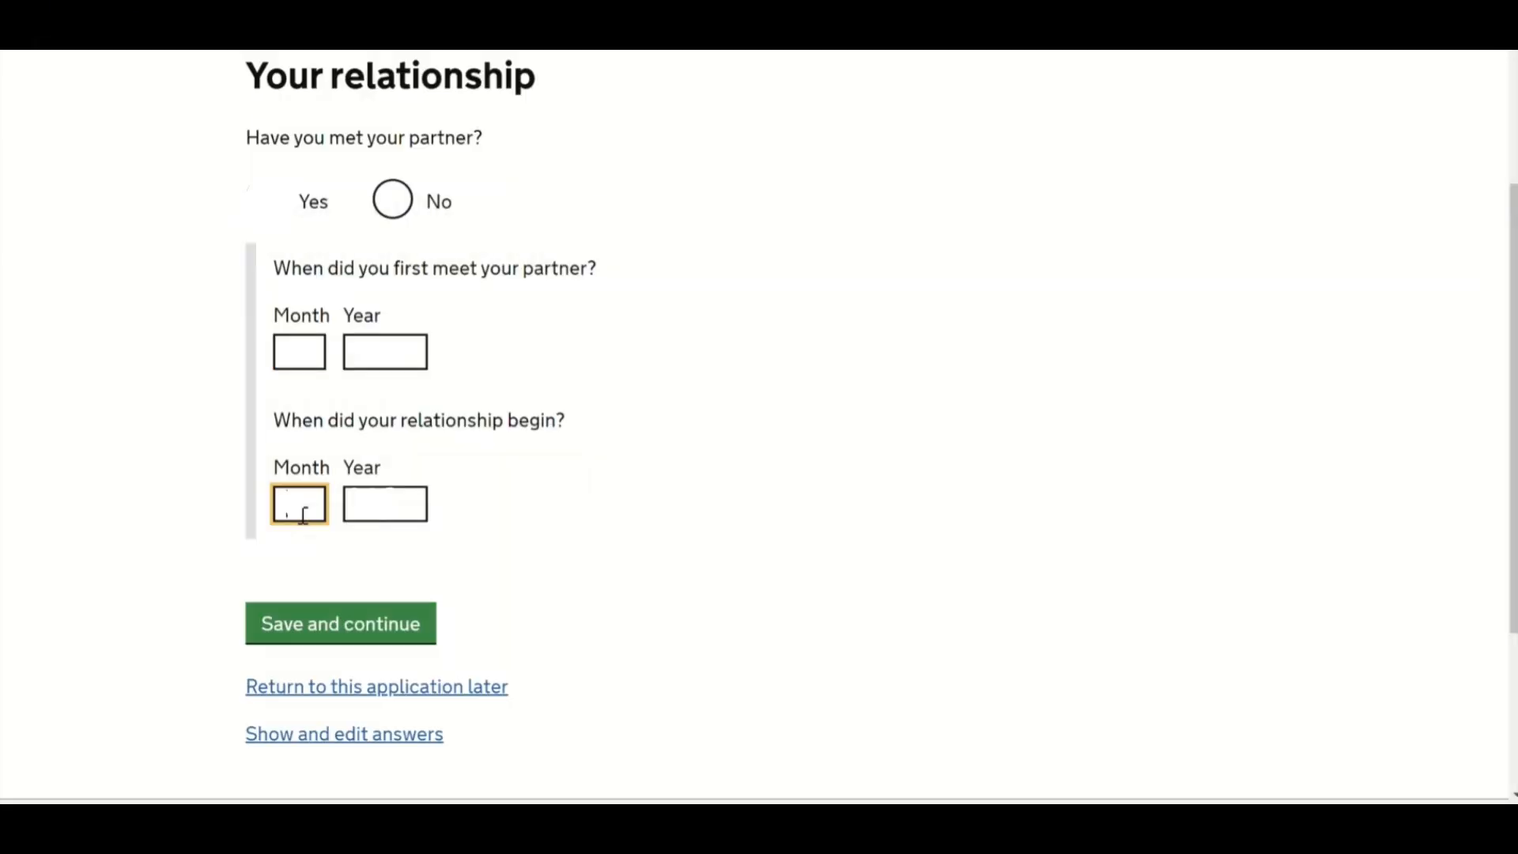
Enter when the relationship with the partner began and where the couple first met, and save both pages.
left_click(407, 516)
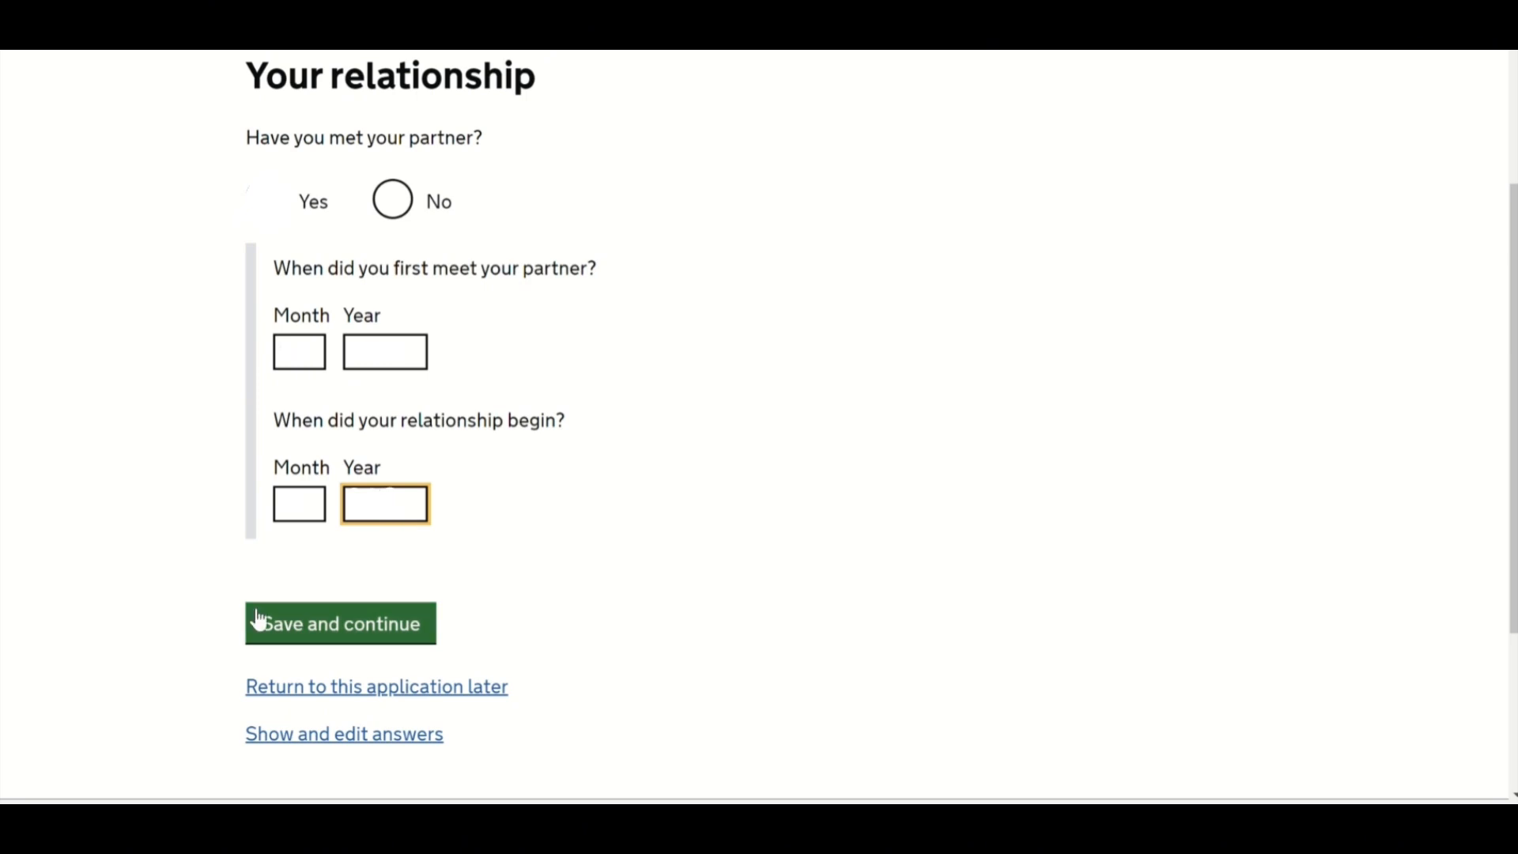
left_click(321, 635)
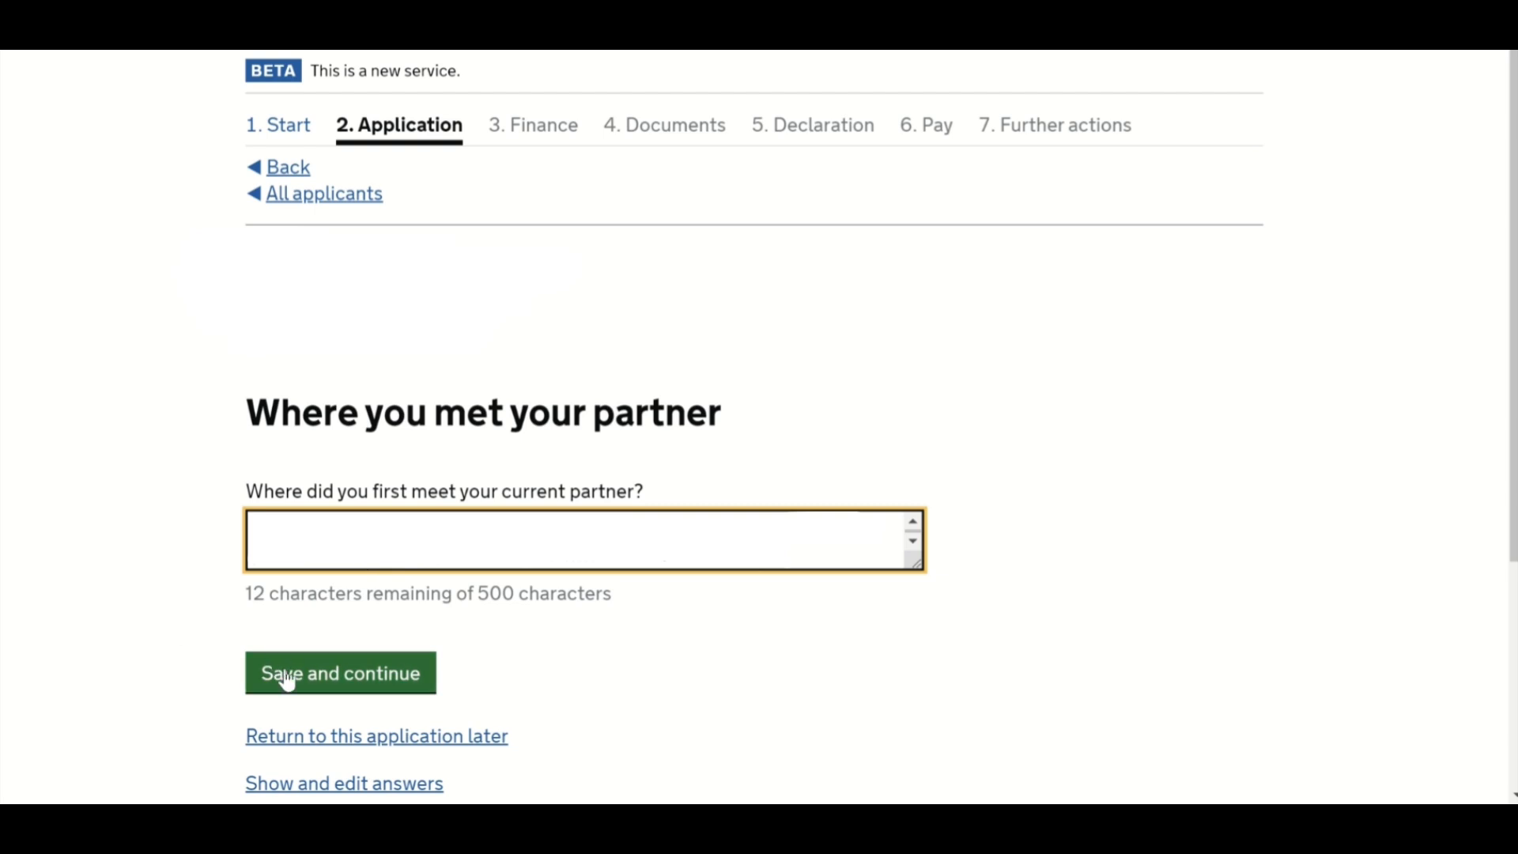
left_click(286, 676)
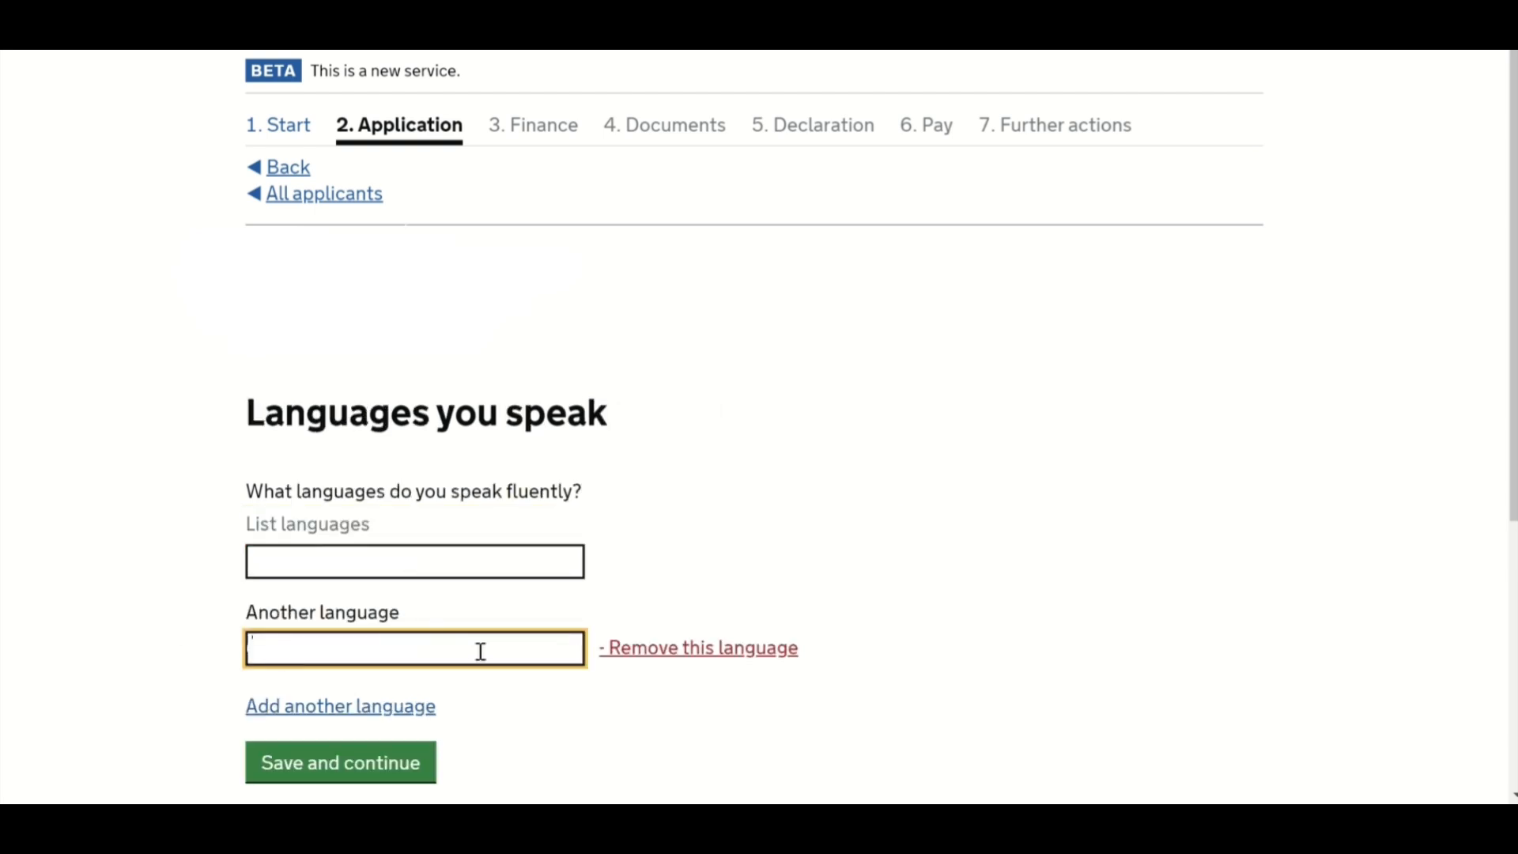
Save the languages both partners speak fluently, and answer Yes to shared financial responsibilities, listing them with each person's monthly payments.
left_click(396, 766)
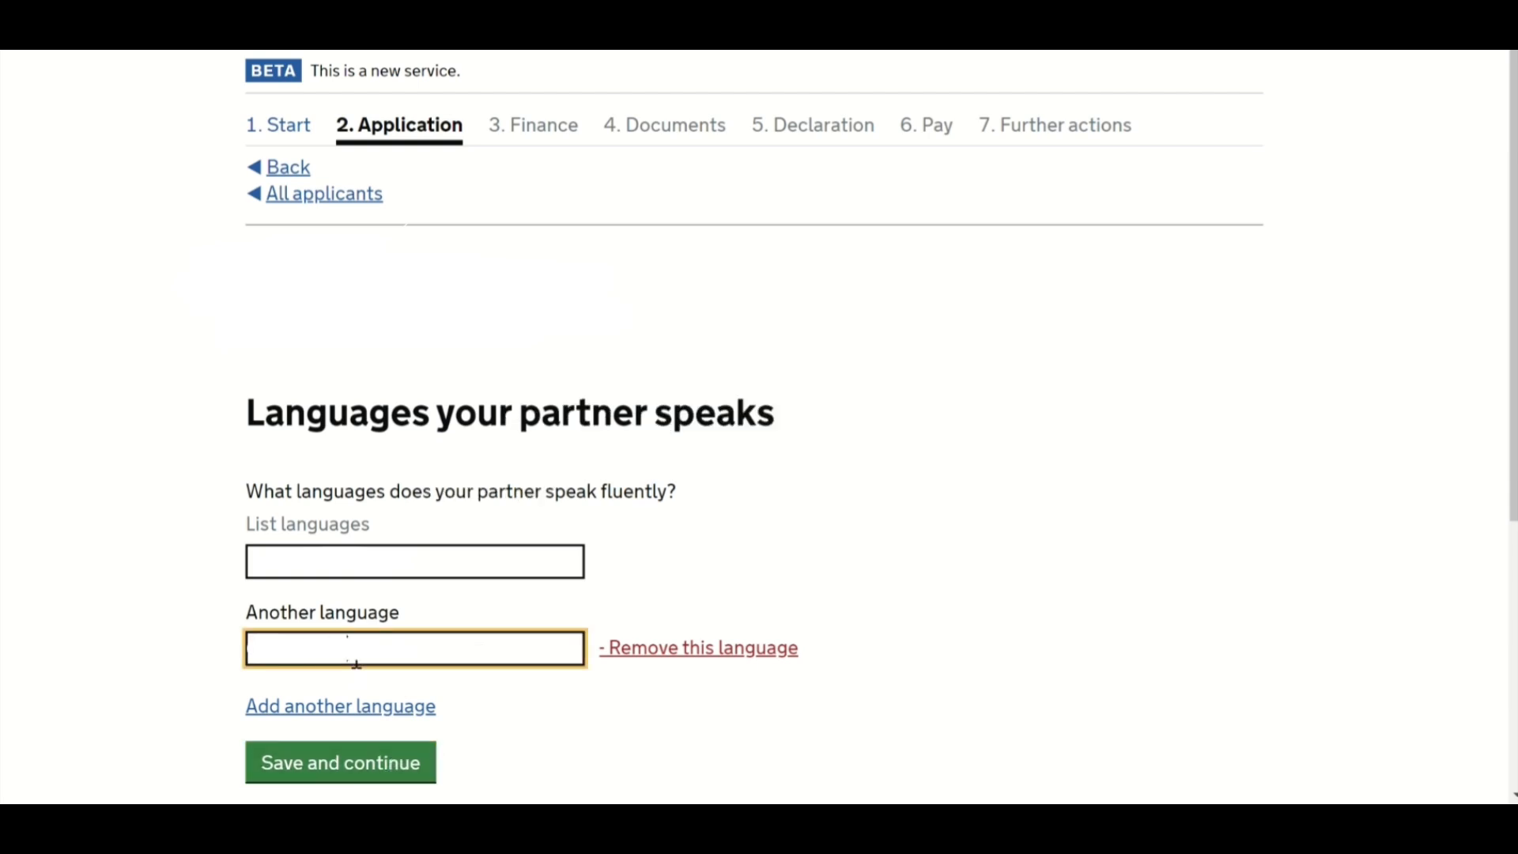
left_click(345, 759)
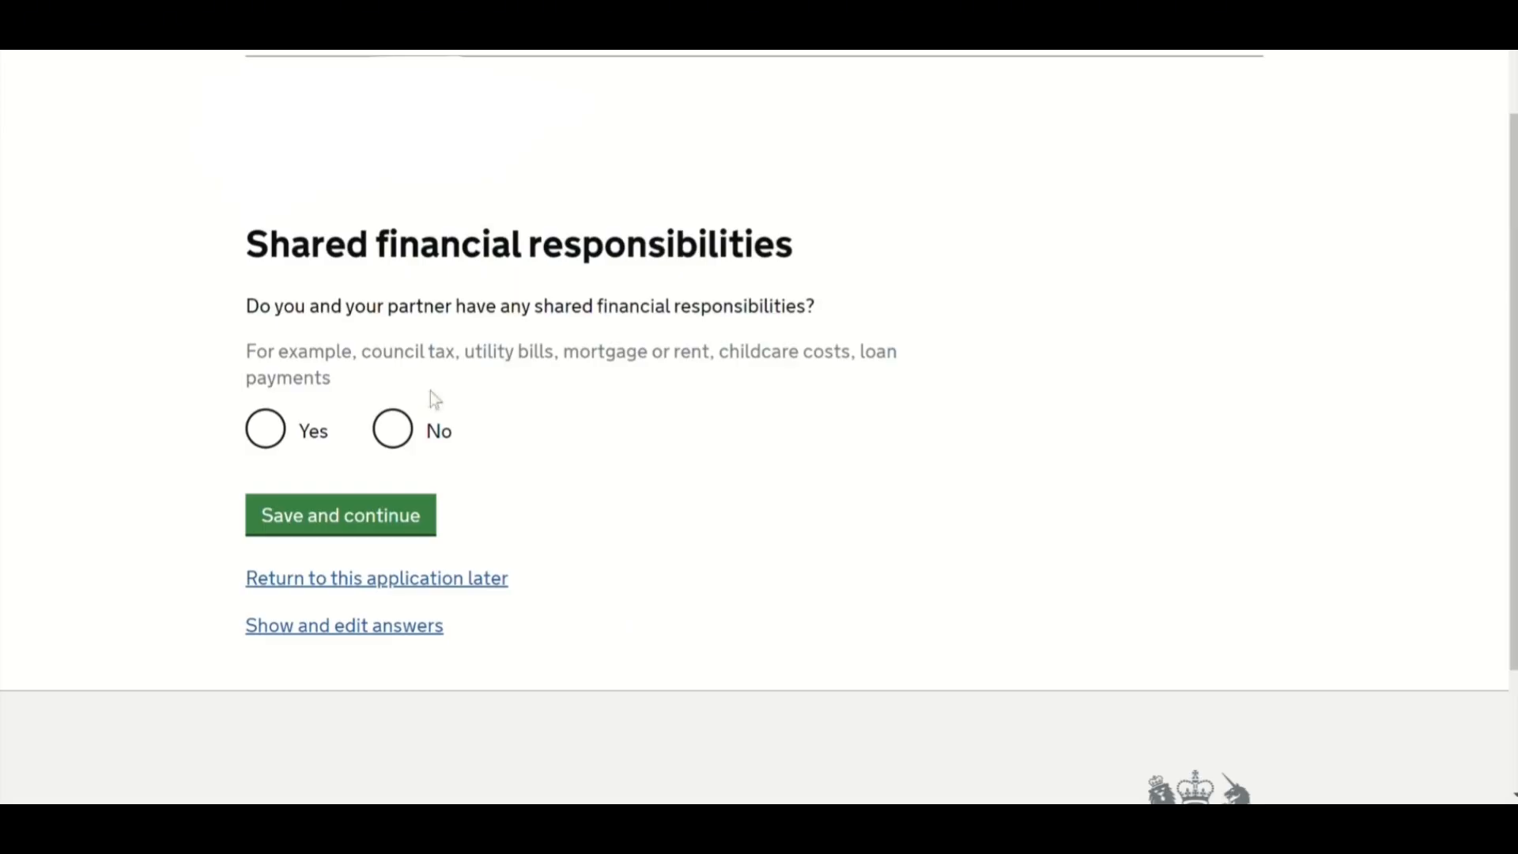
left_click(265, 427)
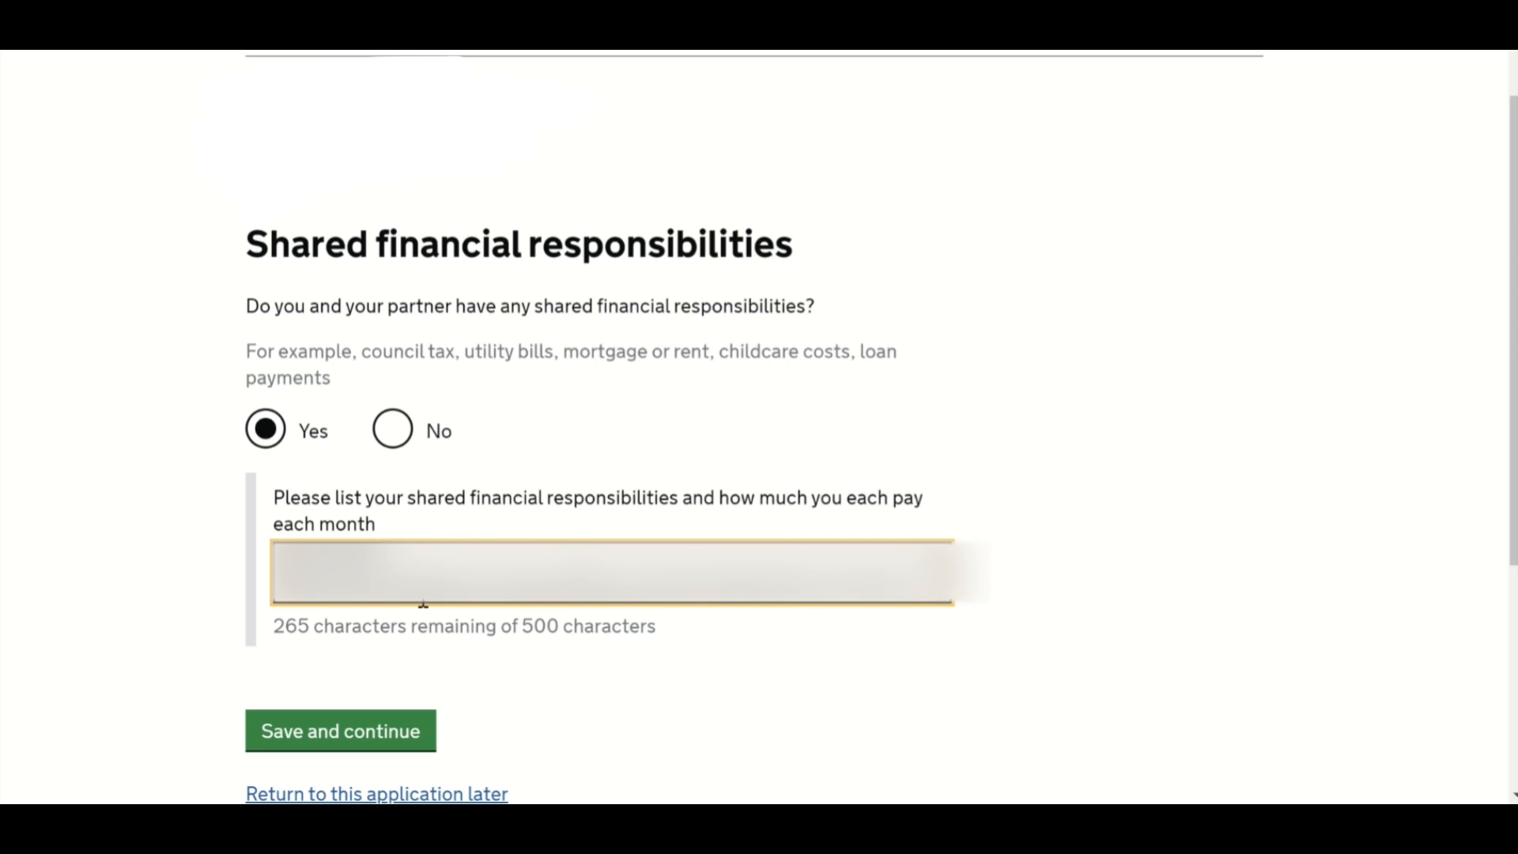
left_click(397, 728)
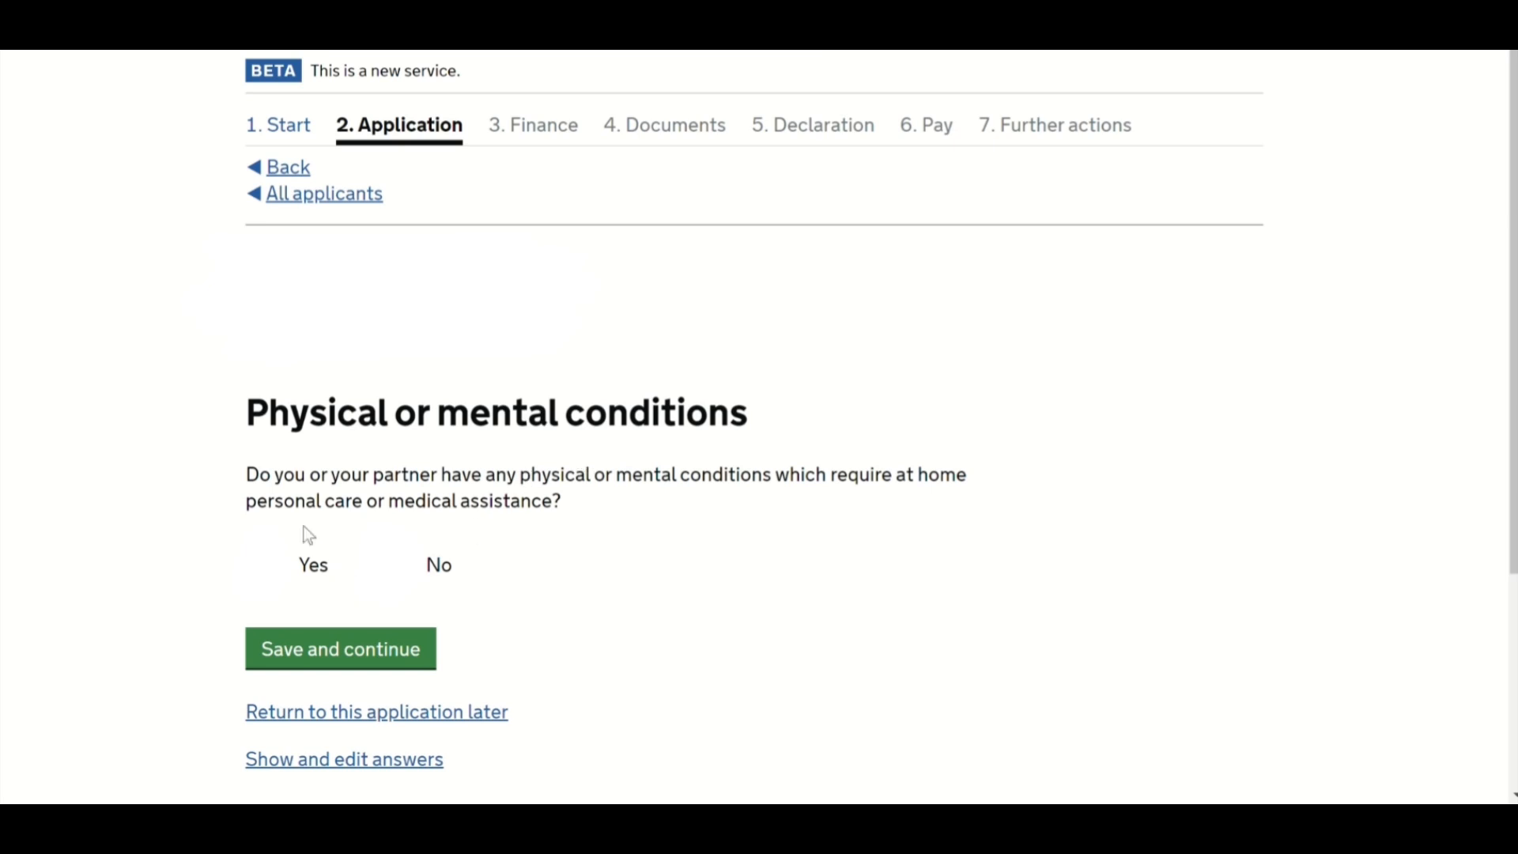
Save the answers on physical or mental conditions requiring care and on learning disabilities for the applicant and partner.
left_click(386, 650)
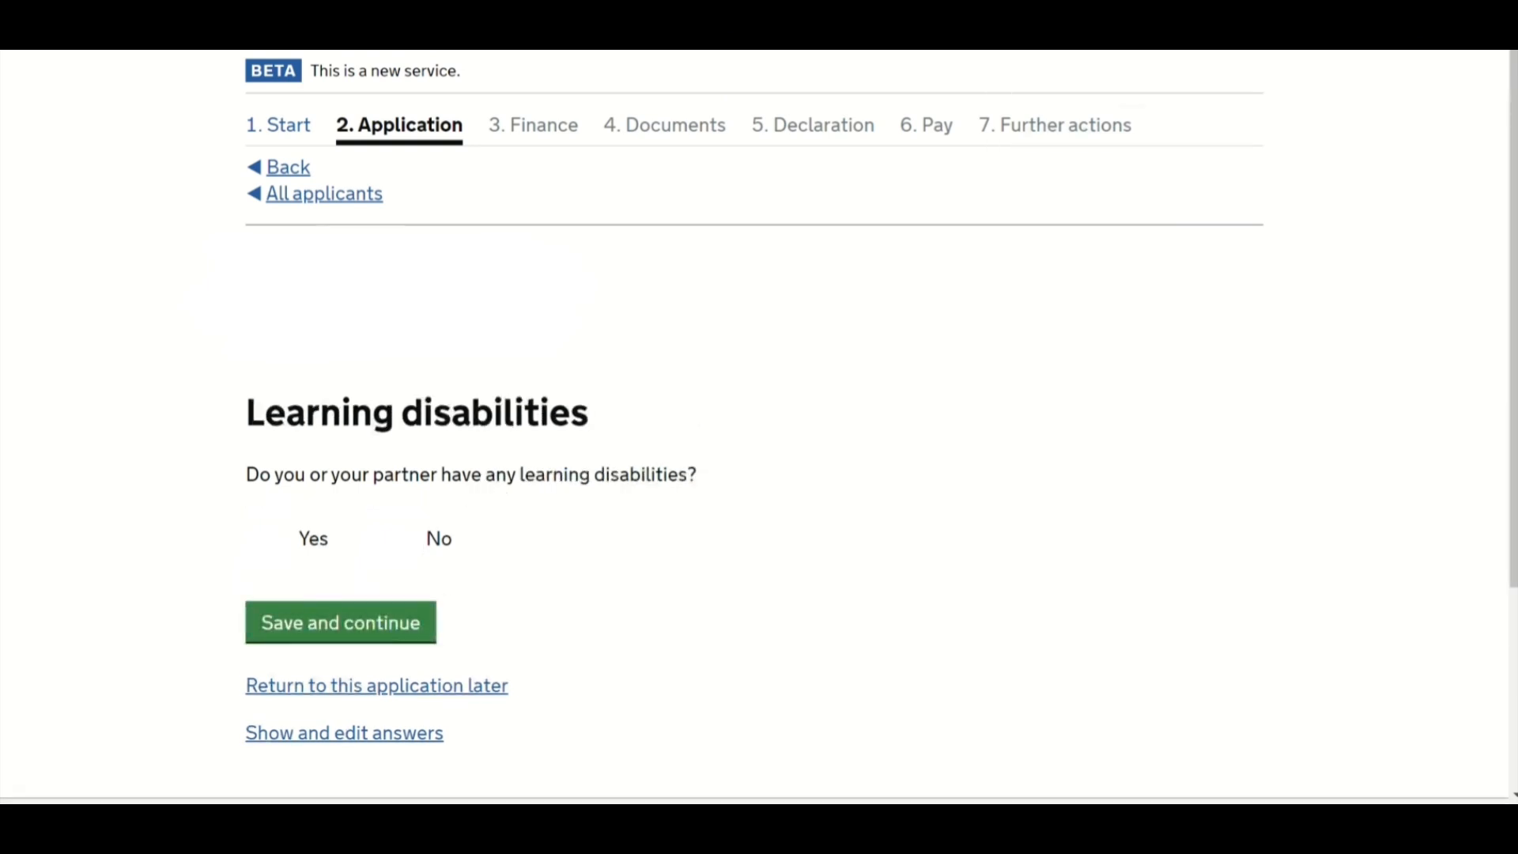
left_click(389, 627)
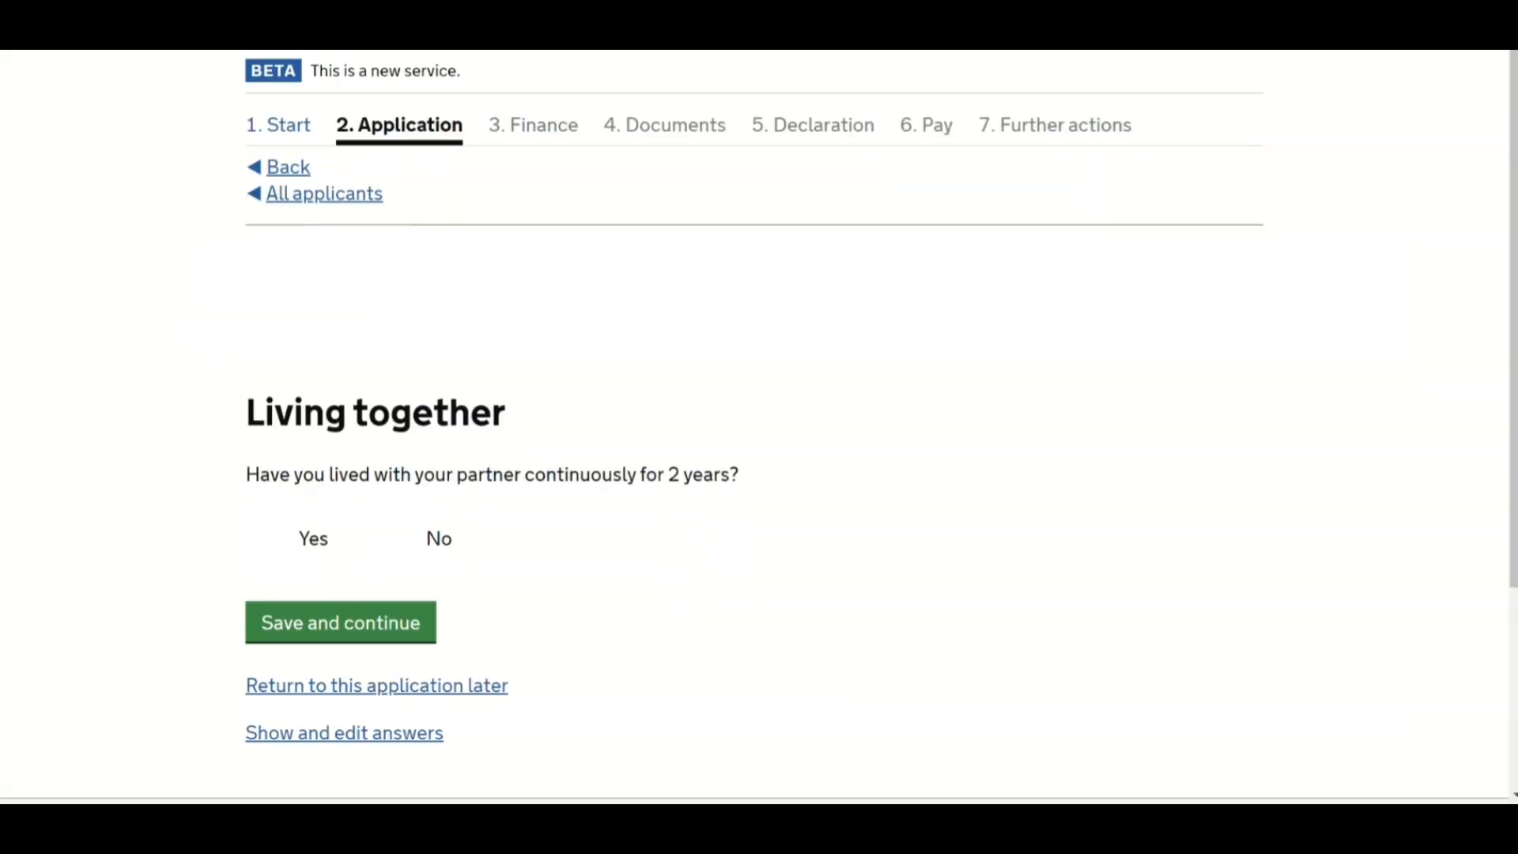
Save the 2-year cohabitation and marital status answers, with details of any periods lived apart since the marriage.
left_click(343, 634)
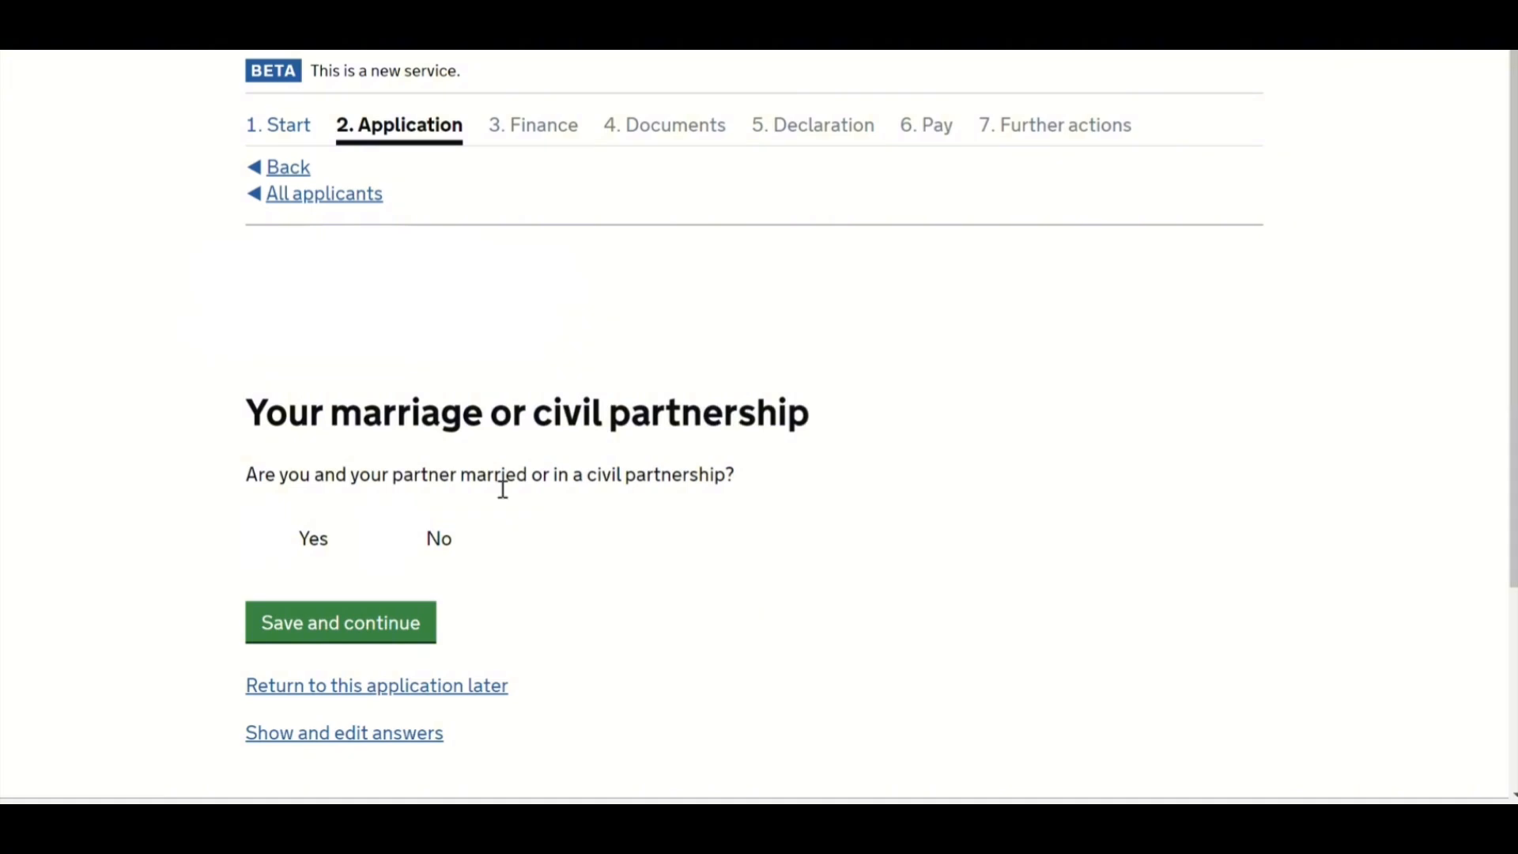
left_click(390, 630)
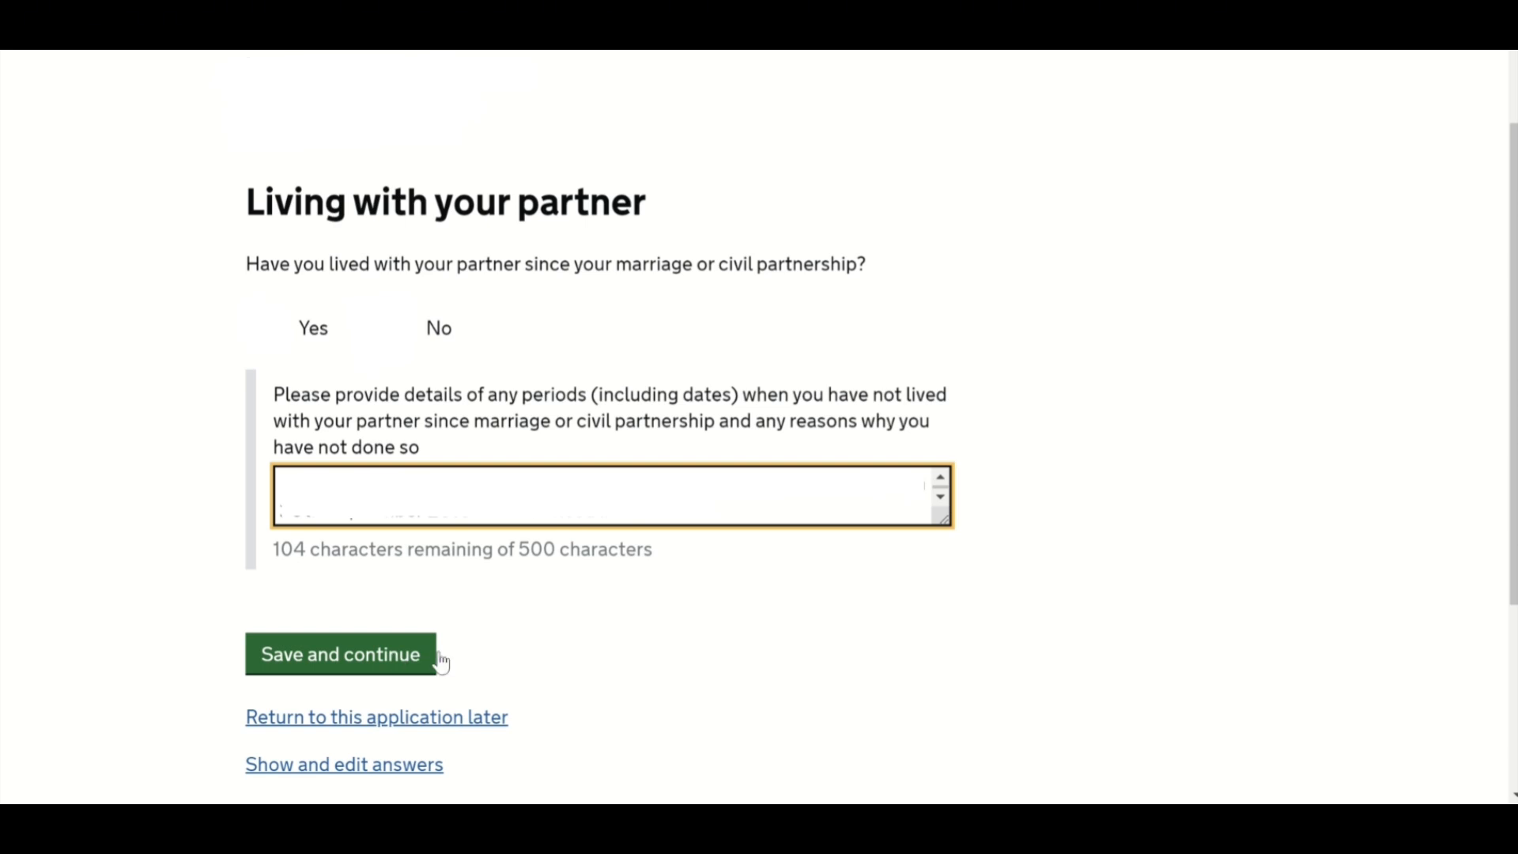
left_click(399, 664)
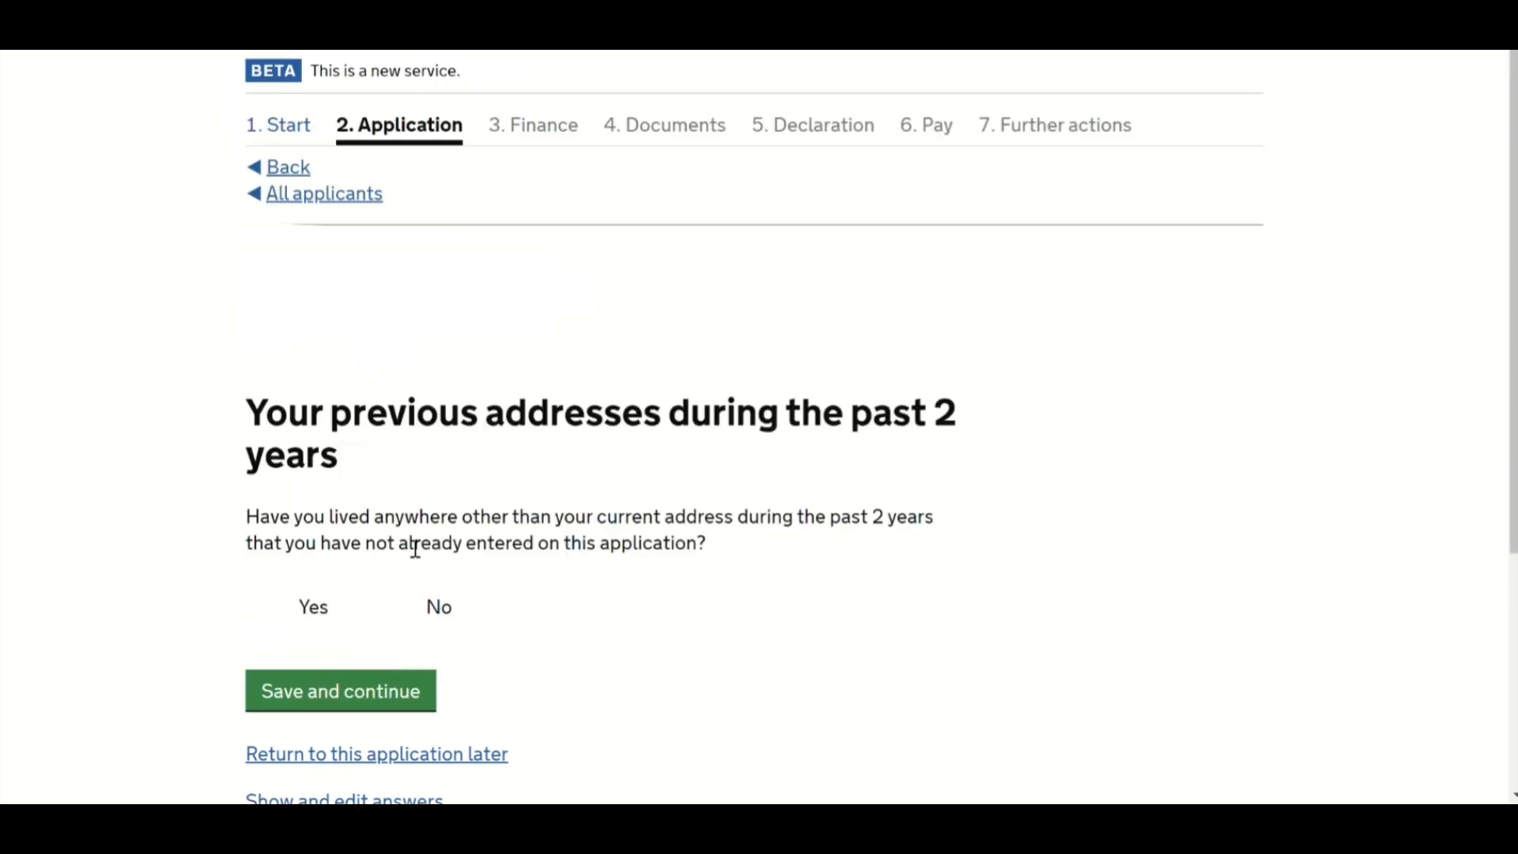
Save both partners' previous-address answers for the past 2 years, and answer Yes to living together permanently in the UK with the planned address.
left_click(382, 701)
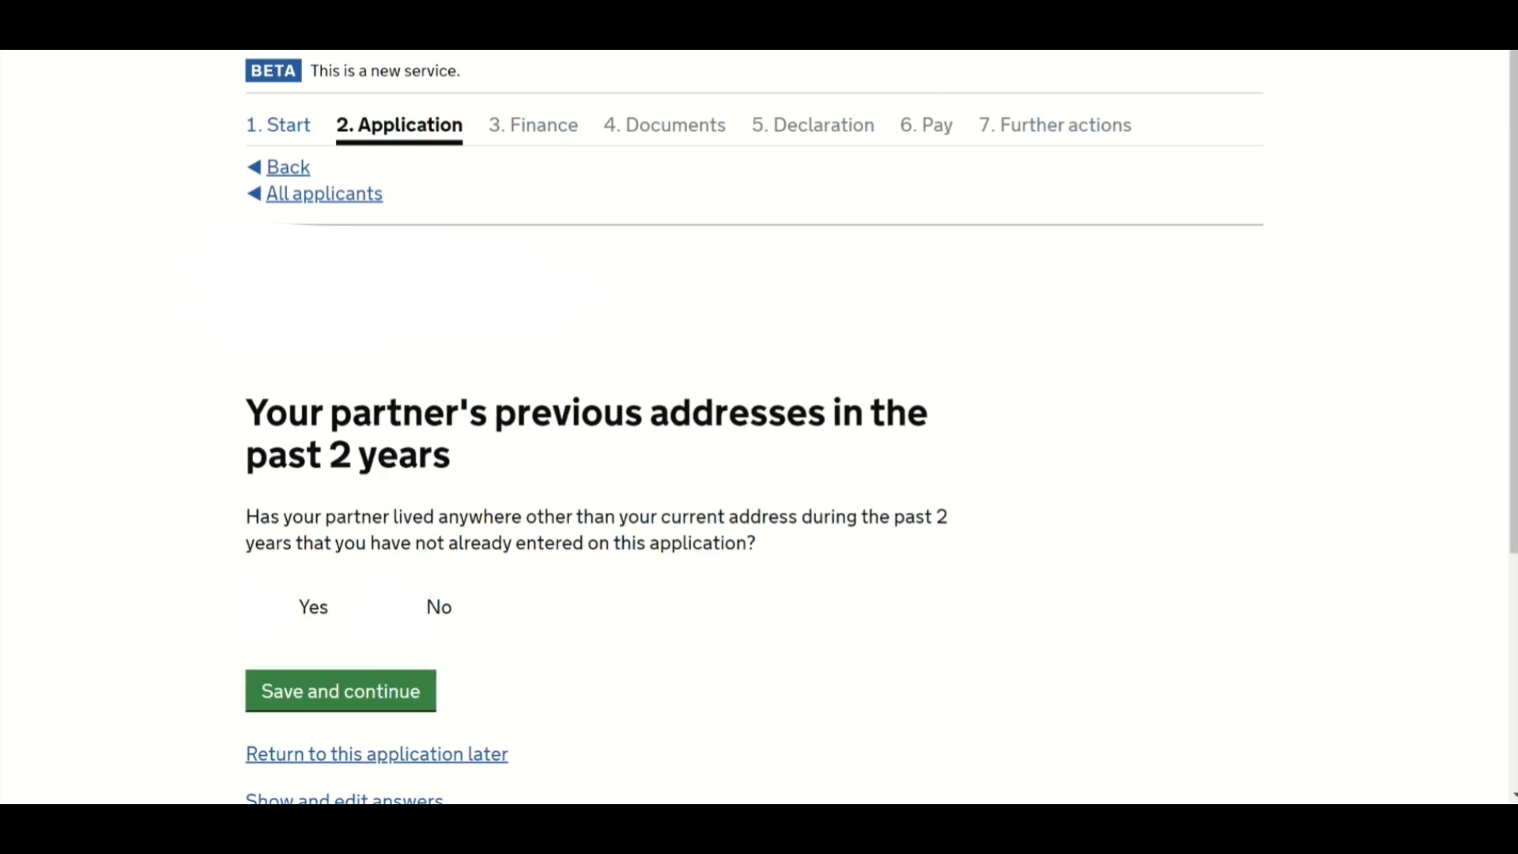
left_click(392, 706)
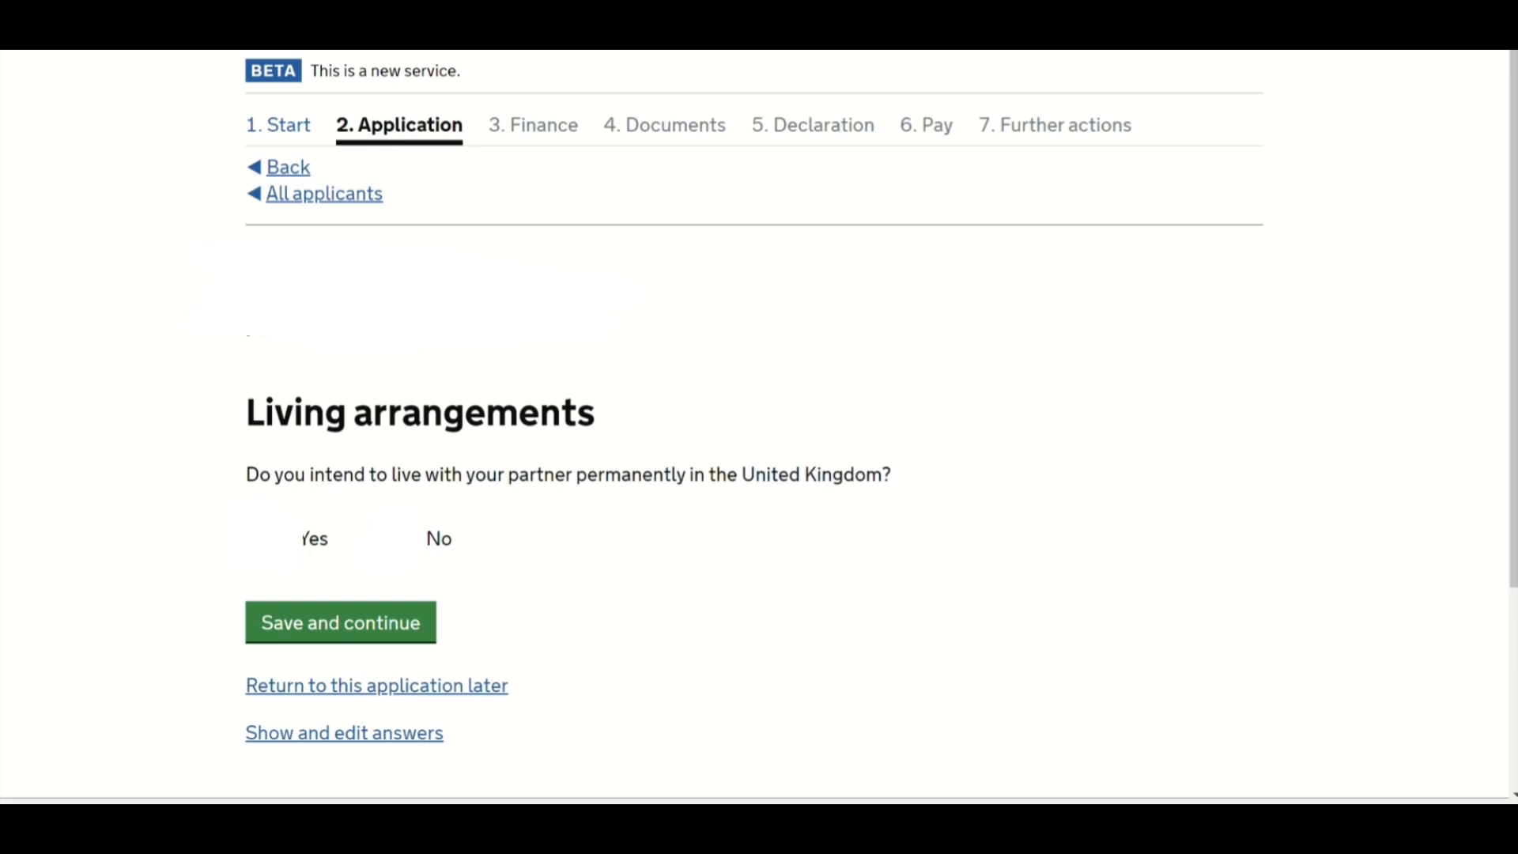
left_click(266, 536)
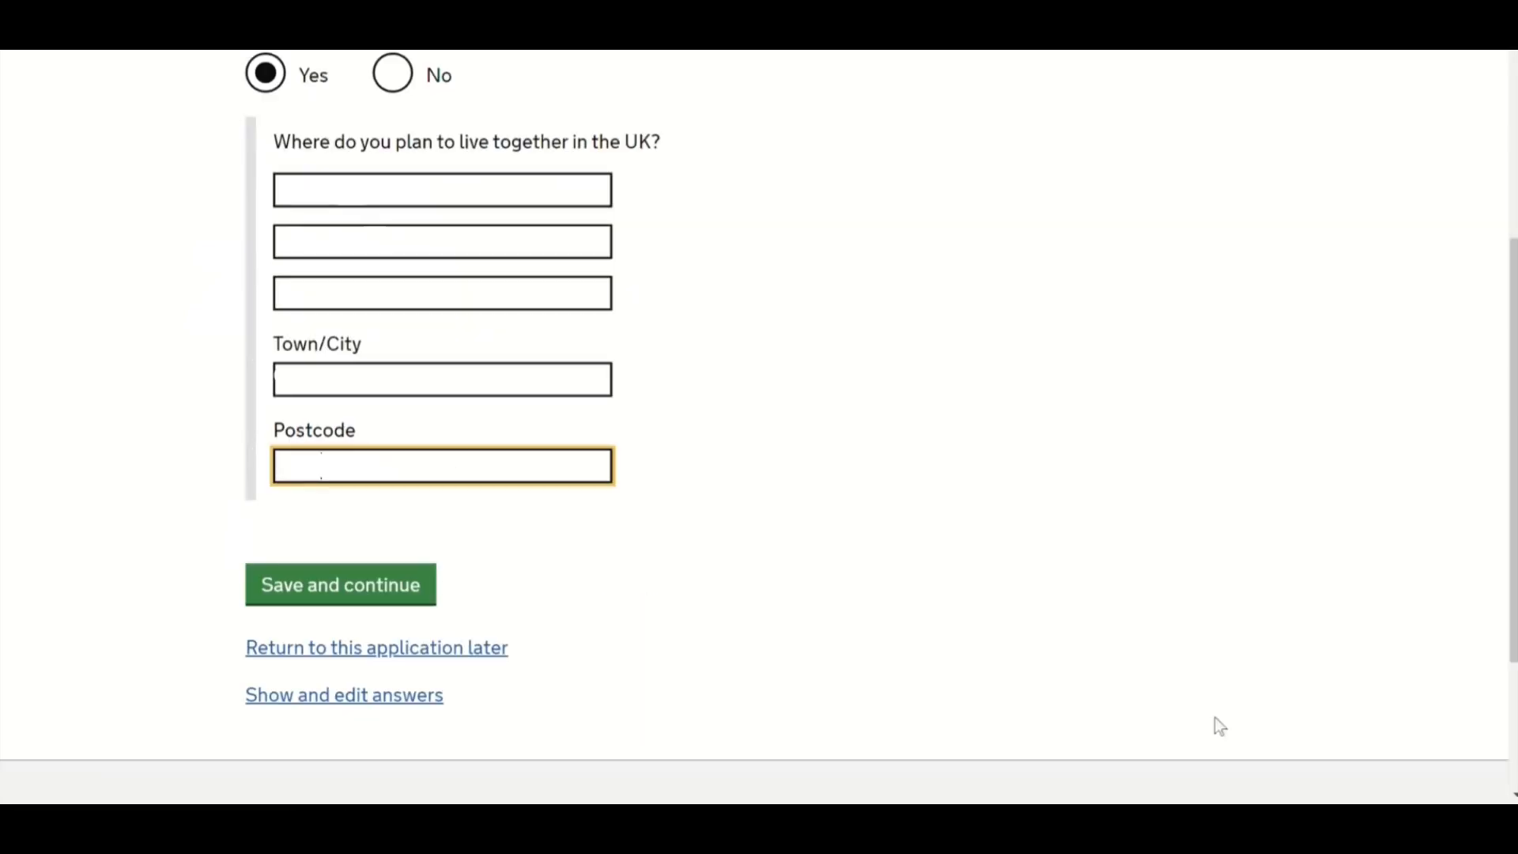
left_click(402, 598)
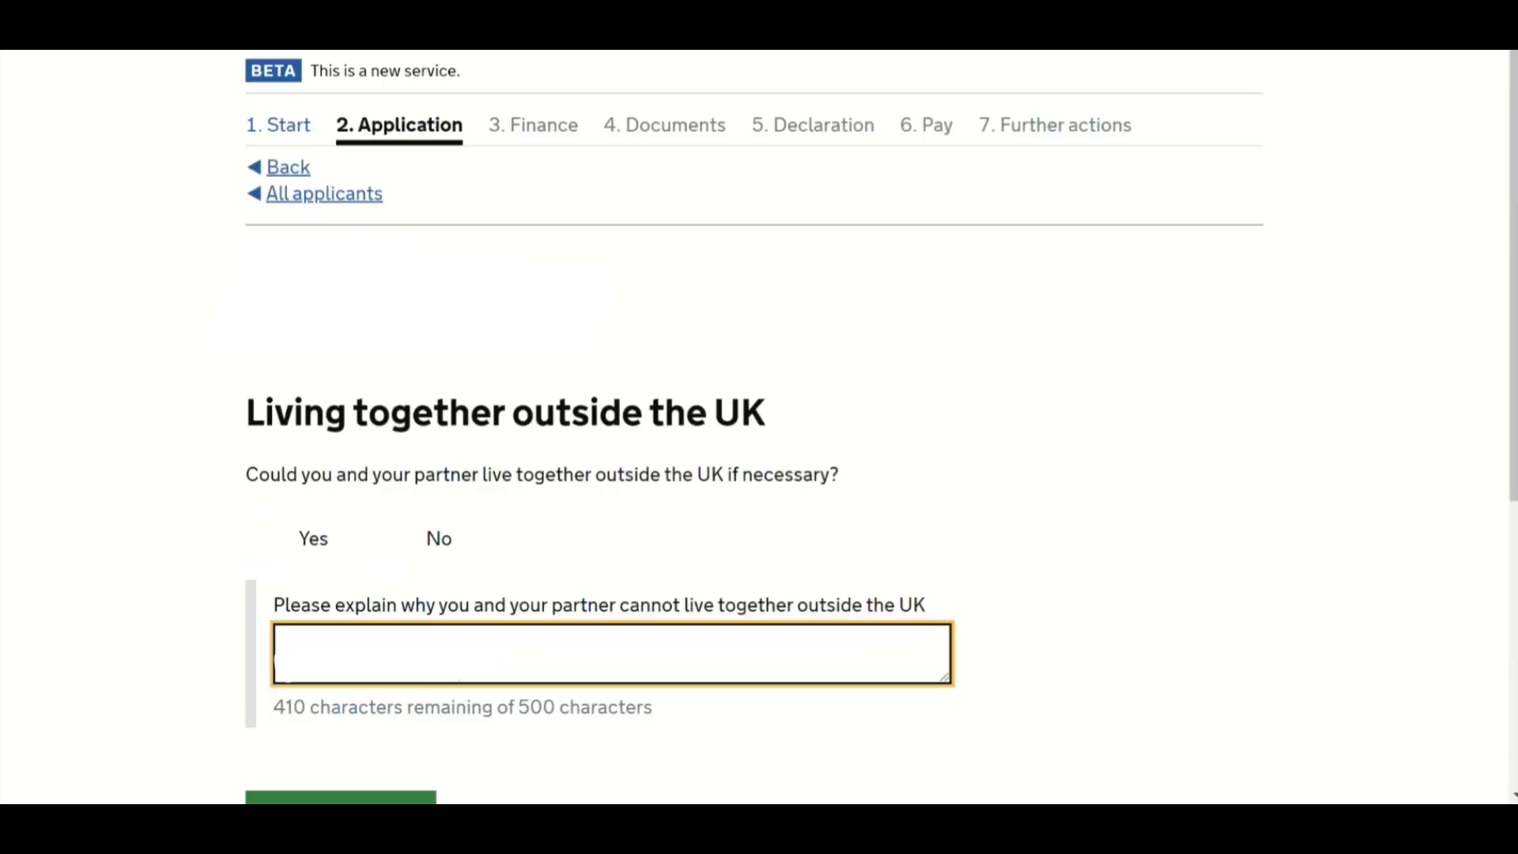
Explain why the couple cannot live together outside the UK, and save whether they were related before becoming partners.
left_click(291, 800)
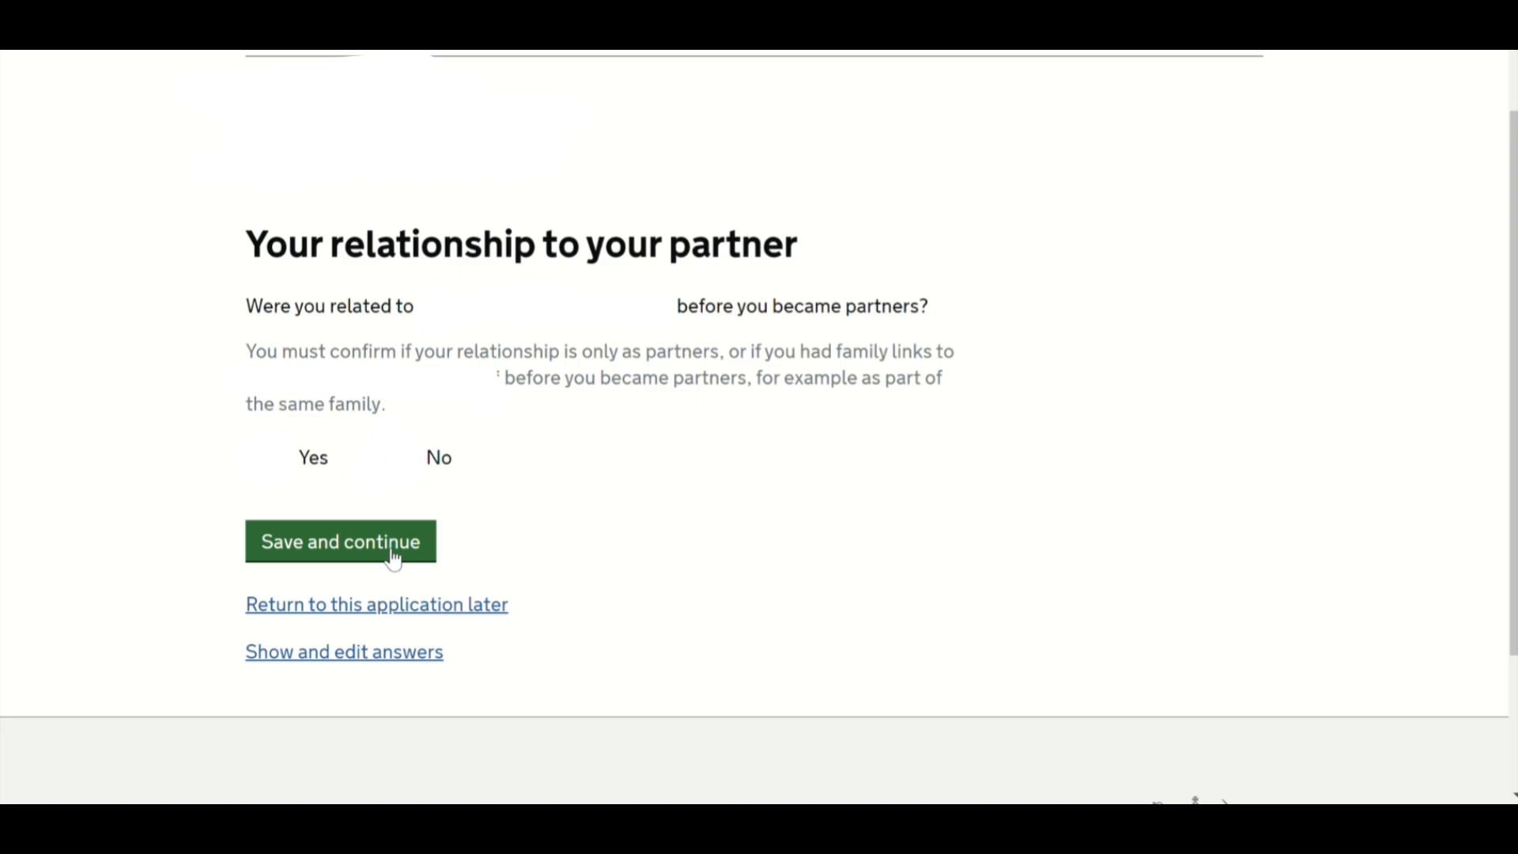
left_click(392, 556)
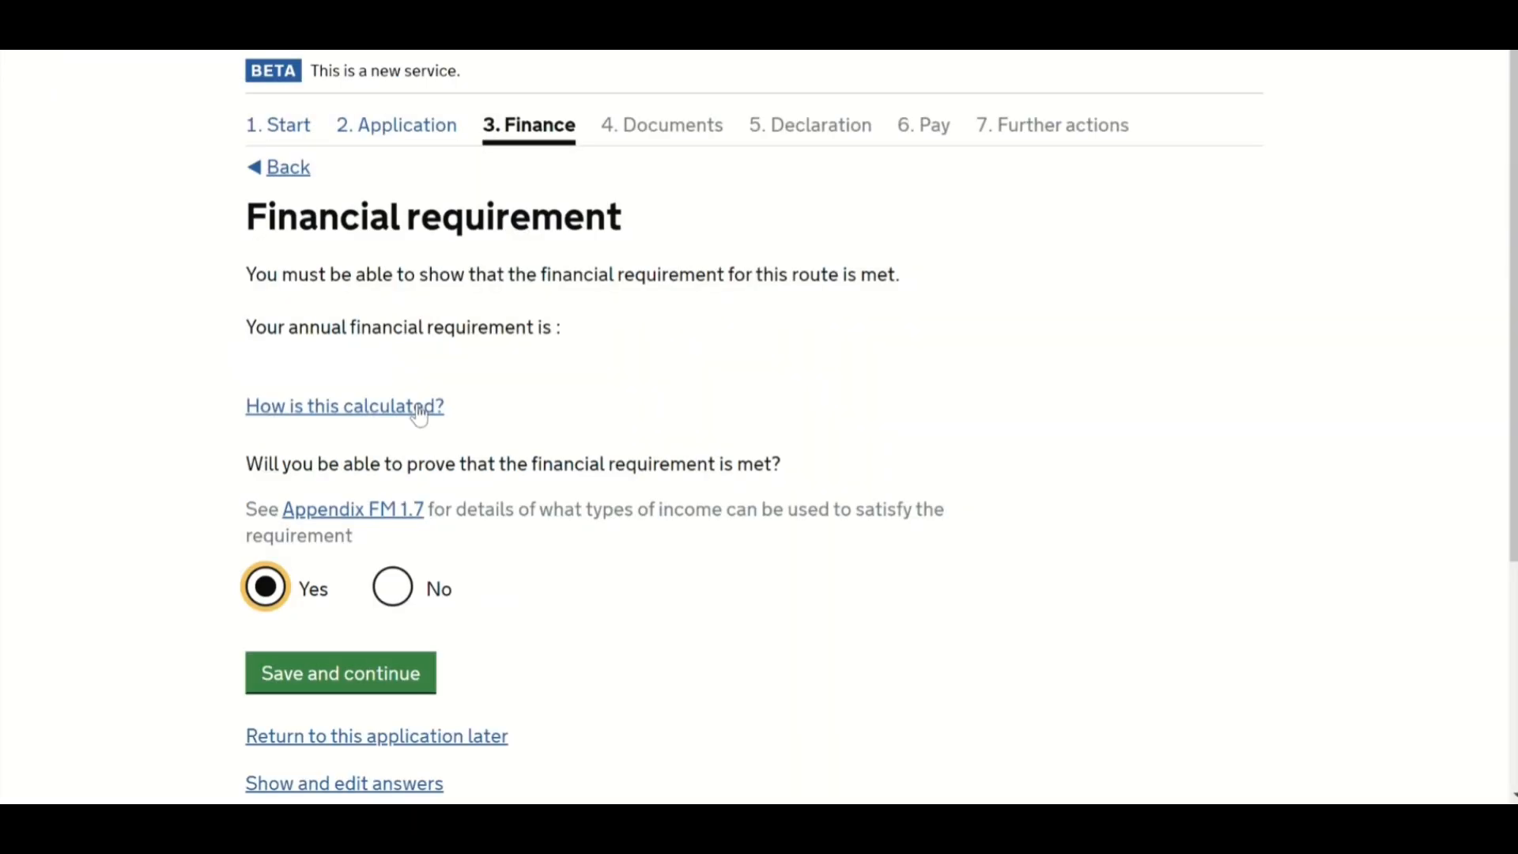
Review how the annual financial requirement is calculated, and save Yes to being able to prove that it is met.
left_click(417, 408)
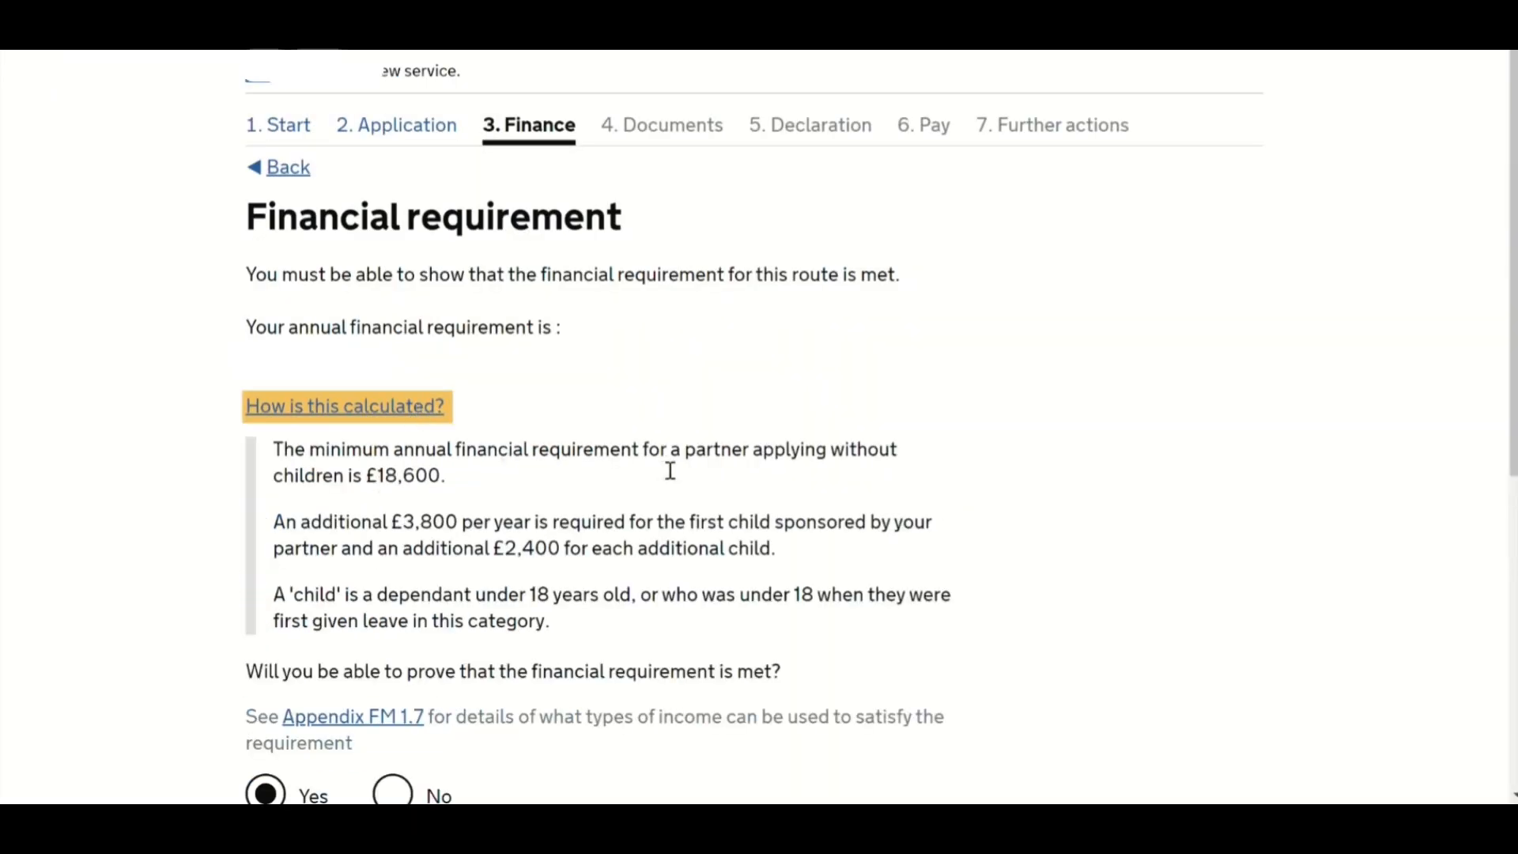
scroll(669, 470, "down", 3)
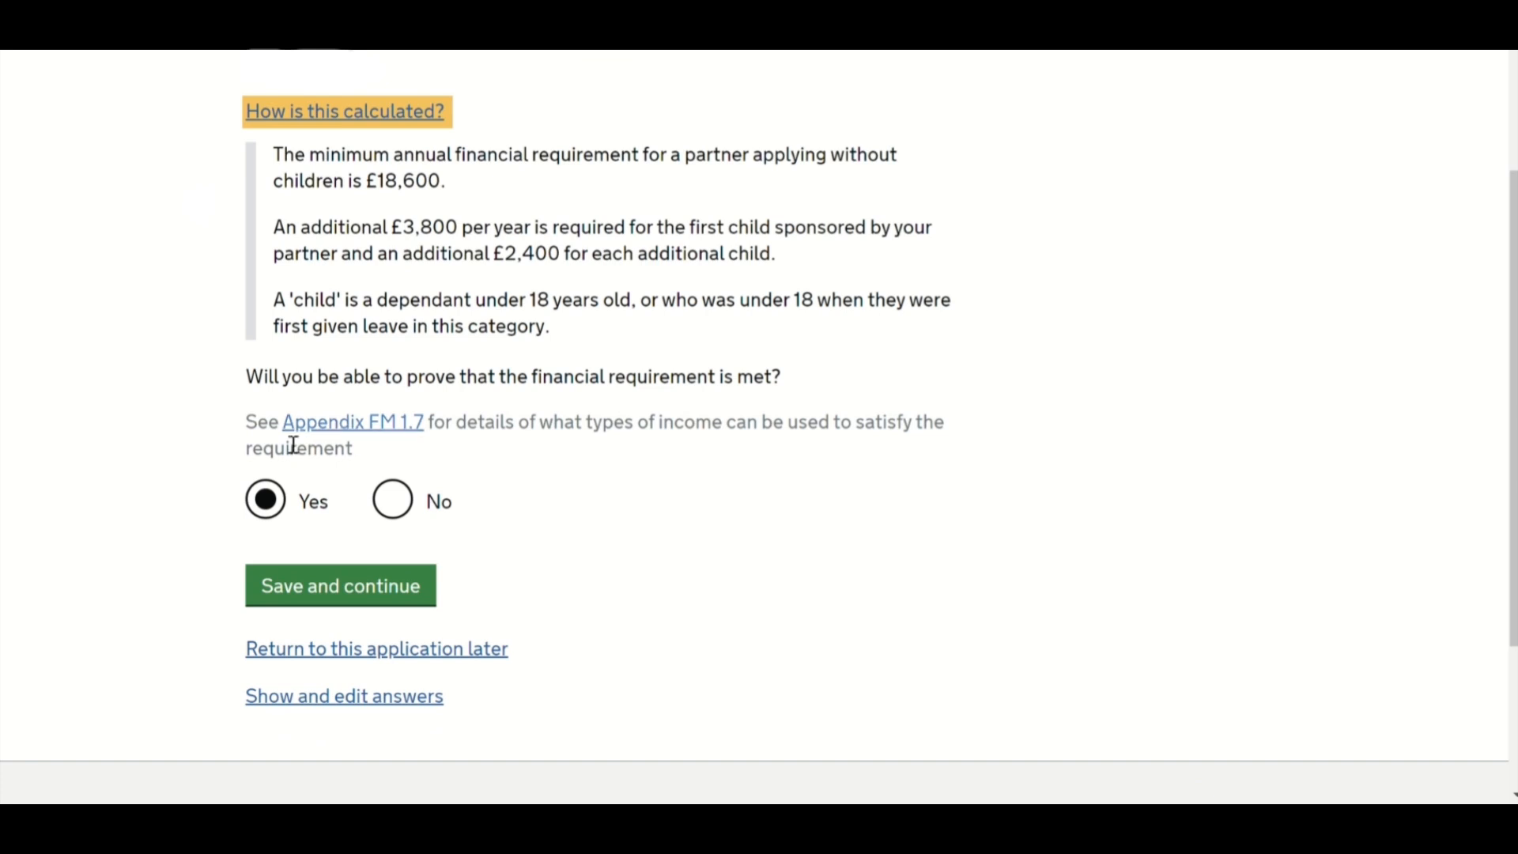
left_click(333, 599)
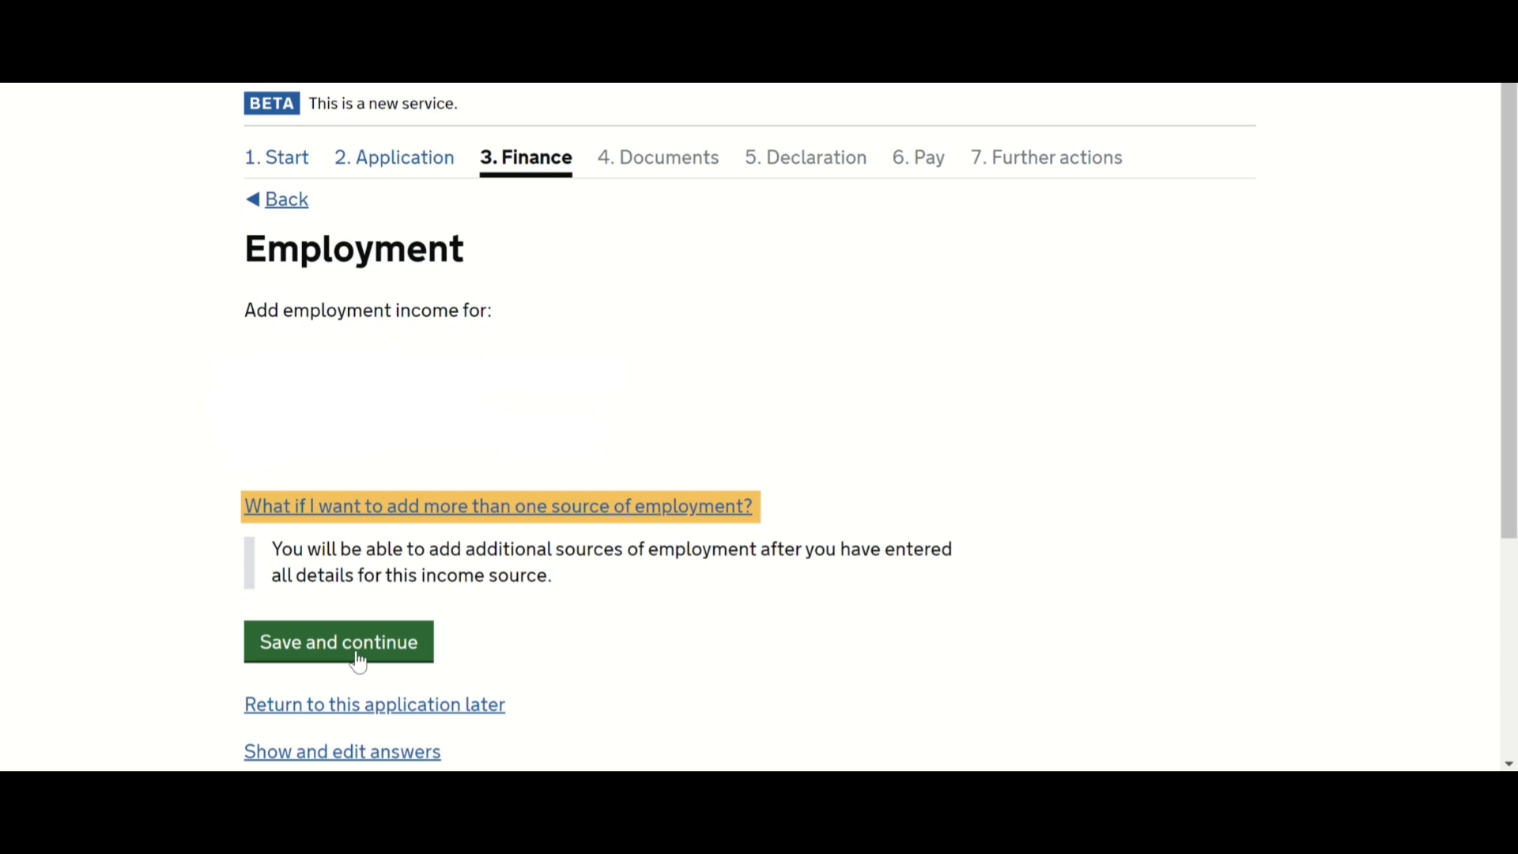
Save whose employment income is being added, and complete their job title, employment type, start date and annual income before tax.
left_click(360, 658)
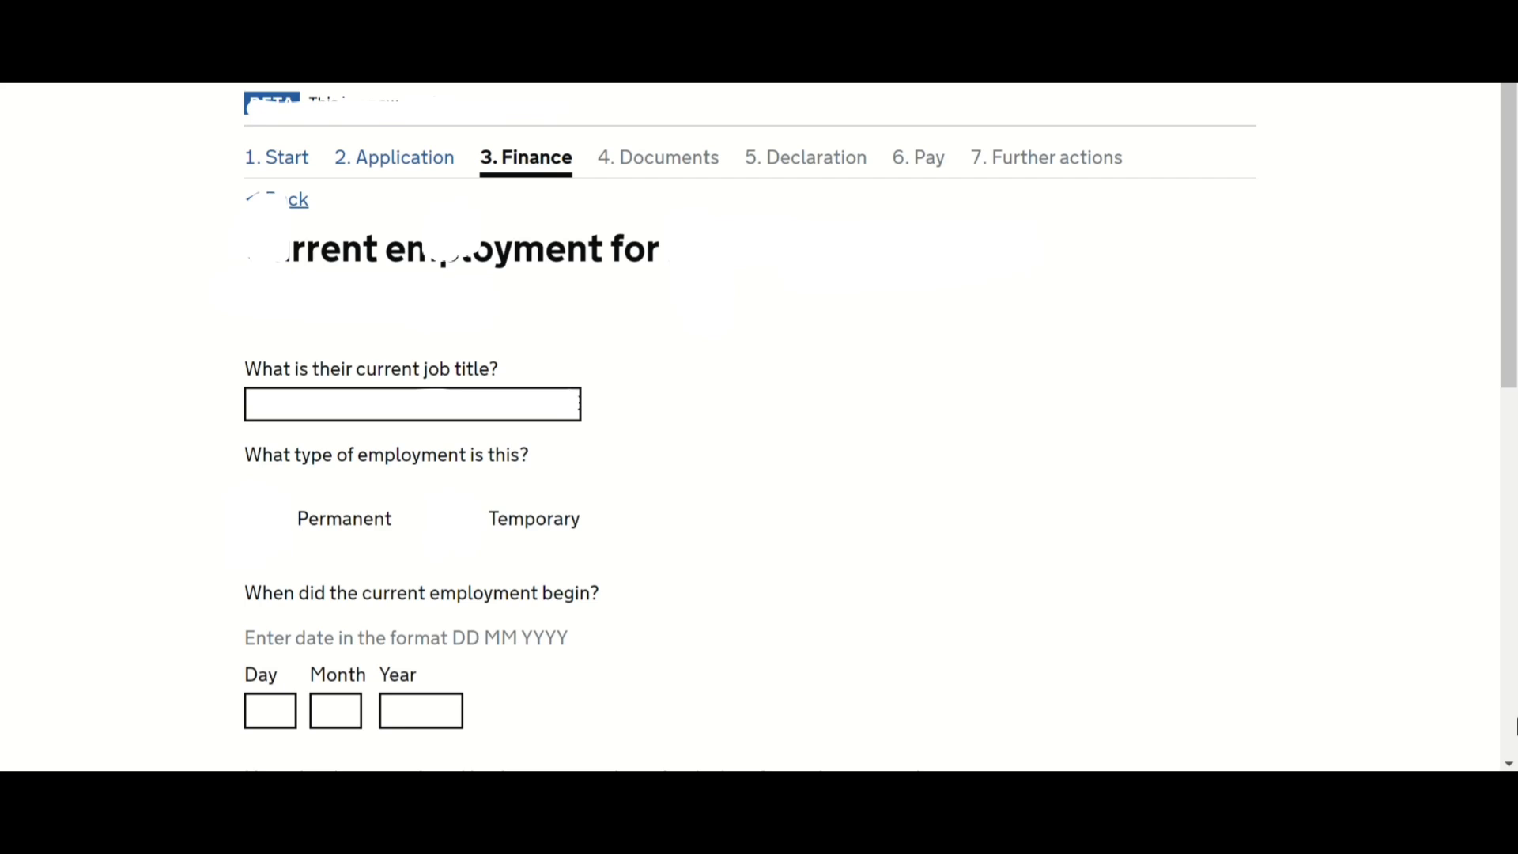
scroll(1509, 764, "down", 3)
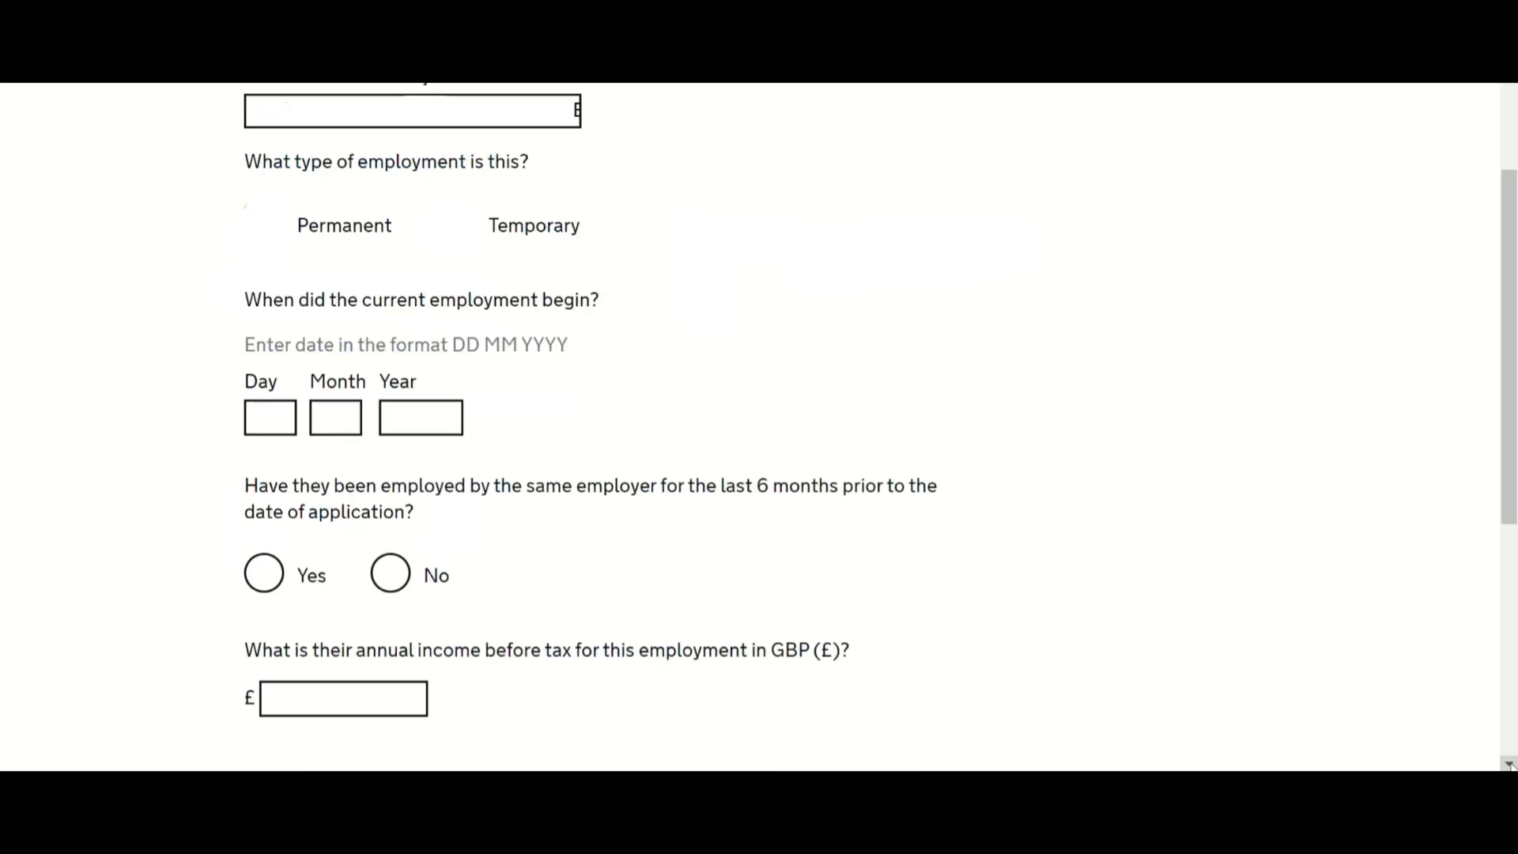
left_click(277, 429)
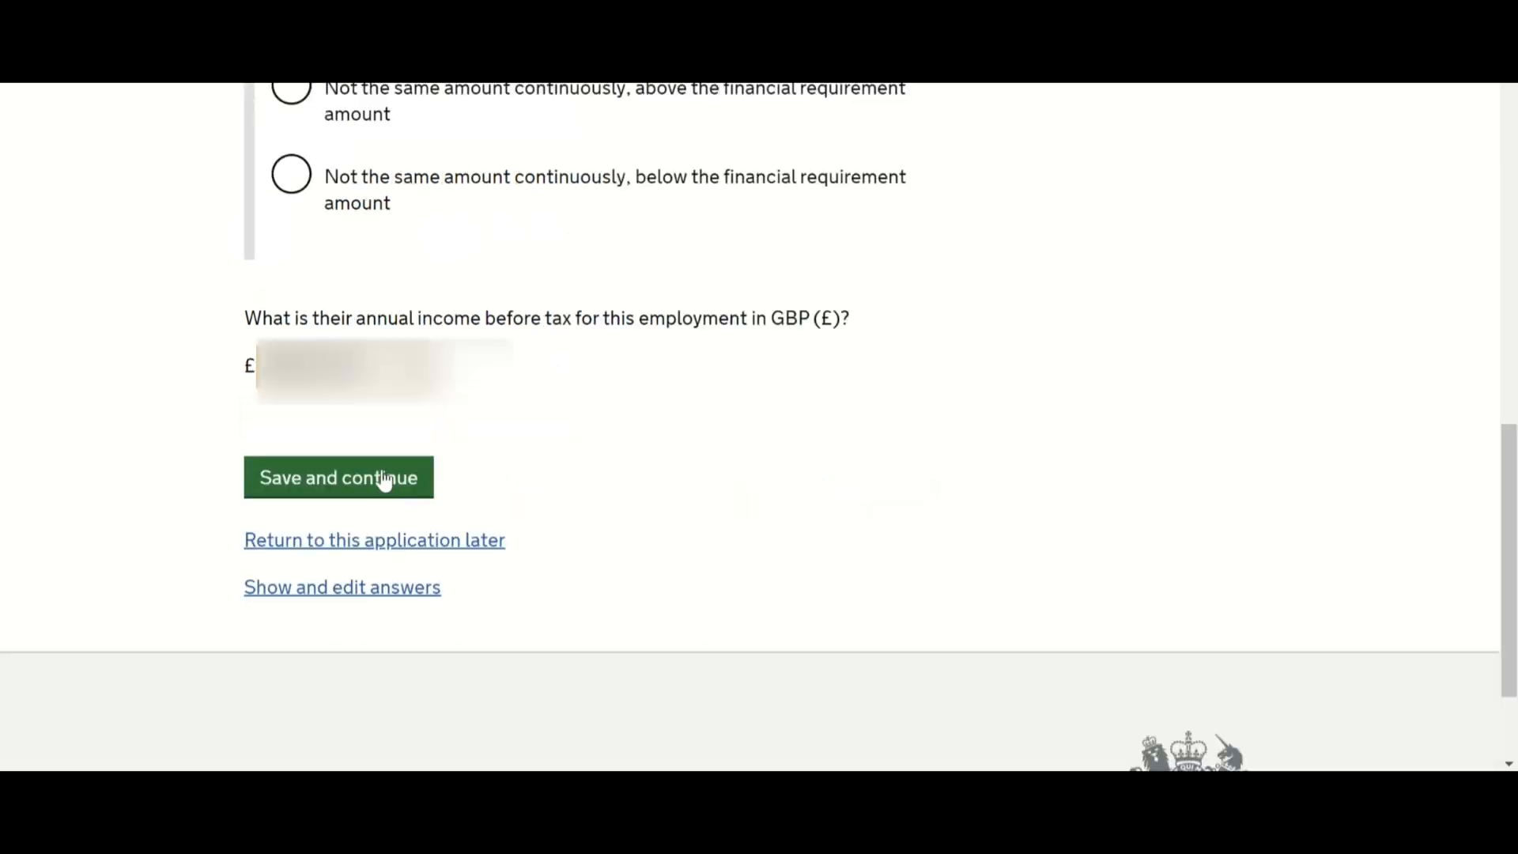
left_click(376, 474)
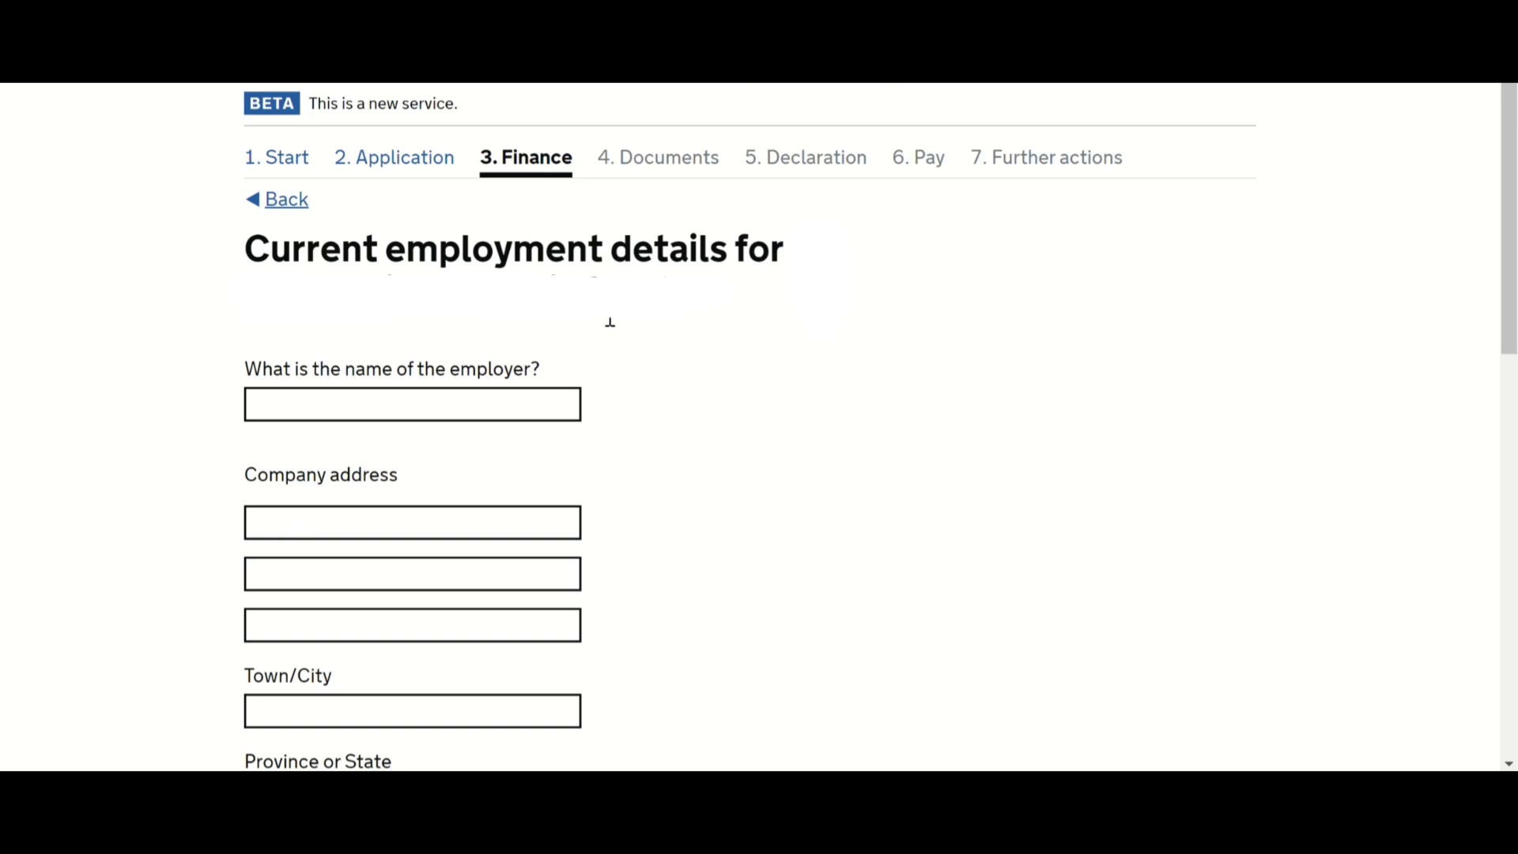
Fill in and save the employer's name, company address, phone number and email address.
left_click(478, 404)
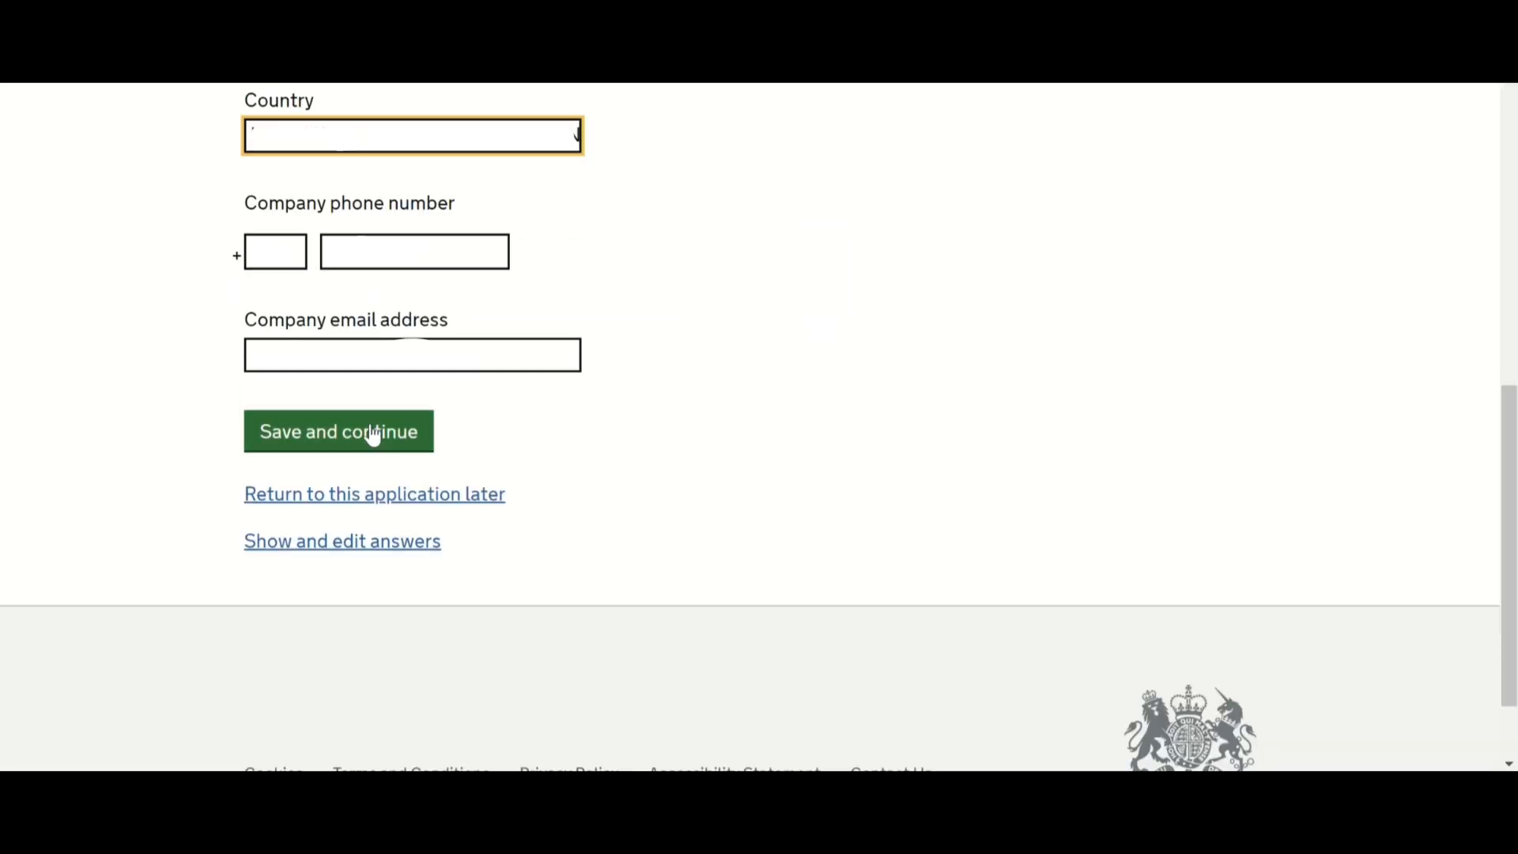
left_click(373, 434)
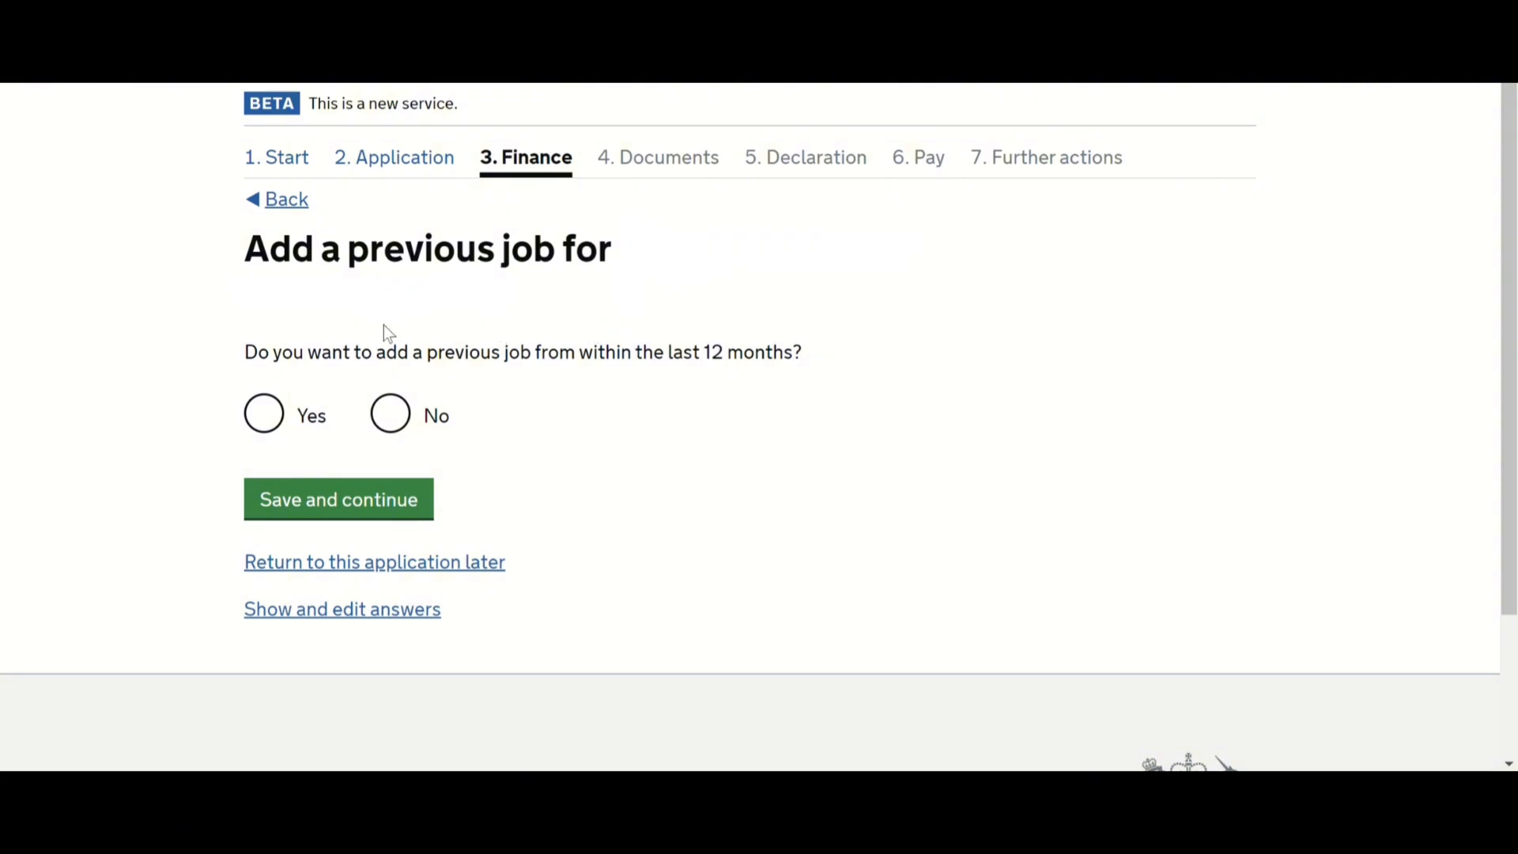
Answer Yes to adding a previous job from the last 12 months, and save the holder of the cash savings.
left_click(270, 416)
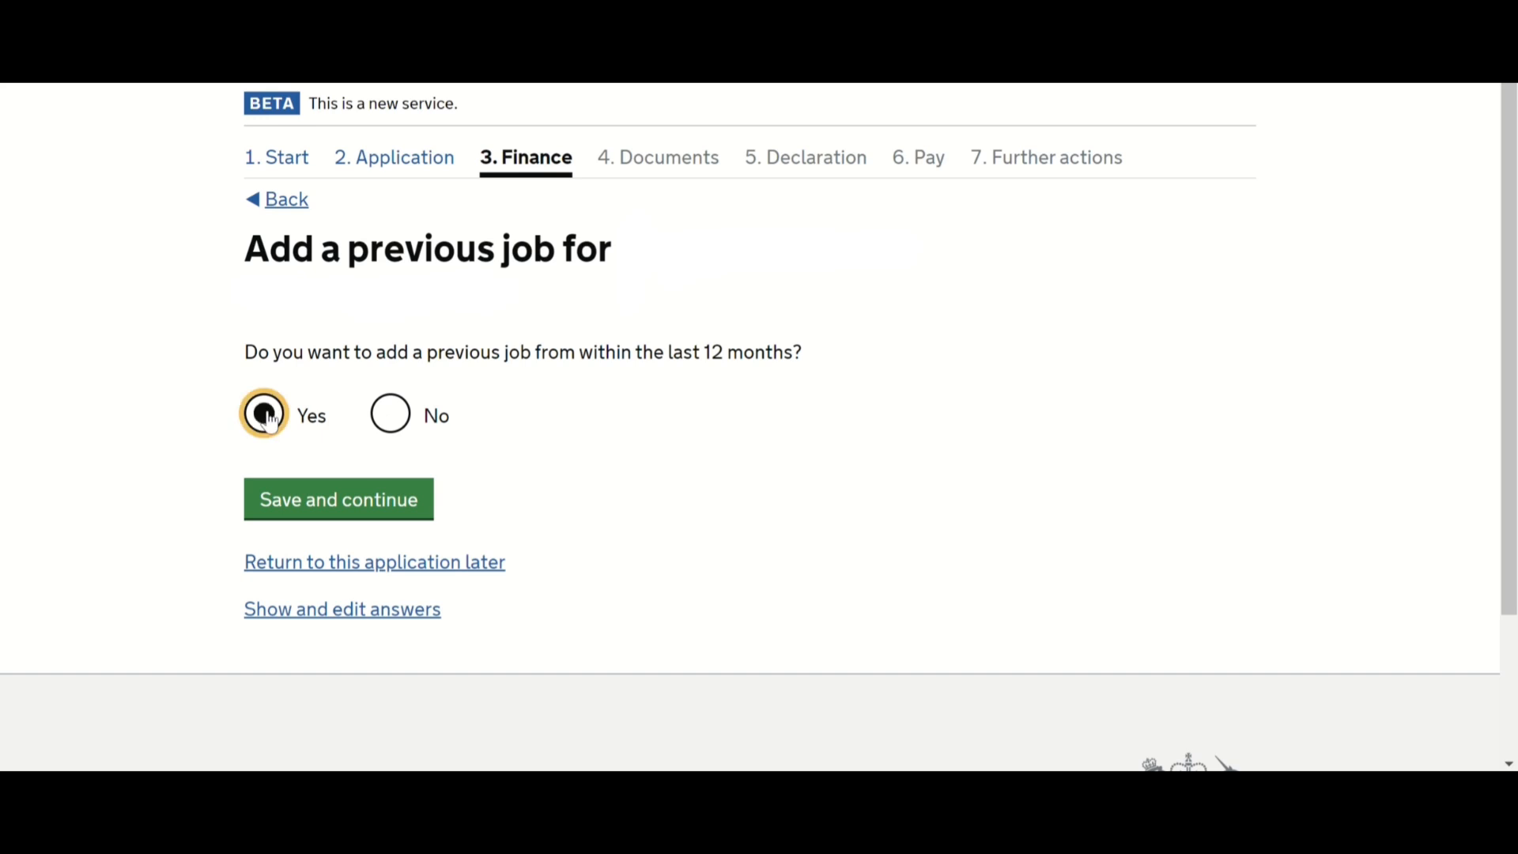
left_click(313, 507)
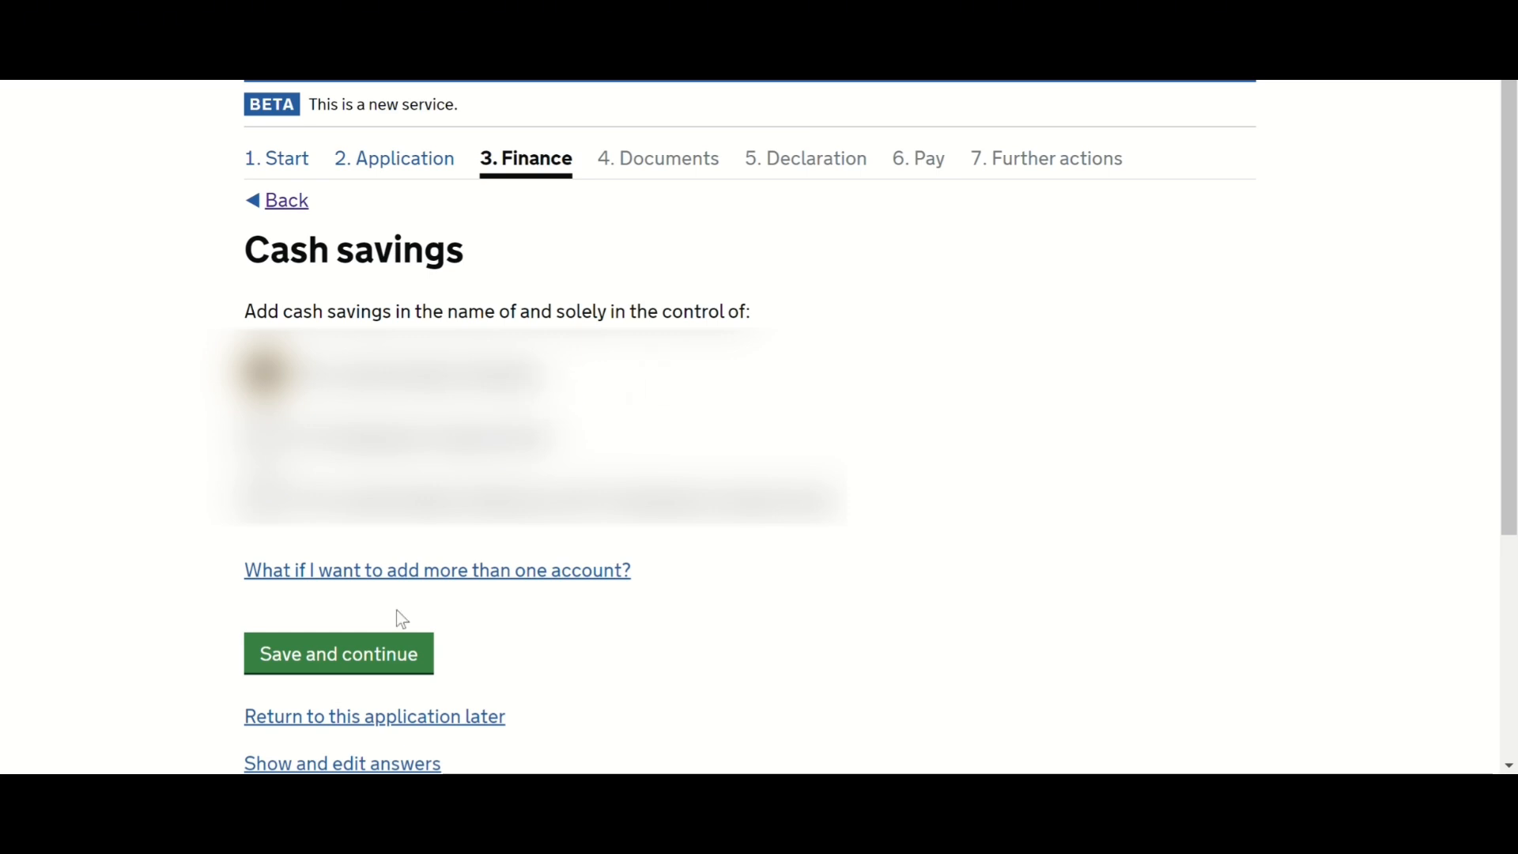
left_click(363, 660)
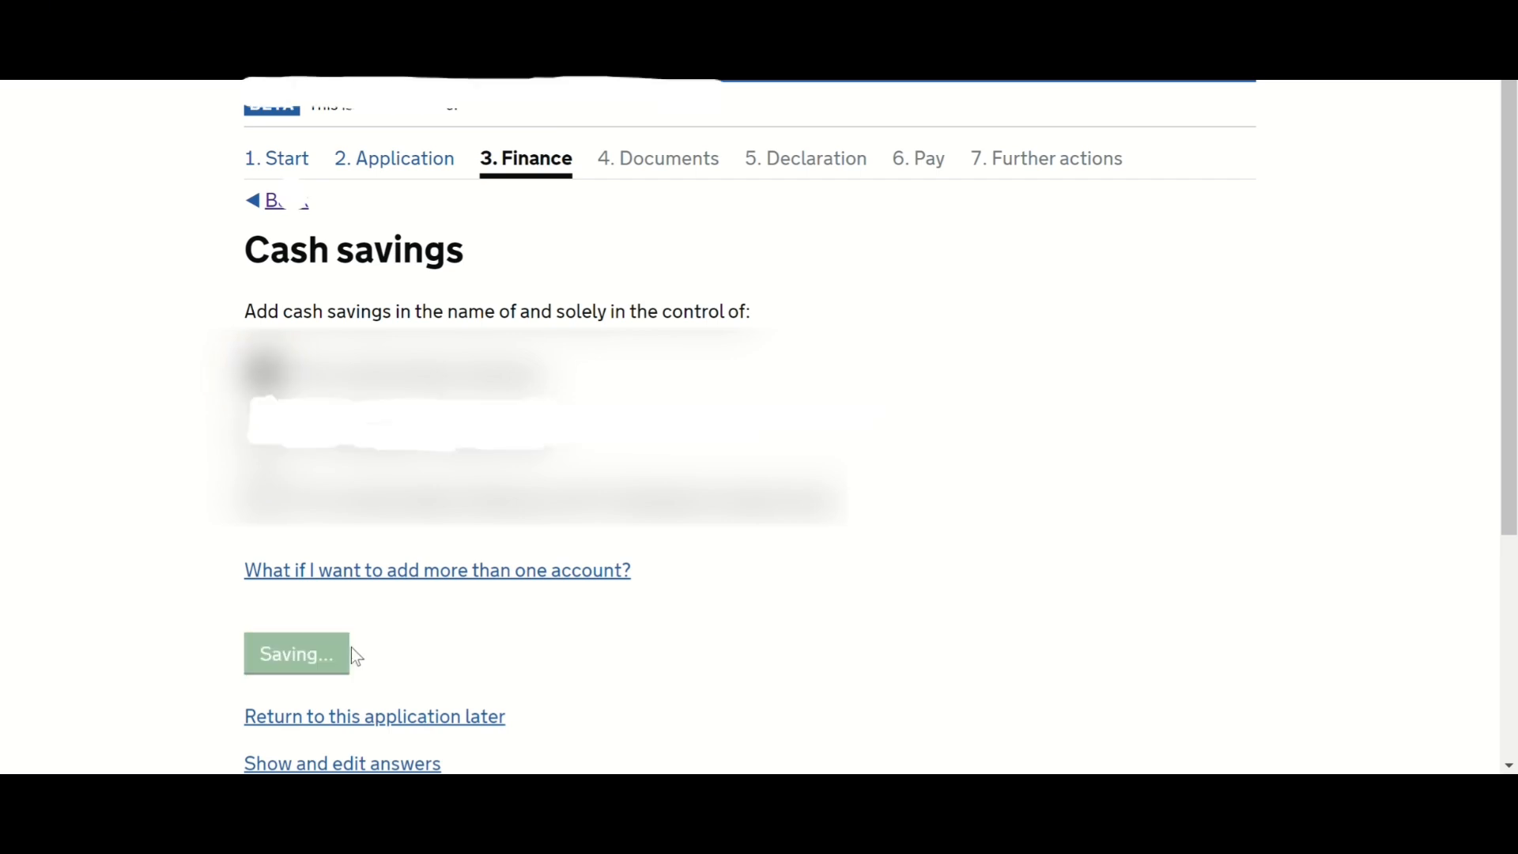
Confirm that evidence of monthly housing costs and council tax costs will be provided, and save.
left_click(282, 503)
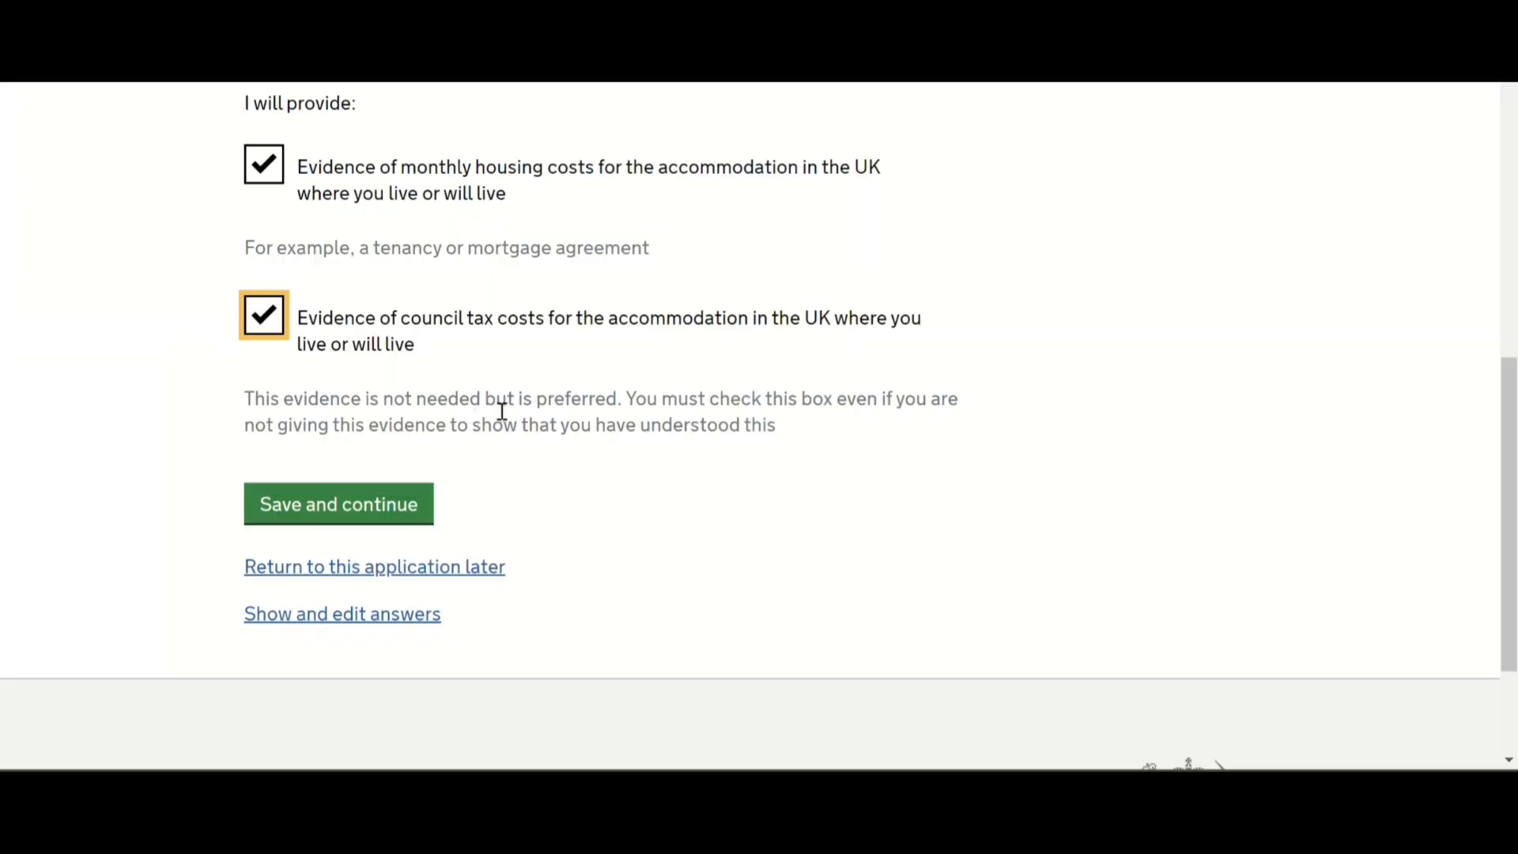
left_click(364, 530)
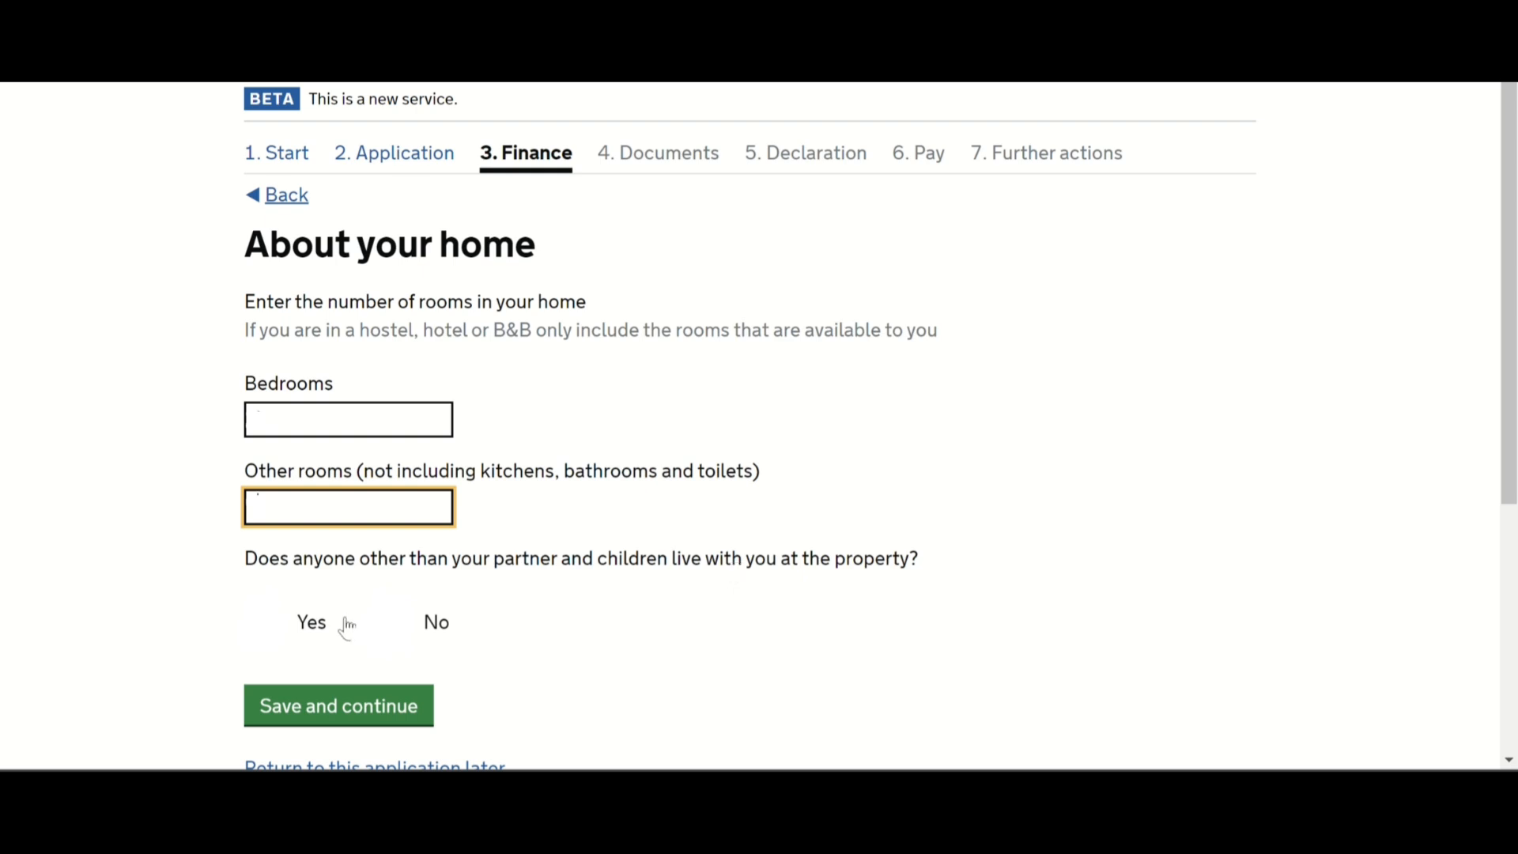
Save the home details with No for other people living at the property, and save No for business interests outside the UK.
left_click(416, 628)
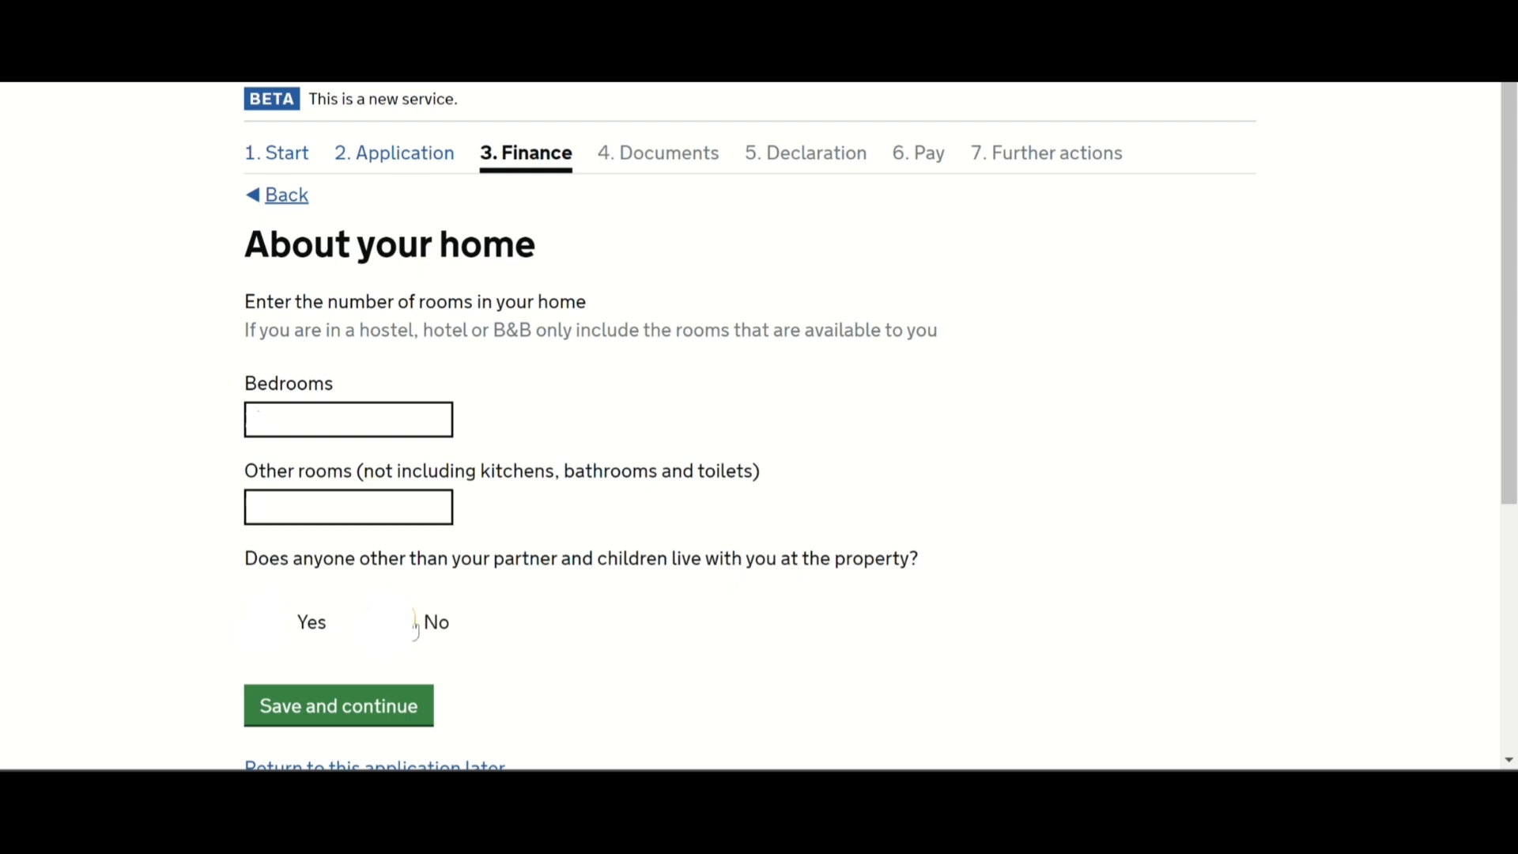
left_click(360, 722)
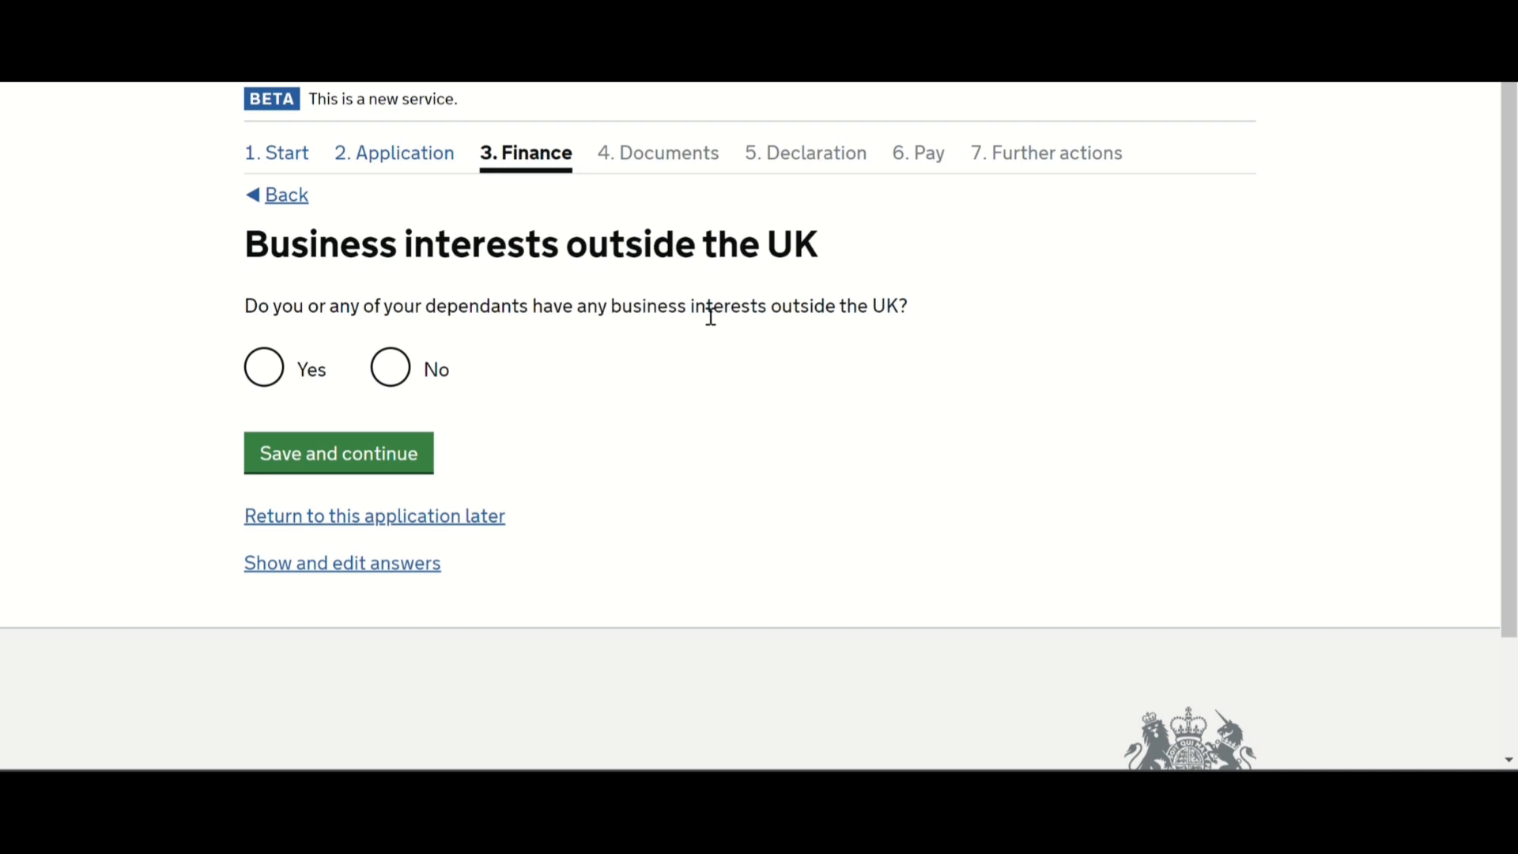
left_click(391, 380)
left_click(395, 459)
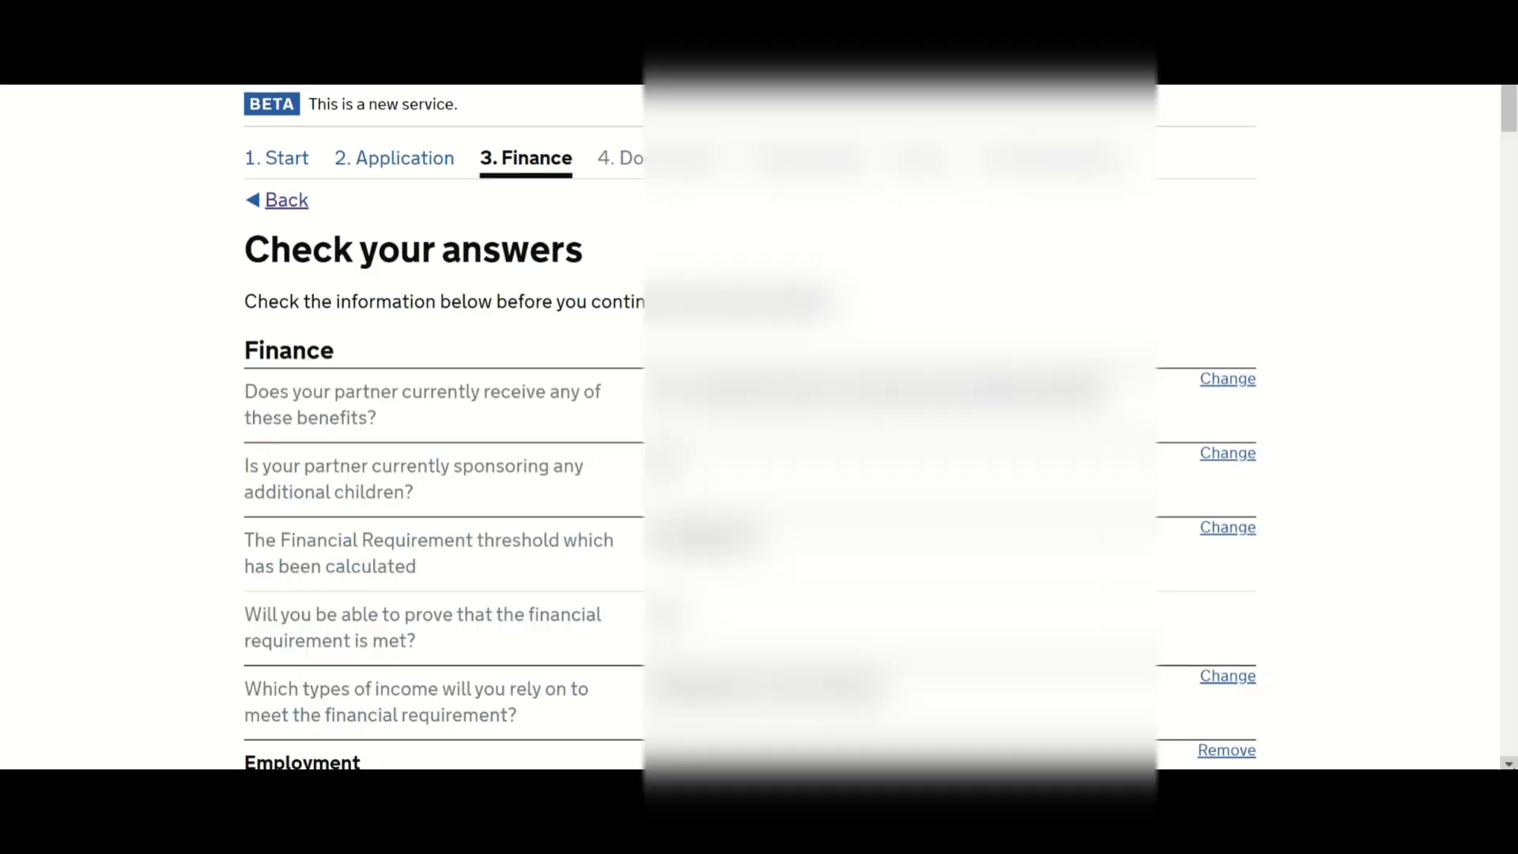
Review the Finance answers on employment, savings, housing and other income sources, and continue to the Documents section.
scroll(760, 427, "down", 5)
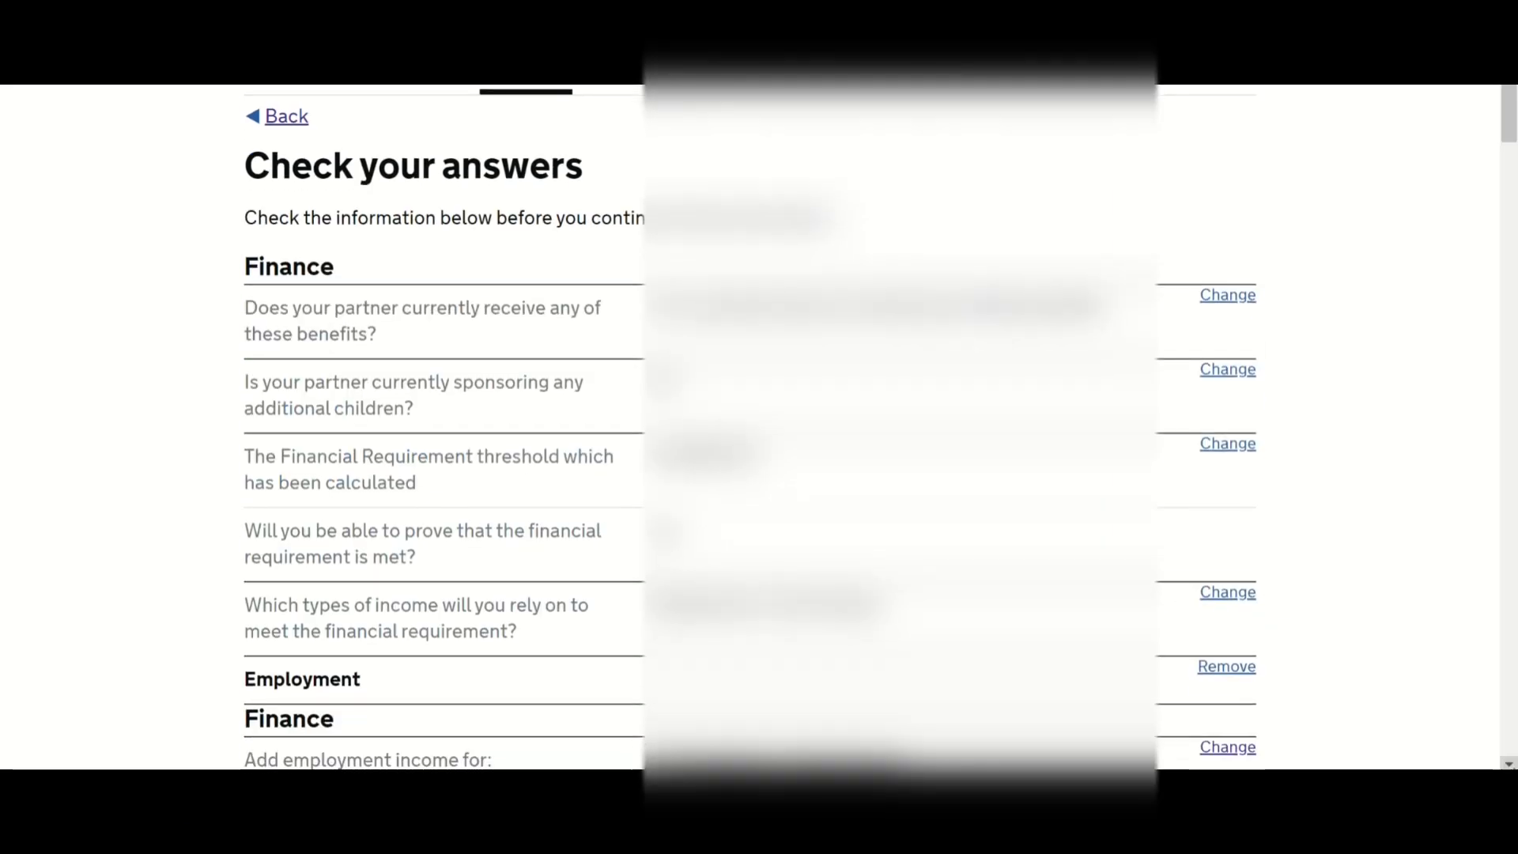
scroll(759, 427, "down", 6)
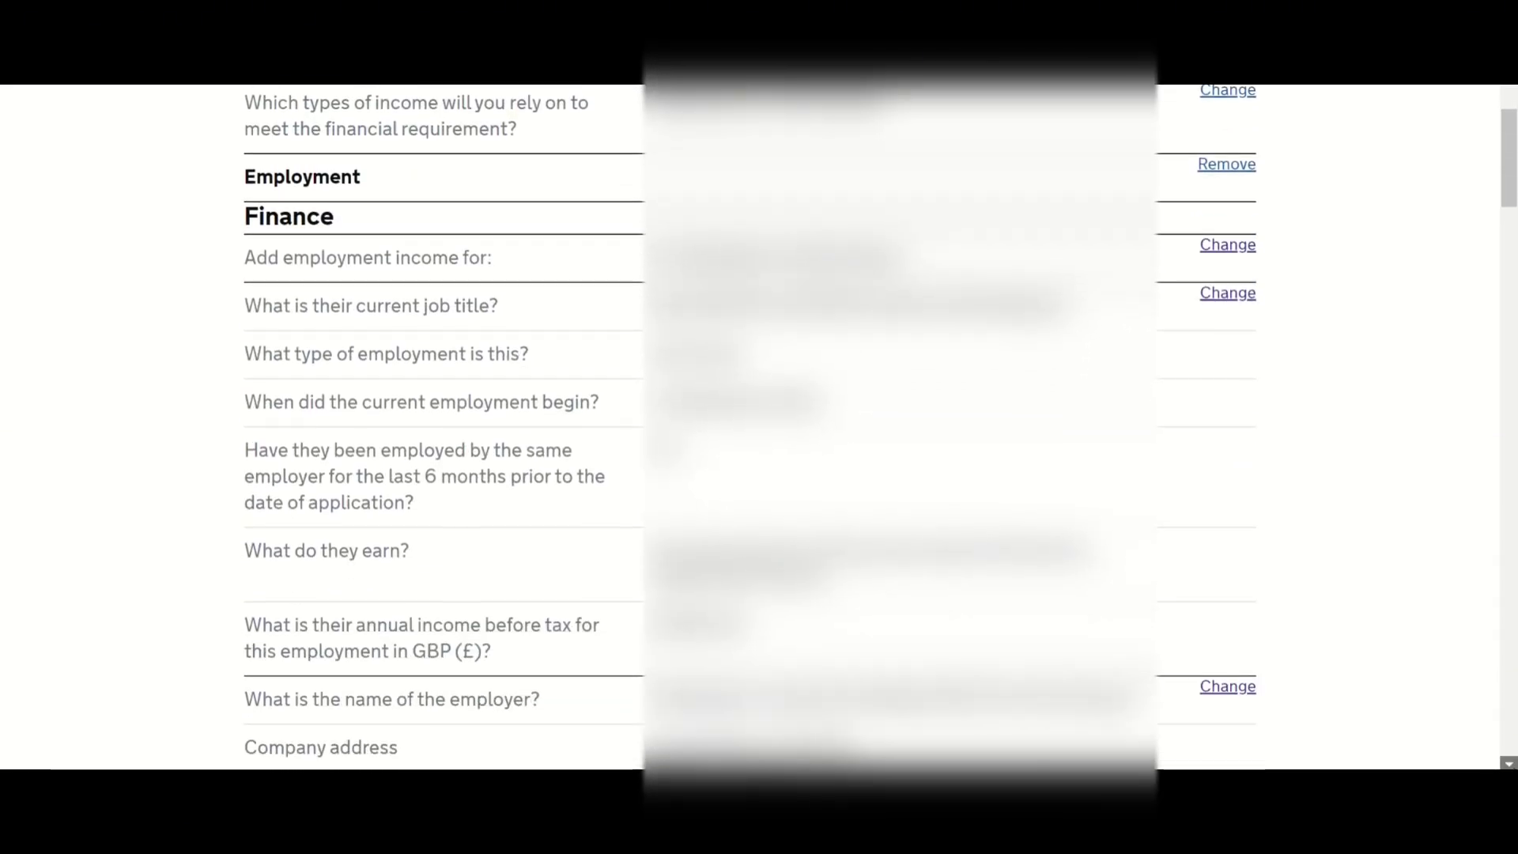
scroll(759, 427, "down", 7)
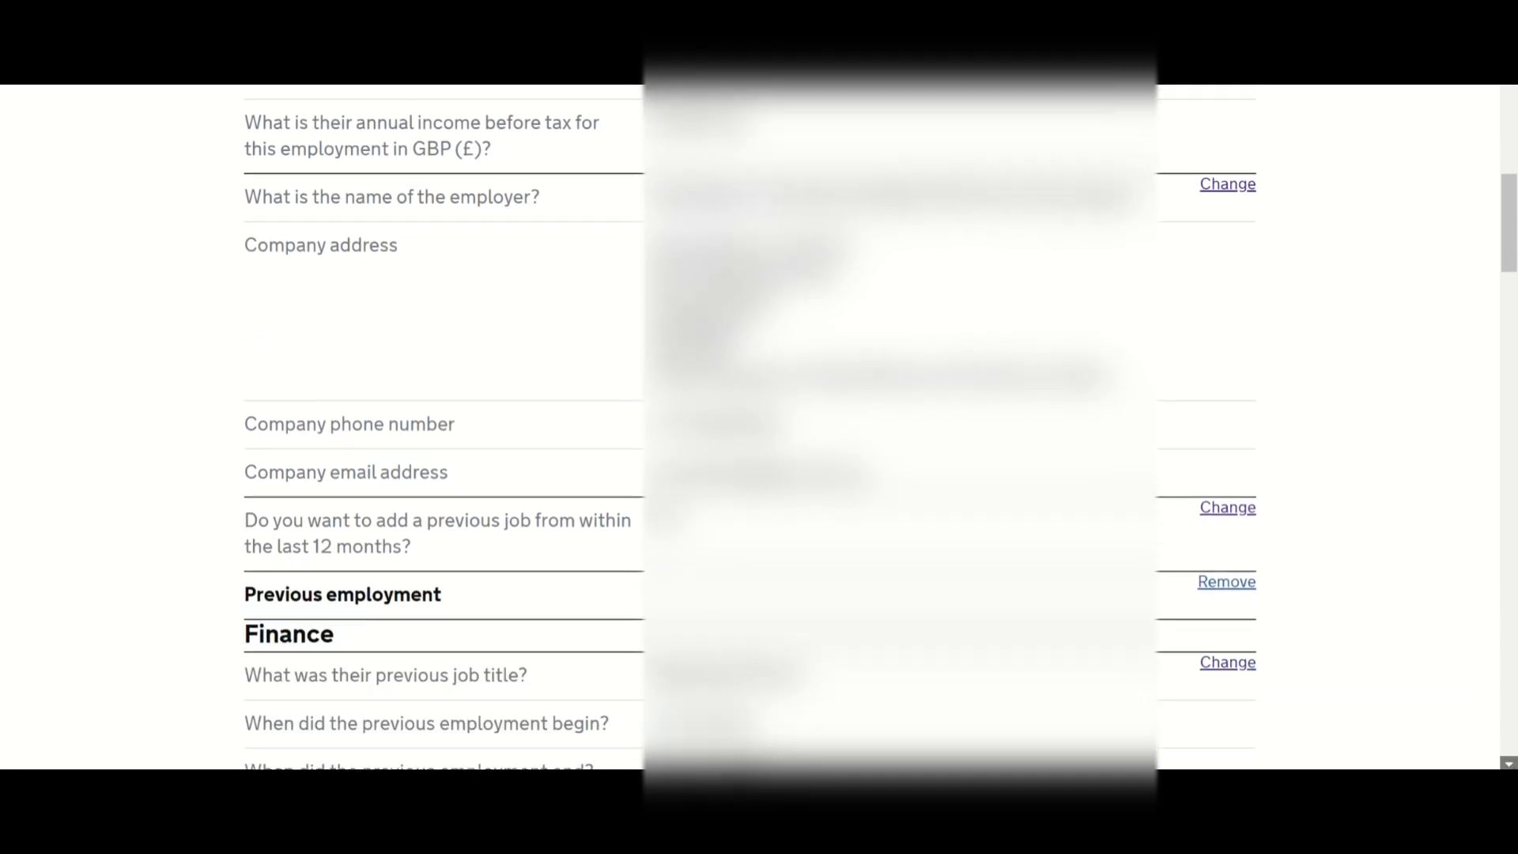
scroll(759, 427, "down", 7)
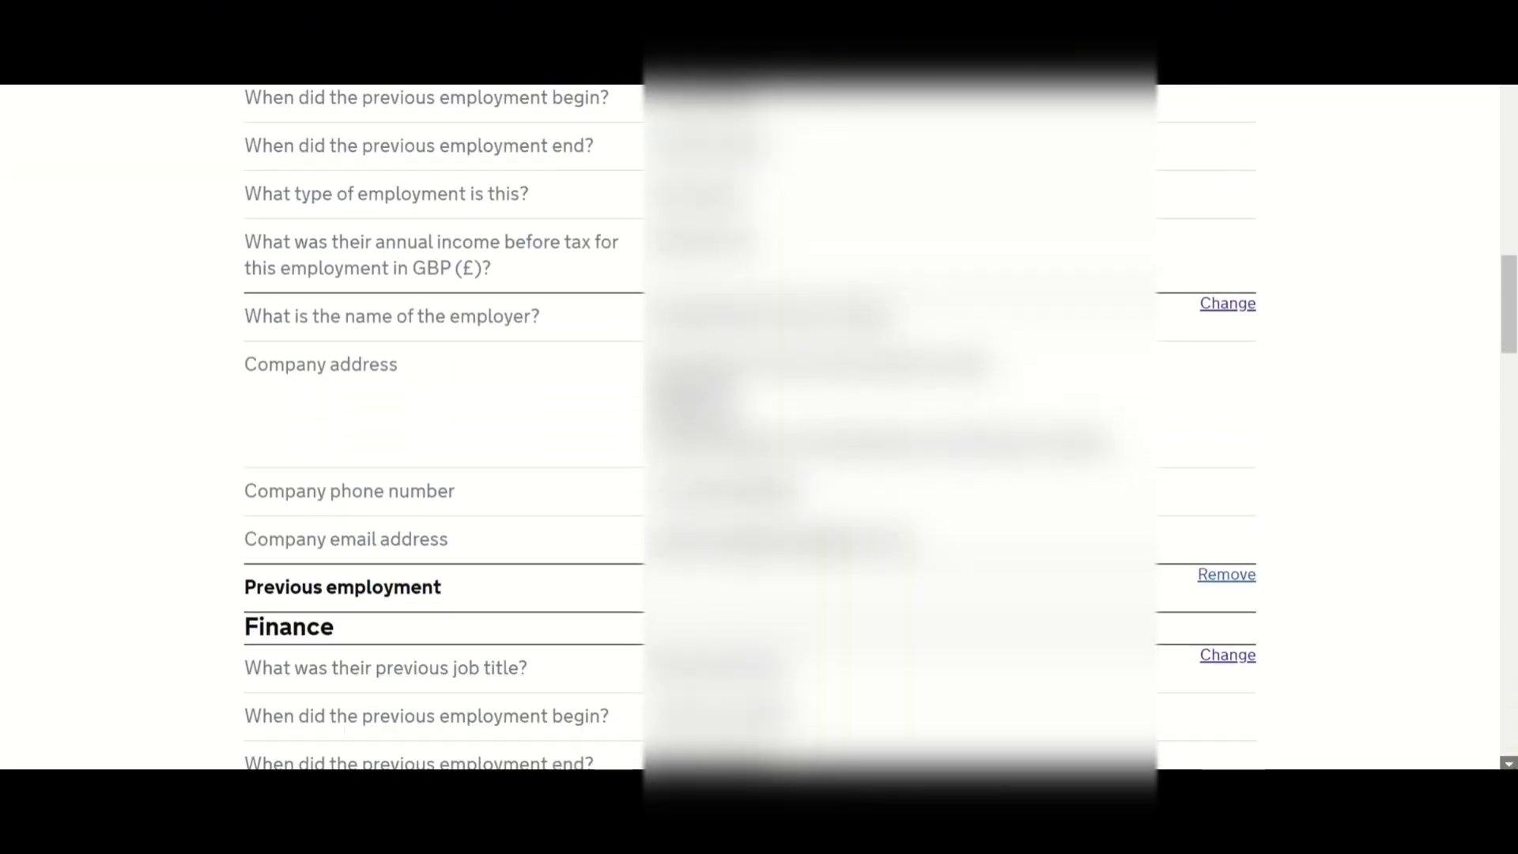
scroll(759, 427, "down", 4)
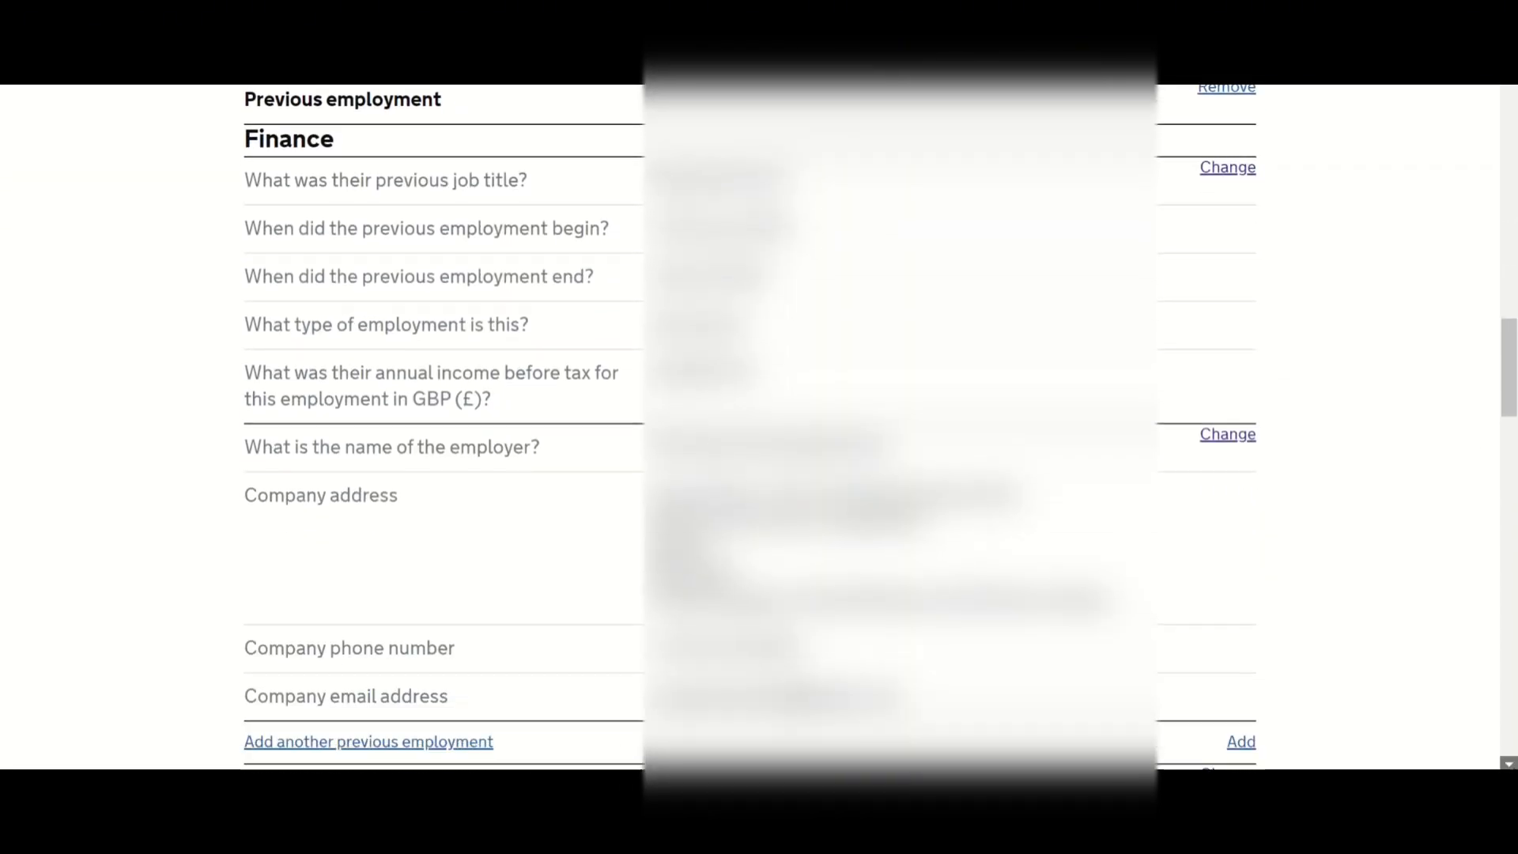
scroll(759, 427, "down", 4)
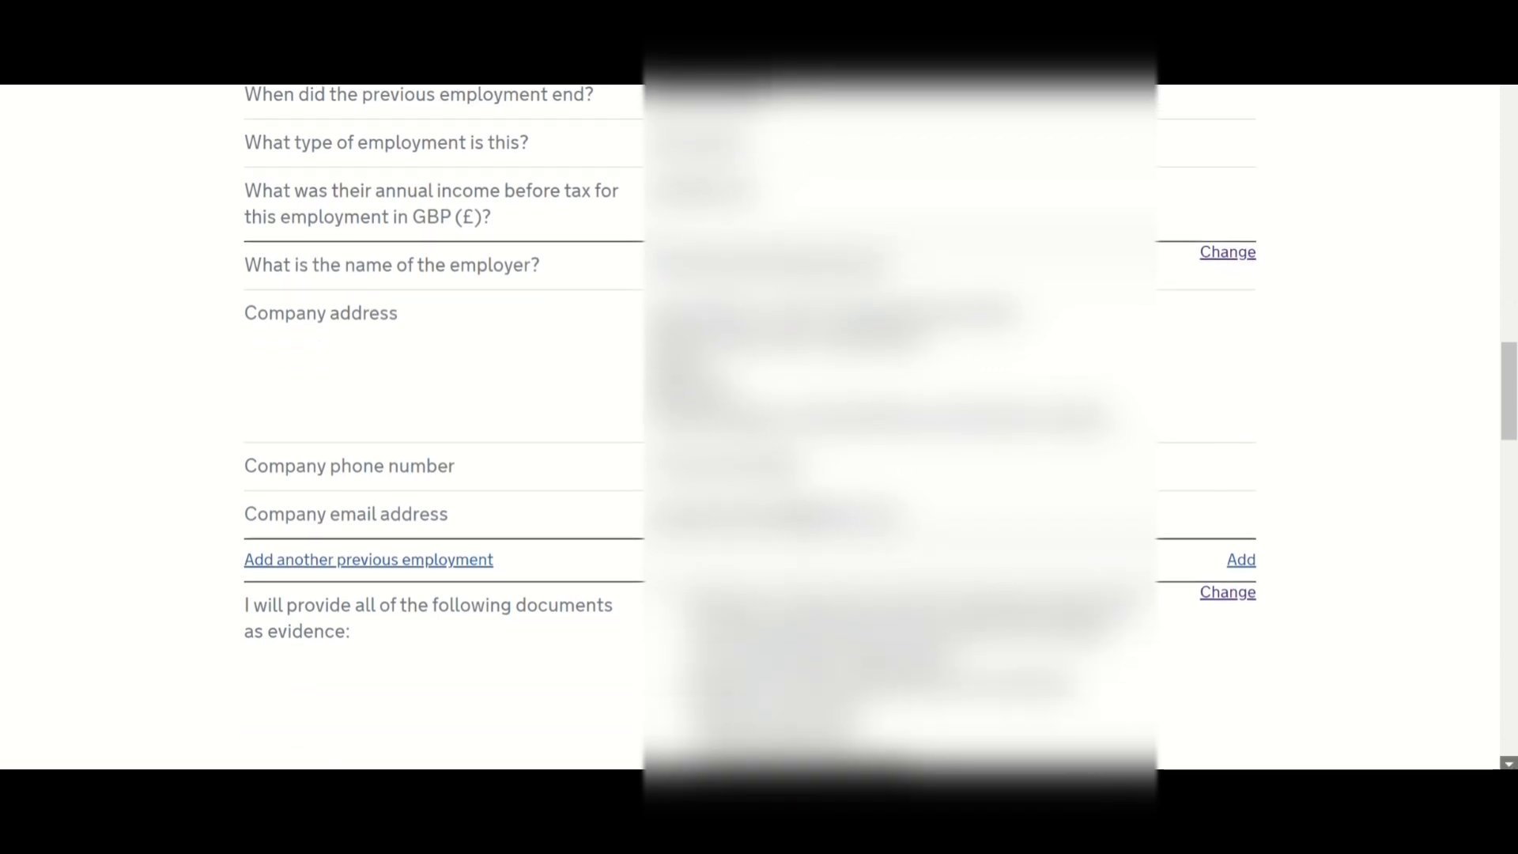
scroll(759, 427, "down", 7)
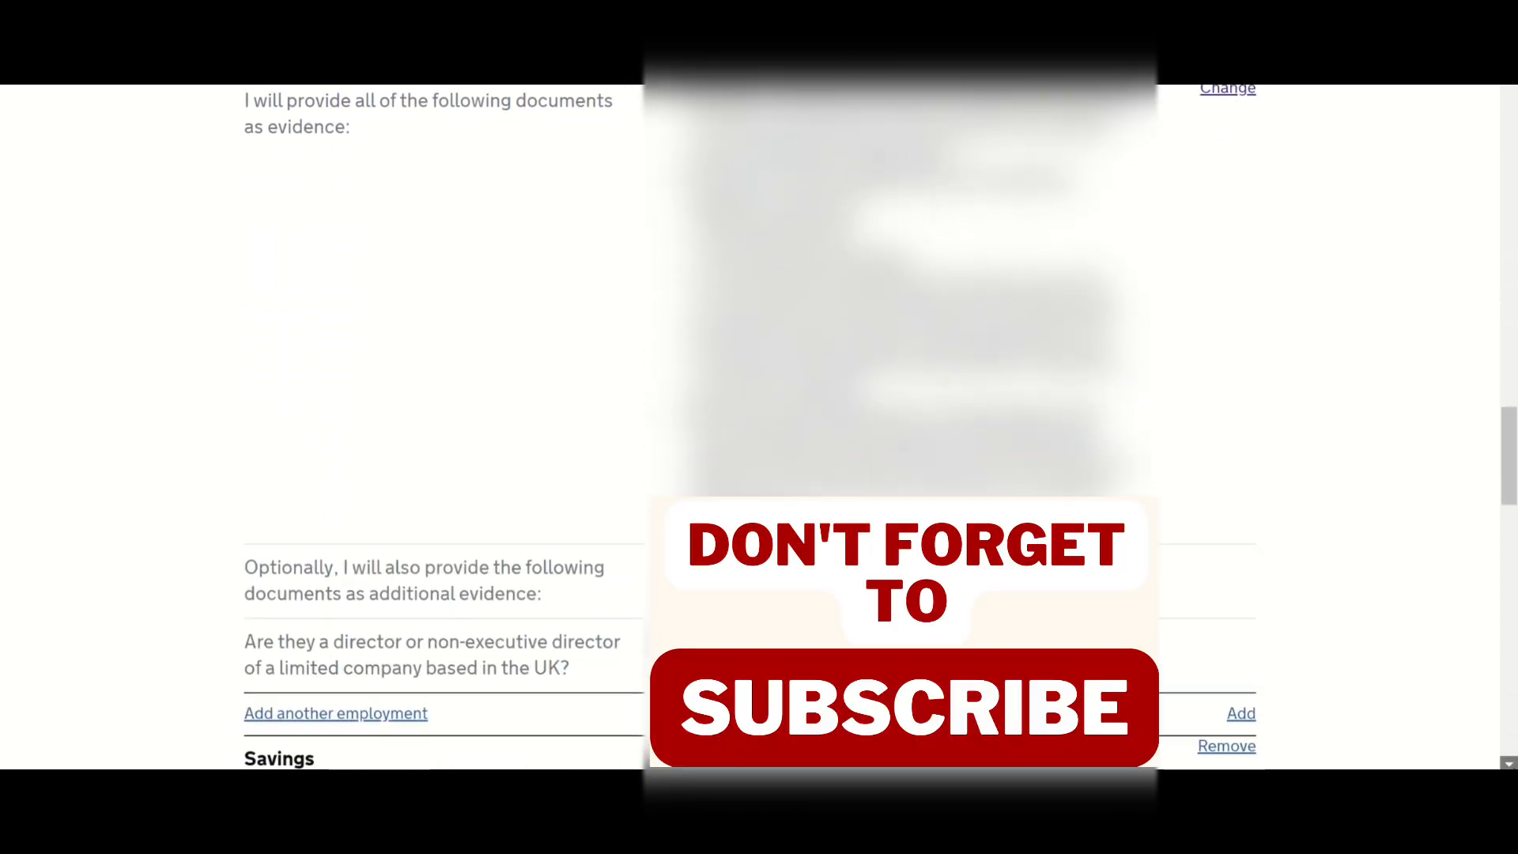
scroll(759, 427, "down", 6)
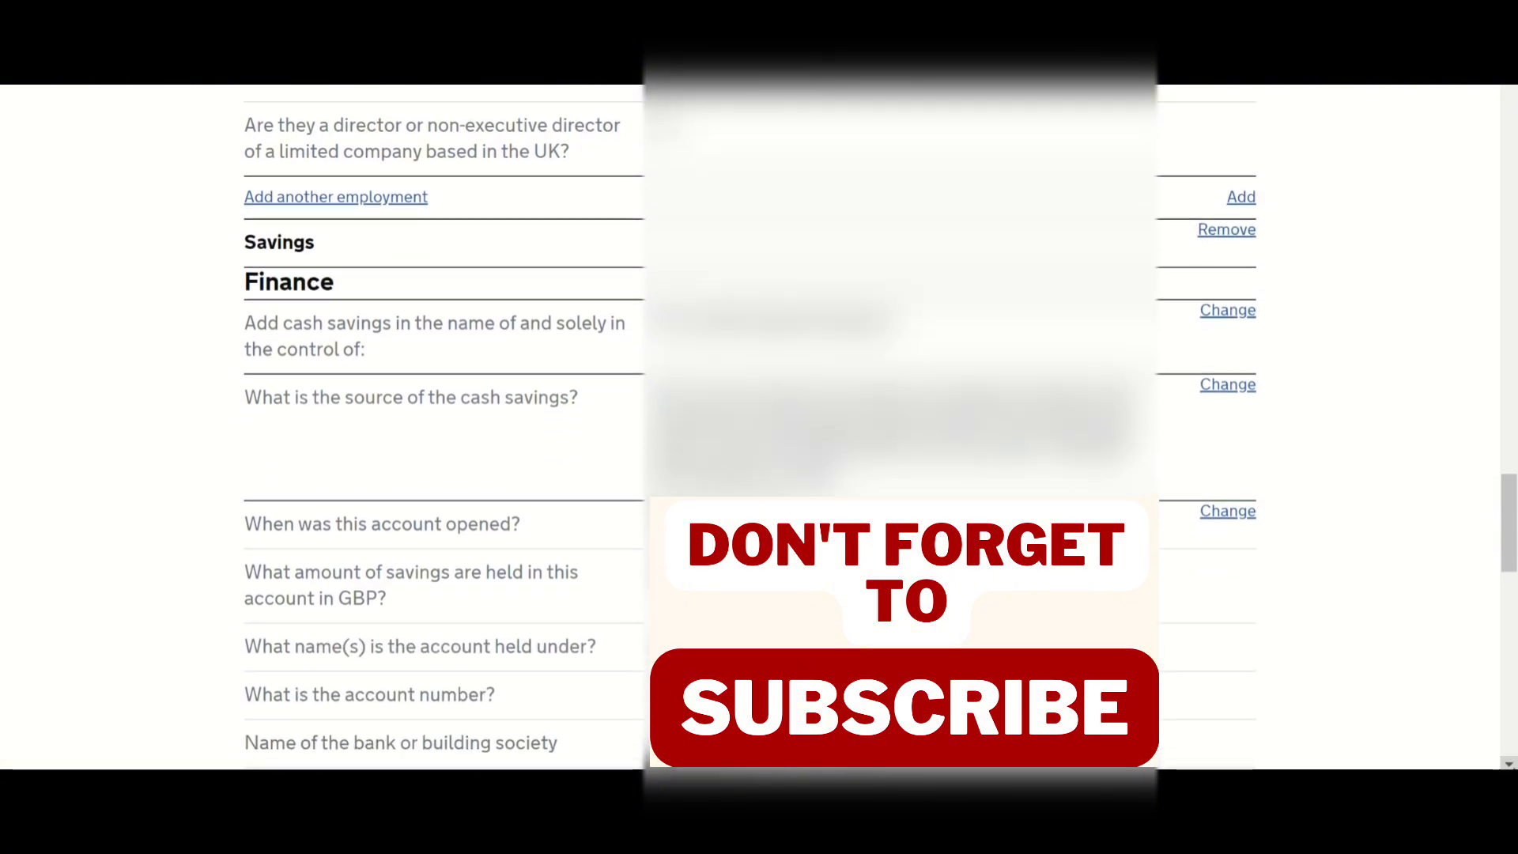
scroll(760, 428, "down", 6)
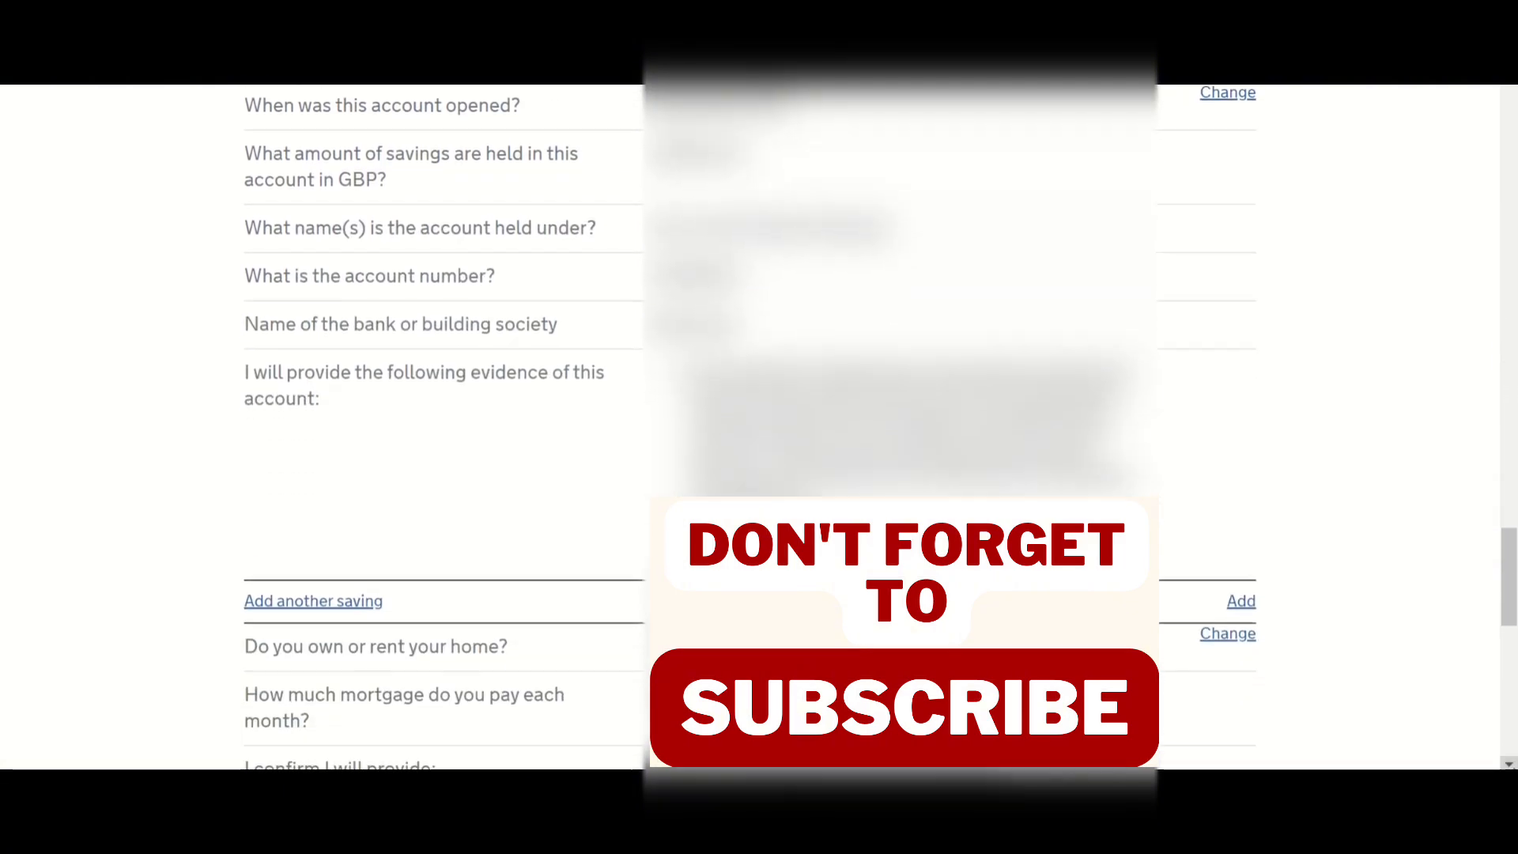
scroll(759, 427, "down", 3)
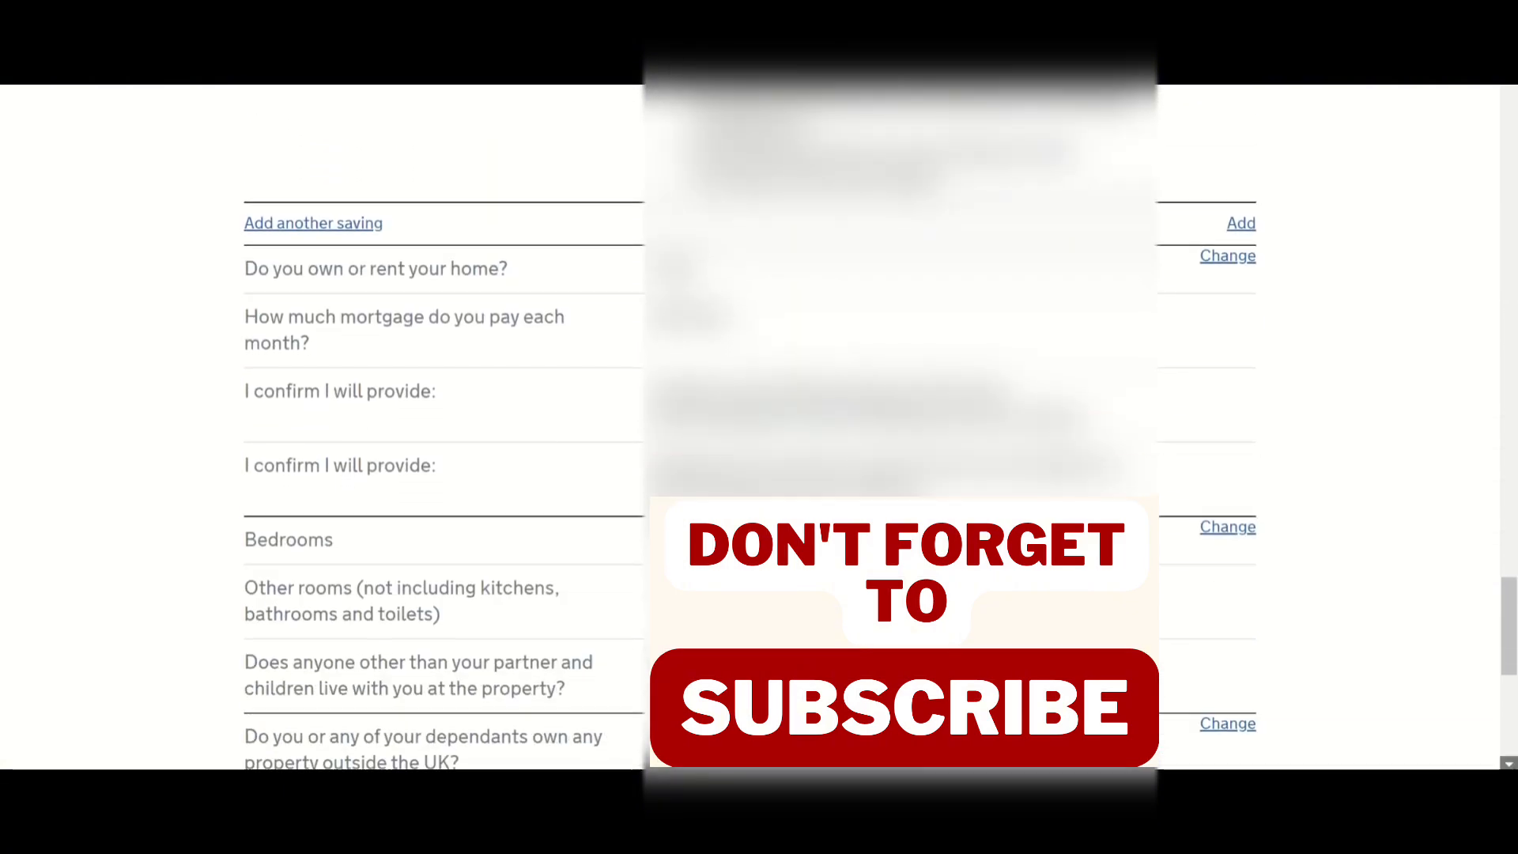
scroll(759, 427, "down", 2)
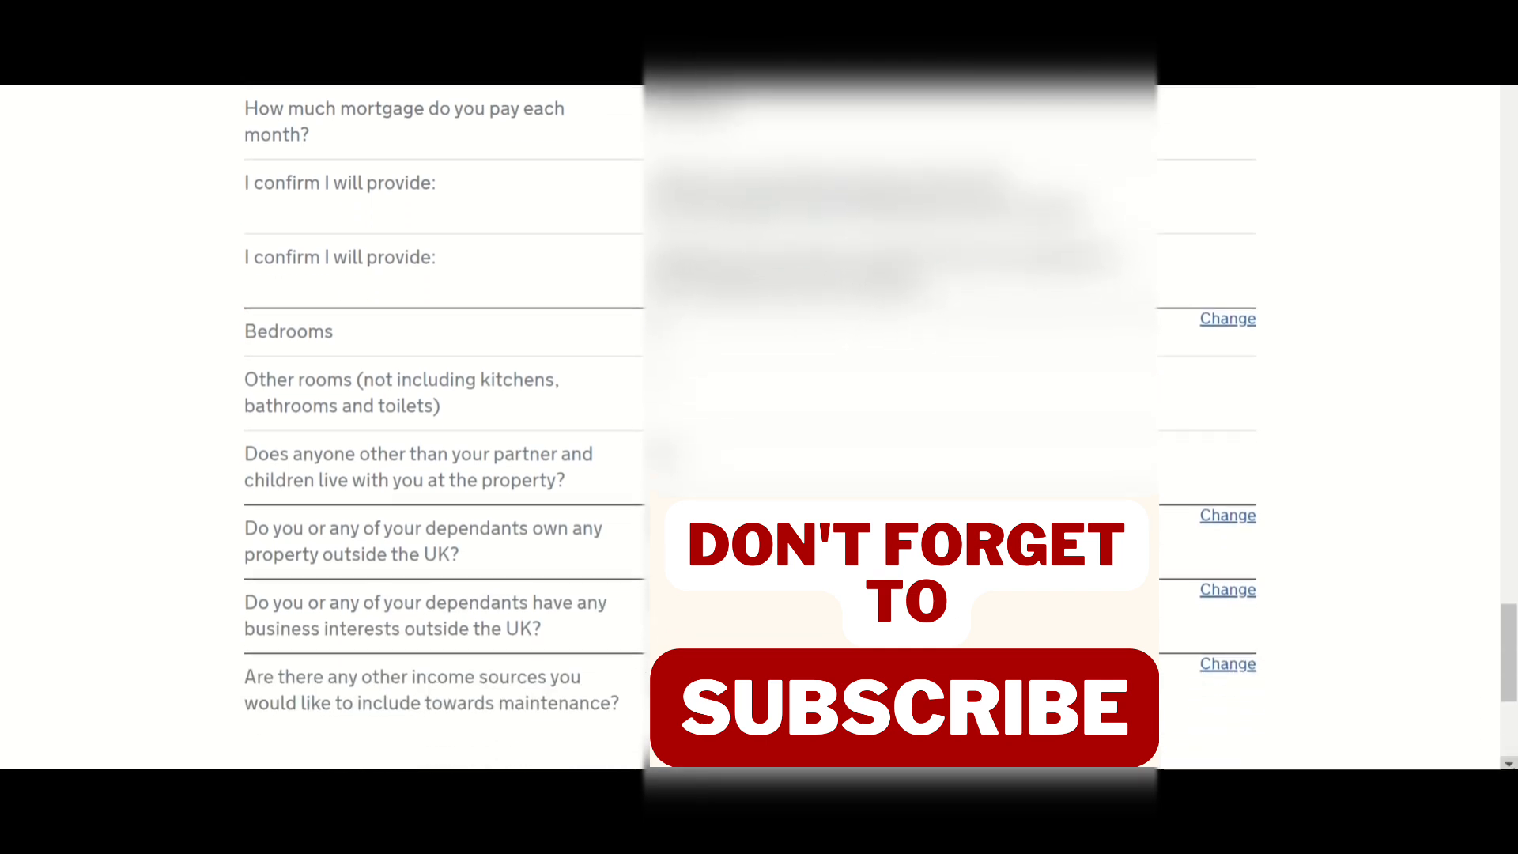
scroll(759, 427, "down", 3)
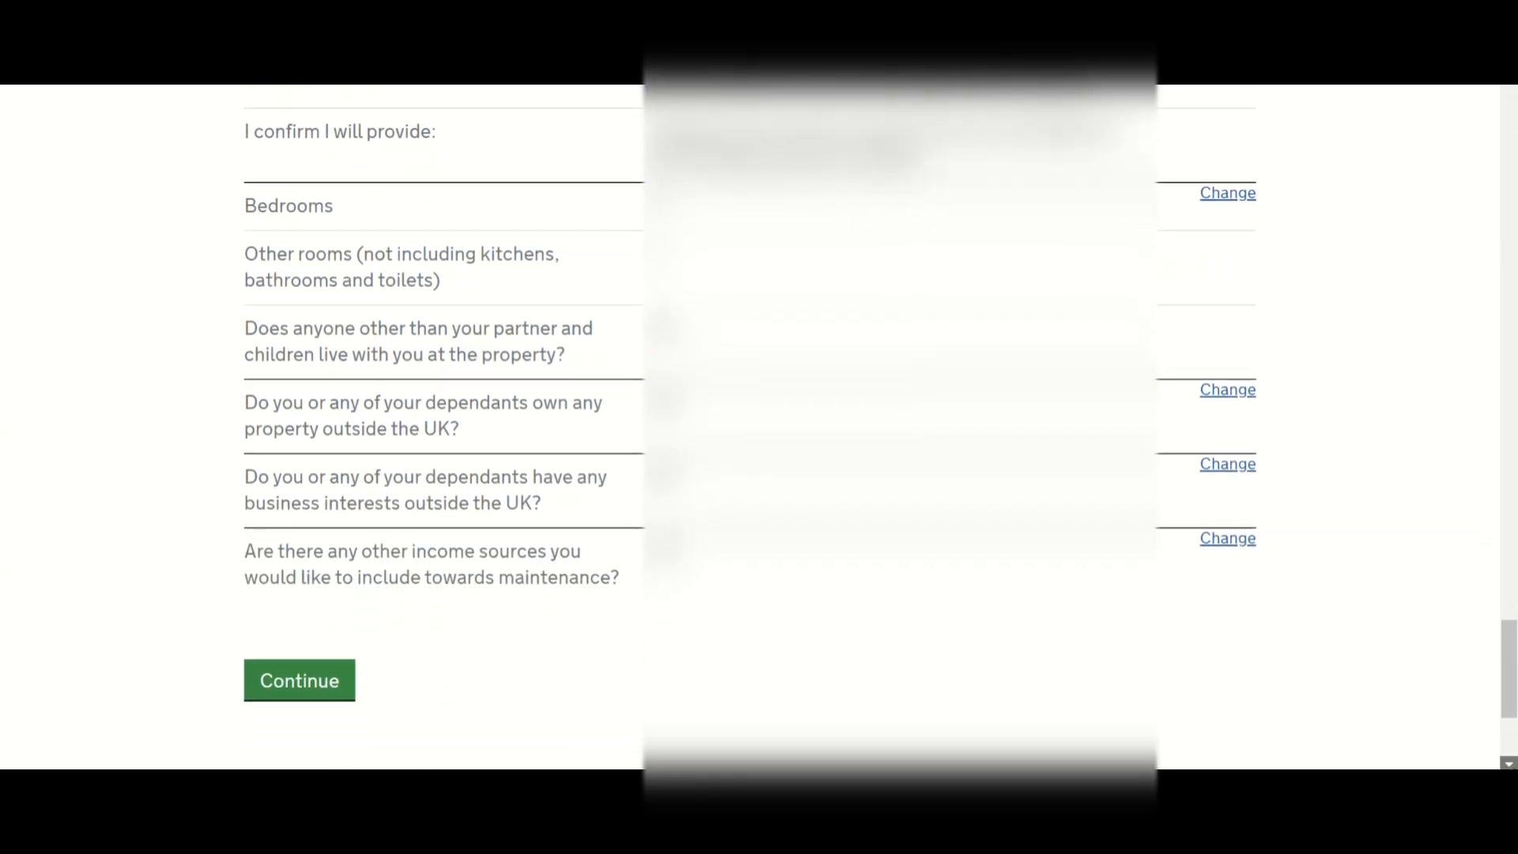
scroll(759, 427, "down", 3)
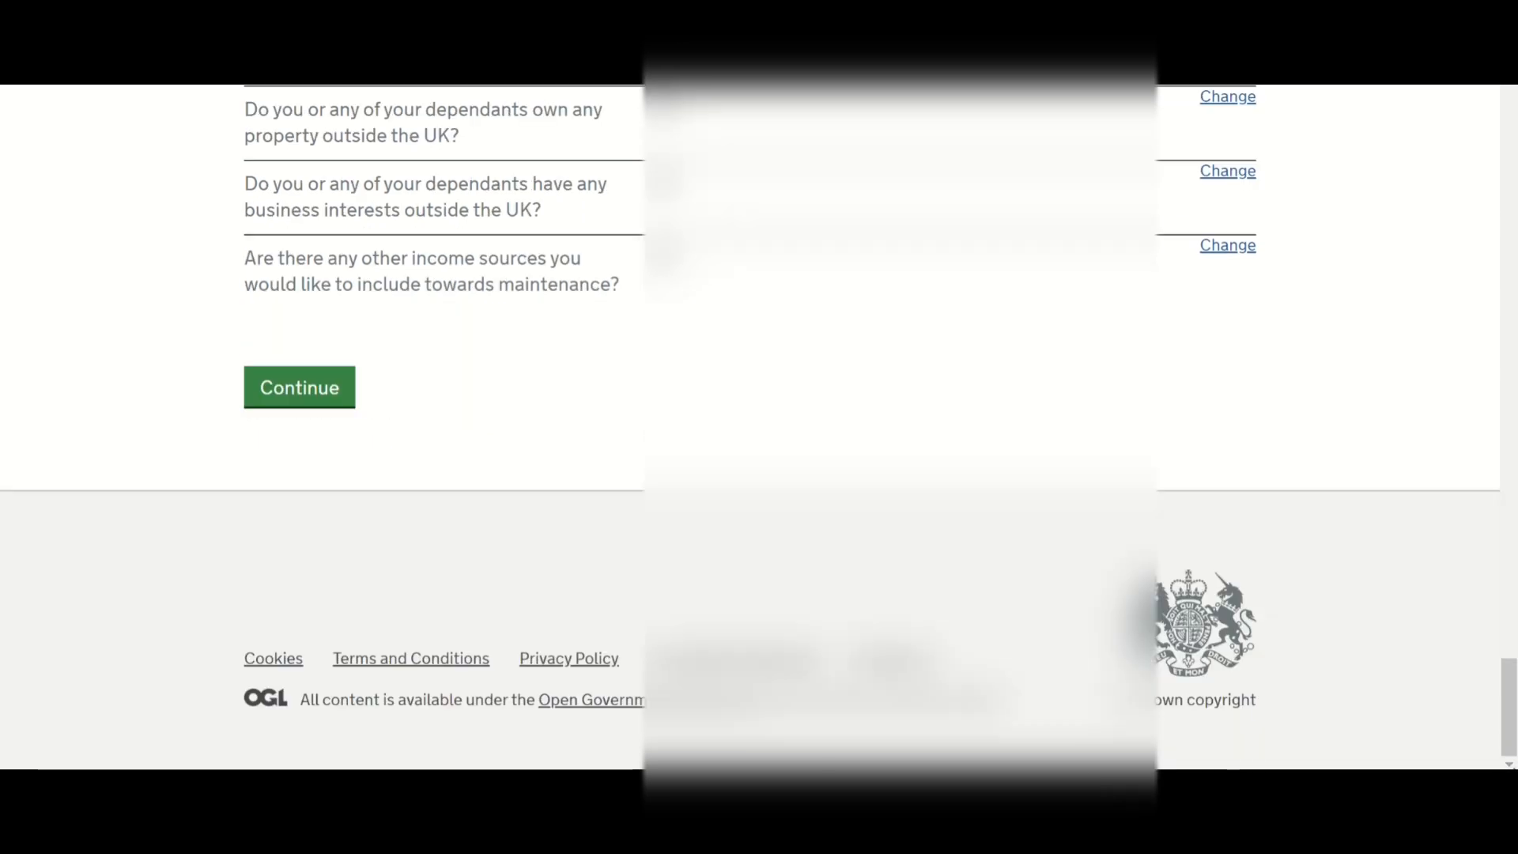
left_click(310, 394)
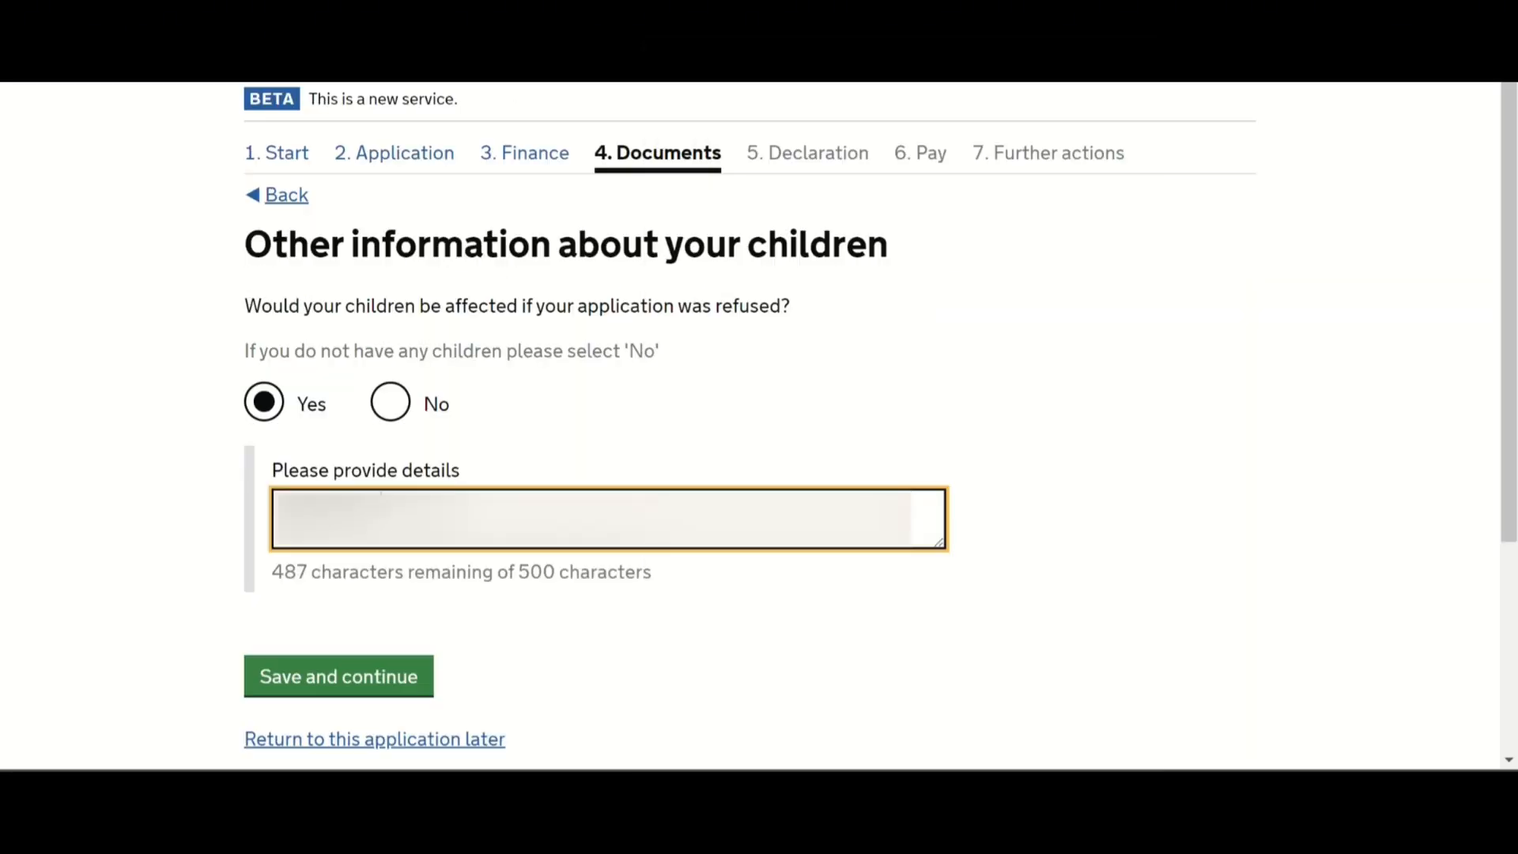
Write and correct the details of how the children would be affected if the application was refused.
type("ill")
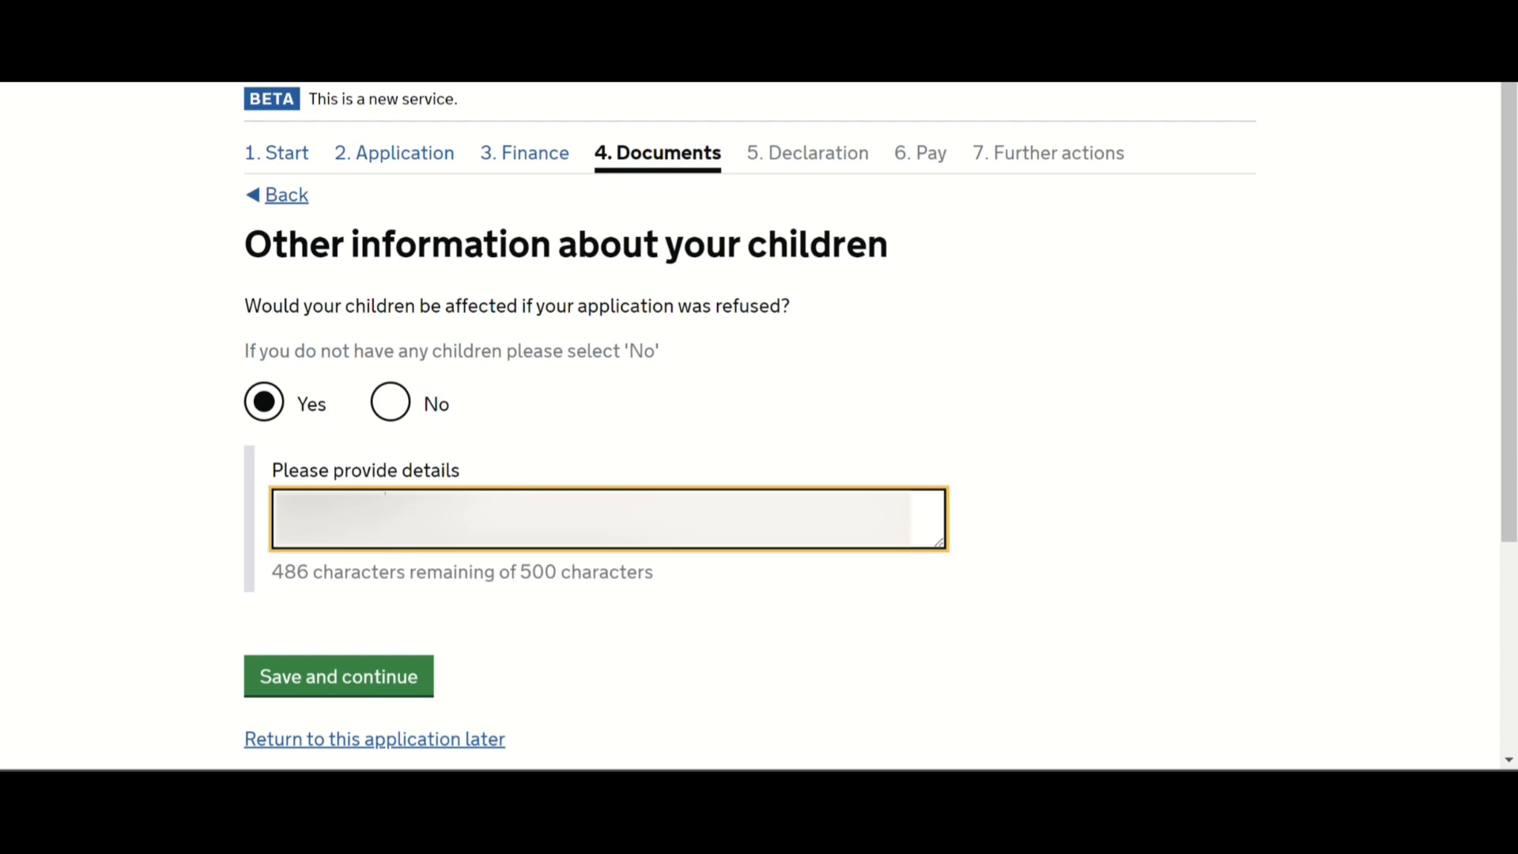
key("BackSpace")
key("BackSpace")
key("BackSpace")
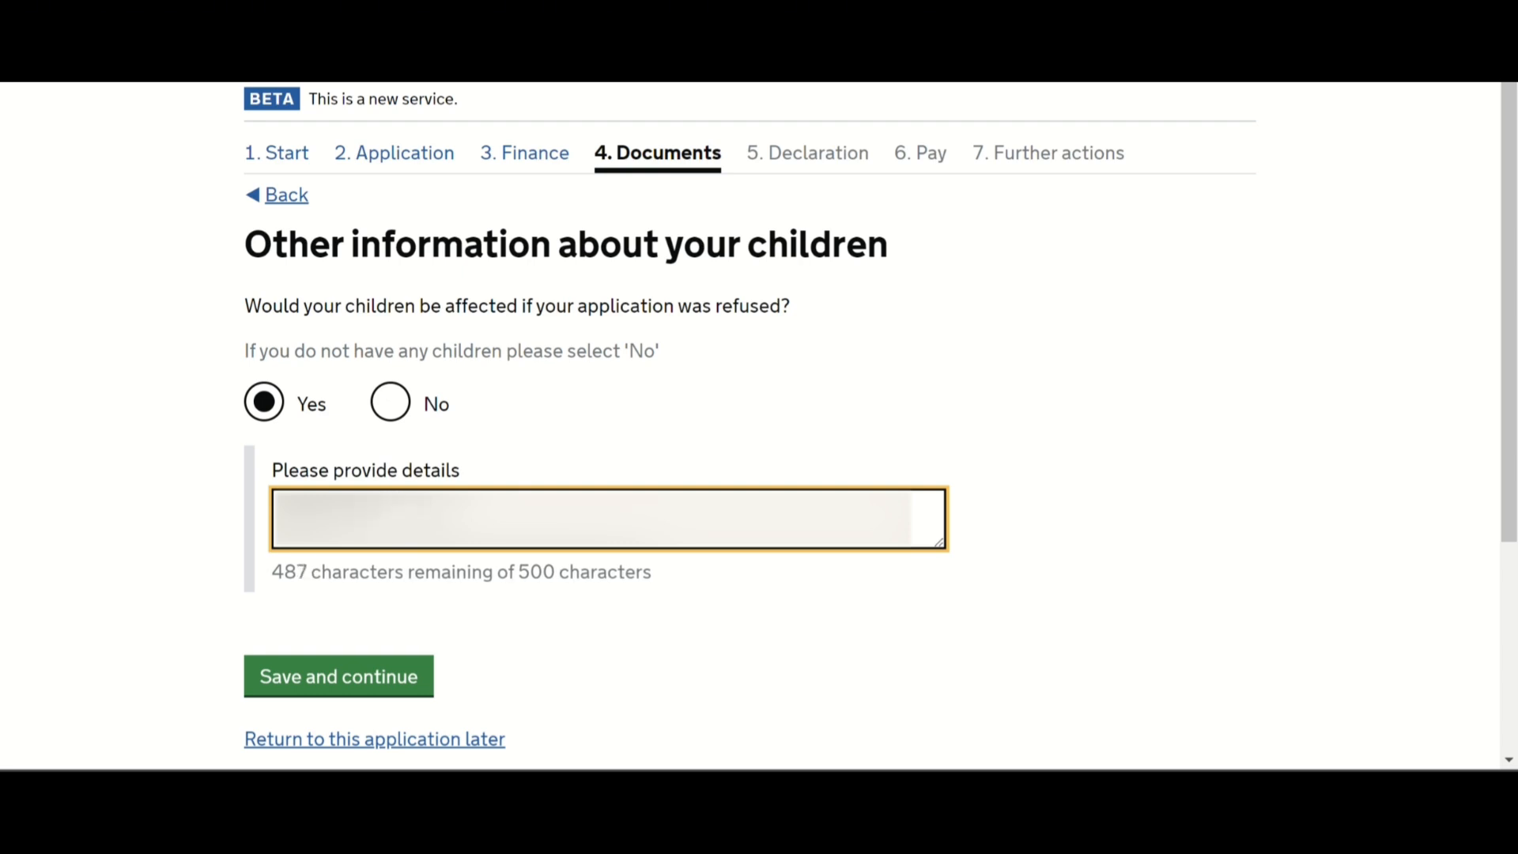
key("BackSpace")
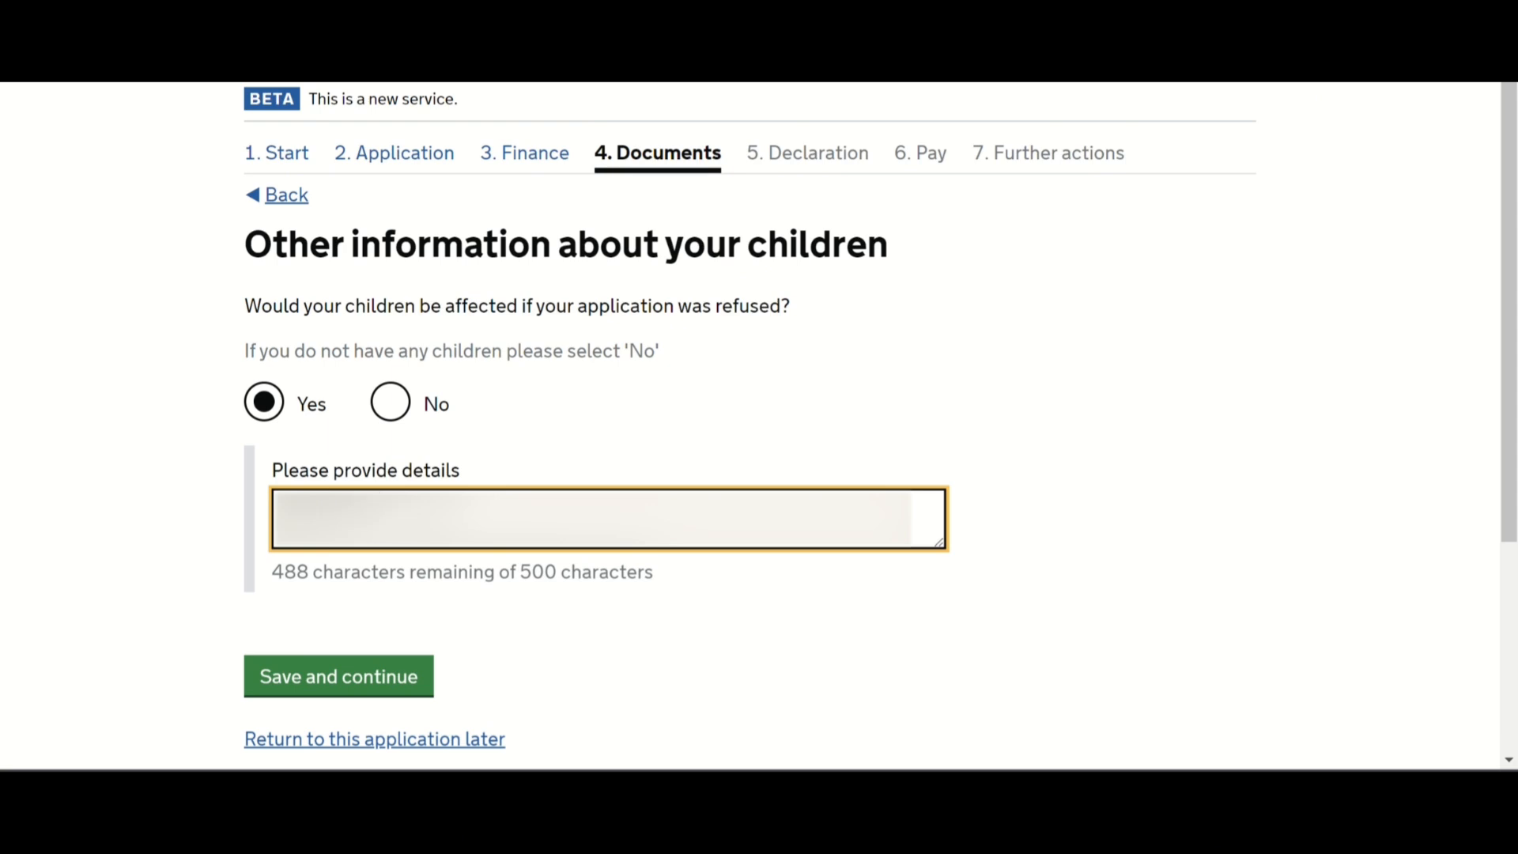
type("examp")
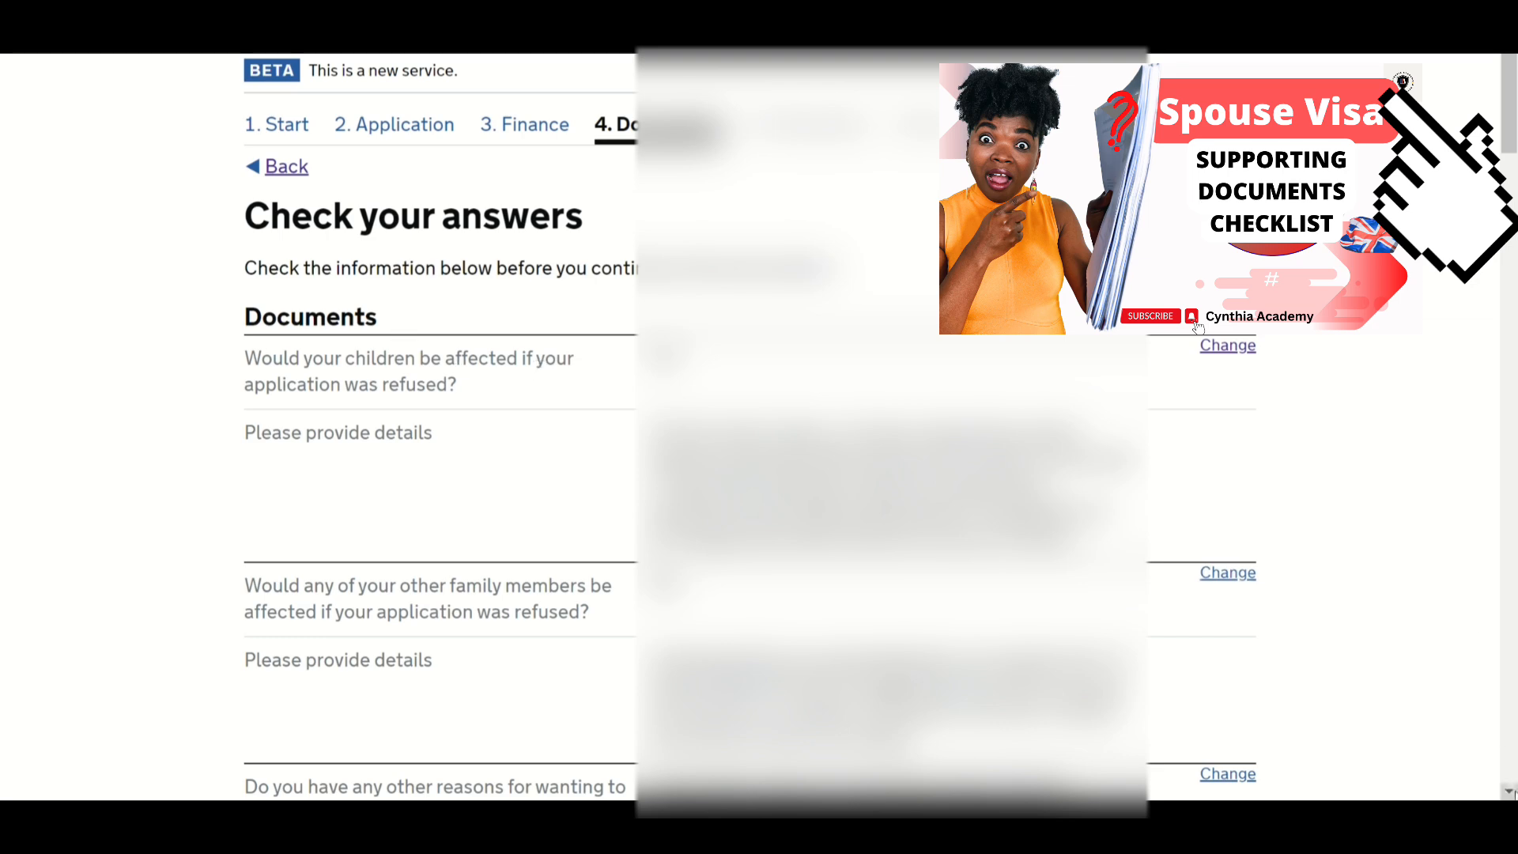
Review the Documents answers, and save the confirmation that a signed declaration of consent to Home Office verification checks will be provided.
left_click(1510, 791)
left_click_drag(1509, 791, 1509, 791)
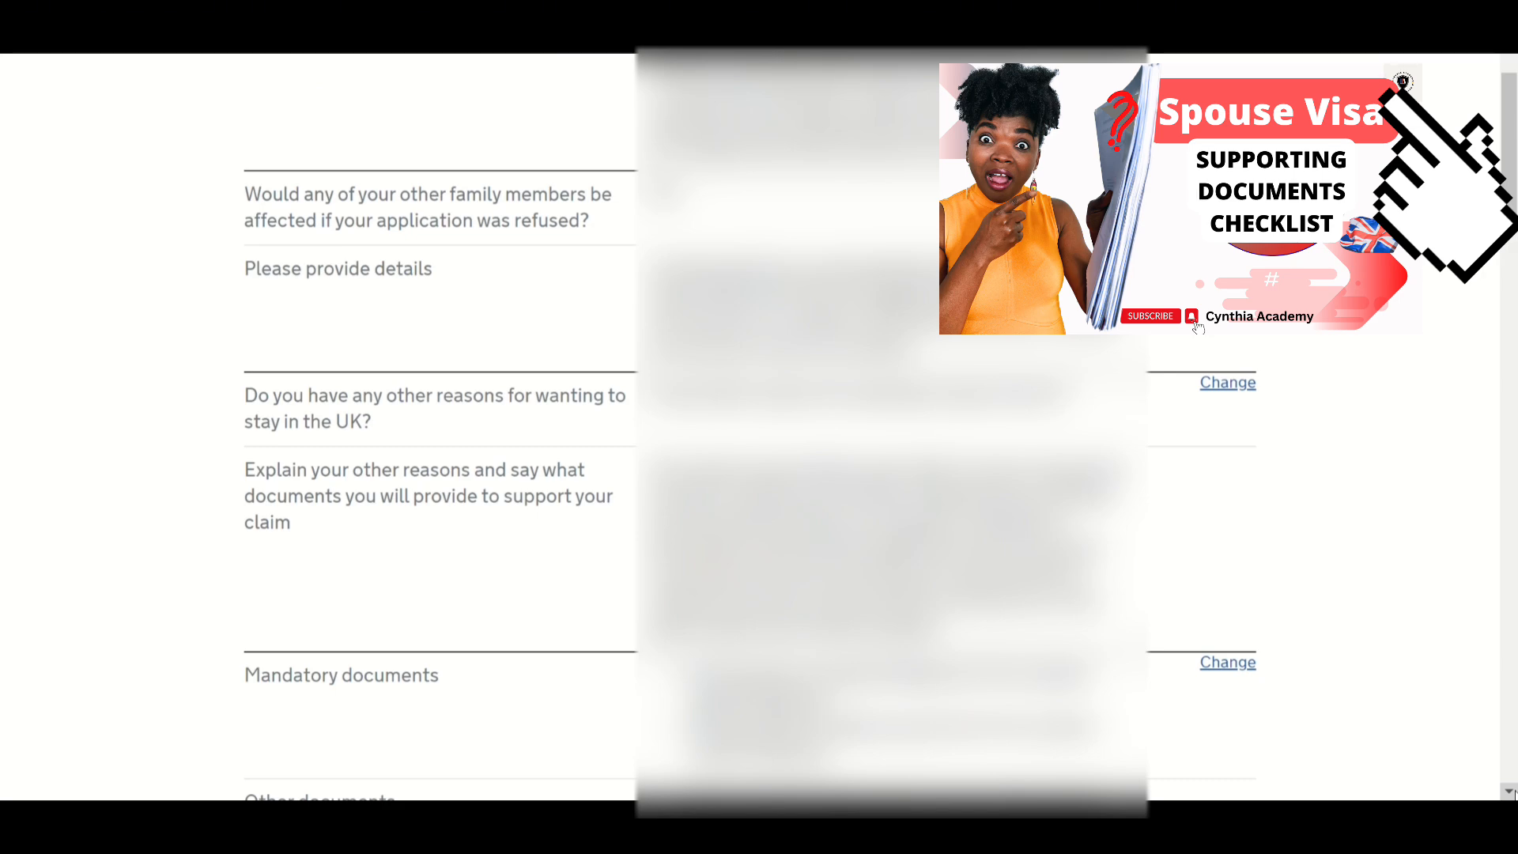
left_click_drag(1510, 791, 1509, 791)
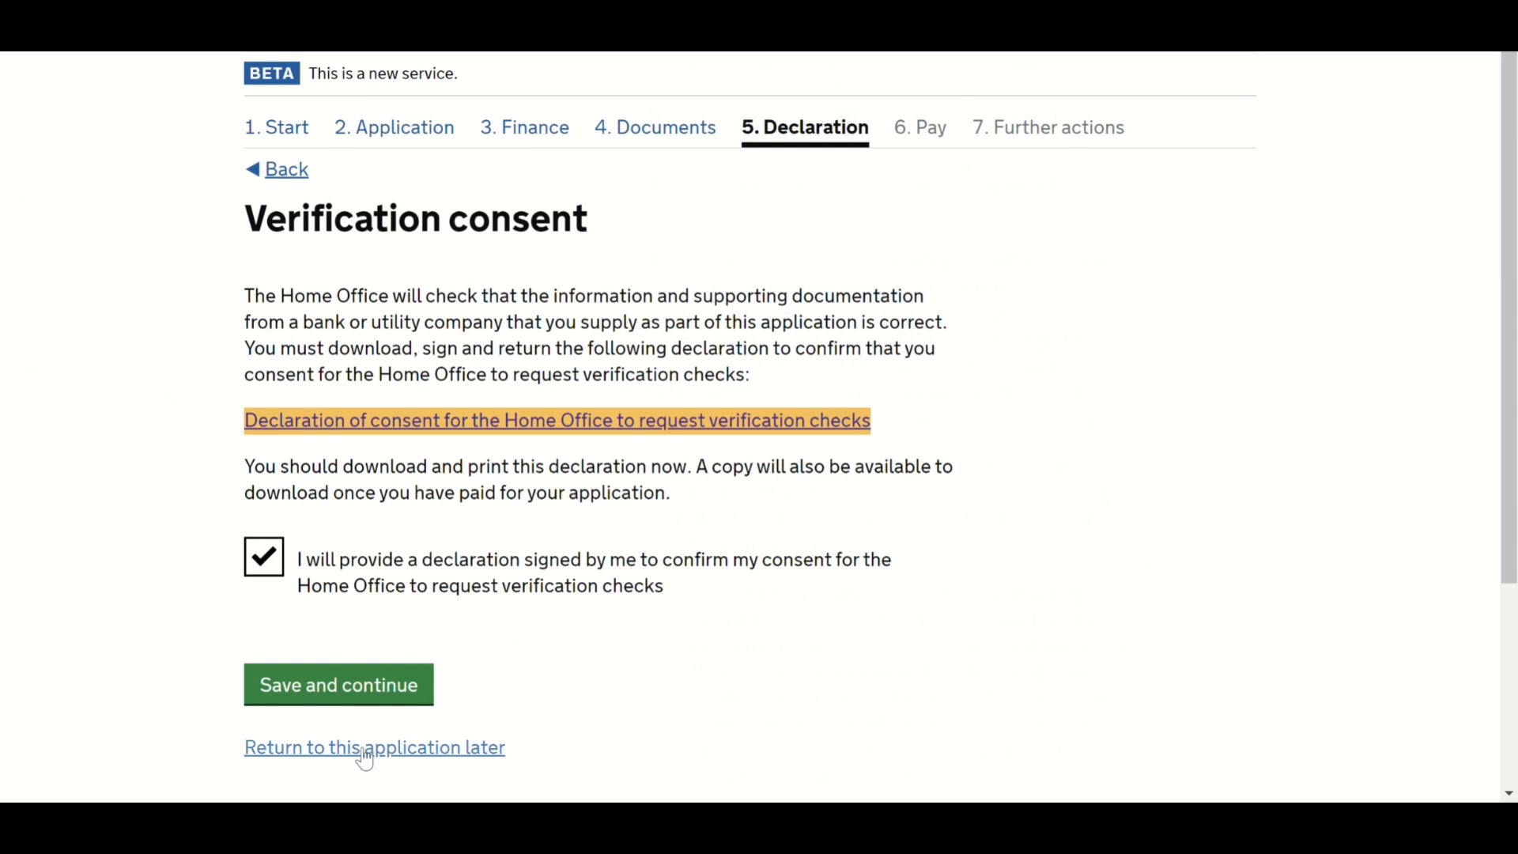
left_click(350, 702)
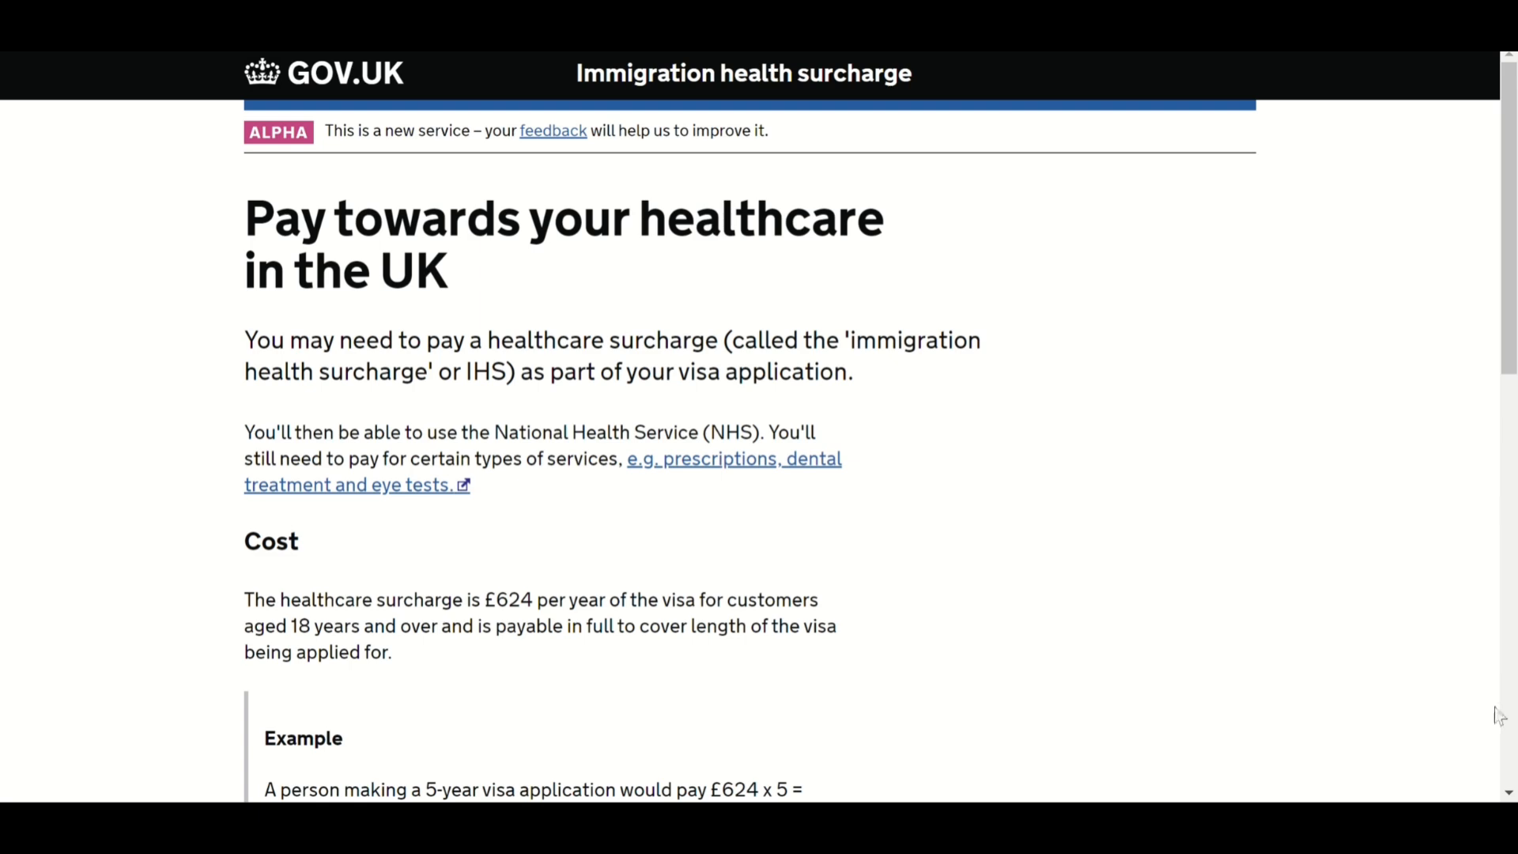
Read the immigration health surcharge costs and requirements, continue, and agree to the surcharge declaration.
left_click(1509, 793)
scroll(1510, 797, "down", 3)
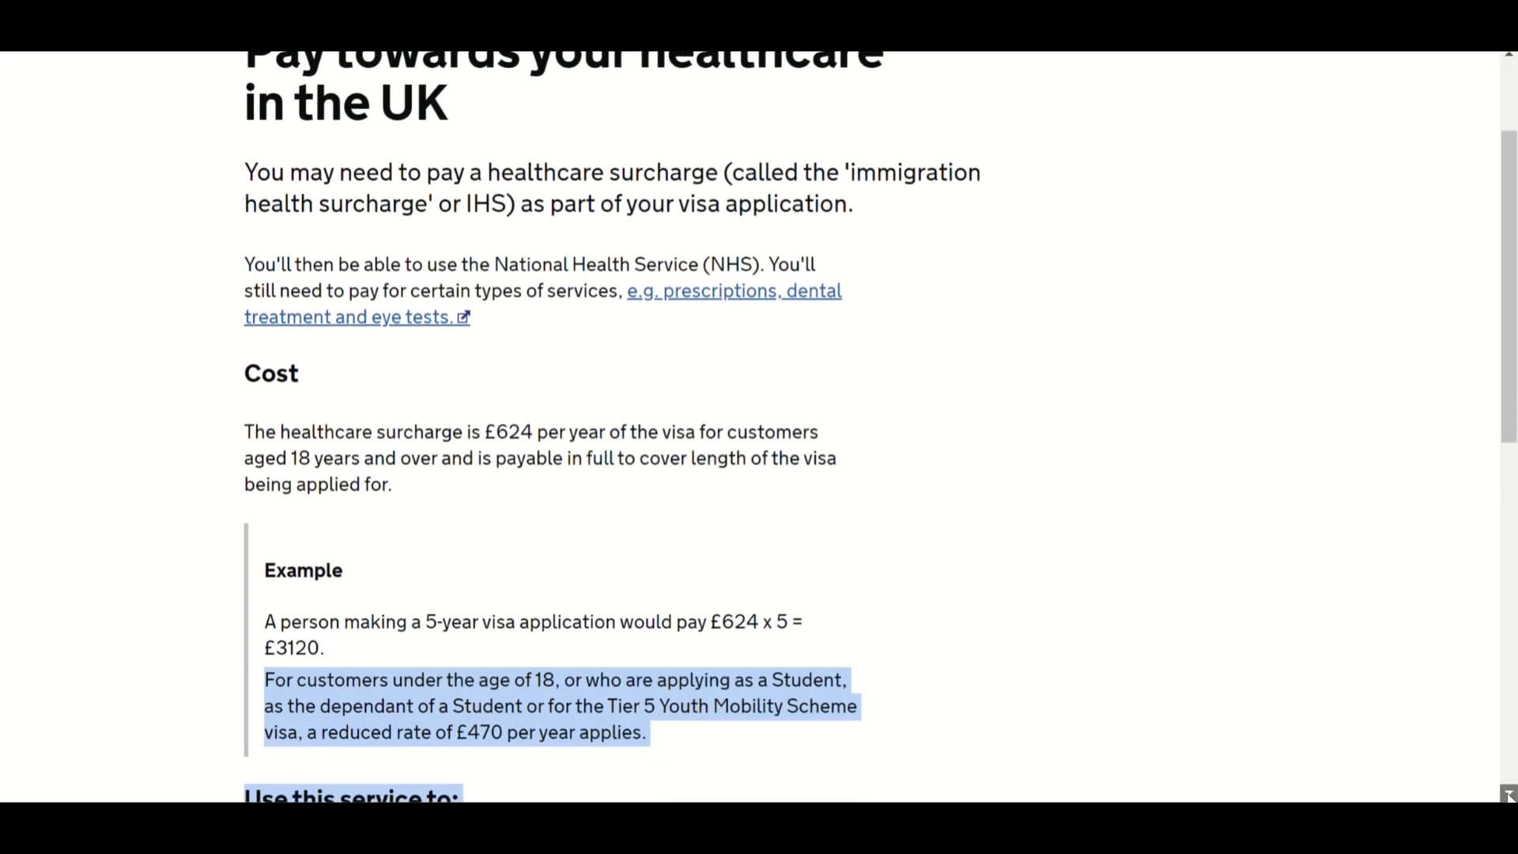
scroll(1510, 797, "down", 3)
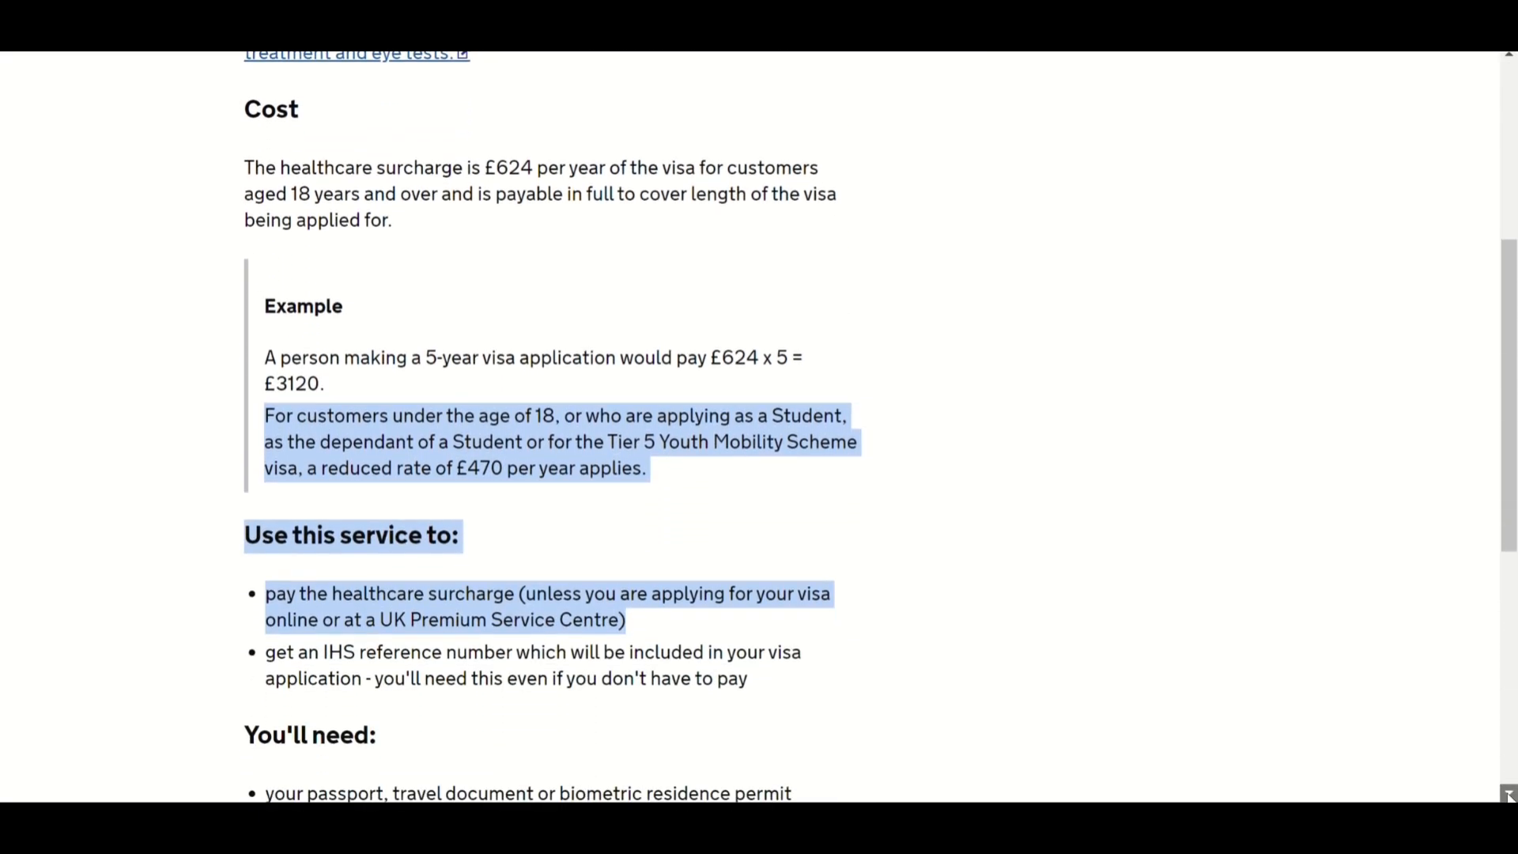
scroll(1509, 796, "down", 3)
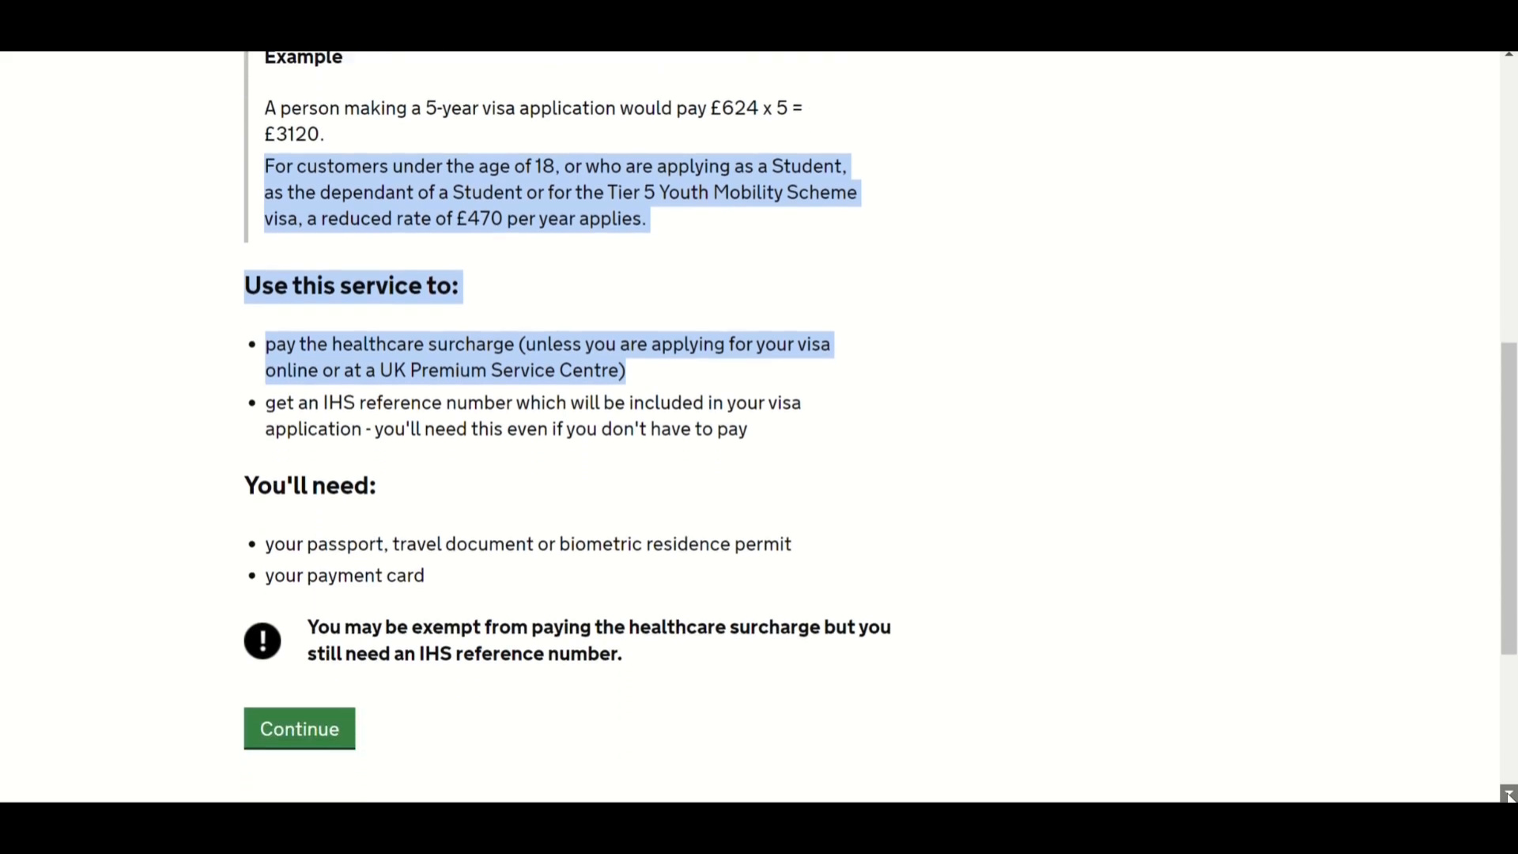
scroll(1510, 797, "down", 2)
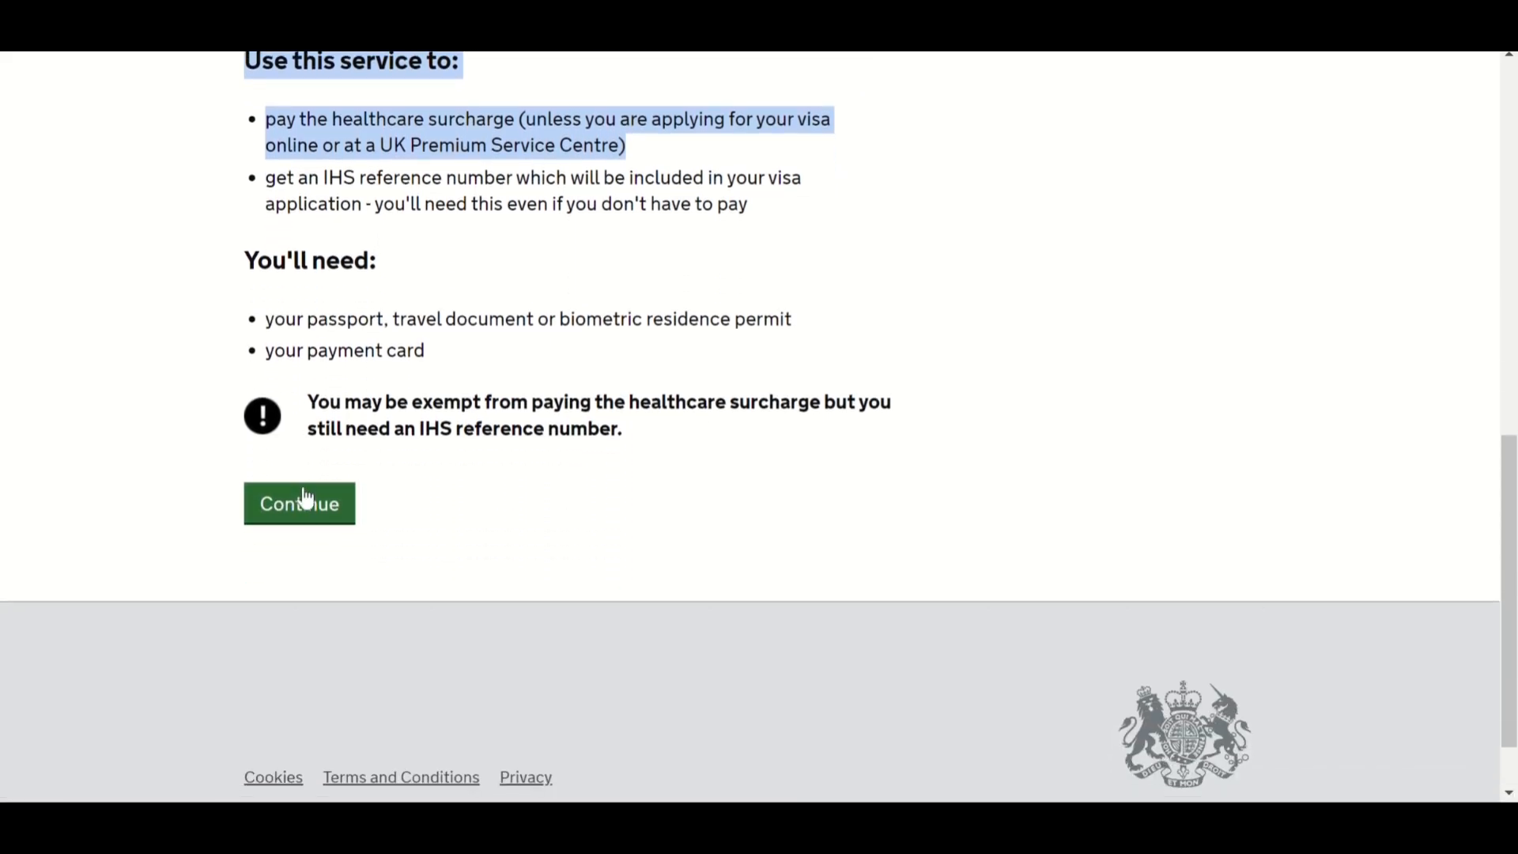
left_click(306, 498)
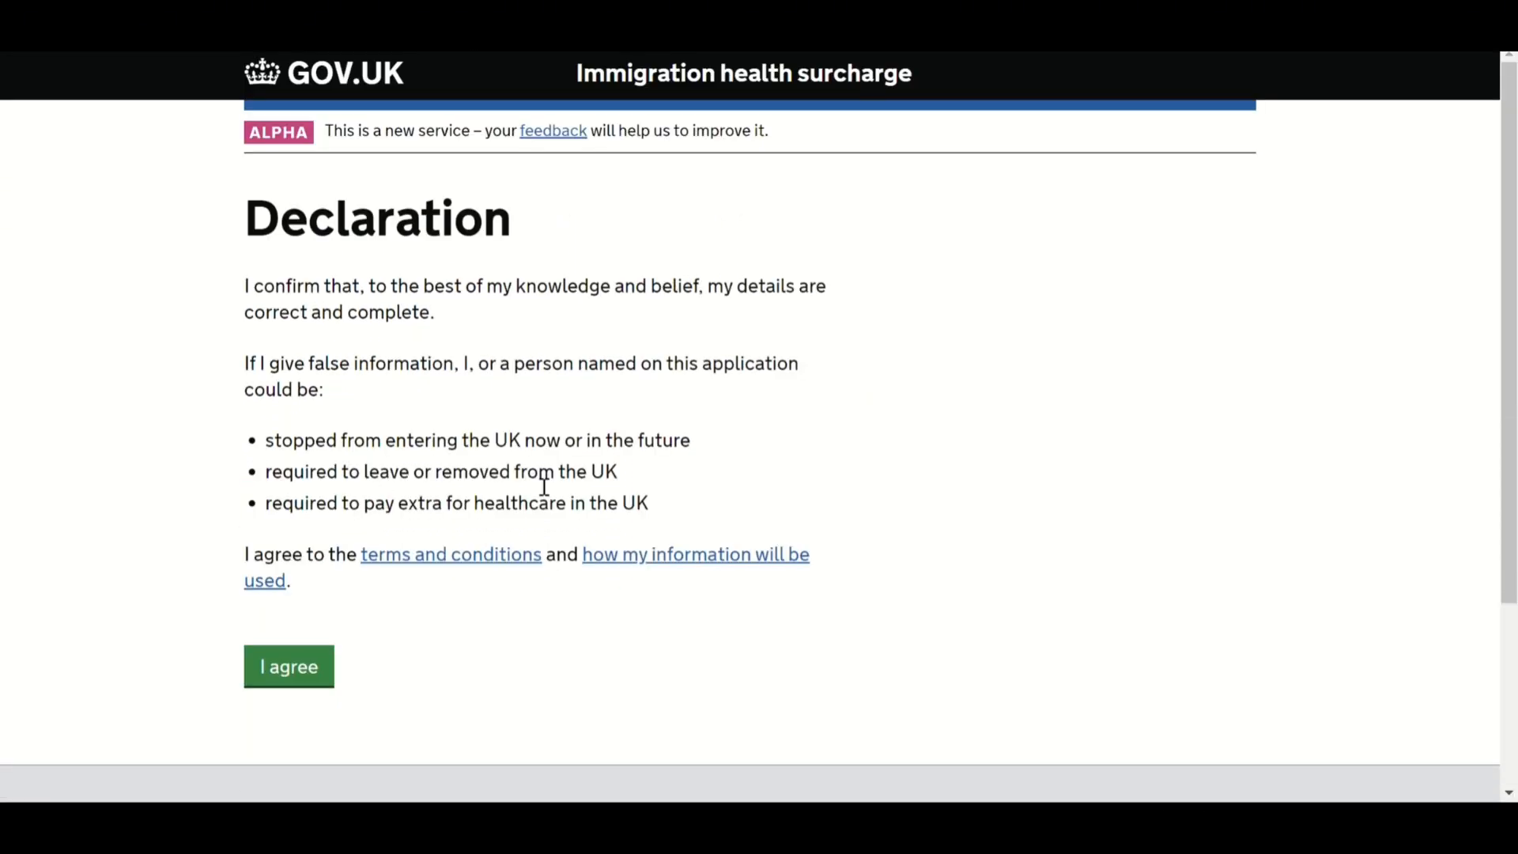
left_click(320, 677)
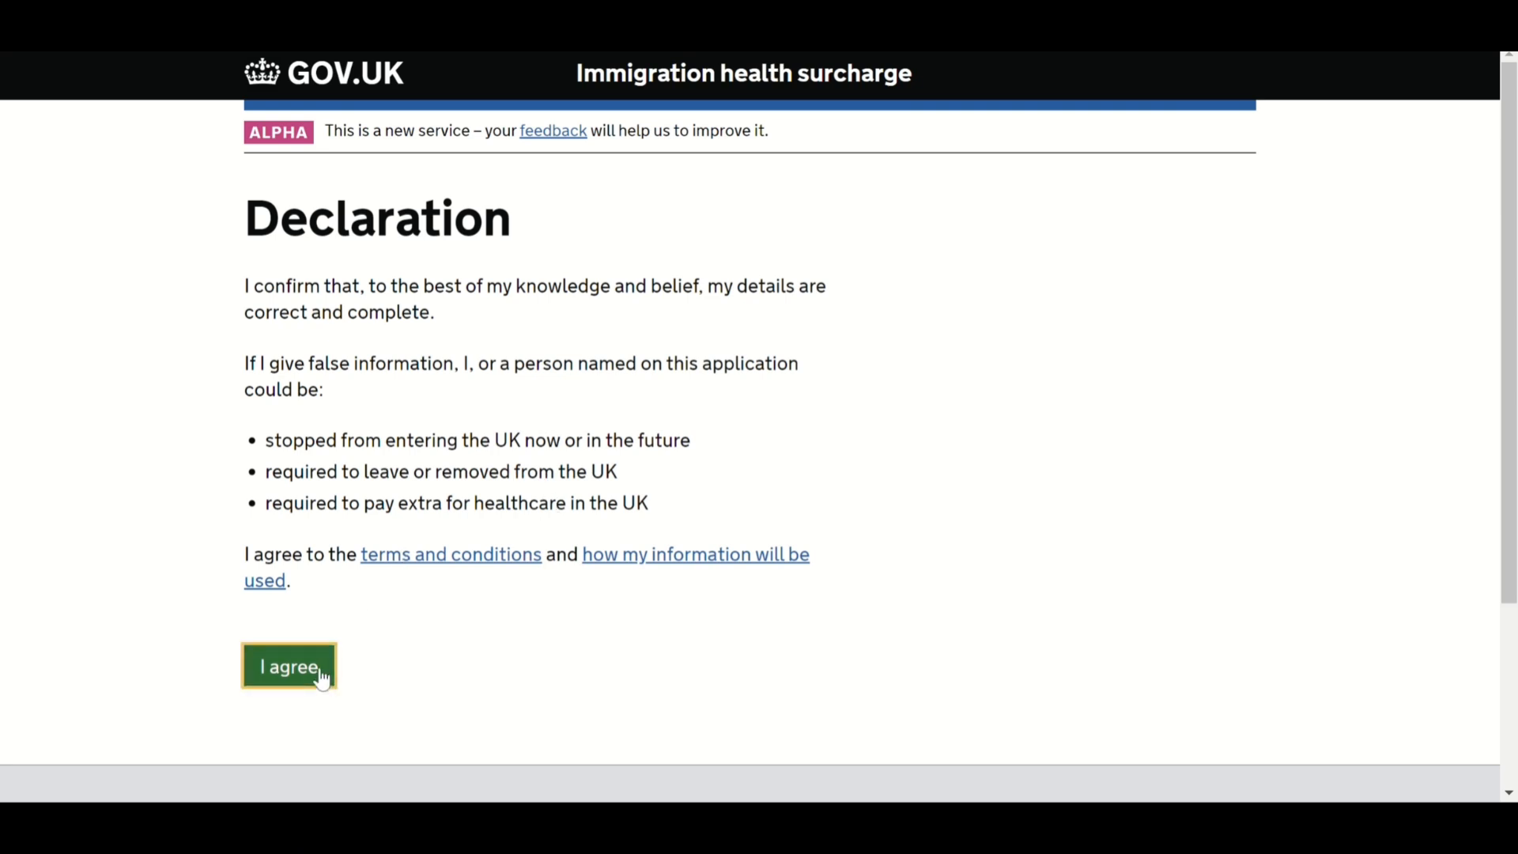